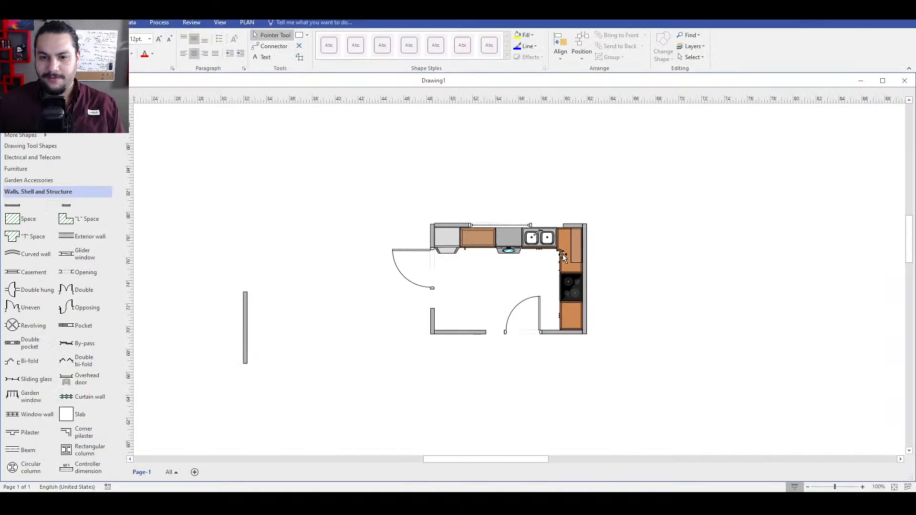
- Delete the entire kitchen floor plan and the loose wall beside it, and place a new Wall shape on the page
drag(224, 165, 638, 402)
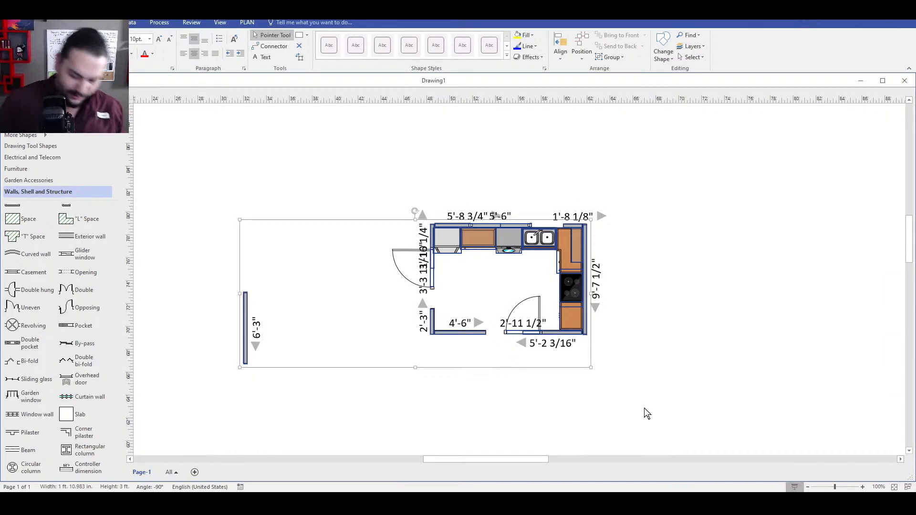
key(Delete)
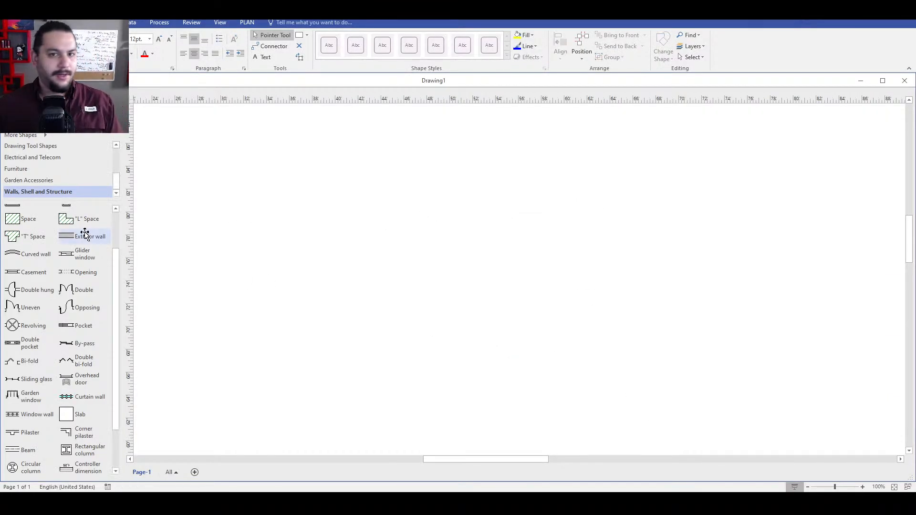
scroll(28, 255, up, 3)
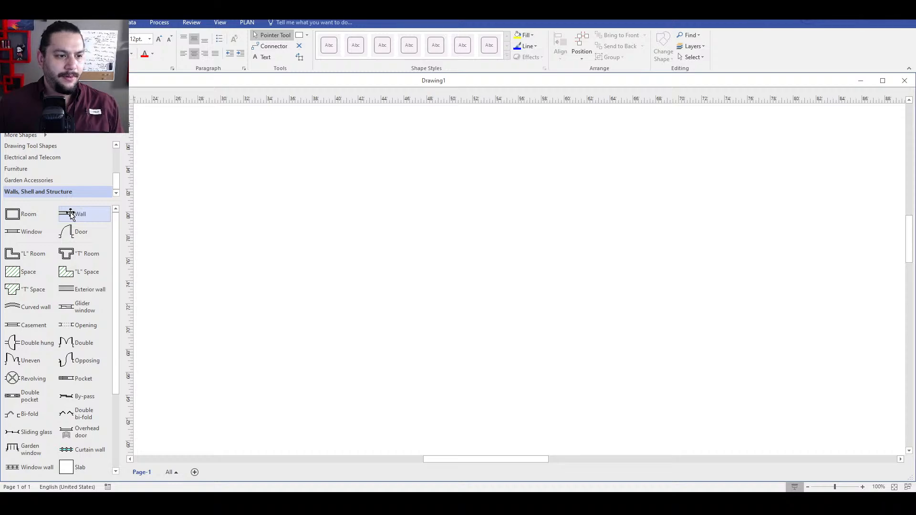
drag(71, 215, 633, 205)
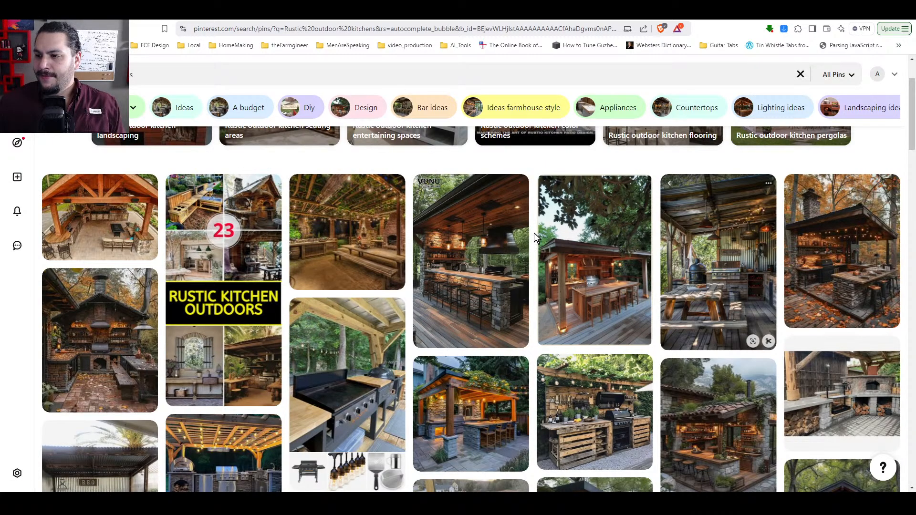
- Browse the rustic outdoor kitchen results on Pinterest and view the Etsy "Outdoor Kitchen" pin of a wooden grill station
scroll(536, 231, down, 3)
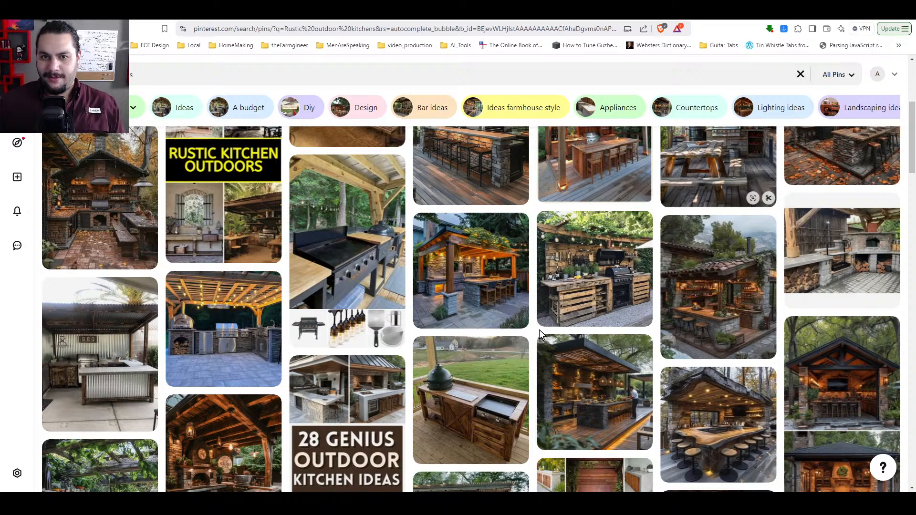
scroll(540, 333, down, 4)
click(501, 257)
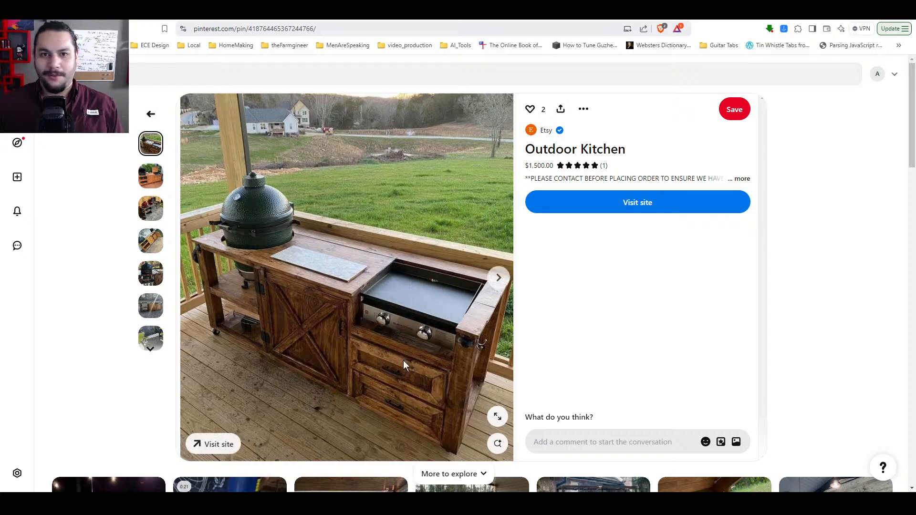
click(151, 114)
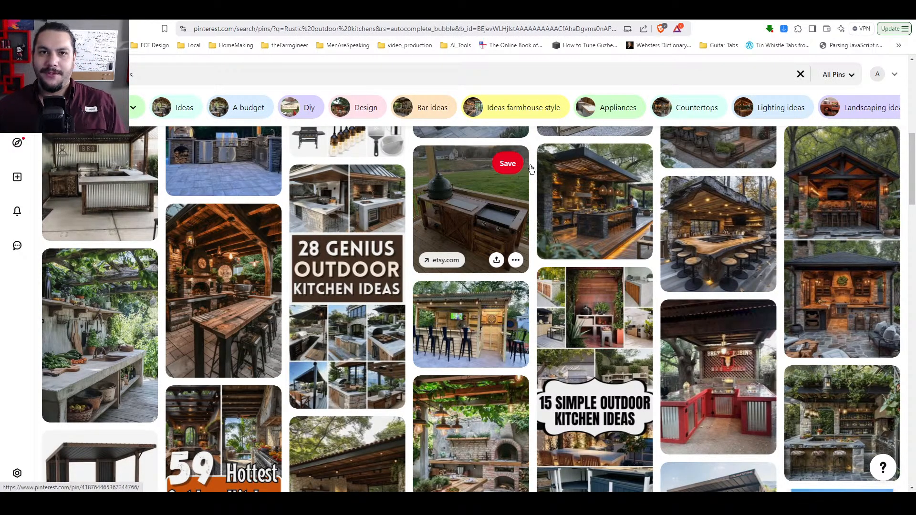
click(466, 191)
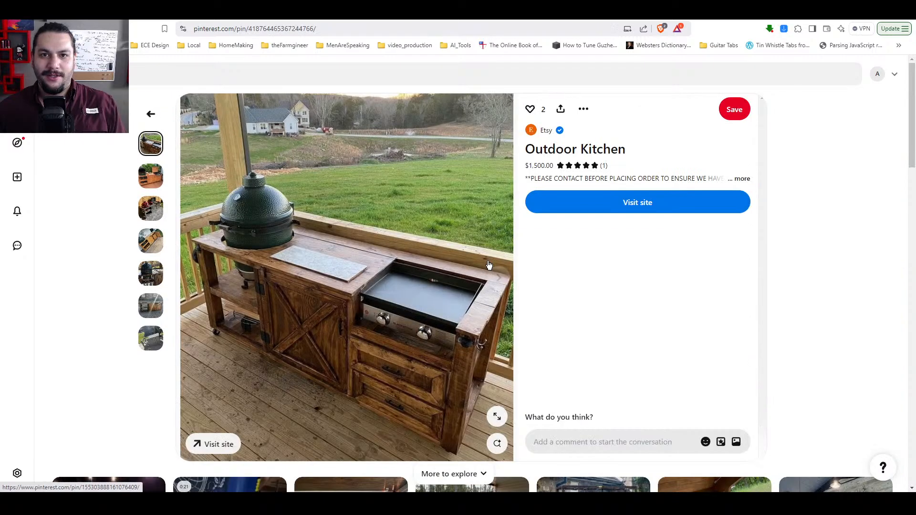
click(151, 114)
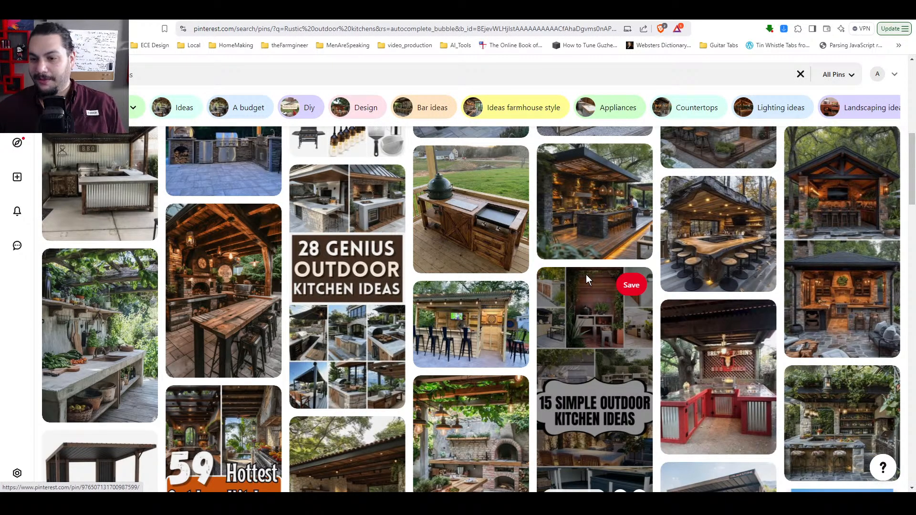
- Open the pin of the stone outdoor bar with the live-edge wooden counter and inspect its image enlarged
click(717, 228)
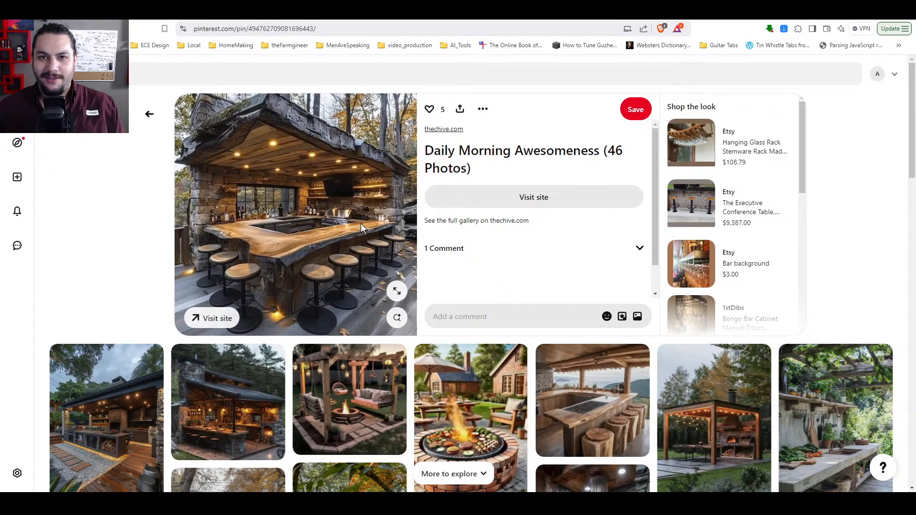
click(396, 291)
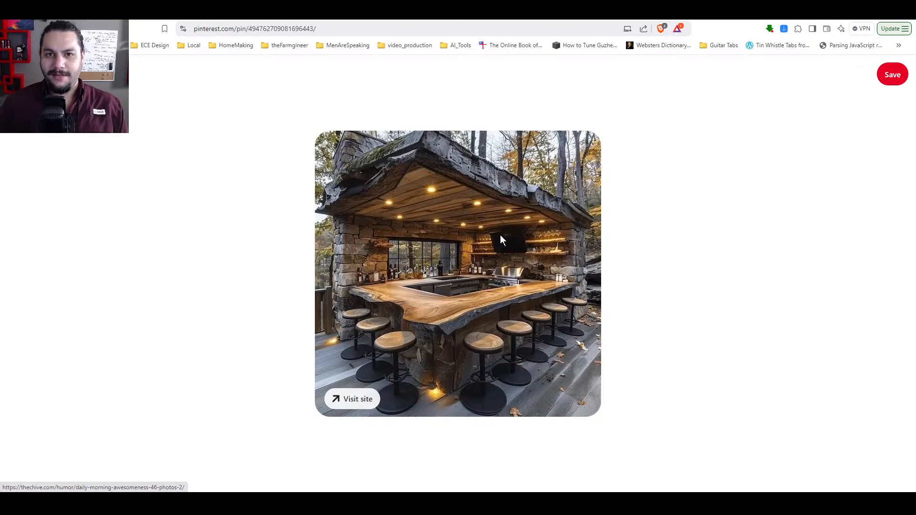
click(209, 237)
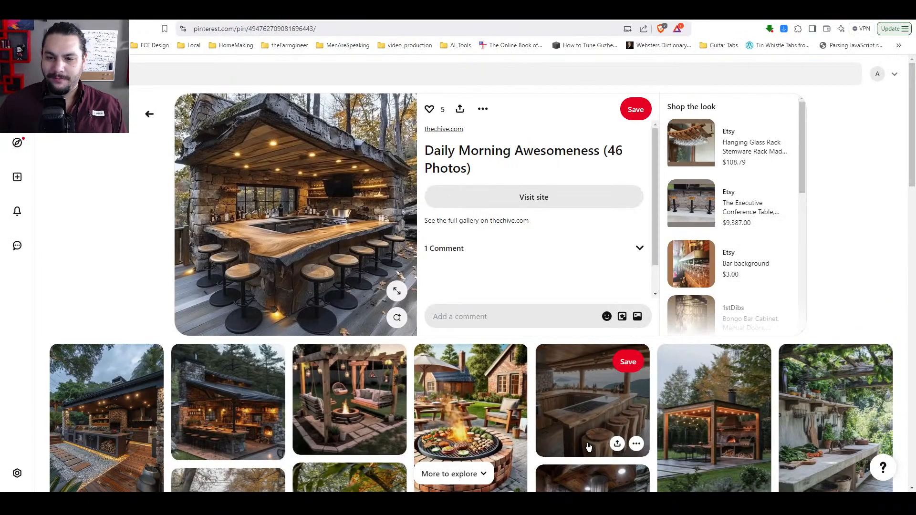
- Switch to the Outdoor kitchen requirements note in Notepad and complete the last item as "-A/V system (projector, dolby)"
key(alt+Tab)
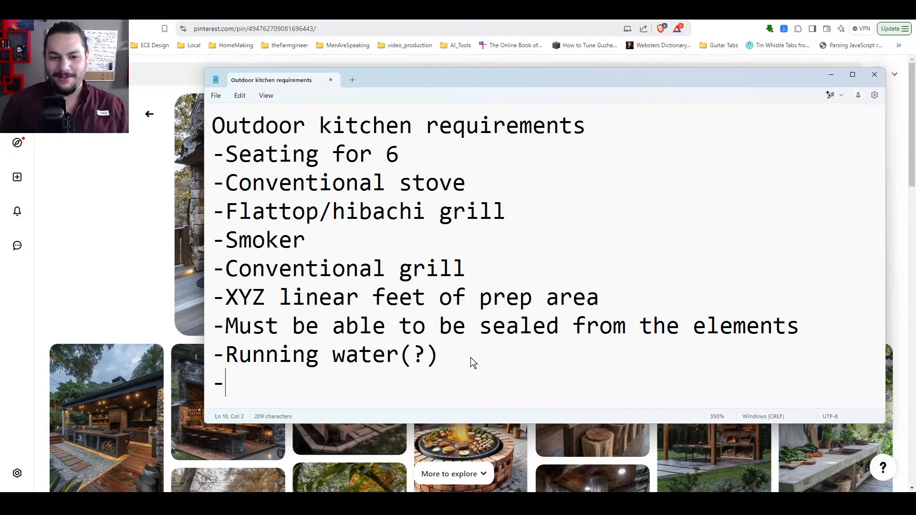
text(system)
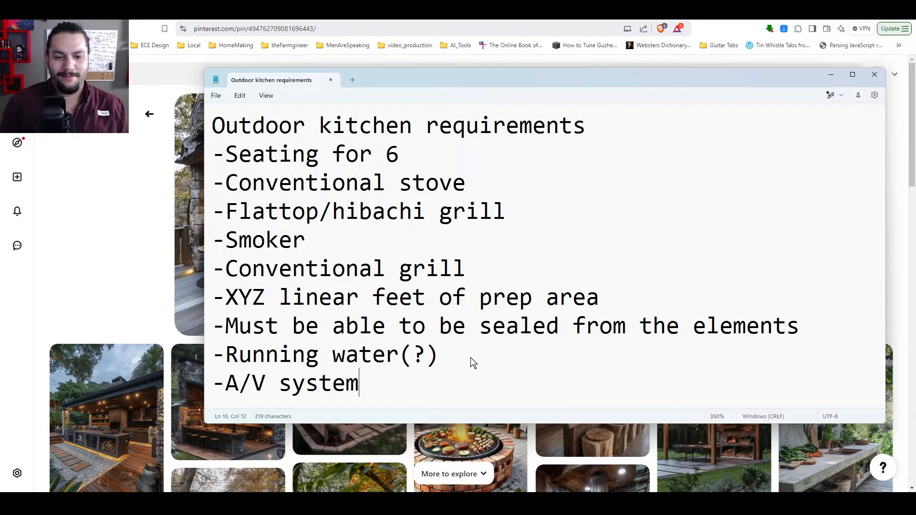
text( ()
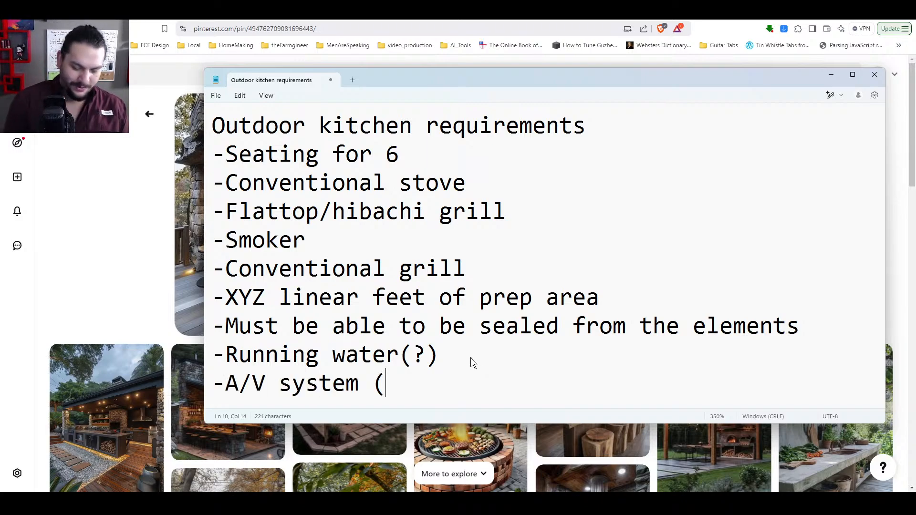
text(projector)
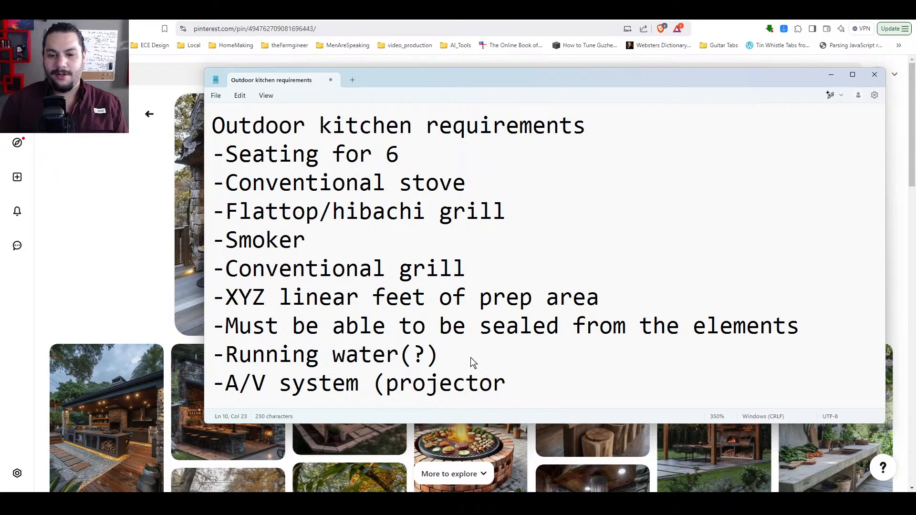
text(, dolby)
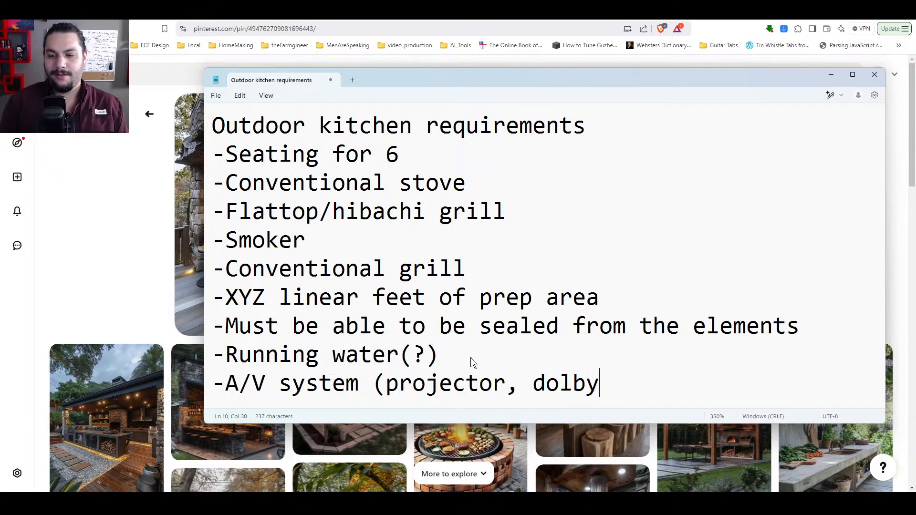
text( et)
key(BackSpace)
key(BackSpace)
key(BackSpace)
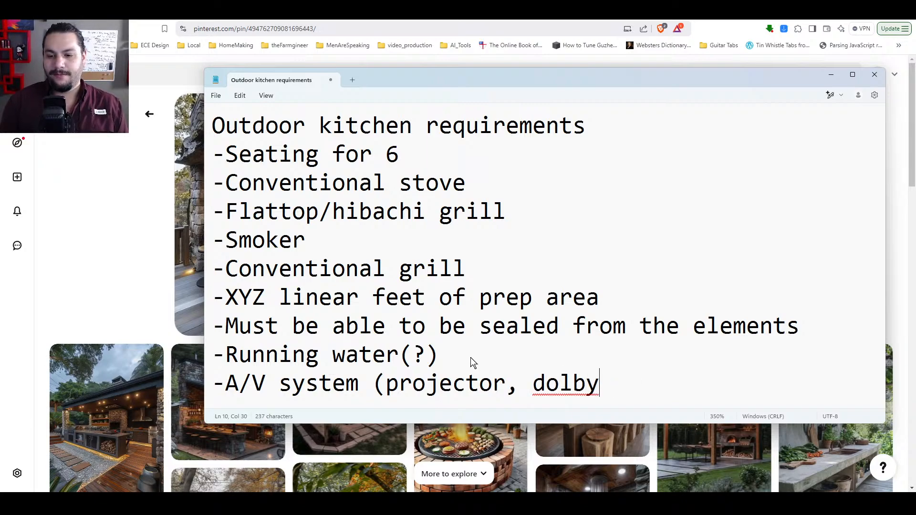
text())
key(Return)
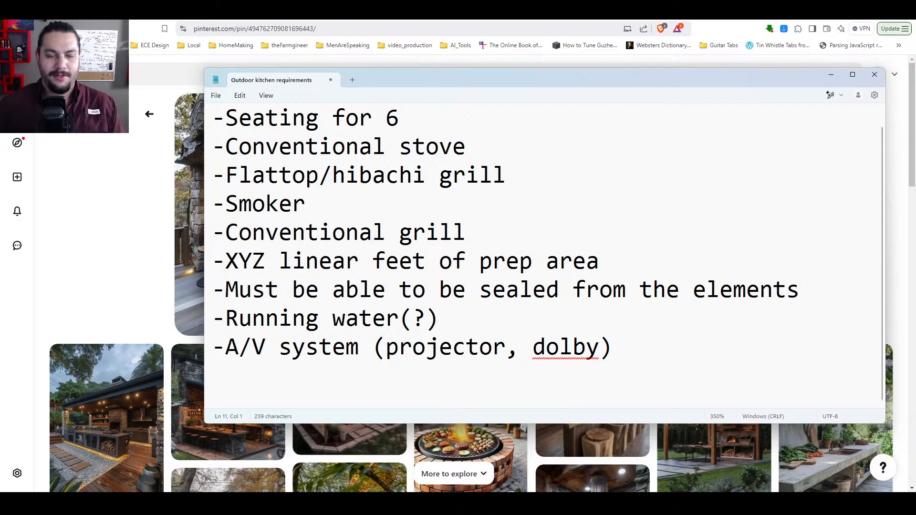
- Add "-Refrigerator" as a new item below the A/V system line
key(ctrl+minus)
key(ctrl+minus)
key(ctrl+minus)
key(ctrl+minus)
key(ctrl+minus)
key(ctrl+minus)
key(ctrl+minus)
key(ctrl+minus)
key(ctrl+minus)
key(ctrl+minus)
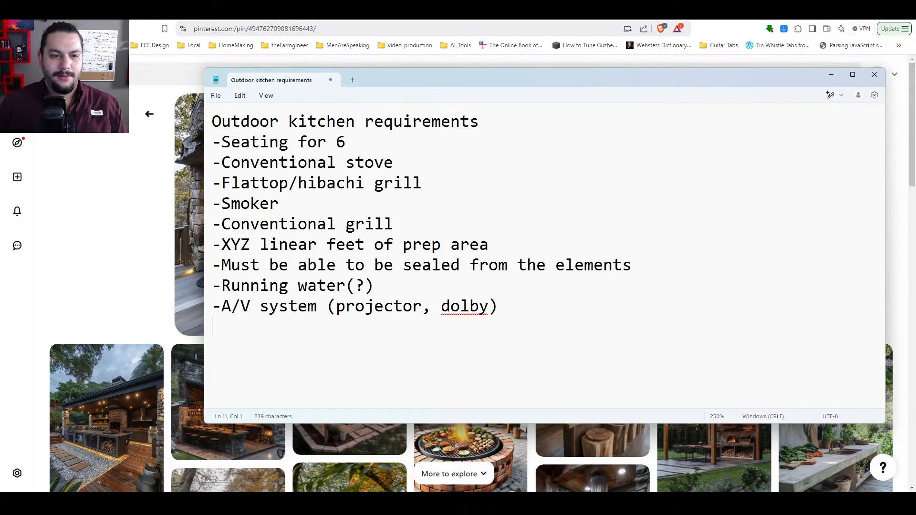
text(Refrigerator)
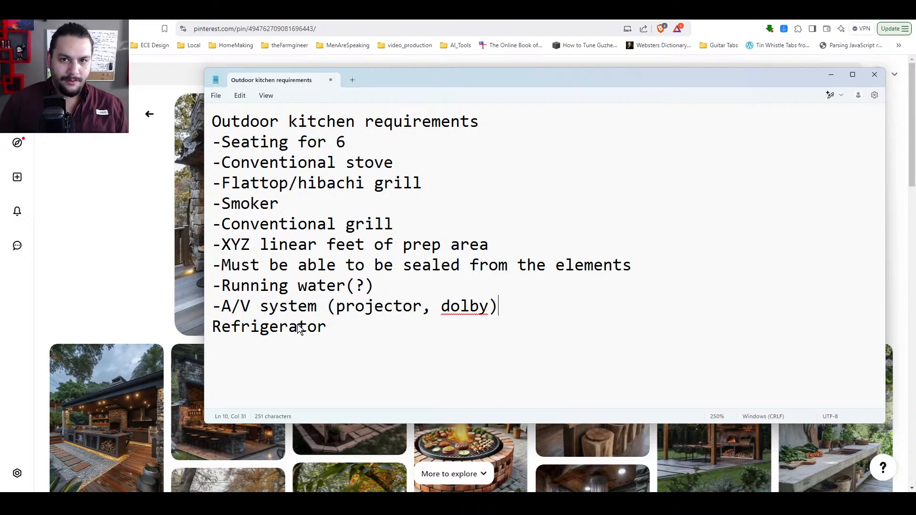
text(-)
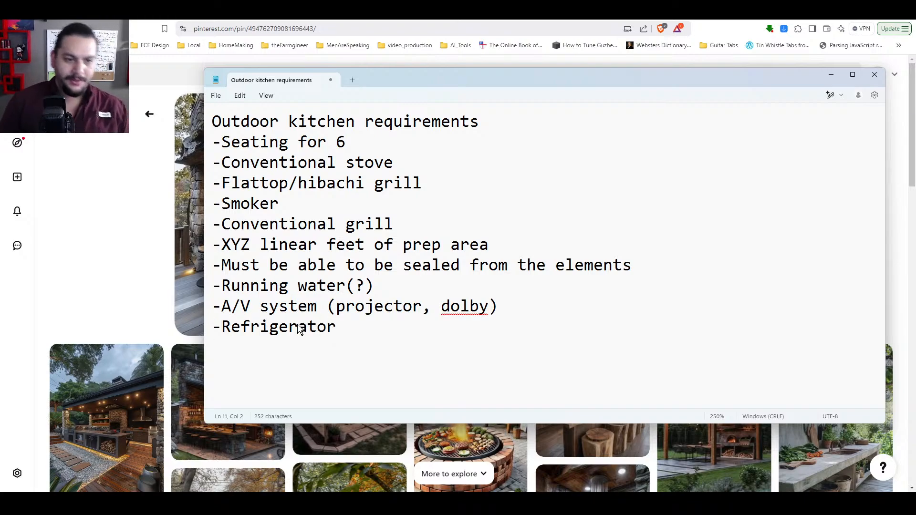
- Insert an "Appliances" heading above "-Conventional stove" and move the "-Refrigerator" line directly beneath it
key(shift+End)
key(ctrl+c)
key(BackSpace)
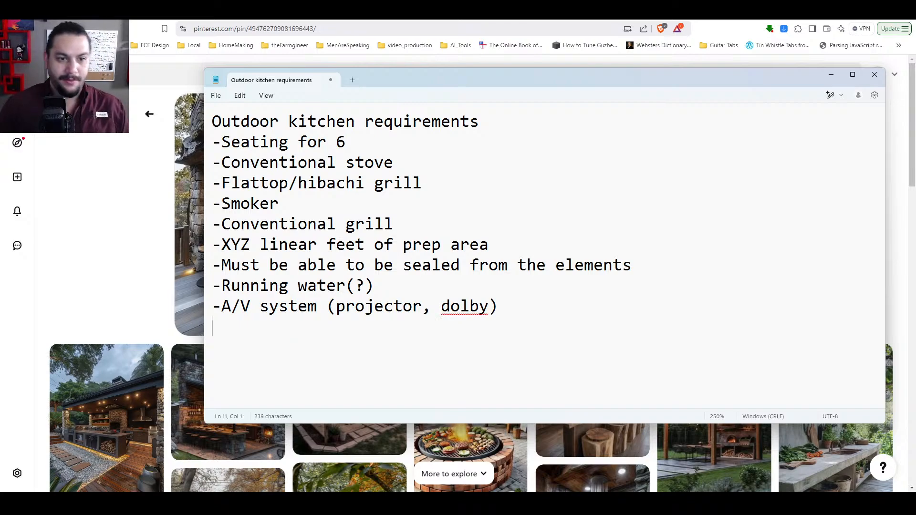
key(Return)
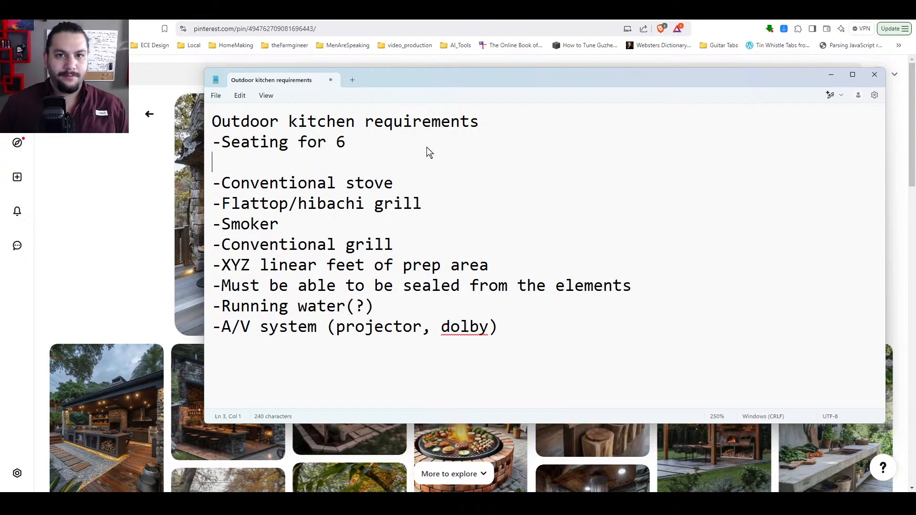
text(Appliances)
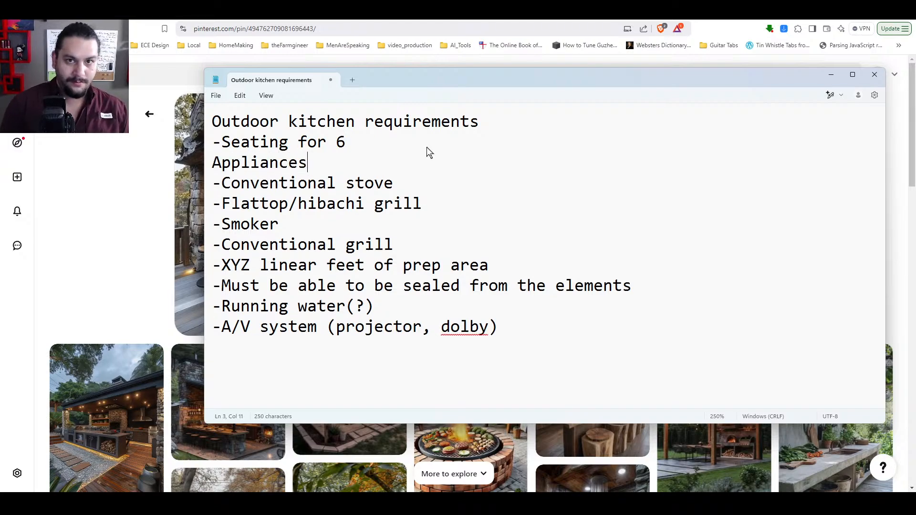
key(Return)
key(ctrl+v)
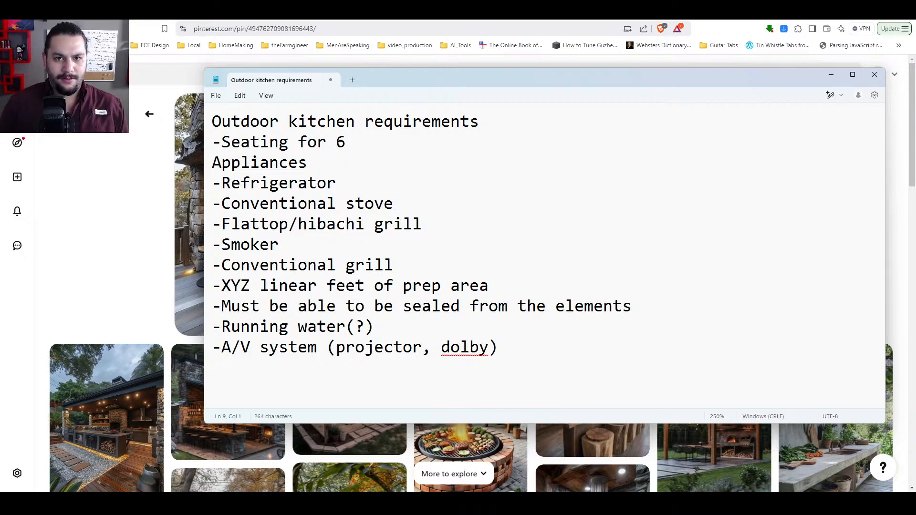
- Set the Appliances group apart from the rest of the list with two blank lines above and below it
key(Return)
key(Return)
click(499, 347)
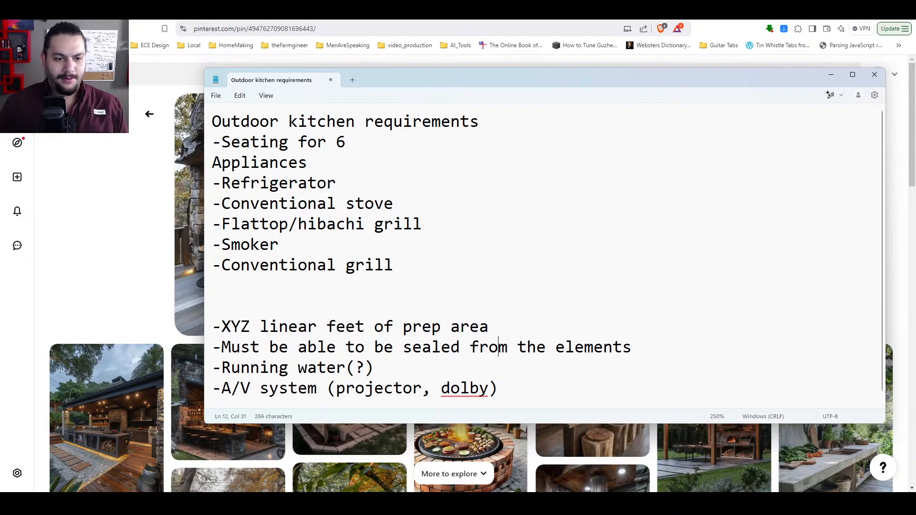
click(212, 305)
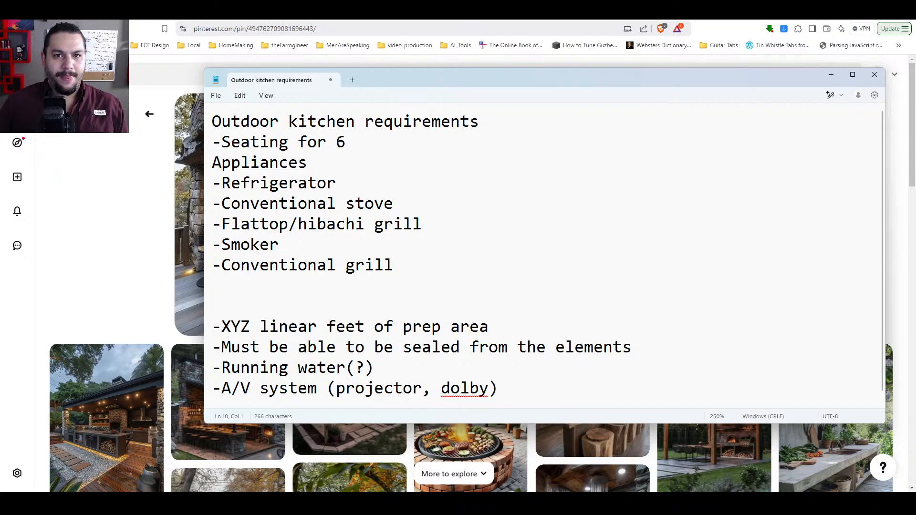
key(Return)
key(Return)
- Move the line "-Must be able to be sealed from the elements" to directly below "-Seating for 6"
drag(633, 386, 193, 333)
key(ctrl+c)
key(BackSpace)
scroll(477, 262, up, 1)
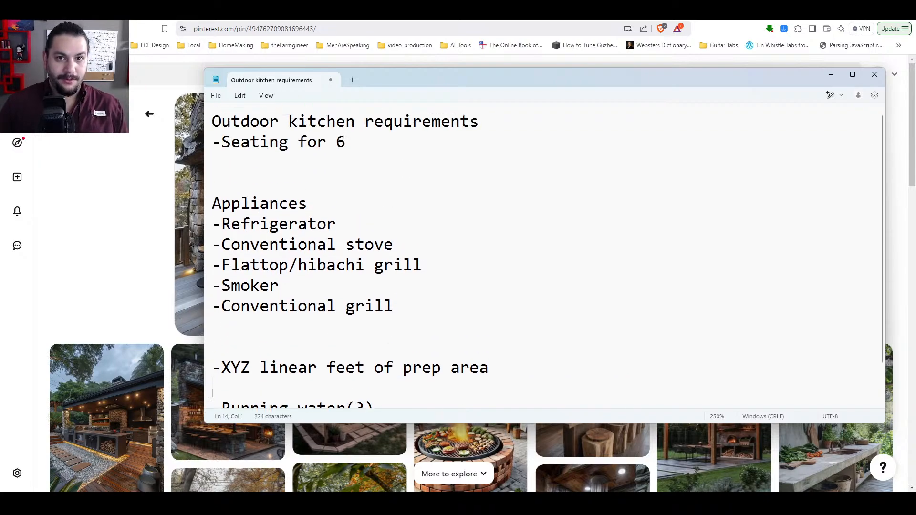
key(ctrl+v)
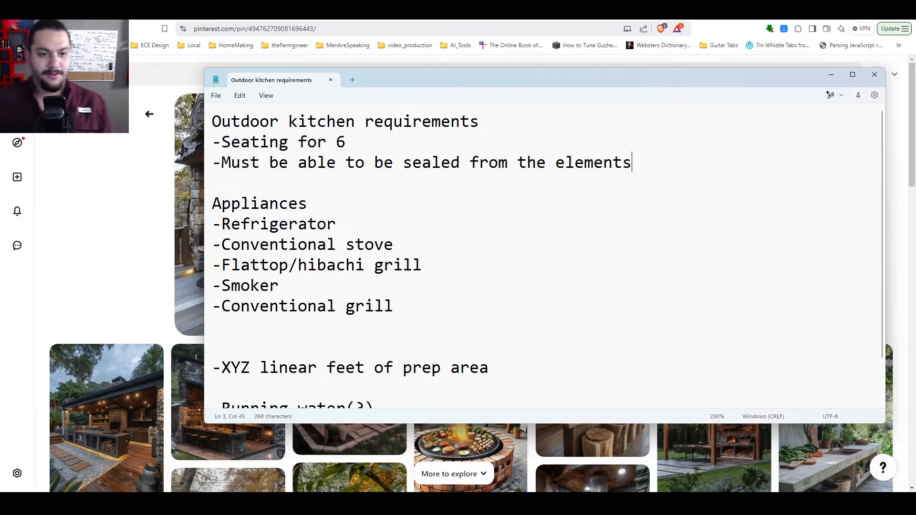
- Return to Pinterest, browse the ideas related to the stone bar, and open the backyard pin with fire pits and an outdoor TV
click(158, 90)
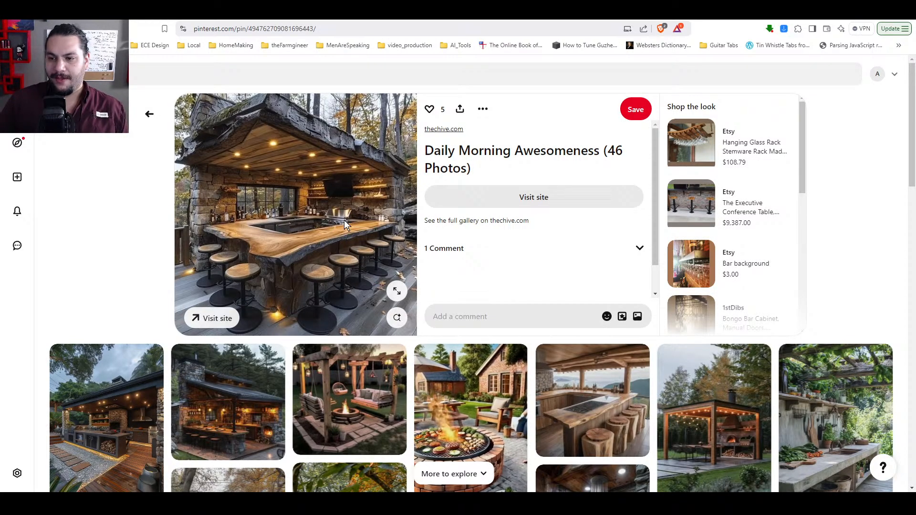
scroll(338, 243, down, 2)
scroll(344, 253, down, 1)
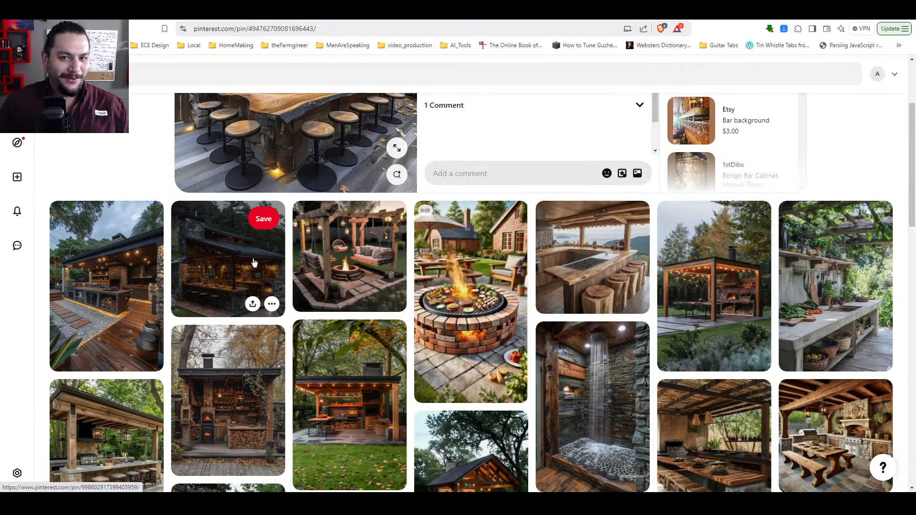
scroll(258, 262, down, 1)
scroll(344, 301, down, 3)
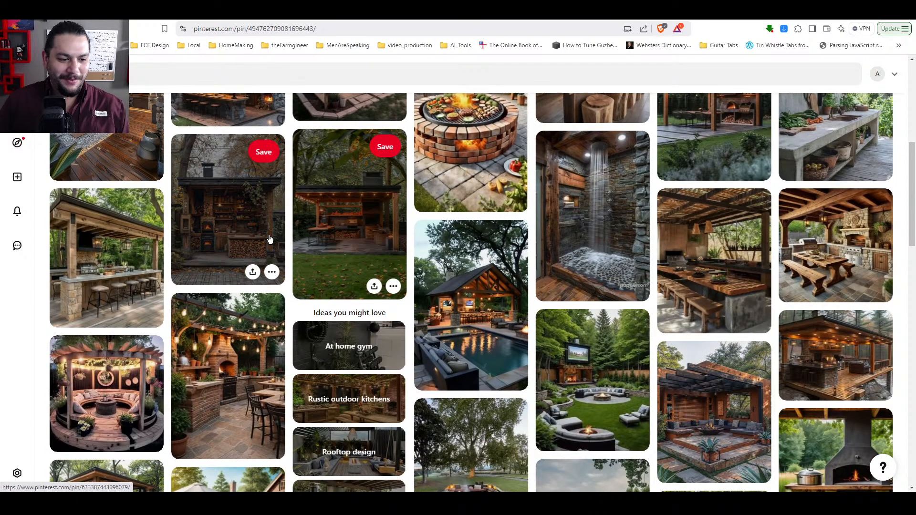
scroll(254, 260, down, 2)
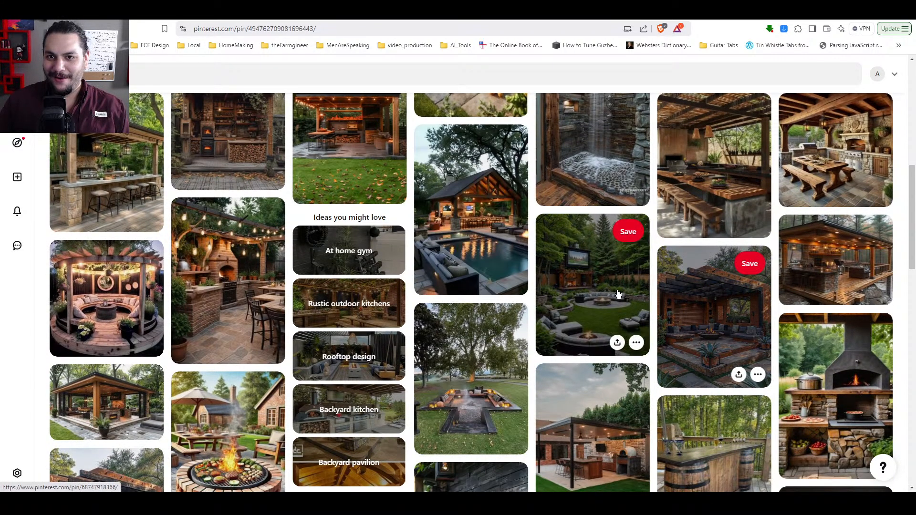
click(605, 334)
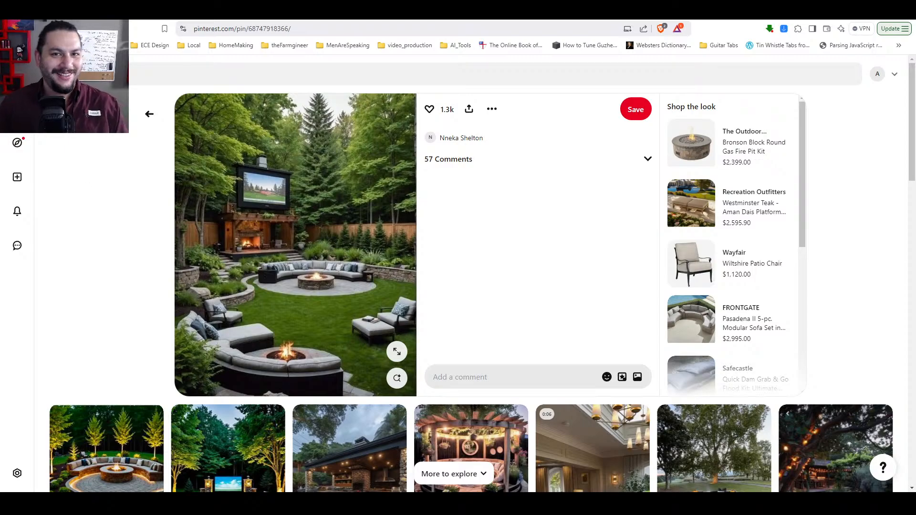
- View the pergola patio pin and the "Diy BackYard Patio, Diy Gazebo Plan" pin among the stone bar's related ideas
click(149, 113)
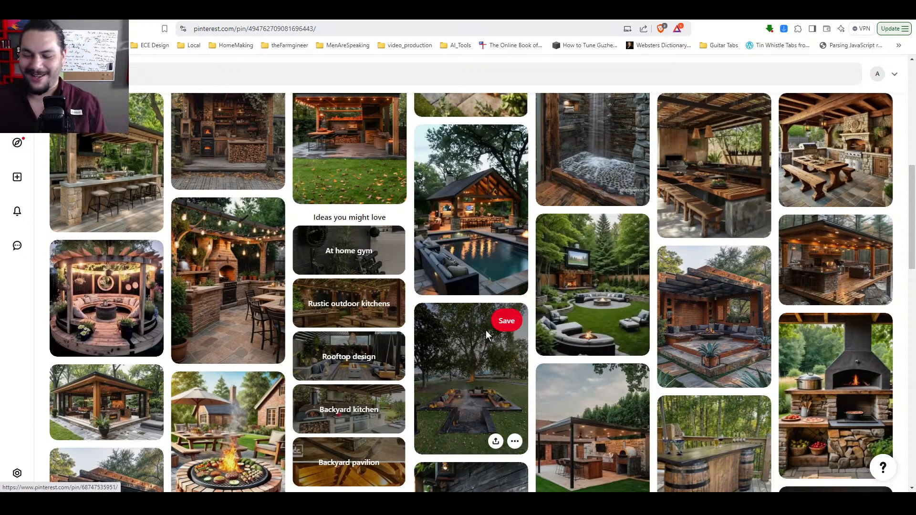
scroll(585, 334, down, 3)
click(668, 182)
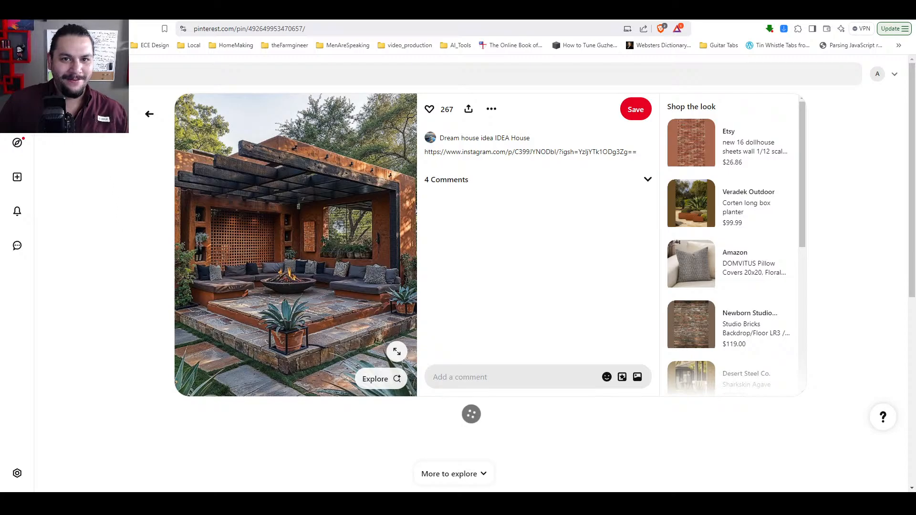
click(149, 113)
scroll(600, 292, down, 7)
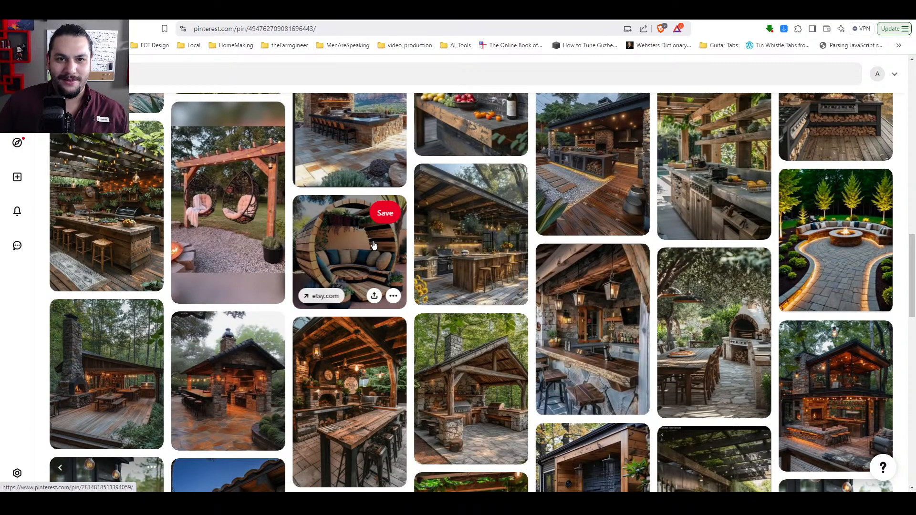
click(382, 286)
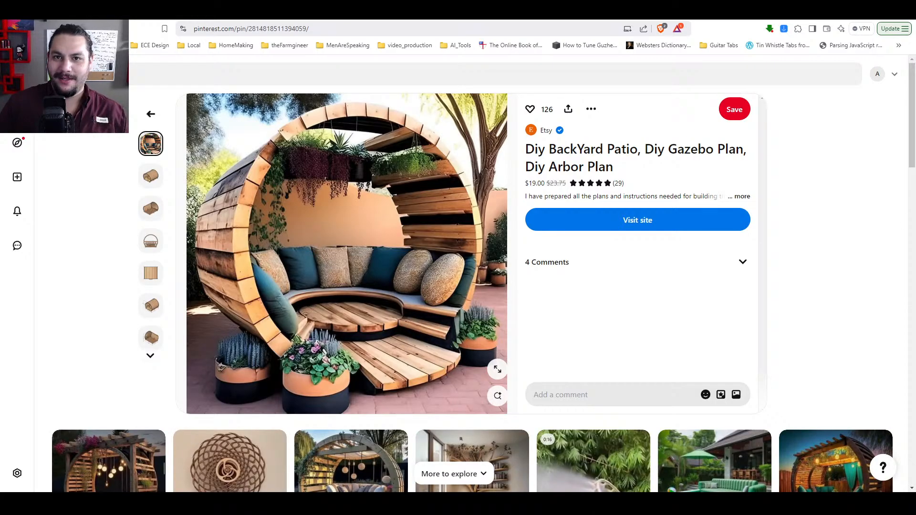
key(alt+Left)
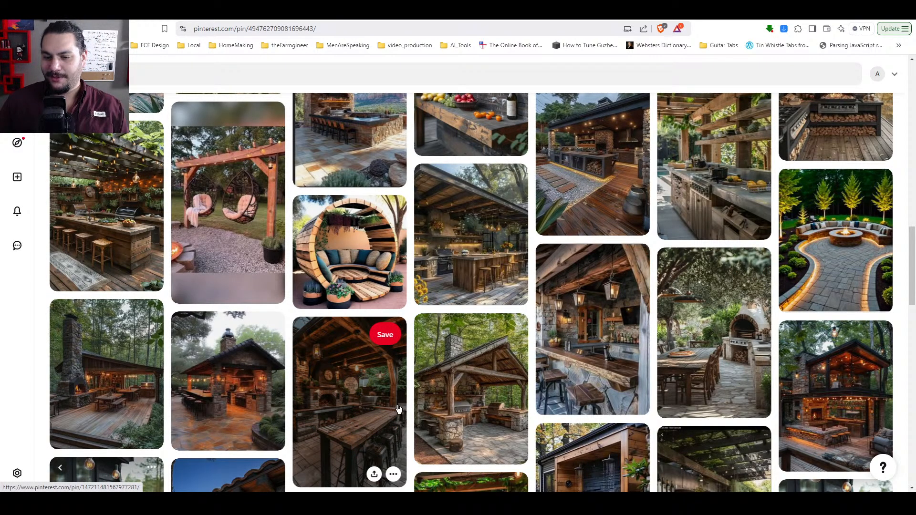
- View the "Outdoor Kitchen" pin with string lights and the two-storey stone bar pin, returning to the related ideas
click(107, 211)
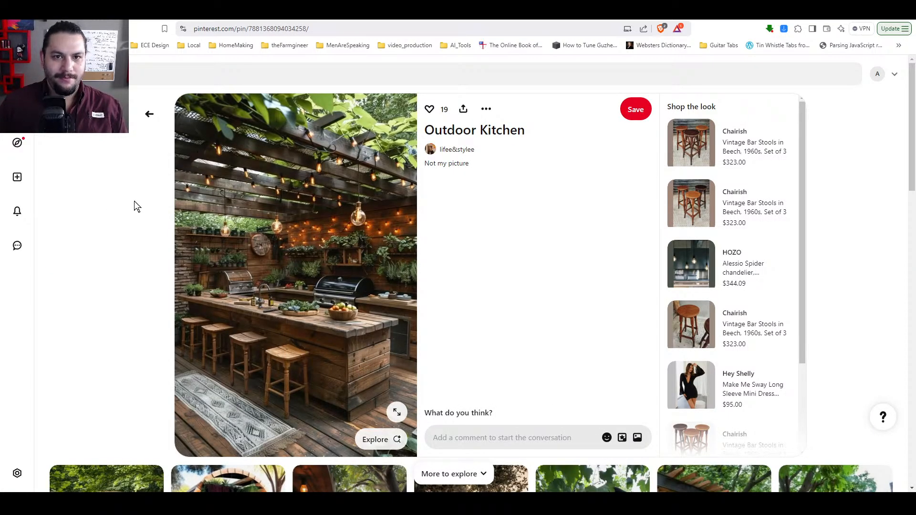
click(10, 28)
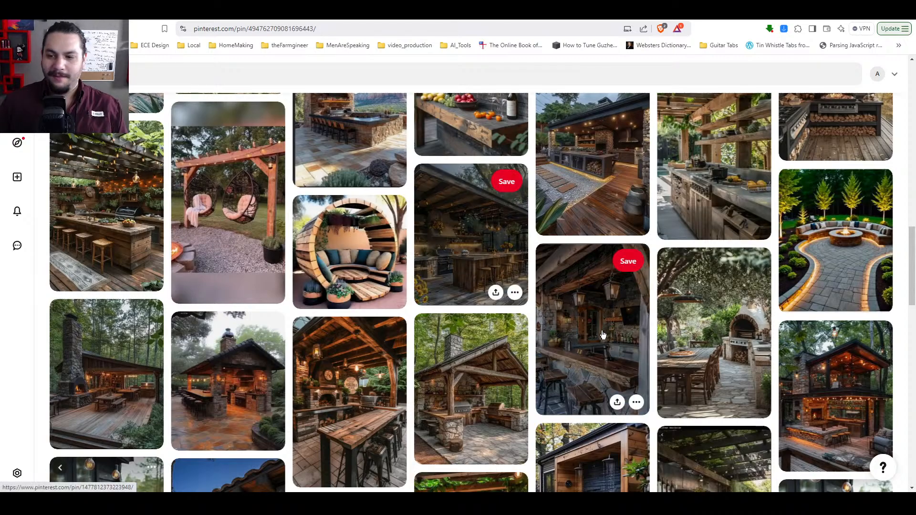
click(842, 377)
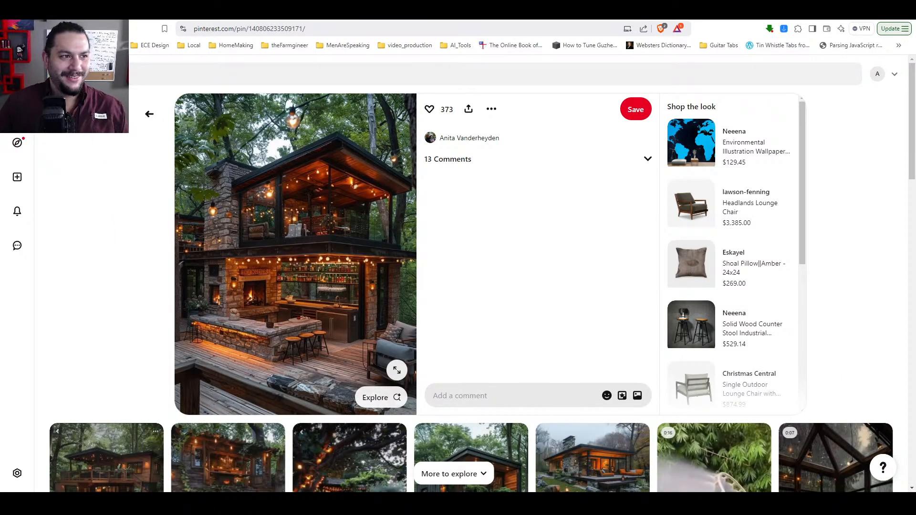
click(10, 29)
- Find the "Sunk Rustic Firepit Area" pin among the related ideas and examine its sunken seating layout
scroll(504, 313, up, 1)
scroll(504, 313, up, 4)
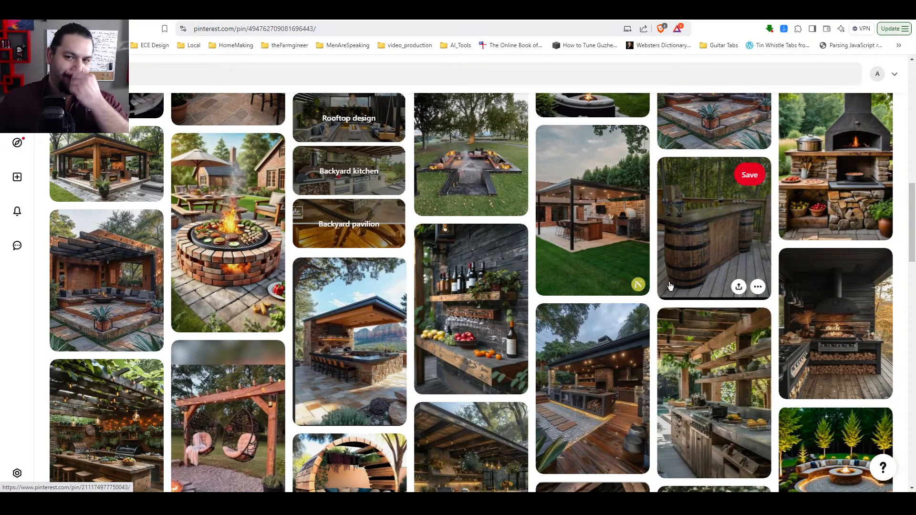
scroll(550, 280, up, 1)
scroll(549, 280, up, 3)
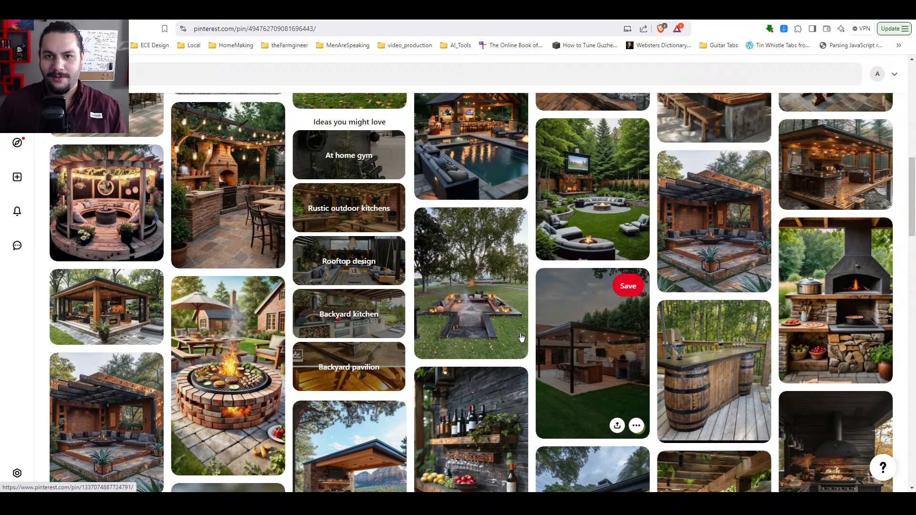
click(494, 295)
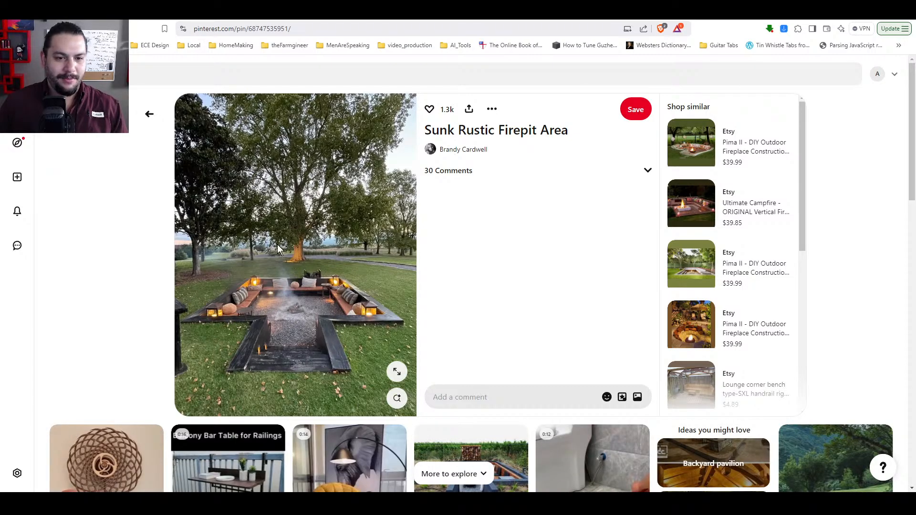
key(alt+Left)
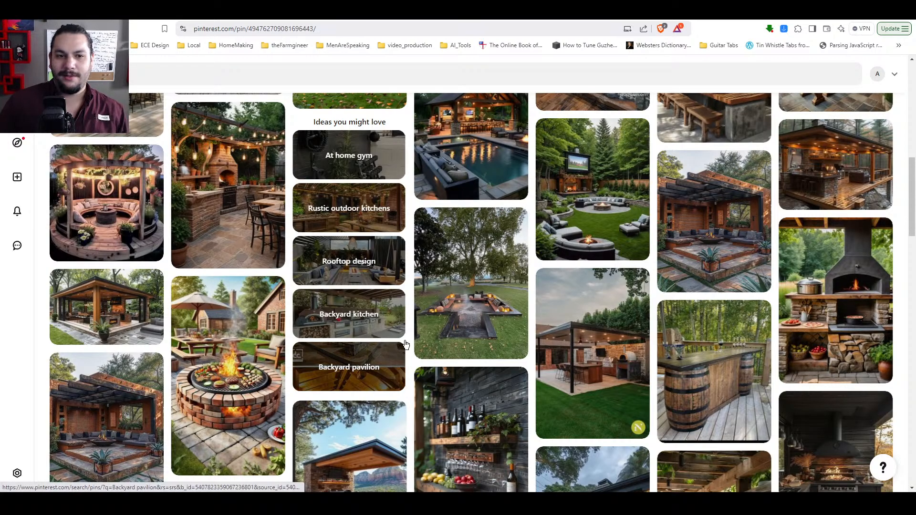
click(440, 302)
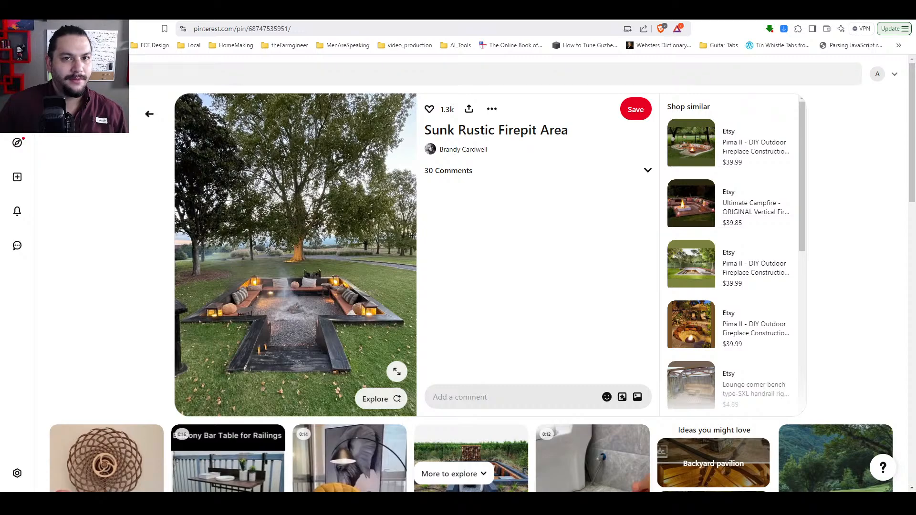
key(alt+Left)
click(473, 301)
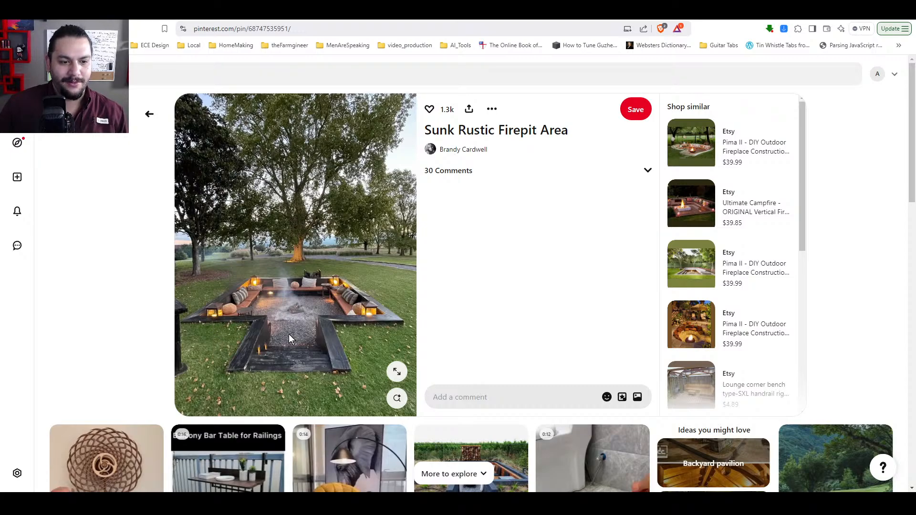
click(10, 29)
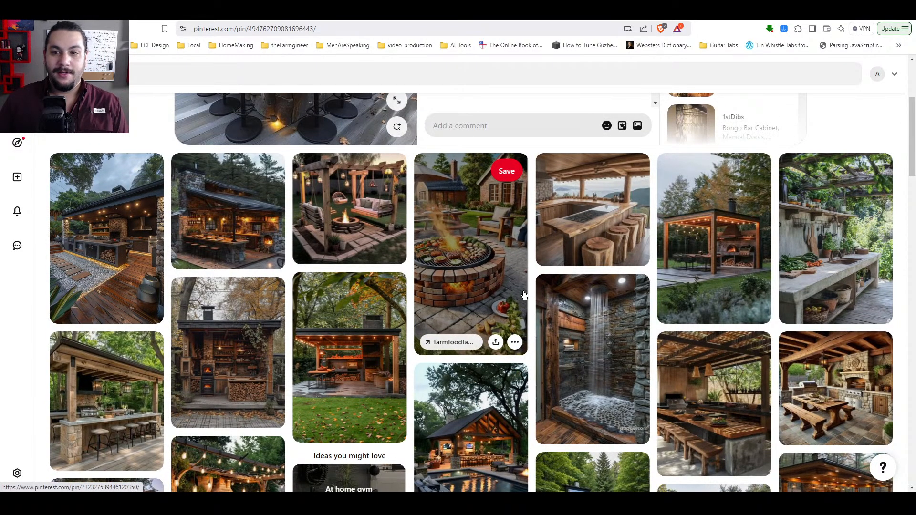
- Examine the "100+ Traumhafte Outdoor Küchen" pin with the concrete counter and sink, then return to the stone bar pin
scroll(569, 286, up, 2)
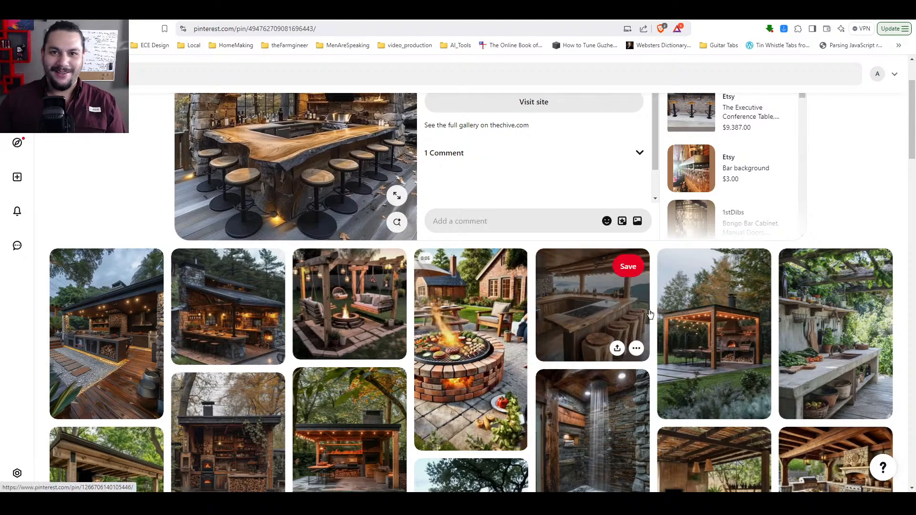
scroll(573, 296, up, 2)
scroll(851, 308, down, 1)
scroll(852, 308, down, 3)
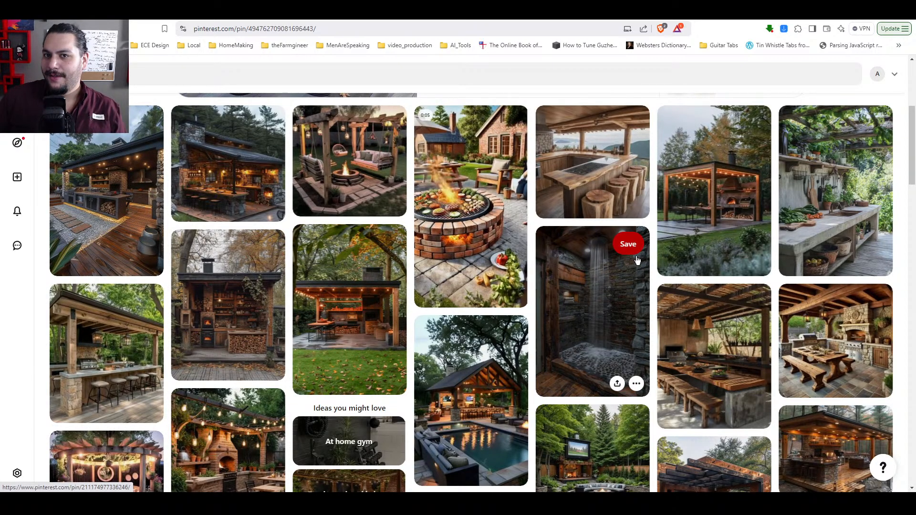
click(840, 217)
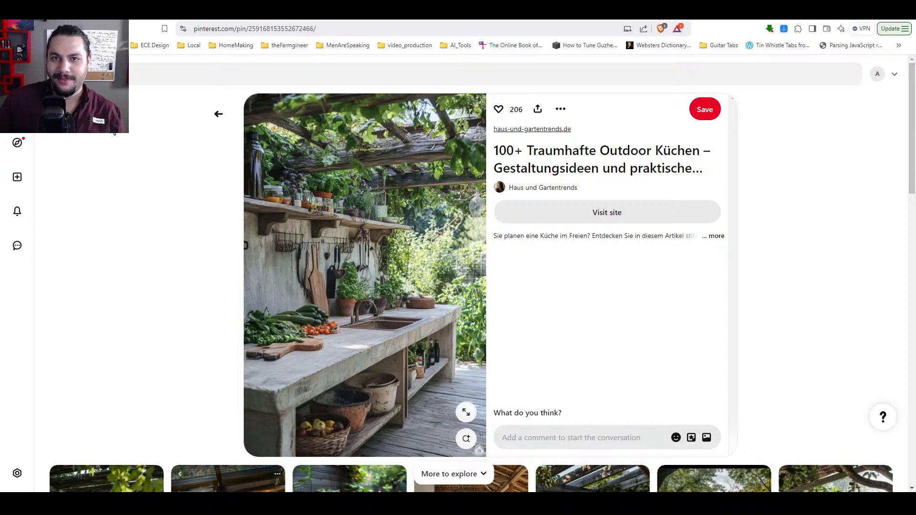
click(10, 29)
scroll(375, 315, up, 5)
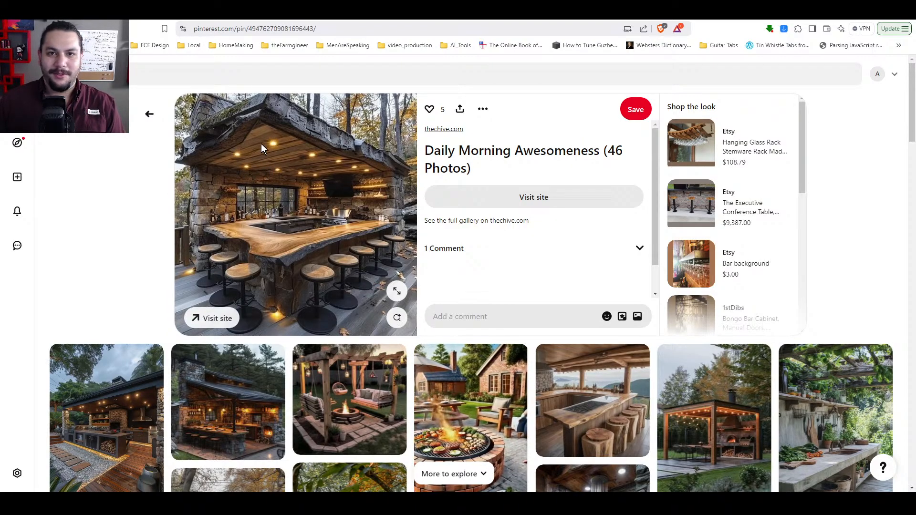
- Return to the rustic outdoor kitchens search results, browse further, and open the HGTV pin "13 Outdoor Kitchens With Bars"
click(10, 28)
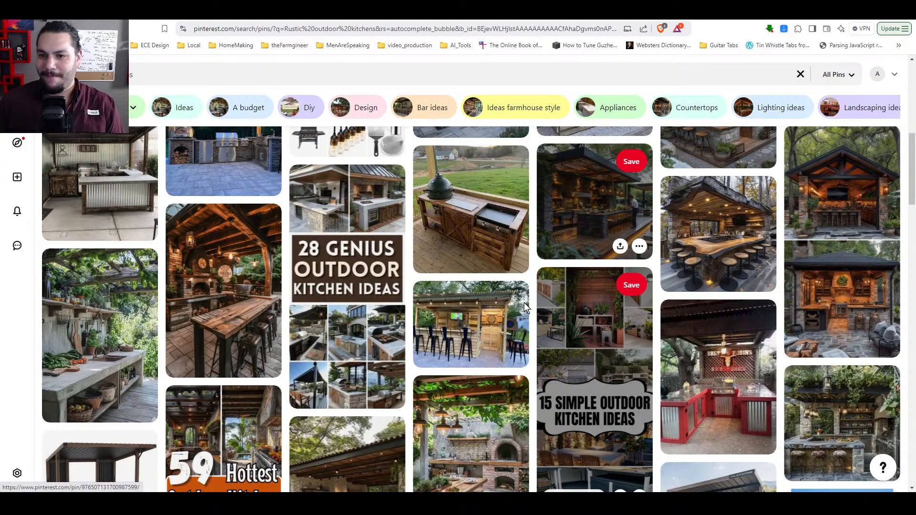
scroll(404, 311, down, 1)
scroll(403, 311, down, 5)
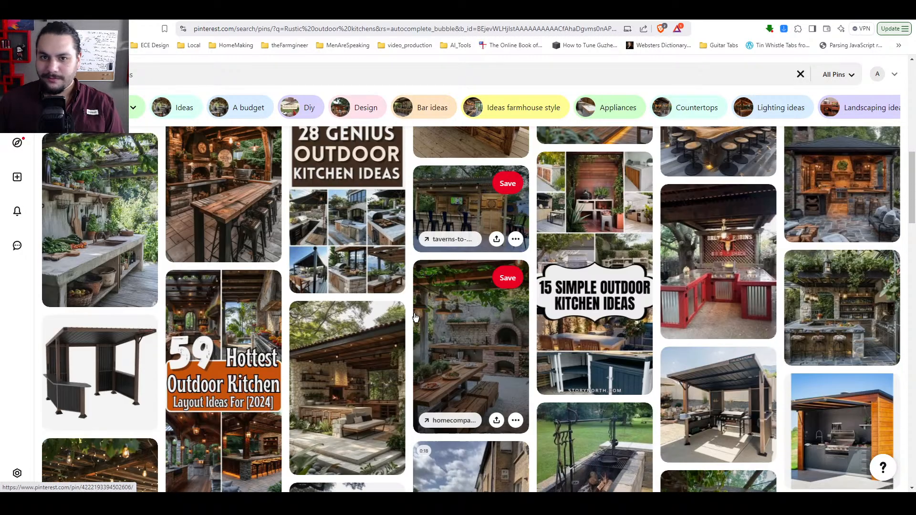
scroll(404, 330, down, 4)
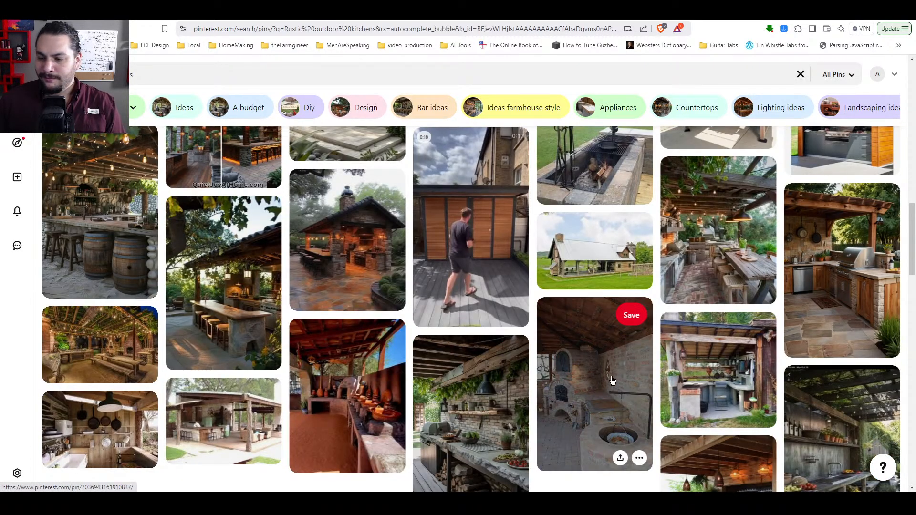
scroll(644, 365, down, 4)
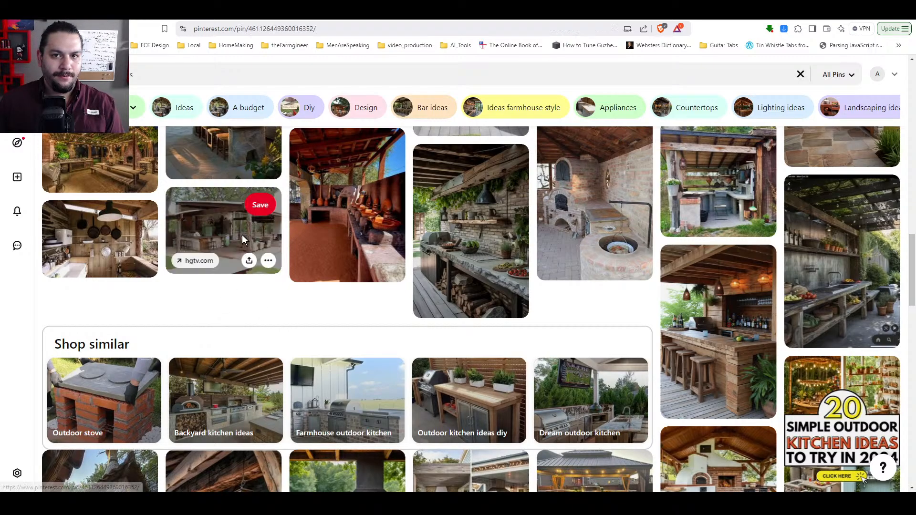
click(229, 243)
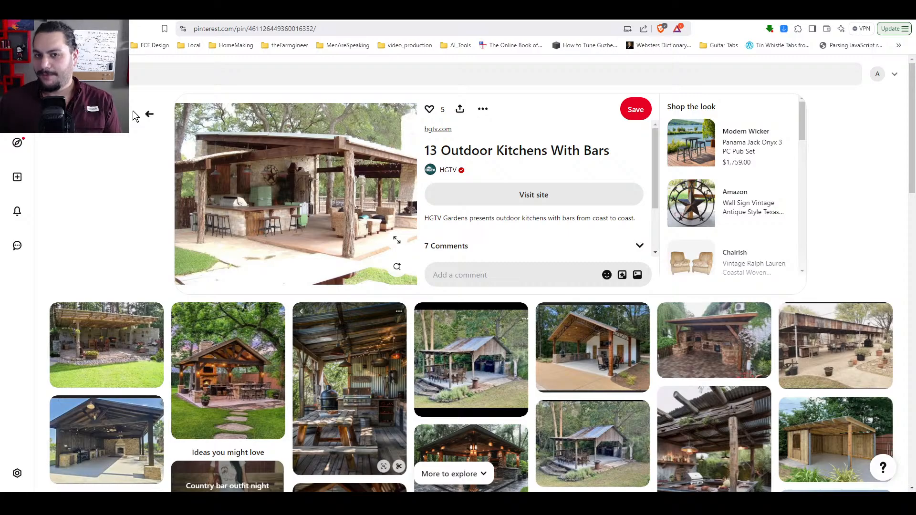
- Browse the ideas related to the HGTV pin, view the metal-roofed shelter pin, and return to the HGTV pin
scroll(110, 146, down, 3)
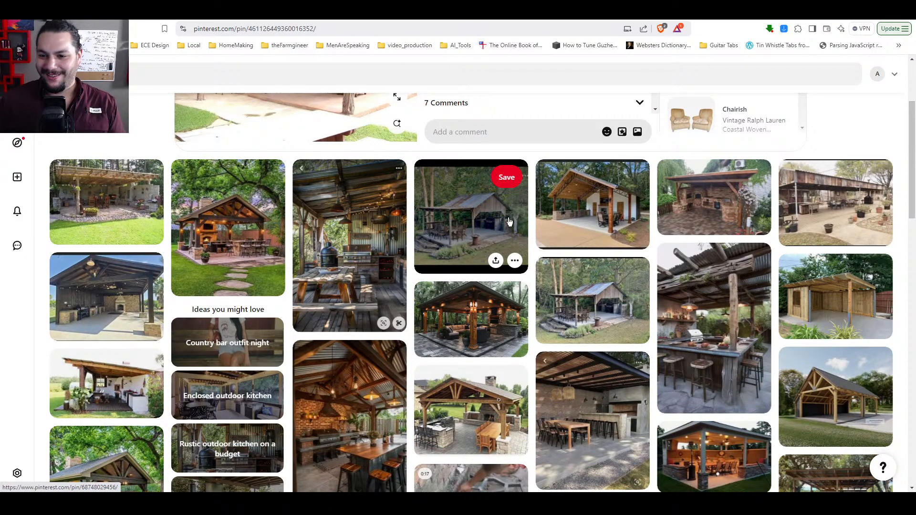
click(509, 221)
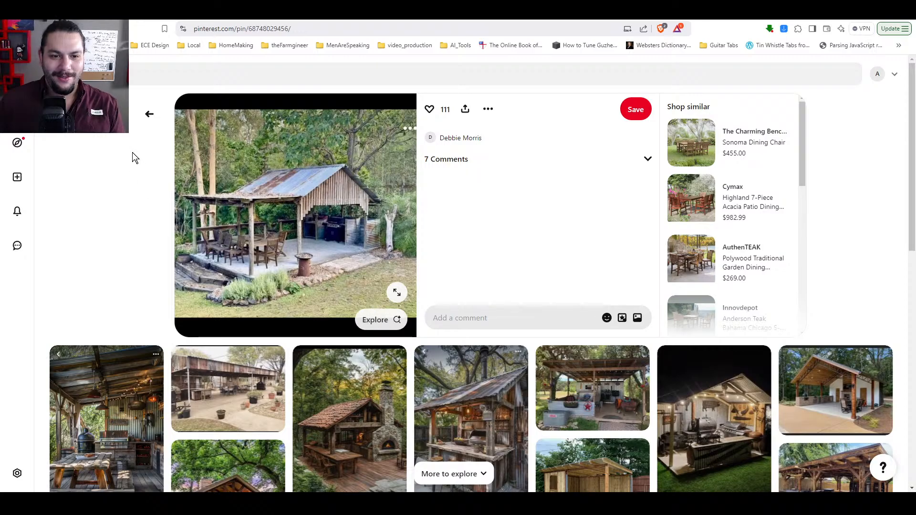
scroll(434, 326, down, 8)
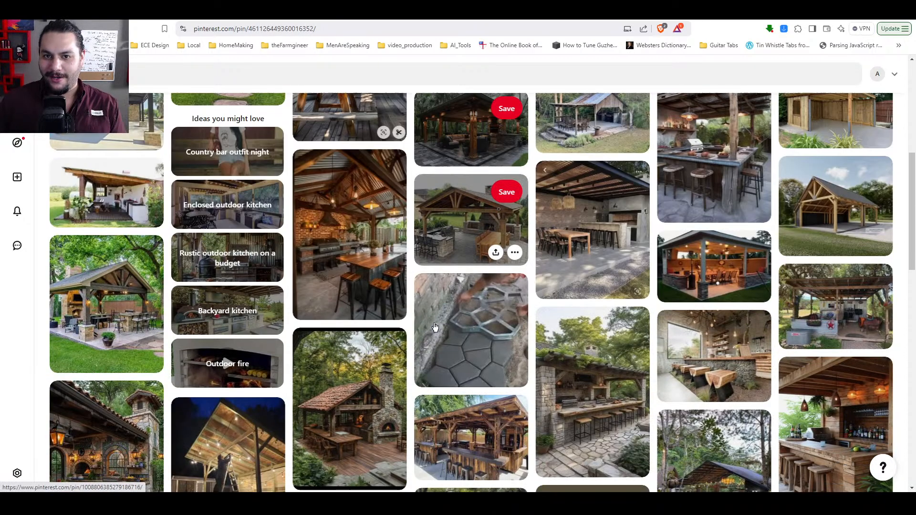
scroll(615, 237, up, 7)
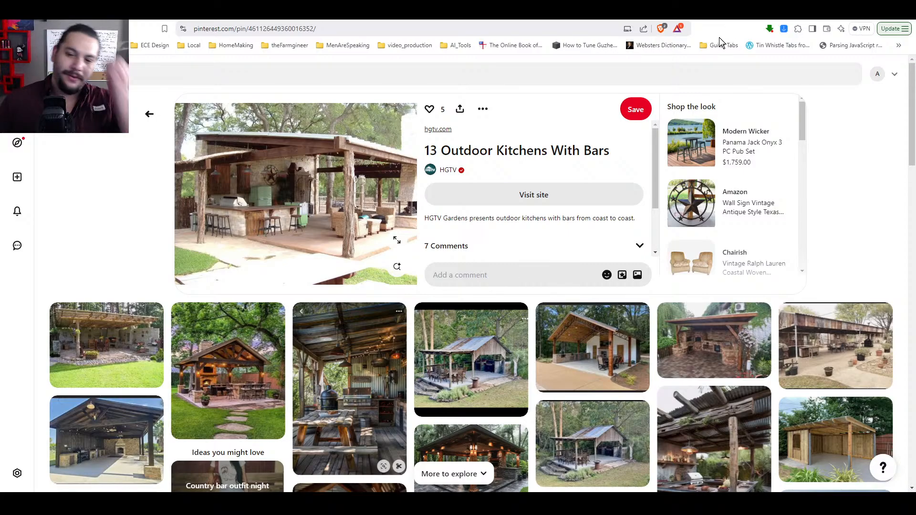
- Switch to the Drawing1 floor plan in Visio and place a 10 ft by 10 ft Space shape just below the wall
mouse_move(658, 501)
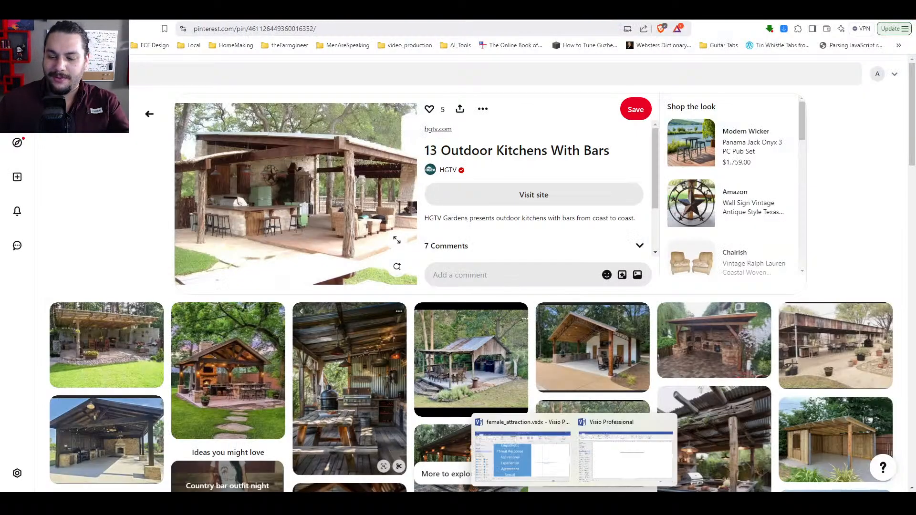
click(613, 459)
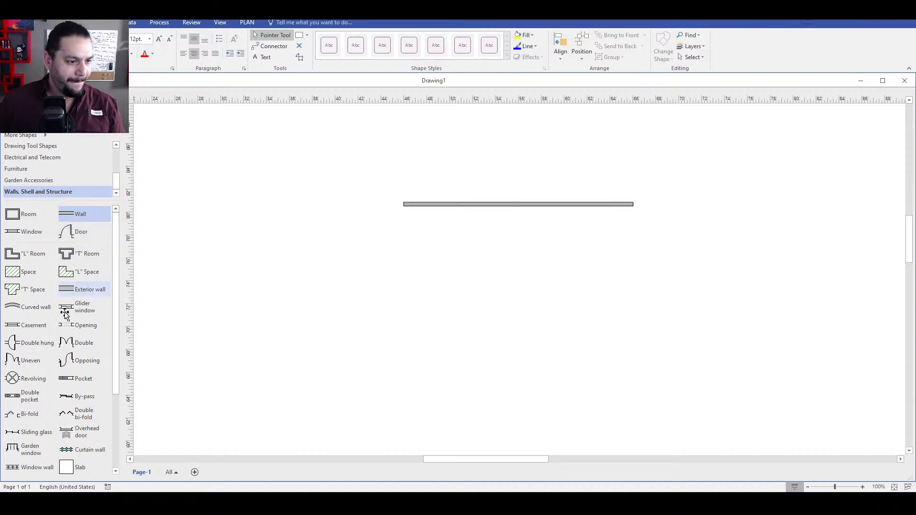
mouse_move(16, 270)
mouse_down()
mouse_move(507, 288)
mouse_move(452, 264)
mouse_move(474, 270)
mouse_up()
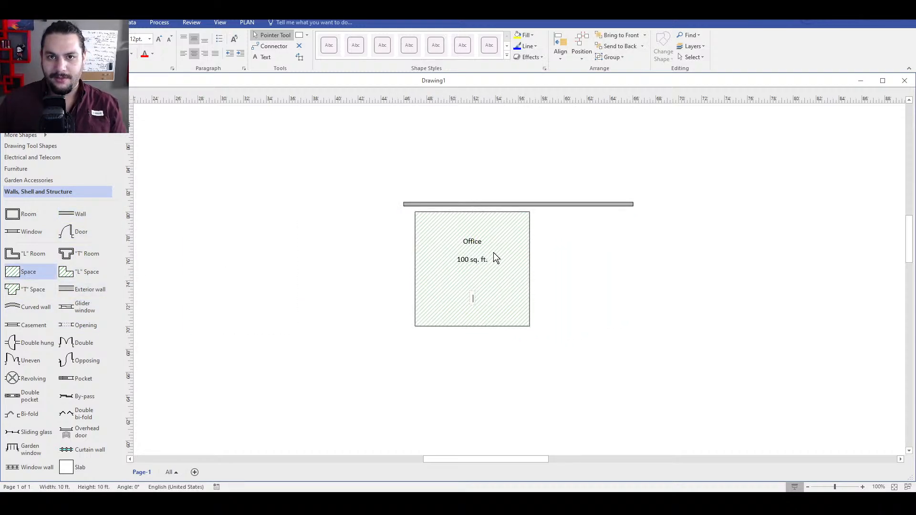
key(Escape)
key(Escape)
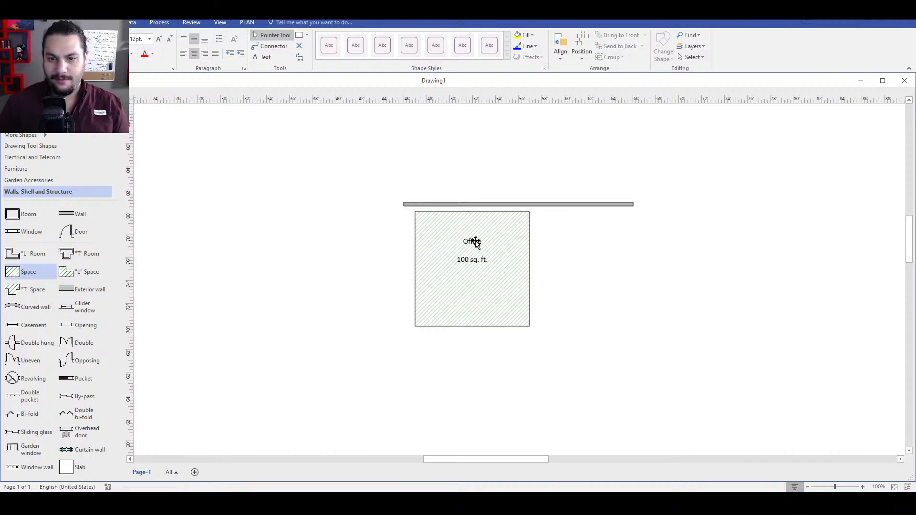
- Set the space's use to Kitchen and widen it to 16 ft, ending flush with the right end of the wall
click(473, 239)
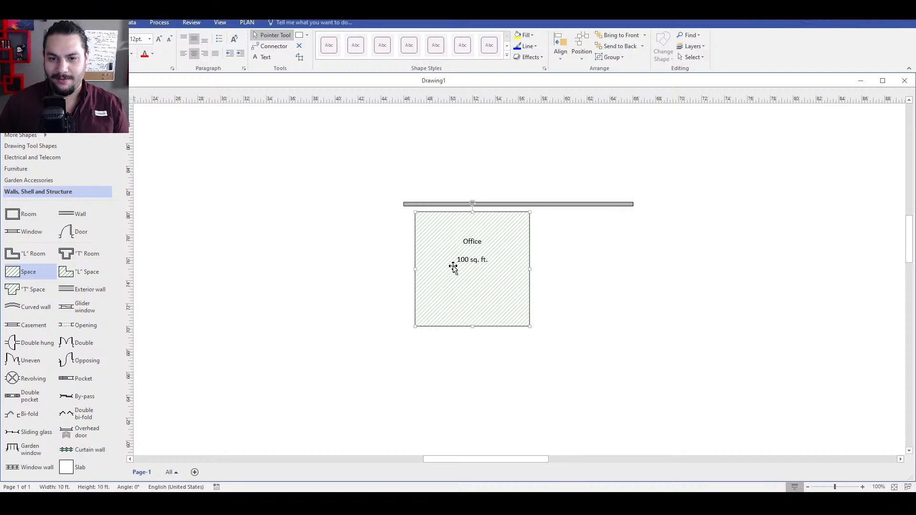
right_click(531, 315)
click(564, 288)
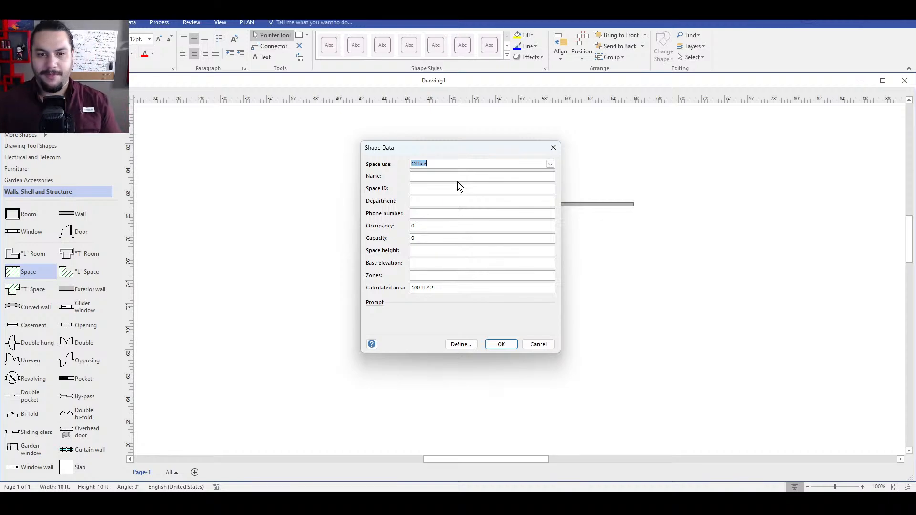
text(KLi)
key(BackSpace)
key(BackSpace)
text(i)
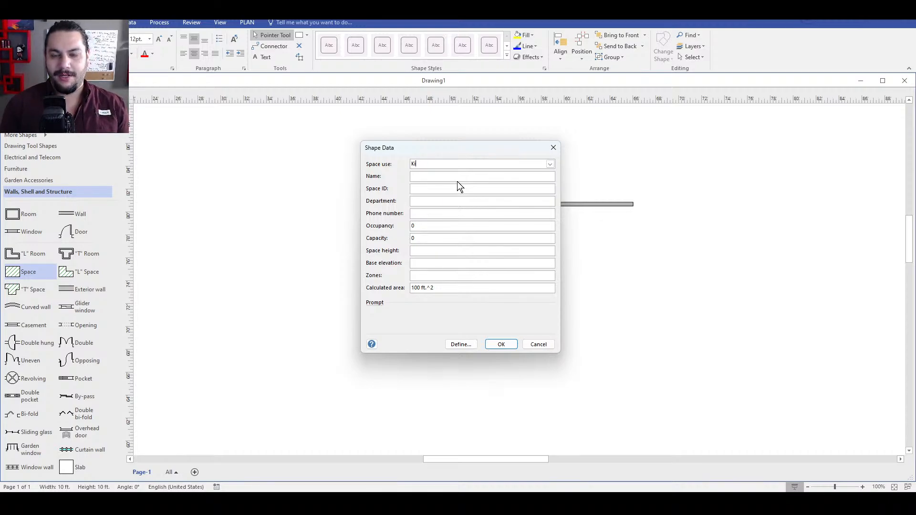
text(tchen)
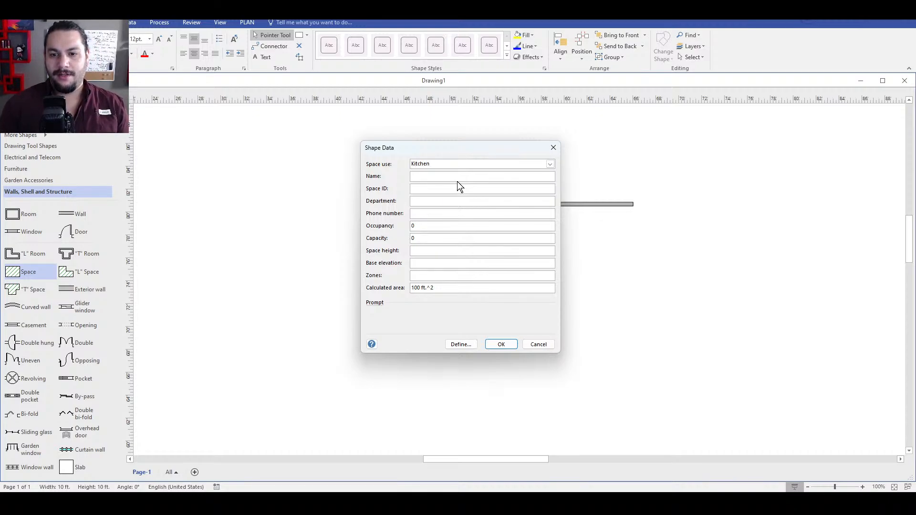
click(512, 344)
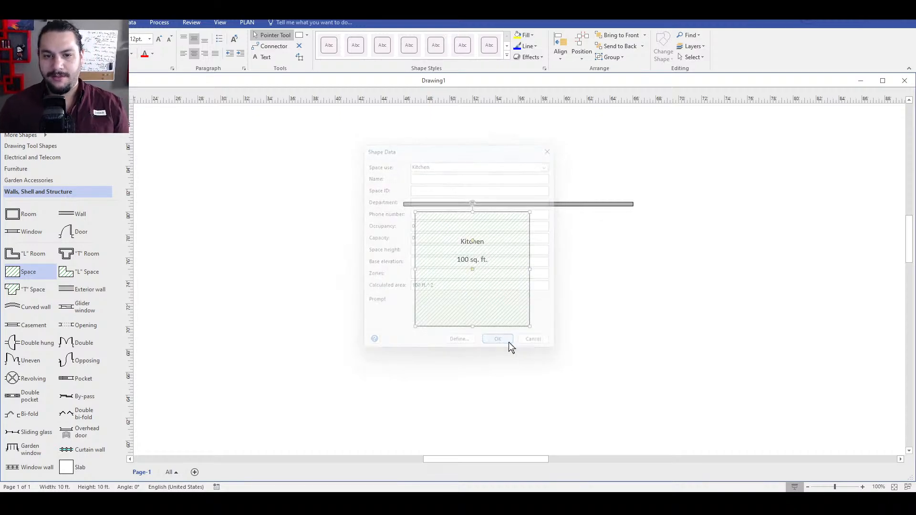
click(522, 271)
drag(531, 268, 572, 276)
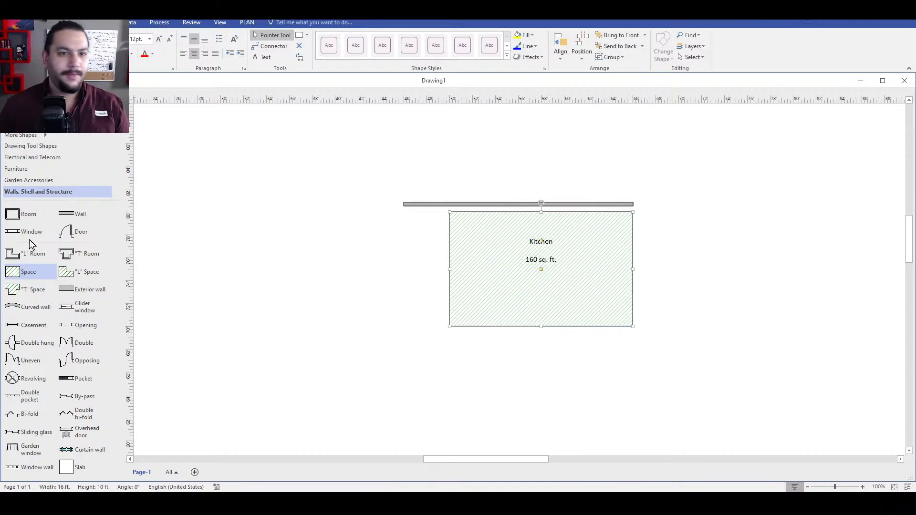
- Find the Measure tool shape by searching "tape measure" and stretch it along the full bottom edge of the Kitchen space
click(46, 121)
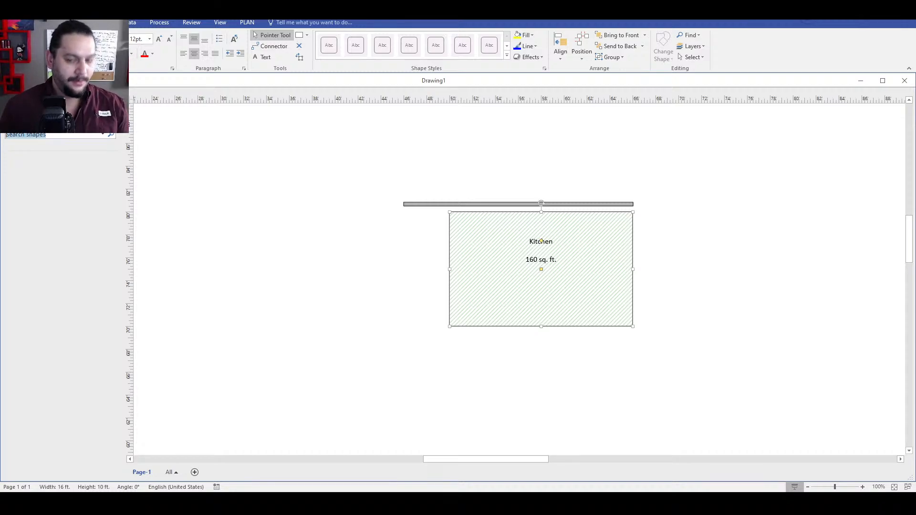
text(tape measure)
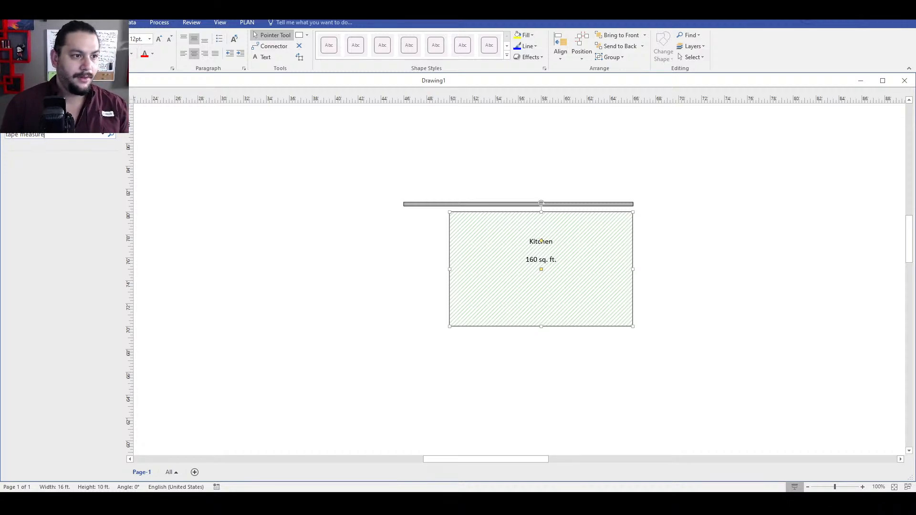
drag(17, 171, 554, 388)
click(388, 353)
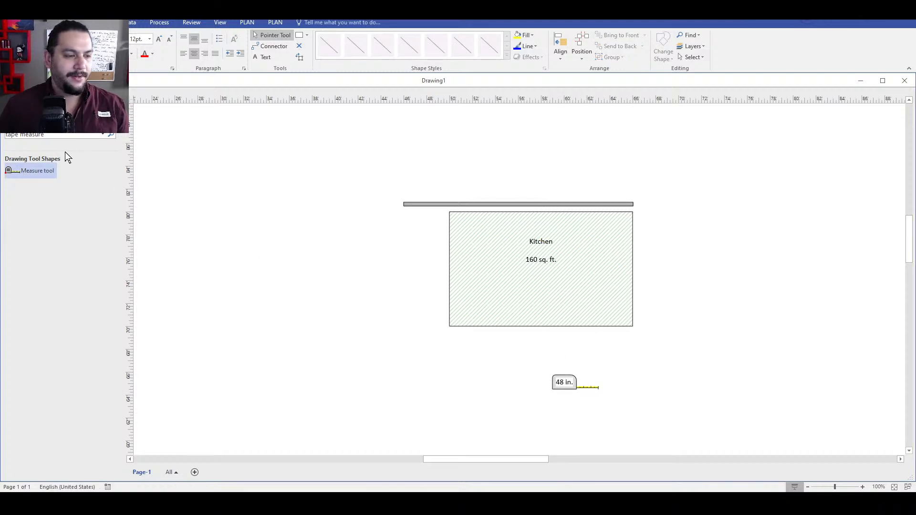
right_click(551, 288)
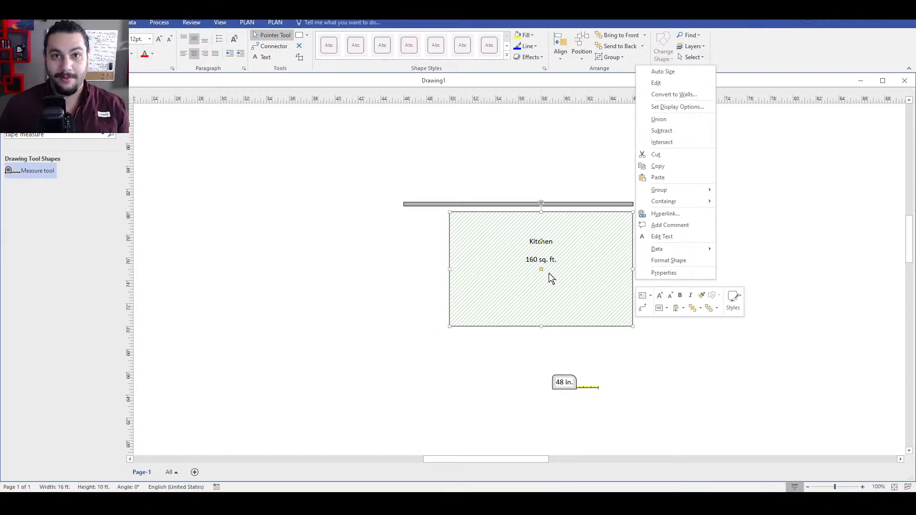
click(564, 383)
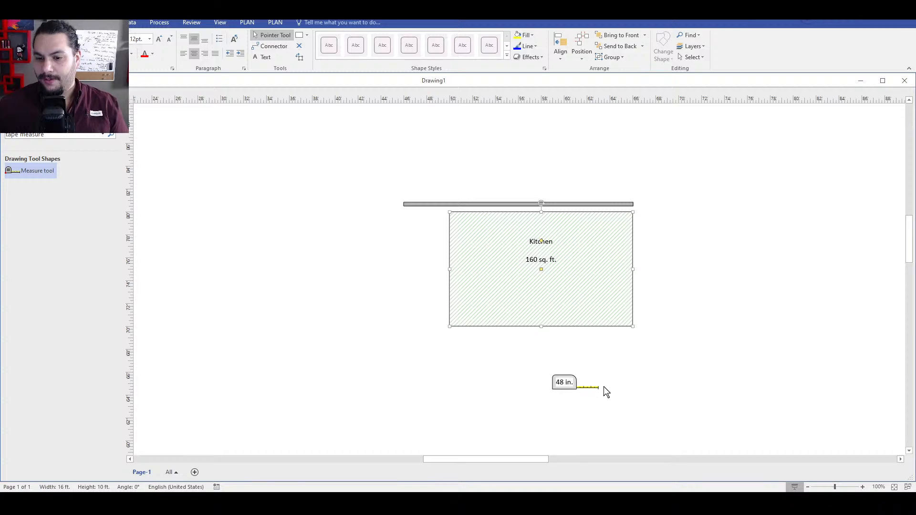
drag(597, 389, 633, 324)
drag(569, 360, 449, 326)
click(528, 370)
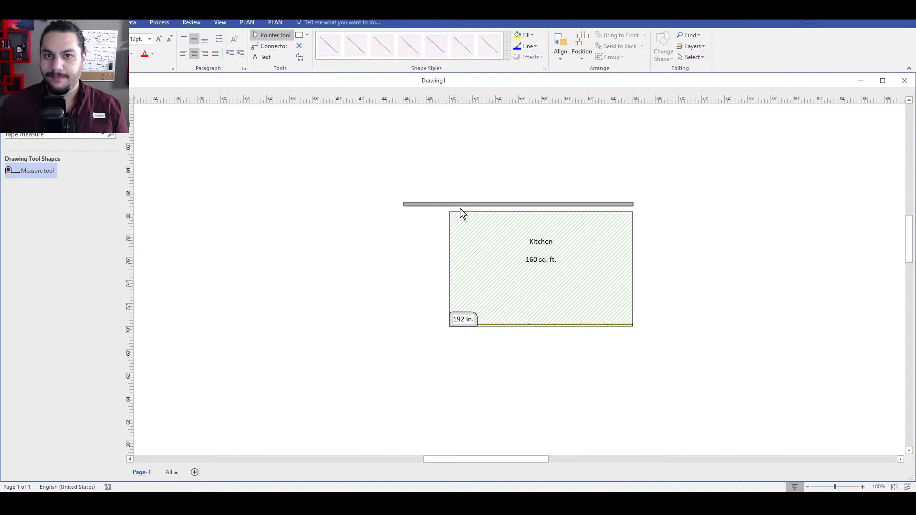
- Shorten the wall to the Kitchen space's width and align it with the space's top edge
click(454, 205)
drag(403, 204, 449, 212)
drag(526, 206, 525, 211)
click(650, 225)
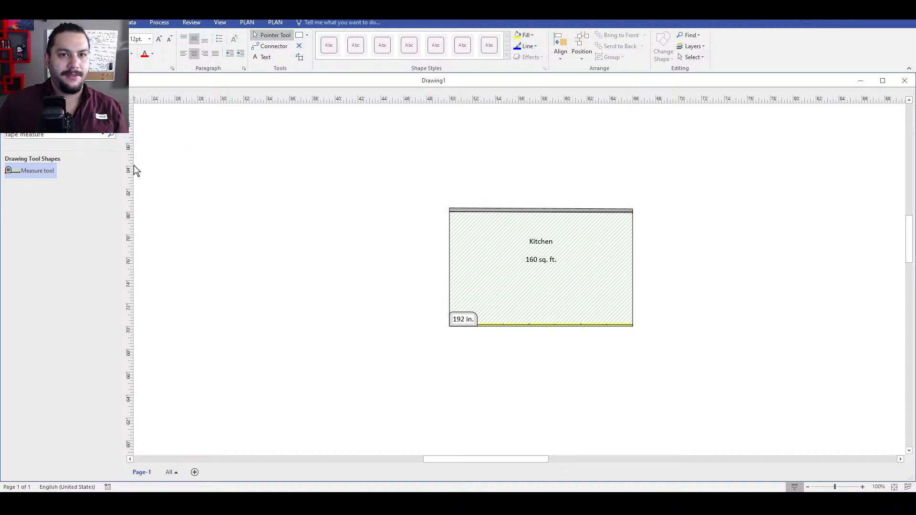
- Add a 9 ft 11 in wall along the Kitchen space's right edge, from the top wall to the bottom corner
click(116, 97)
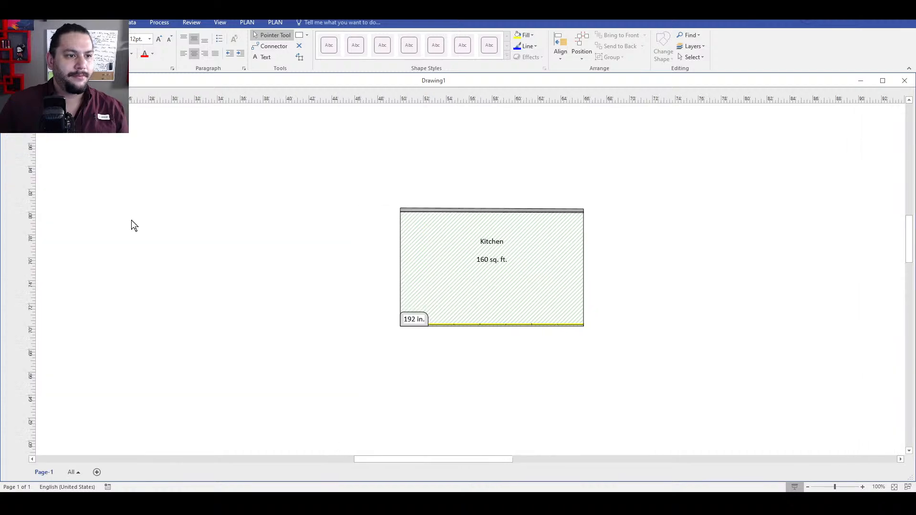
click(13, 143)
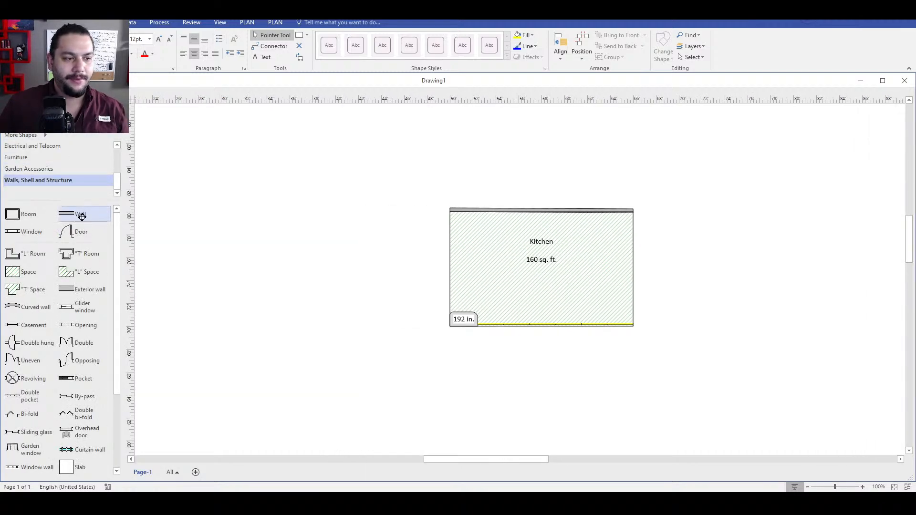
drag(79, 214, 633, 210)
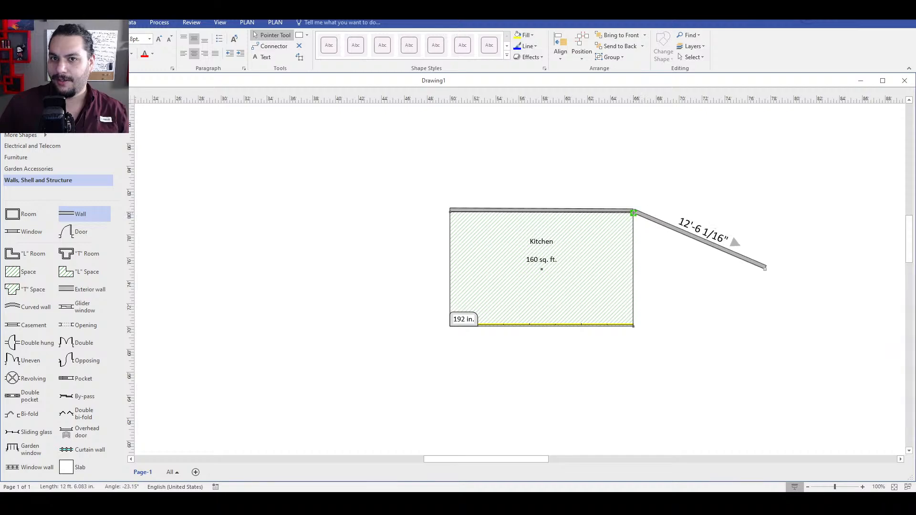
drag(766, 271, 635, 324)
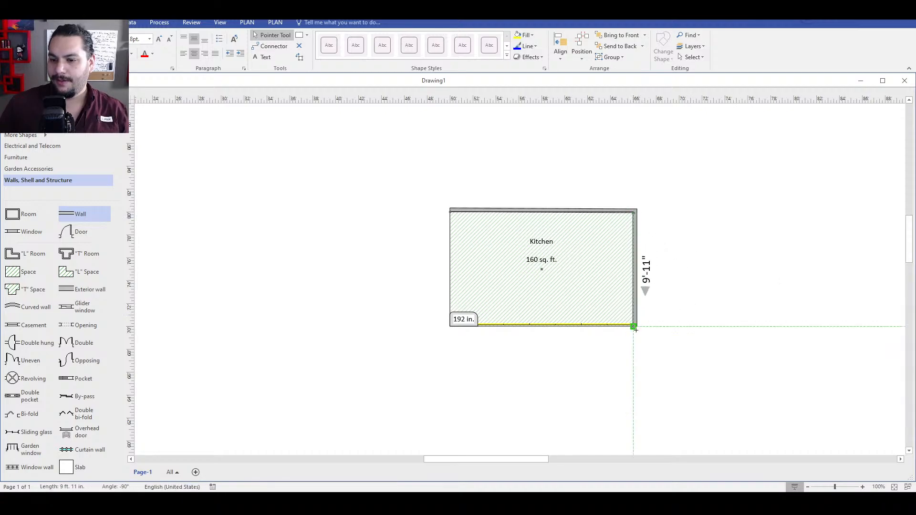
click(527, 355)
- Duplicate the measure tool and fit the copy vertically along the Kitchen's right wall from its top to its bottom corner
click(476, 320)
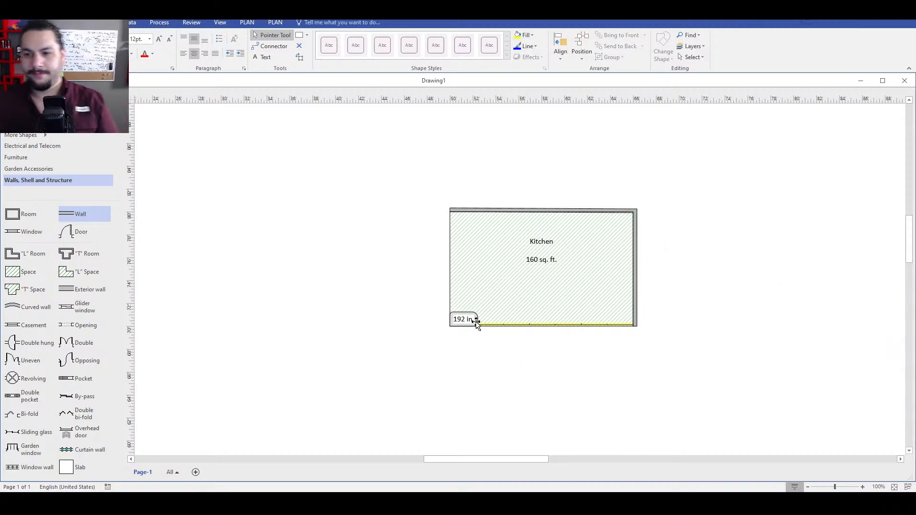
click(467, 316)
click(511, 368)
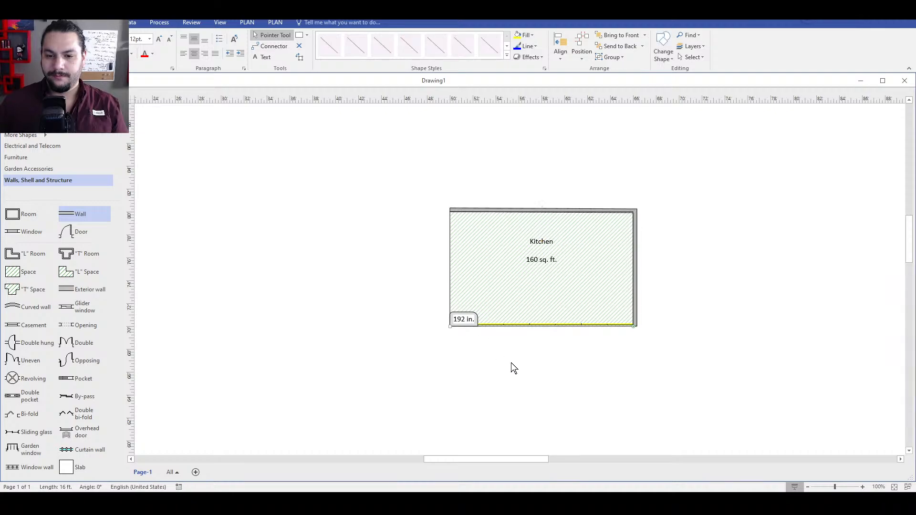
drag(406, 303, 699, 379)
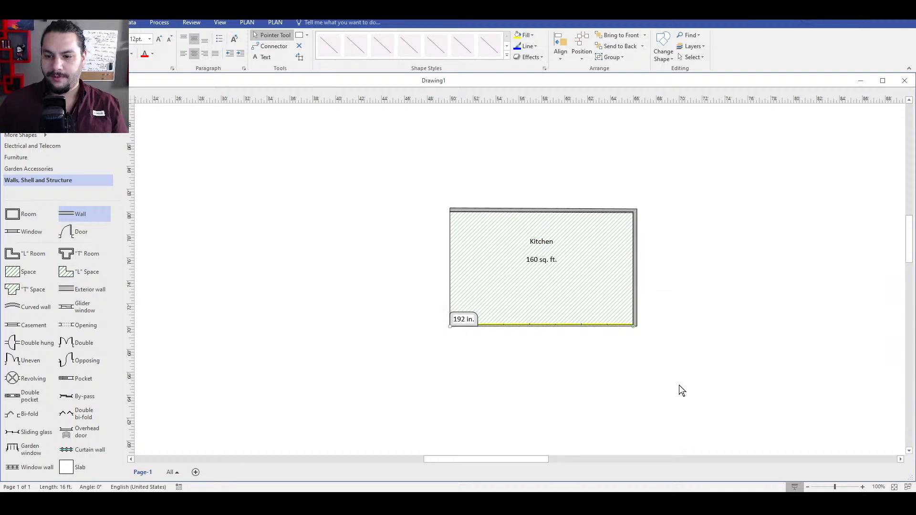
key(ctrl+v)
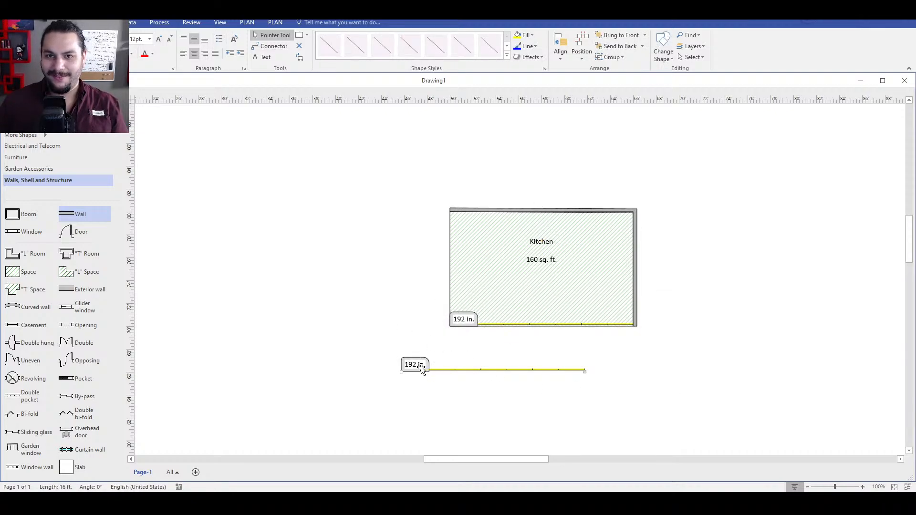
drag(420, 366, 653, 209)
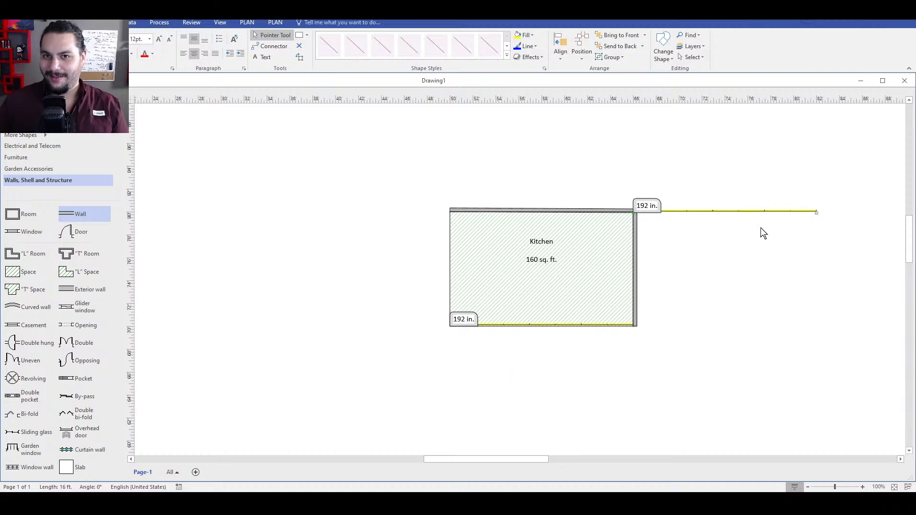
drag(823, 215, 635, 326)
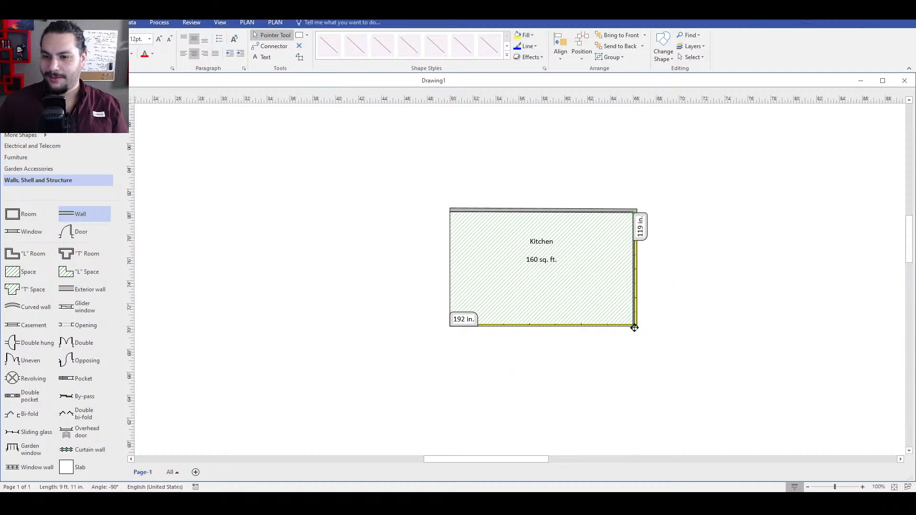
click(689, 288)
click(637, 234)
click(652, 236)
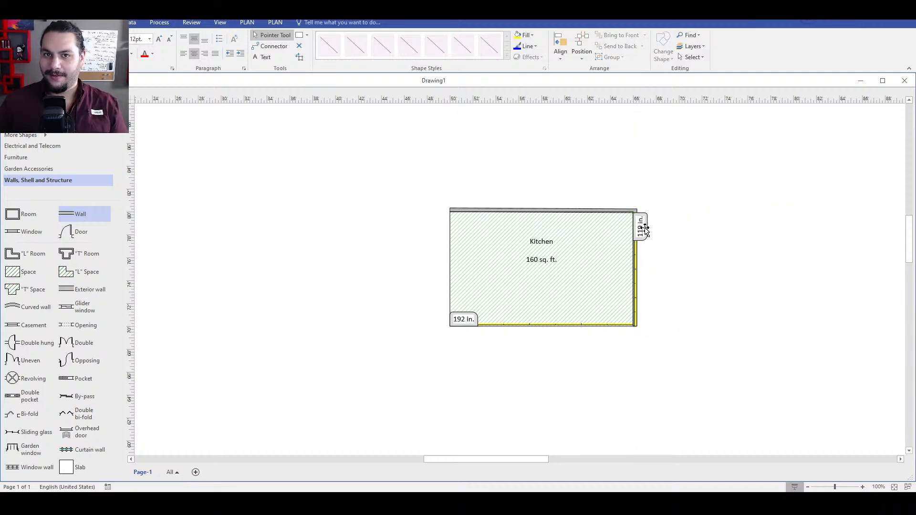
click(645, 230)
click(697, 281)
click(557, 328)
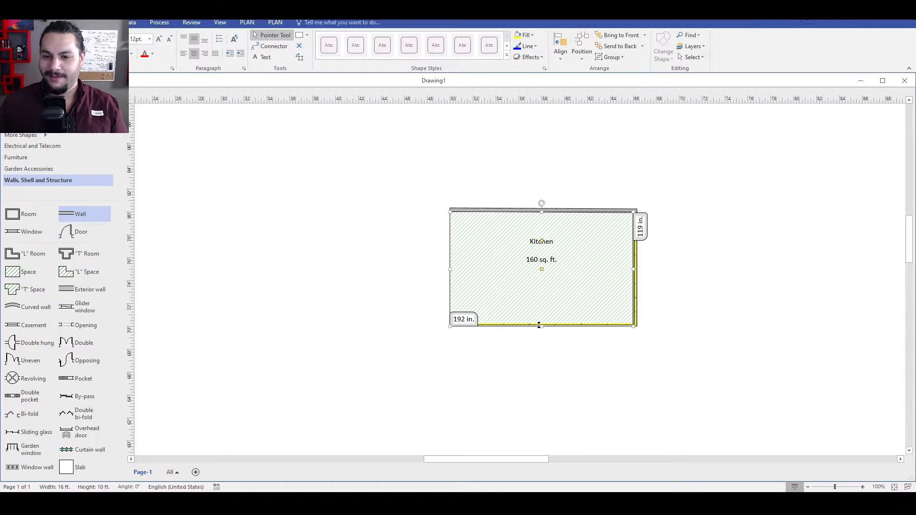
click(294, 280)
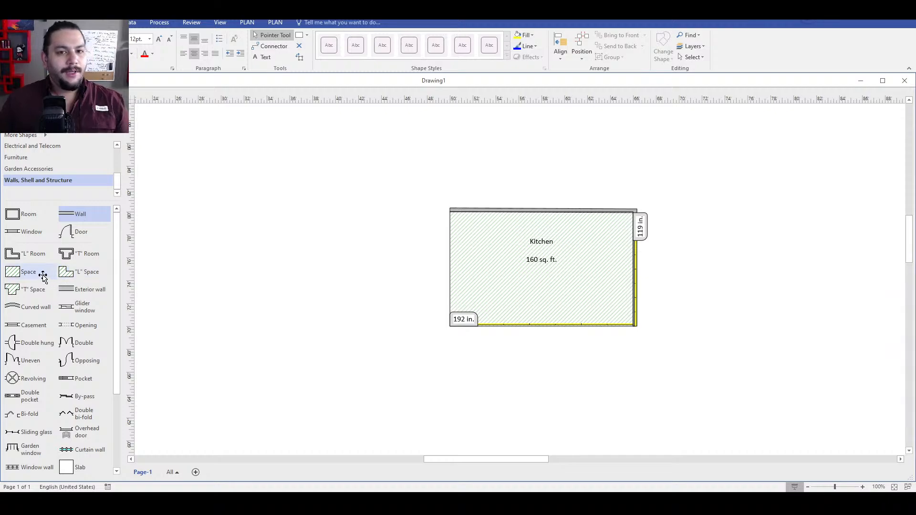
- Place a 10 ft by 10 ft Space shape against the Kitchen's left edge and set its use to Seating/Bar
drag(41, 273, 342, 265)
drag(393, 265, 392, 265)
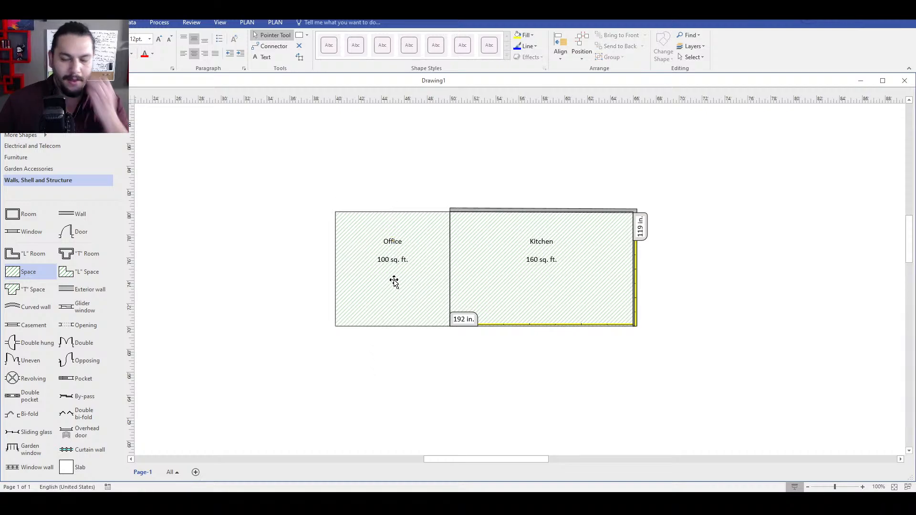
right_click(448, 292)
click(472, 285)
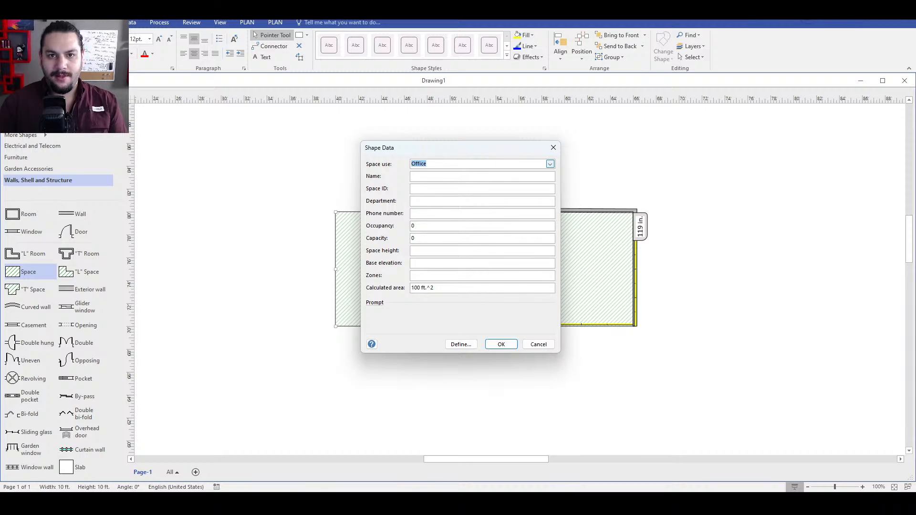
text(Sea)
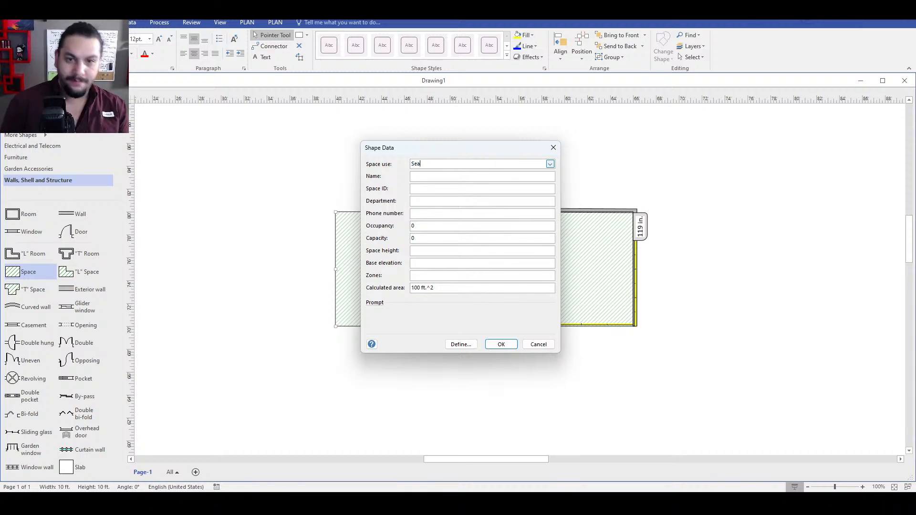
text(ting/Bar)
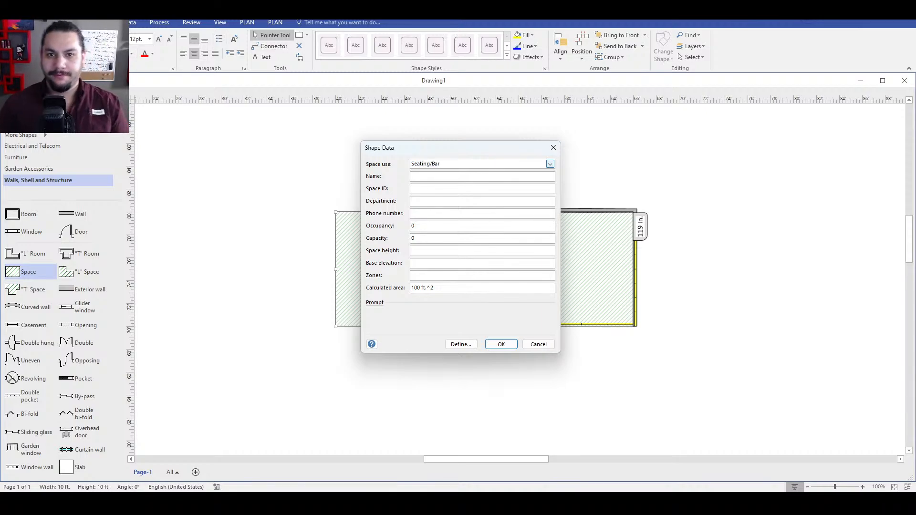
click(501, 344)
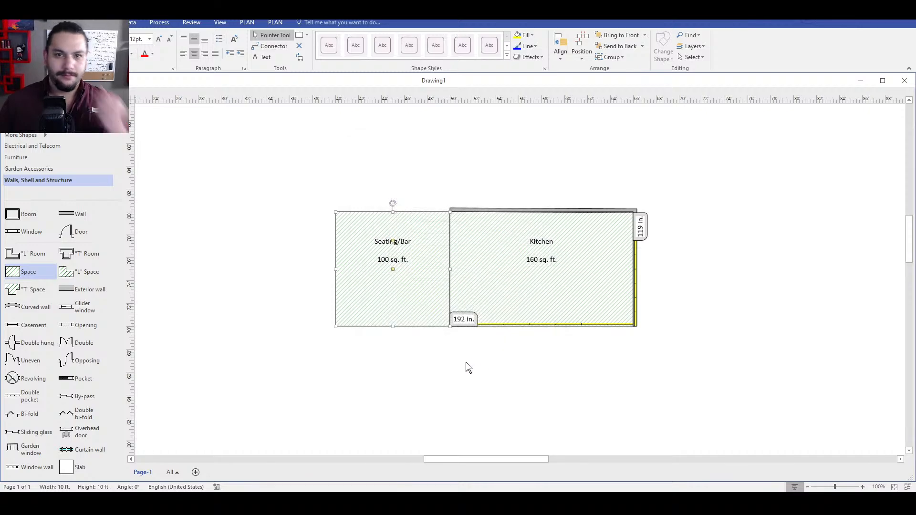
click(368, 380)
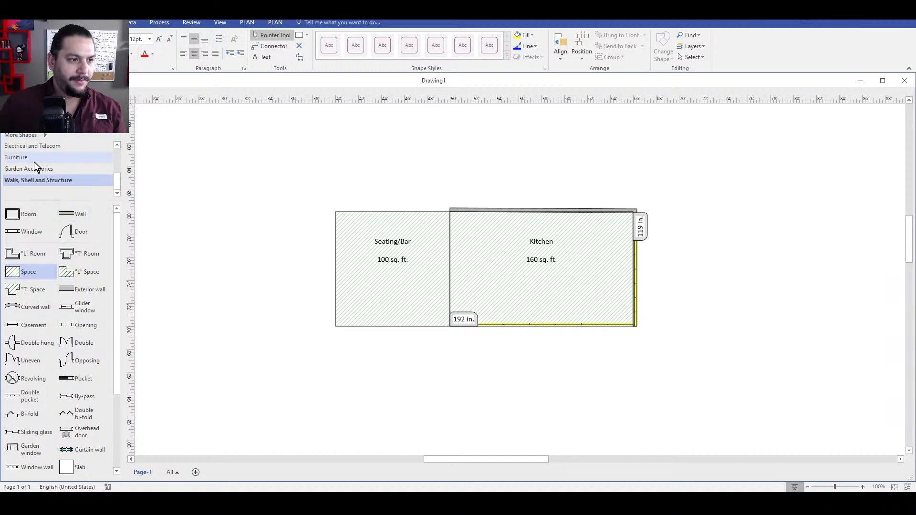
- Search the shape library for "pillar"
click(48, 123)
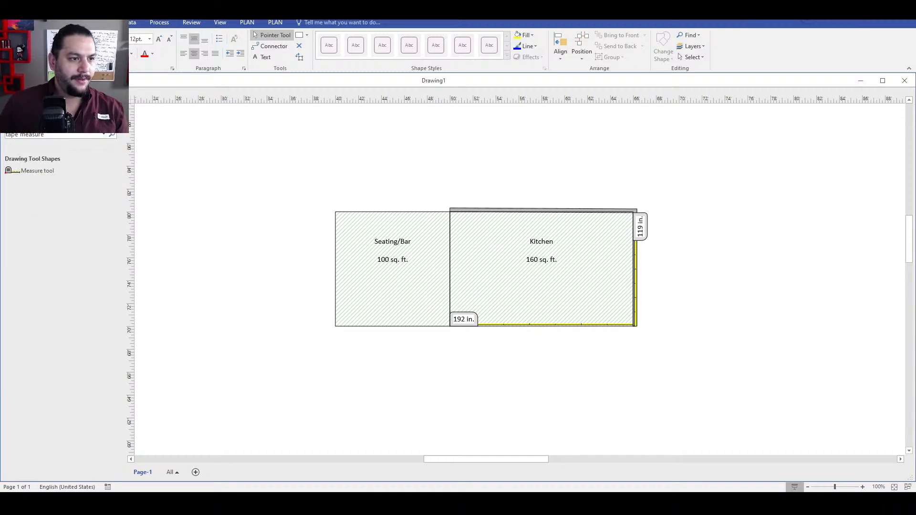
click(9, 134)
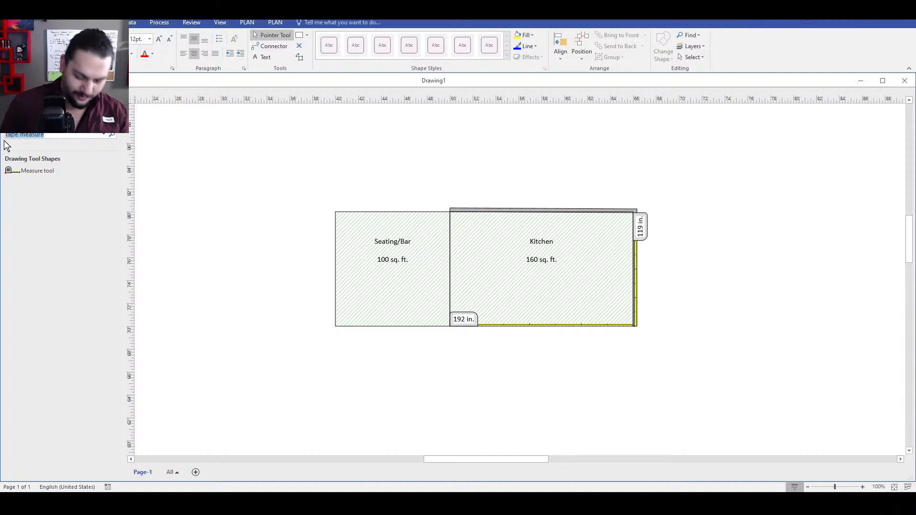
text(pillar)
key(Return)
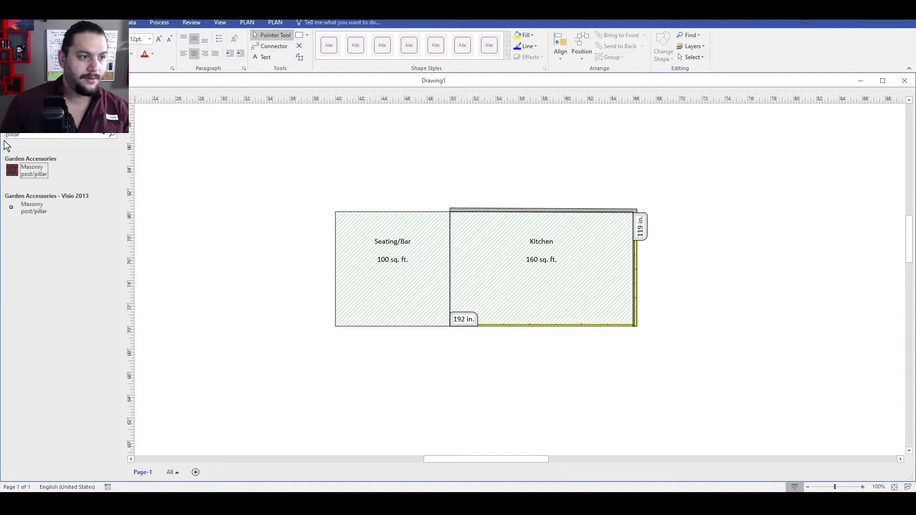
- Search the shapes for "column" and place a Circular column inside the upper-left corner of the Seating/Bar space
click(18, 135)
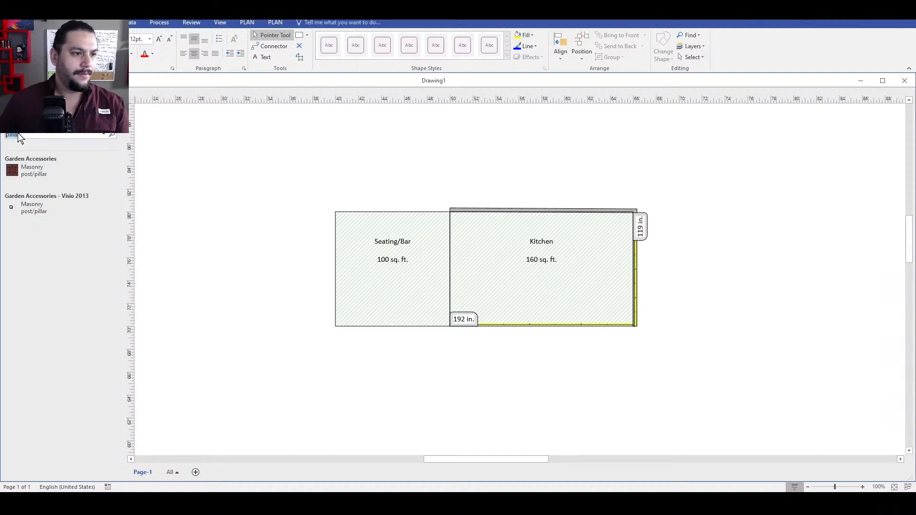
text(column)
key(Return)
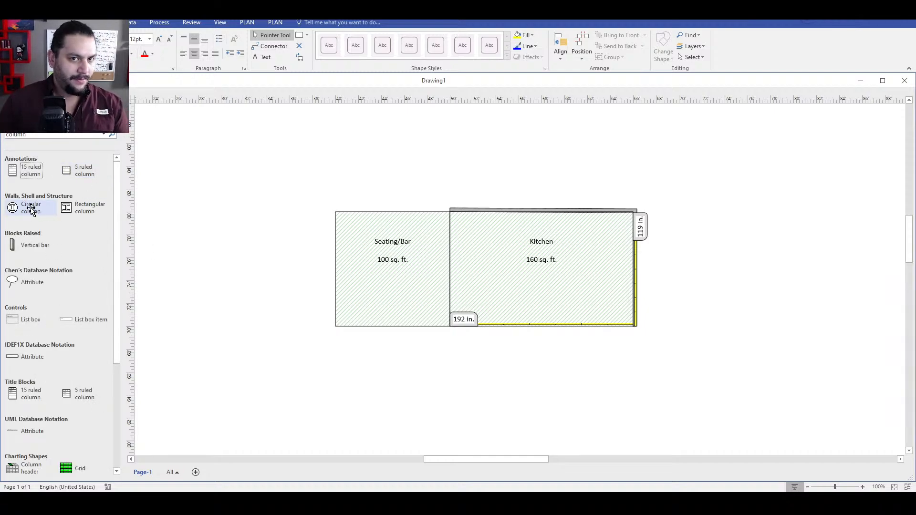
drag(30, 210, 345, 217)
click(310, 221)
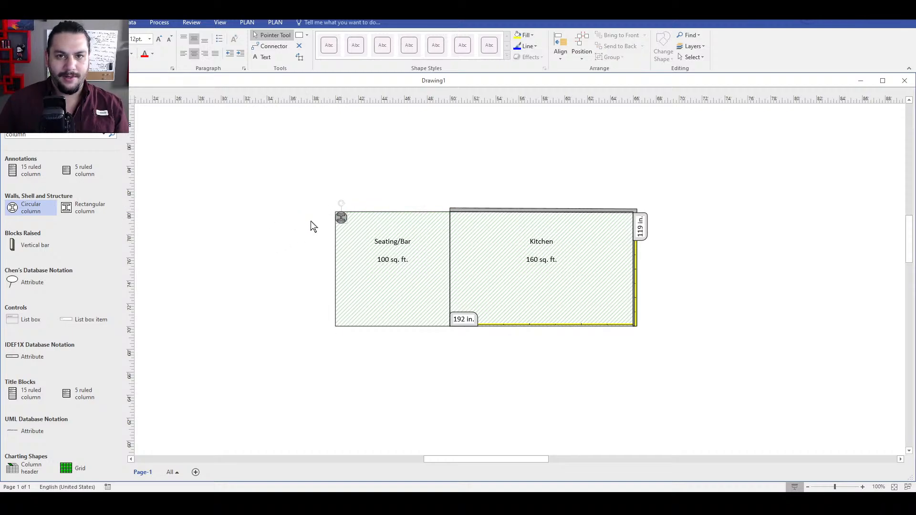
click(345, 217)
click(273, 224)
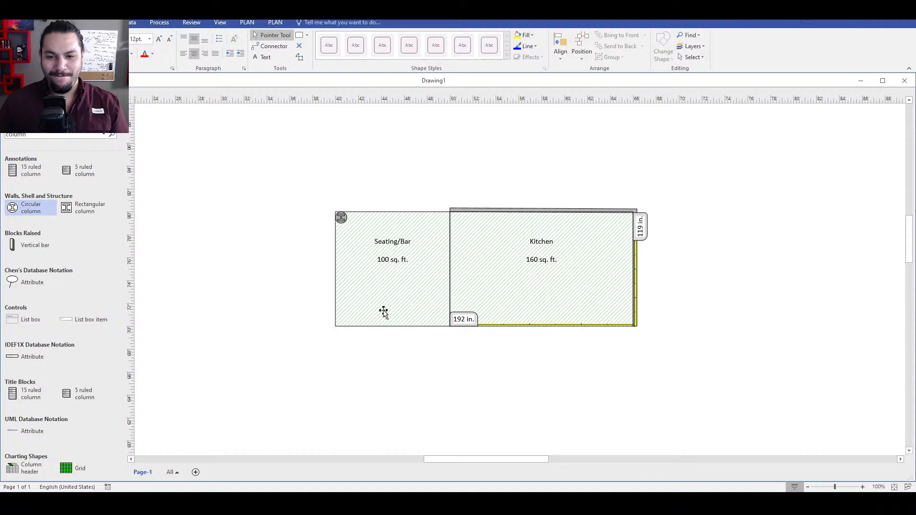
- Duplicate the Kitchen's horizontal measure tool and fit the copy along the Seating/Bar space's bottom edge, about 10 ft long
click(460, 331)
key(ctrl+v)
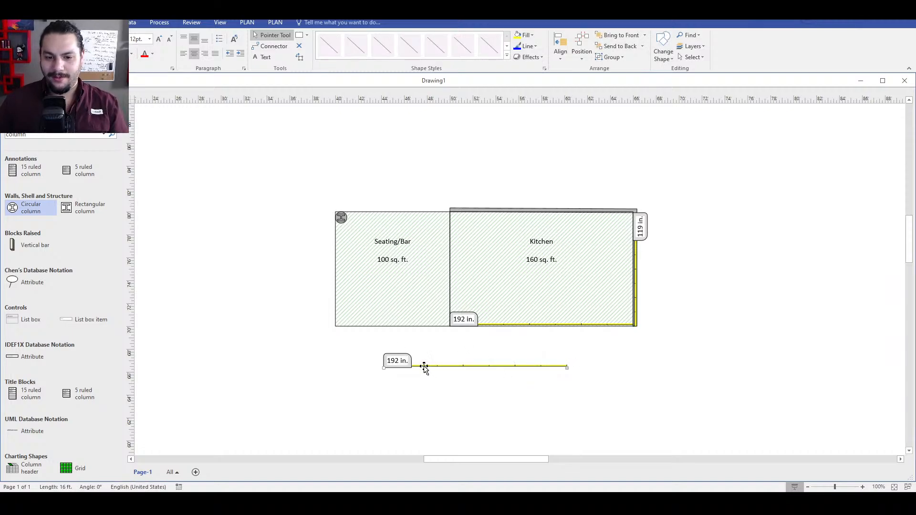
drag(410, 366, 363, 324)
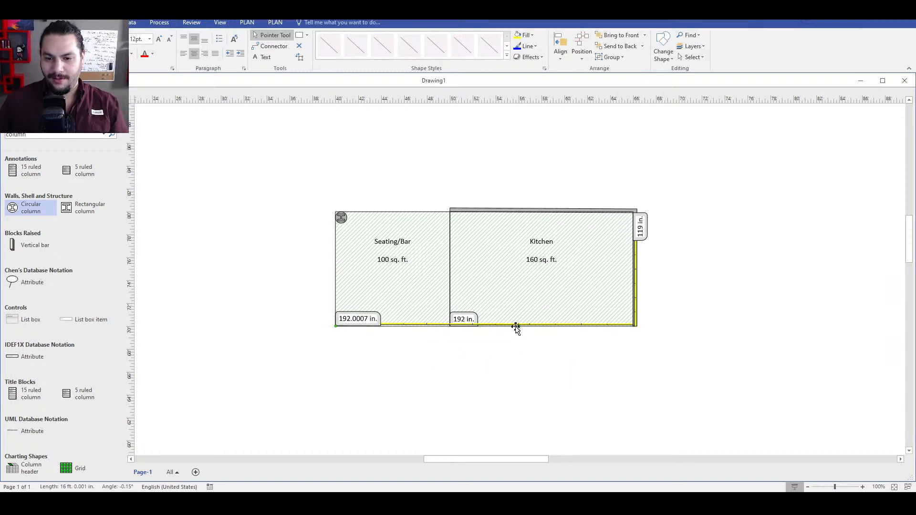
drag(515, 327, 450, 328)
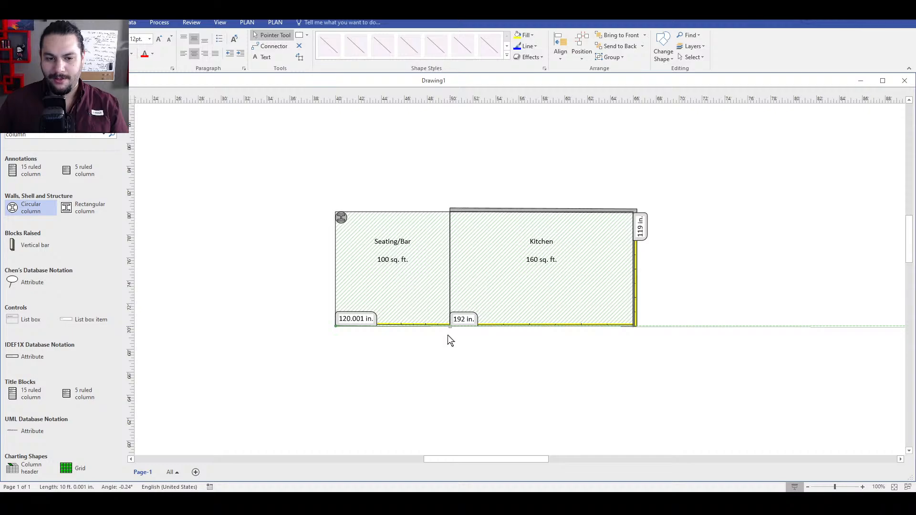
click(414, 373)
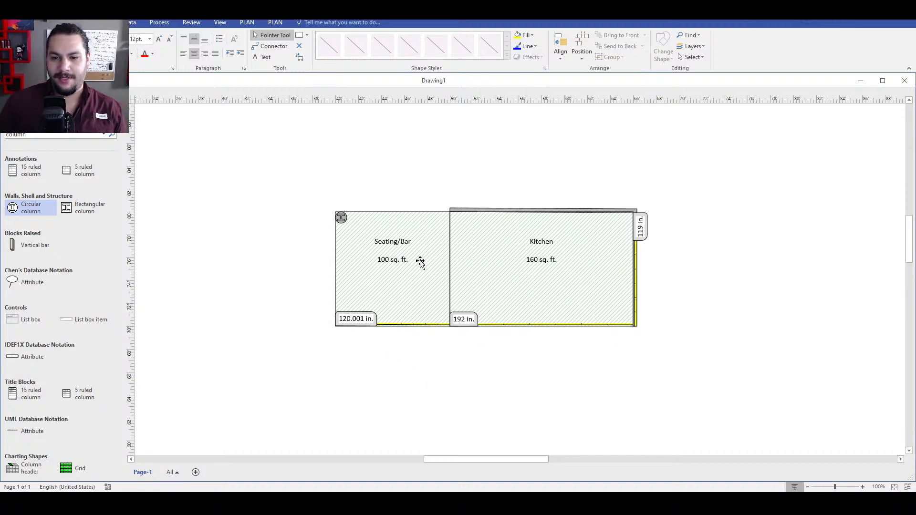
- Straighten the Kitchen's top wall so it runs level for 16 ft between the space's two top corners
click(553, 277)
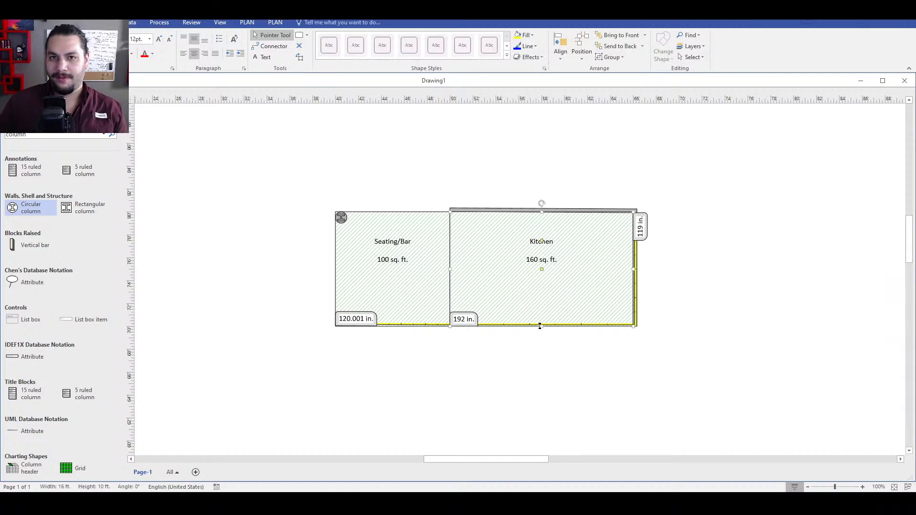
scroll(589, 327, up, 8)
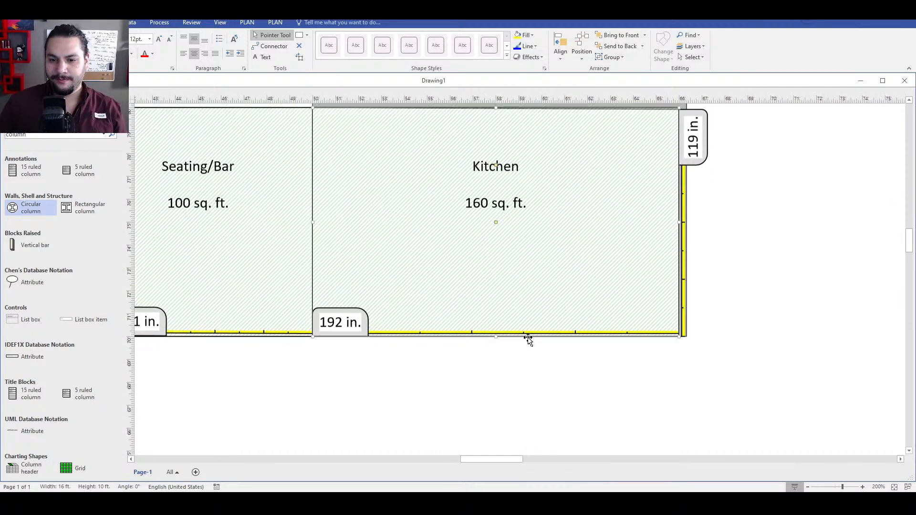
scroll(587, 298, down, 5)
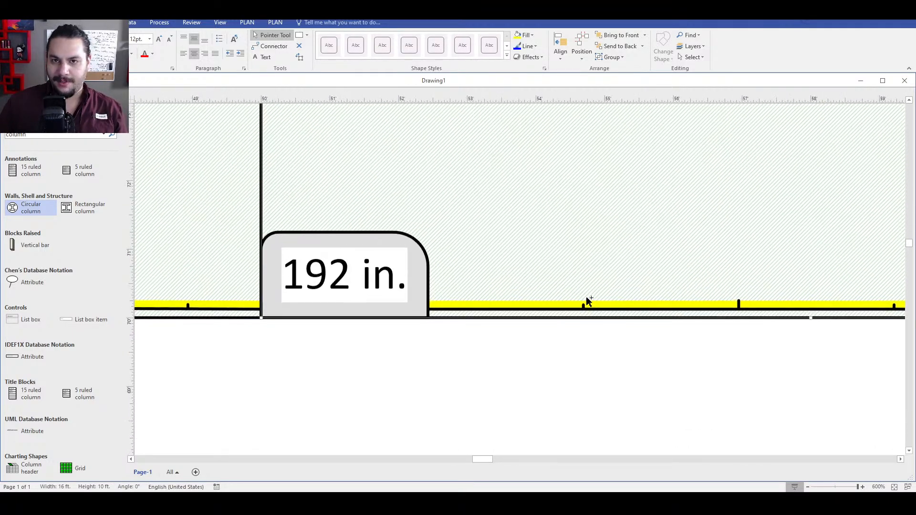
click(618, 361)
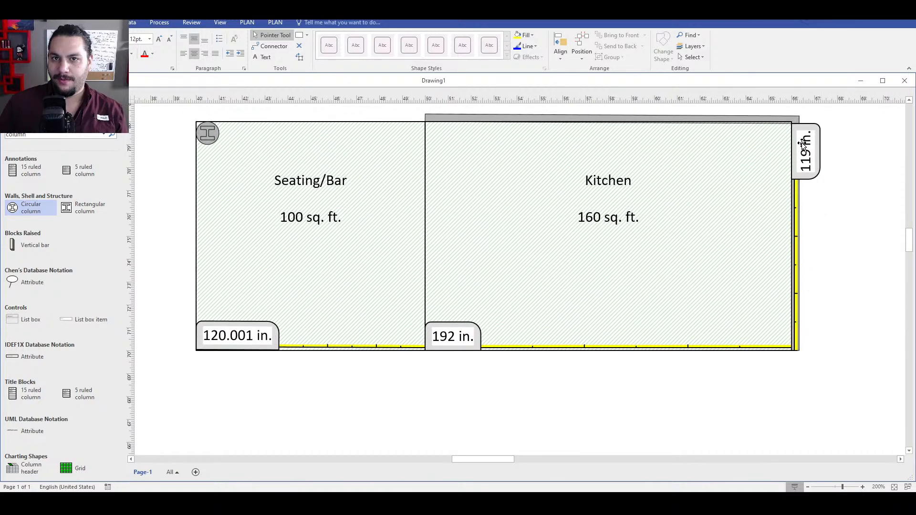
click(806, 141)
mouse_move(792, 123)
mouse_down()
mouse_move(793, 115)
mouse_move(792, 123)
mouse_up()
click(834, 161)
click(780, 123)
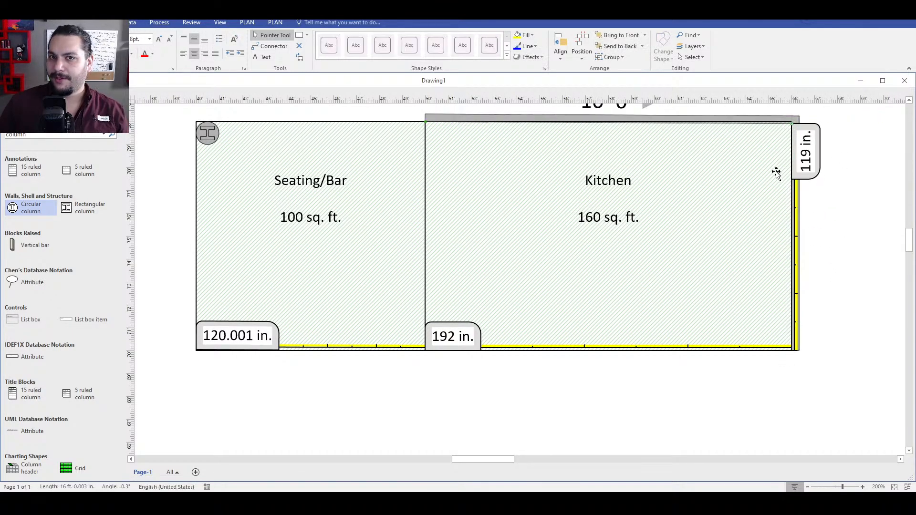
scroll(744, 191, up, 2)
drag(751, 207, 746, 180)
drag(417, 183, 425, 212)
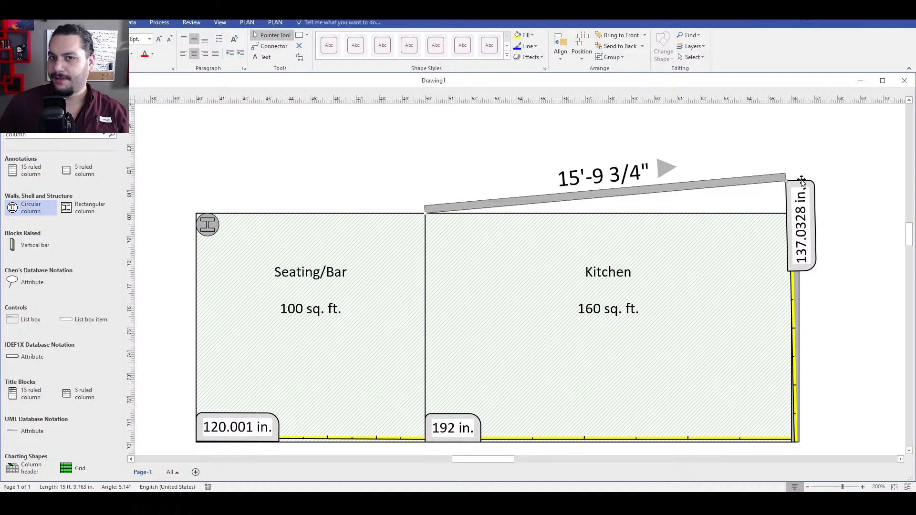
drag(787, 181, 789, 208)
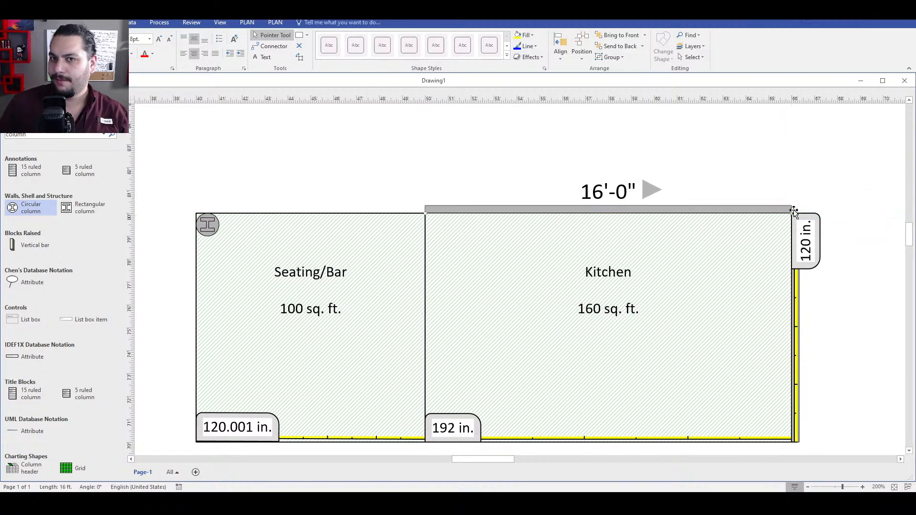
- Move the vertical measure tool off the Kitchen's right wall and snap it back along the space's right edge
click(847, 240)
click(811, 246)
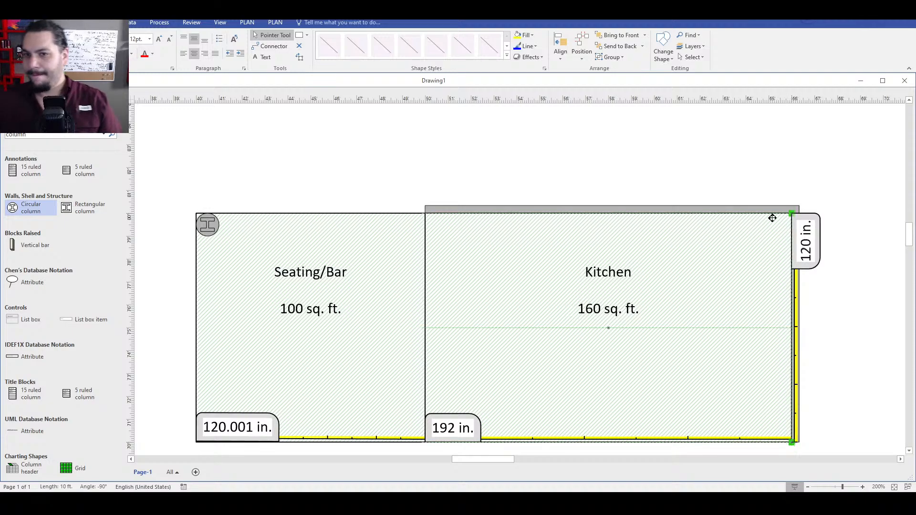
drag(905, 243, 813, 239)
click(821, 205)
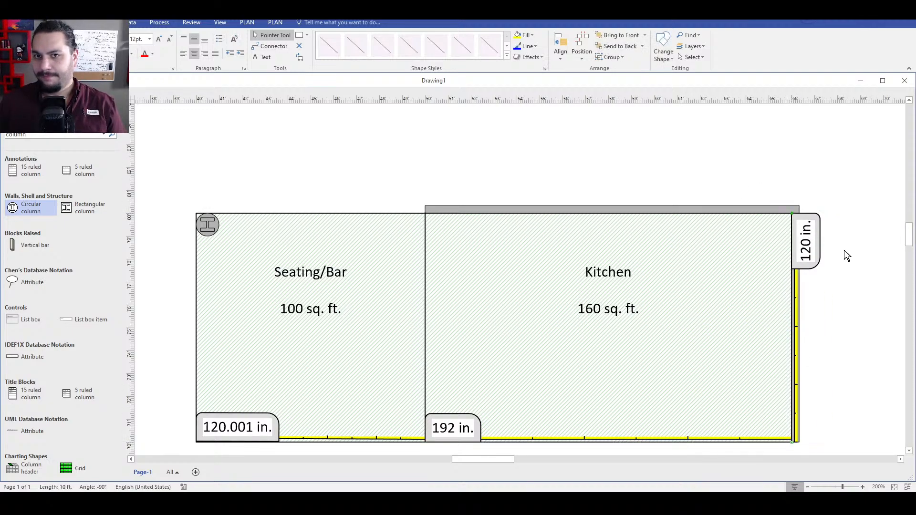
click(831, 317)
scroll(811, 329, down, 2)
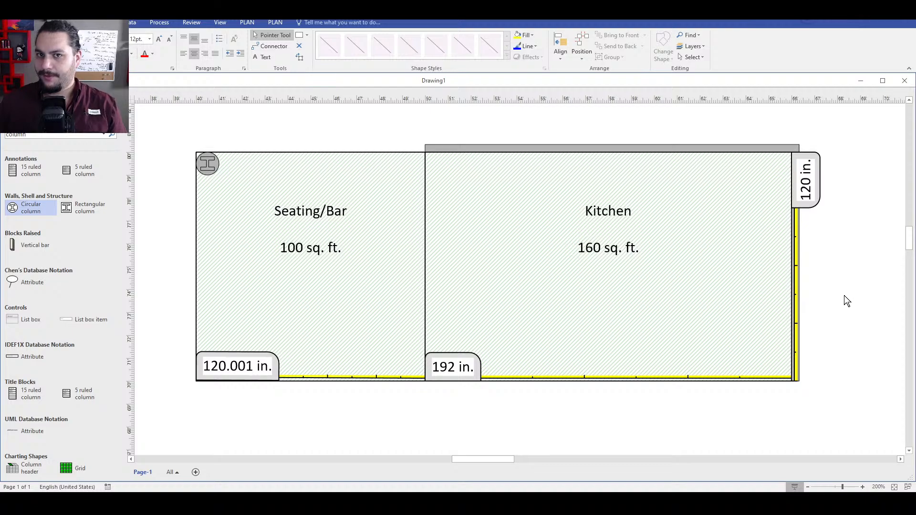
scroll(522, 430, down, 3)
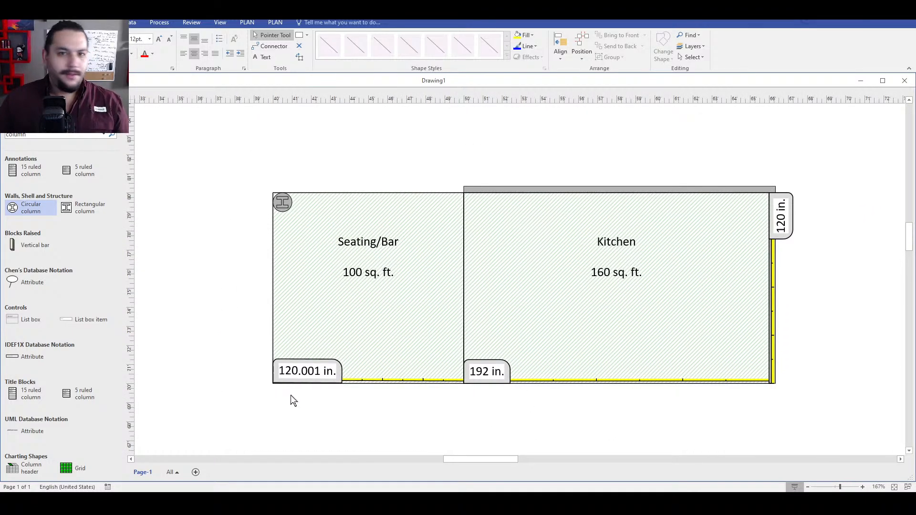
- Search the shapes for "window" and place a Casement window in the left part of the Kitchen's top wall
scroll(61, 270, down, 3)
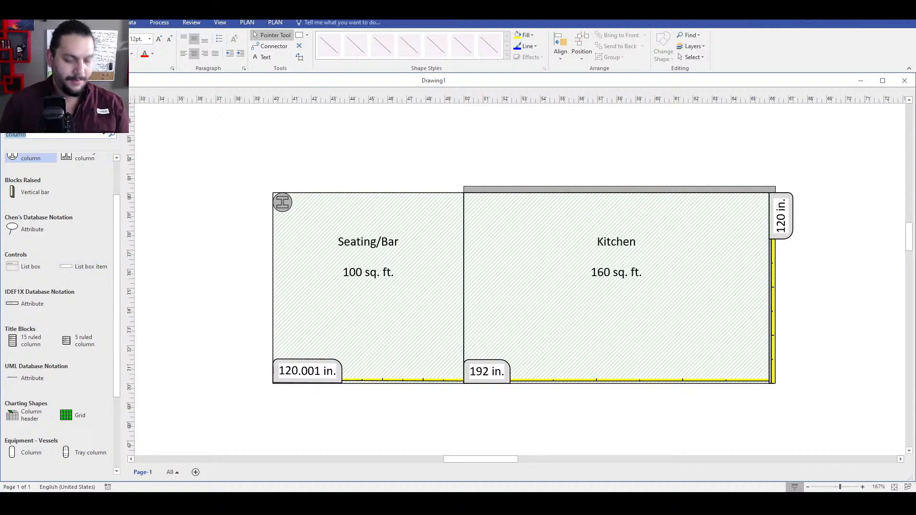
text(windo)
key(Return)
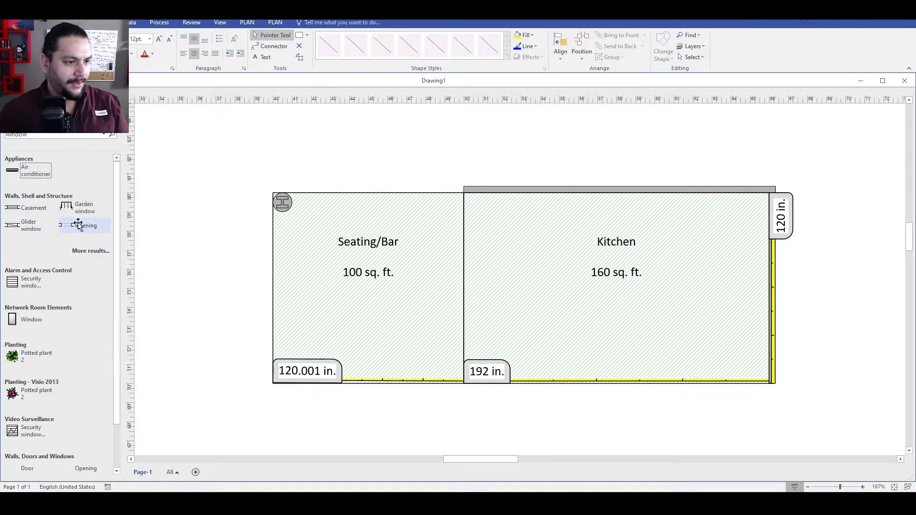
scroll(52, 320, down, 1)
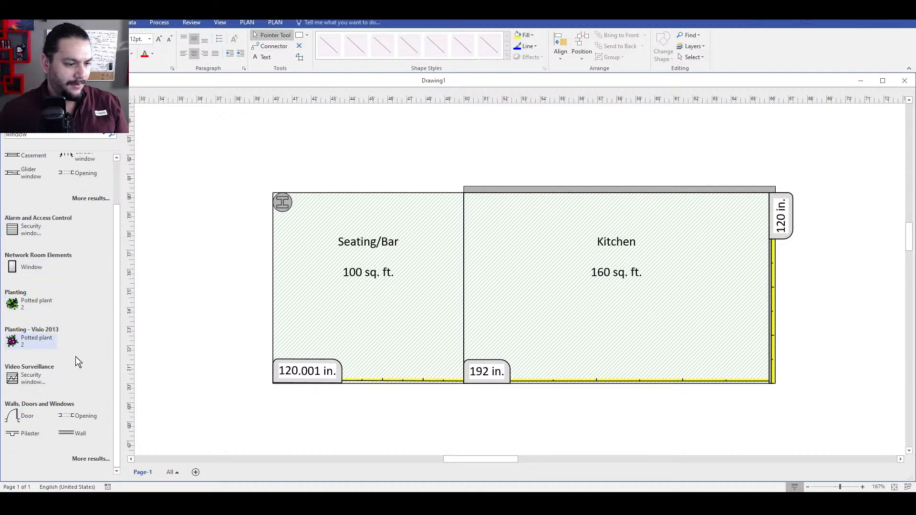
scroll(85, 410, up, 1)
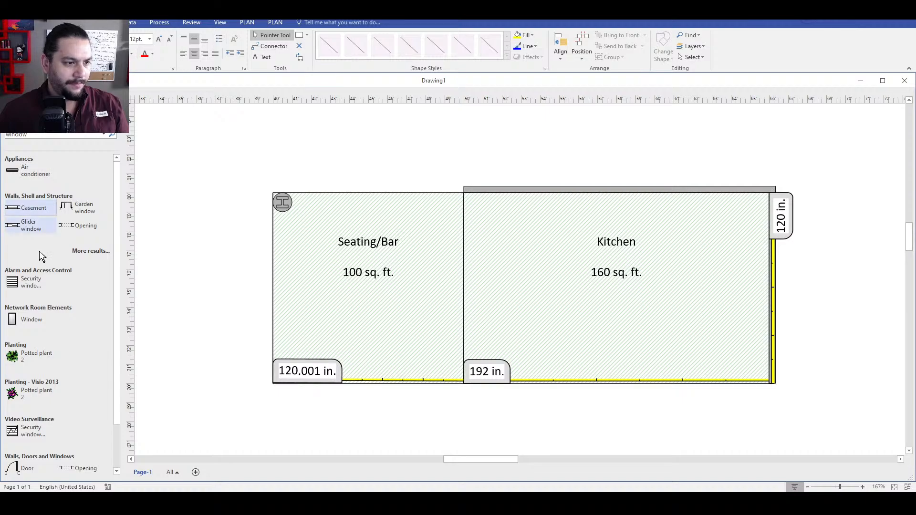
drag(29, 209, 521, 189)
click(542, 193)
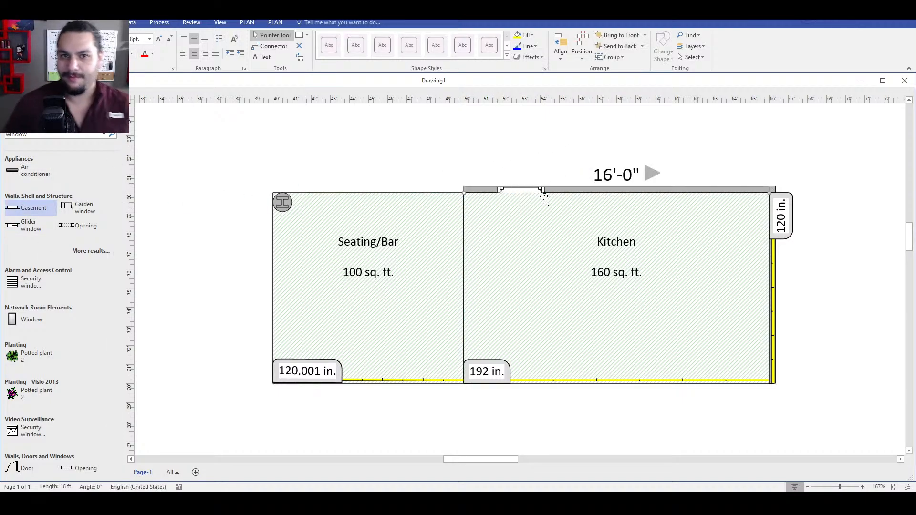
- Shift the casement window to the right along the Kitchen's top wall by about 2 ft
click(521, 189)
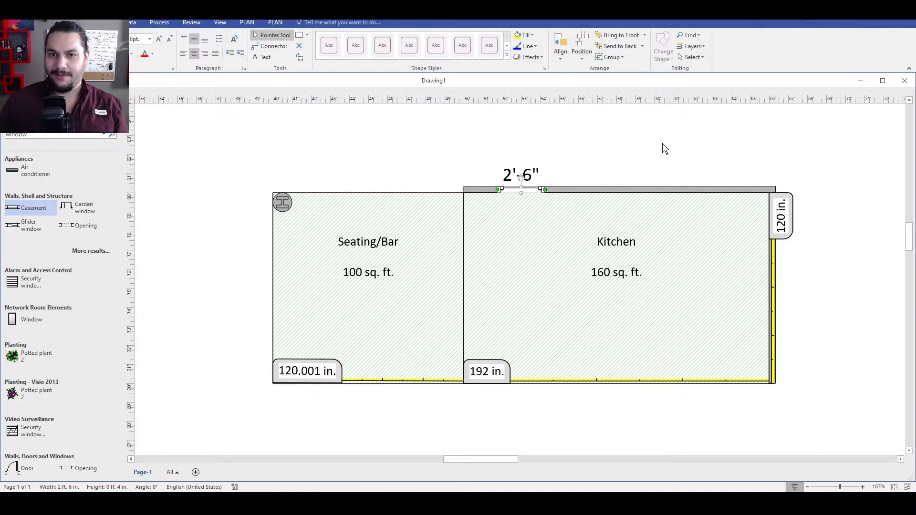
key(Right)
key(Right)
key(Right)
key(Right)
key(Right)
key(Right)
key(Left)
key(Right)
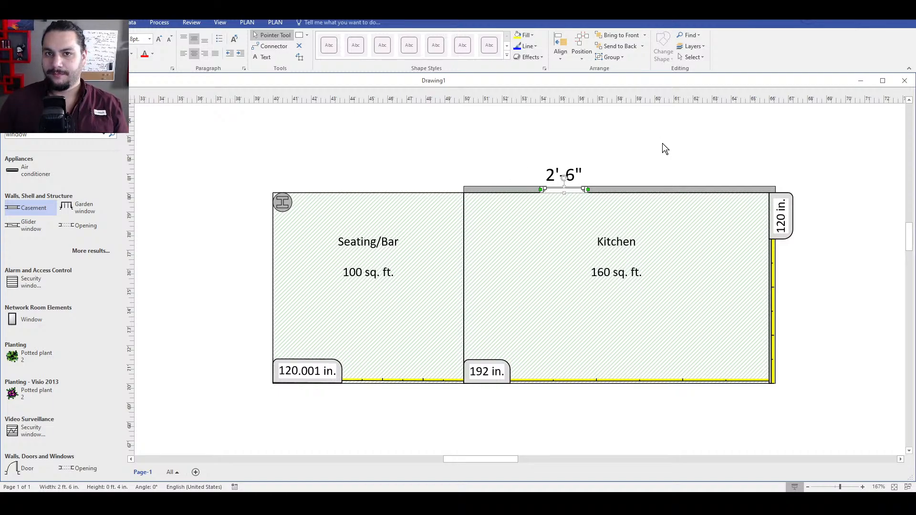
key(Left)
click(662, 143)
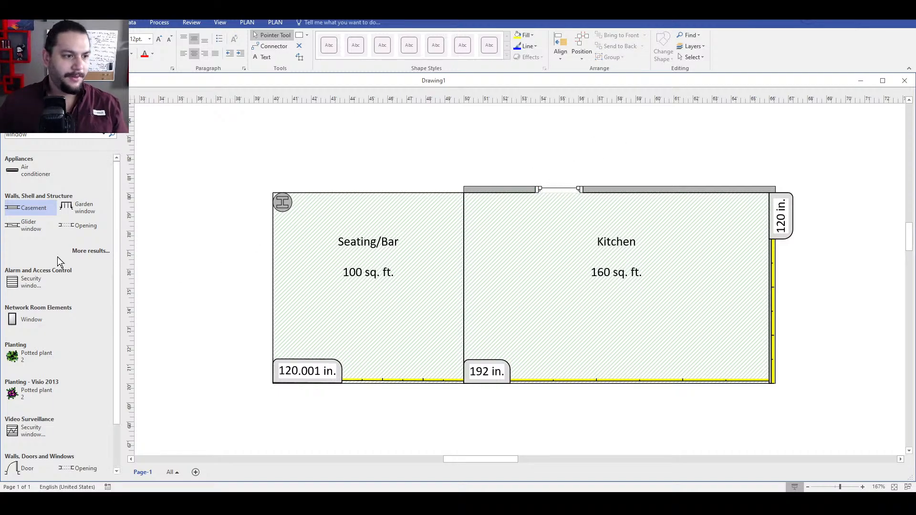
- Widen the casement window to 3 ft and add a second Casement window in the right part of the same wall
click(568, 191)
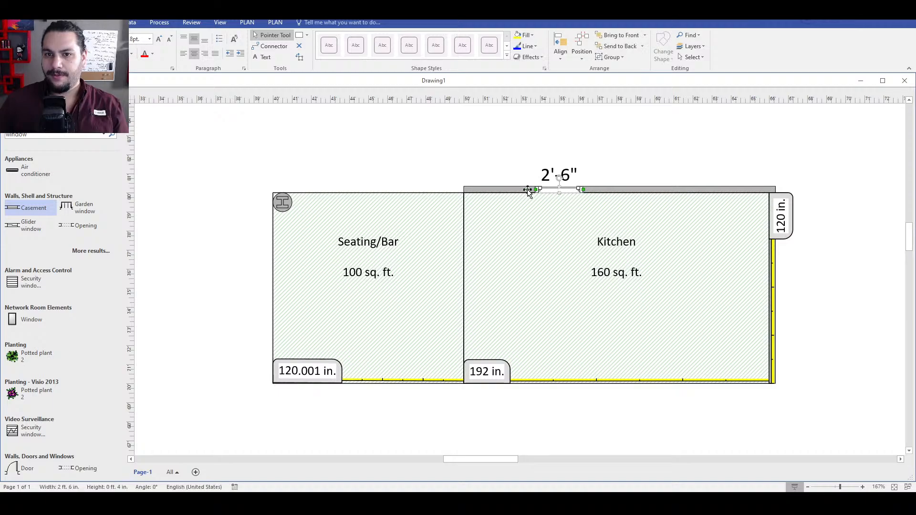
drag(535, 190, 527, 189)
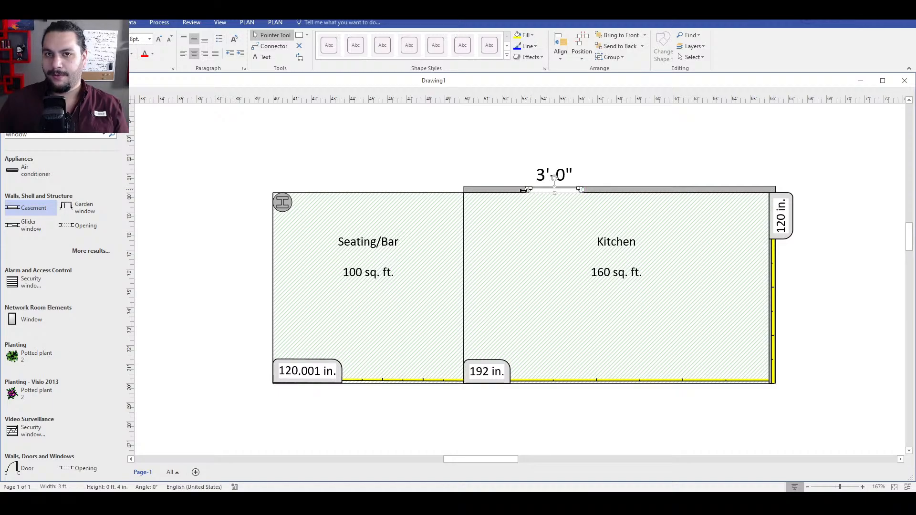
click(487, 171)
drag(33, 208, 664, 190)
click(639, 150)
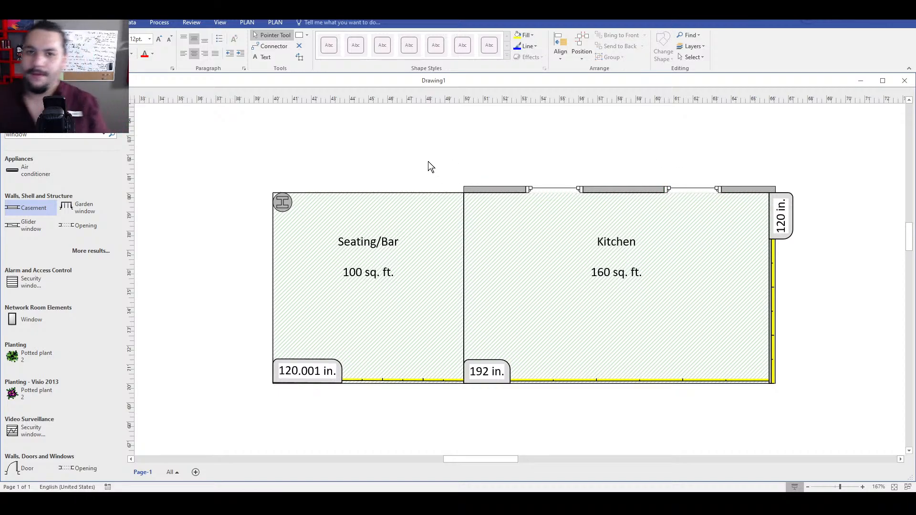
- Shift the first casement window about 2 ft left, toward the left end of the Kitchen's top wall
click(546, 190)
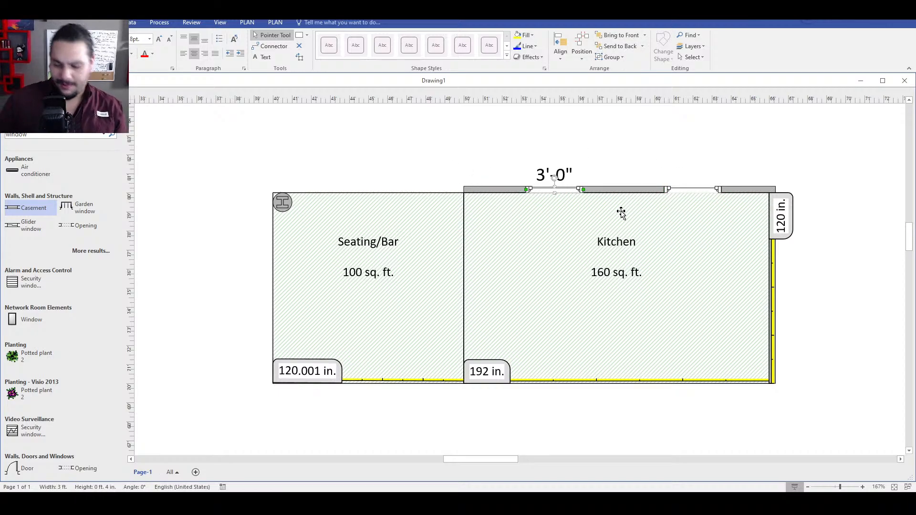
key(Left)
key(Left)
key(Left)
key(Left)
key(Left)
key(Left)
key(Left)
key(Left)
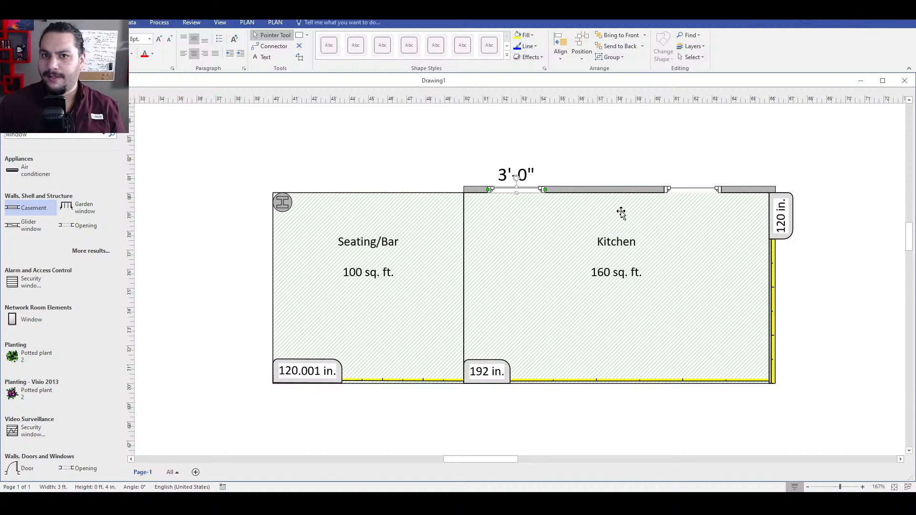
- Nudge the left casement window slightly left and shift the right one about 1.75 ft toward the right end of the Kitchen's top wall
key(Left)
click(681, 191)
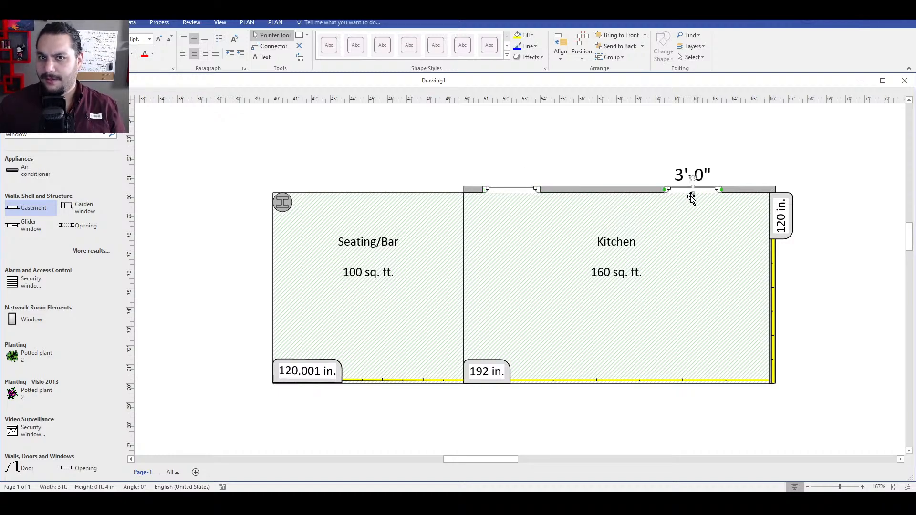
key(Right)
key(Right)
key(Right)
key(Right)
key(Right)
key(Right)
key(Right)
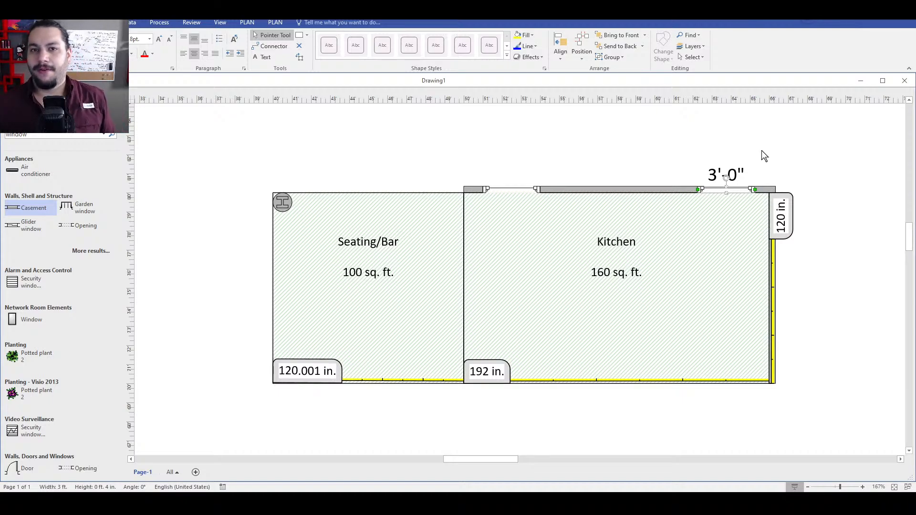
- Add a third 3 ft Casement window at the middle of the Kitchen's top wall by duplicating an existing one
key(ctrl+v)
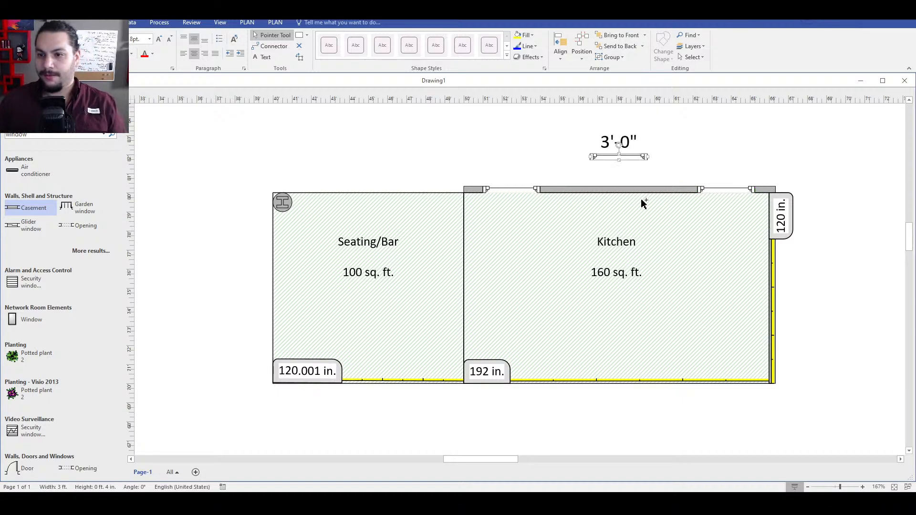
drag(622, 164, 626, 190)
click(668, 155)
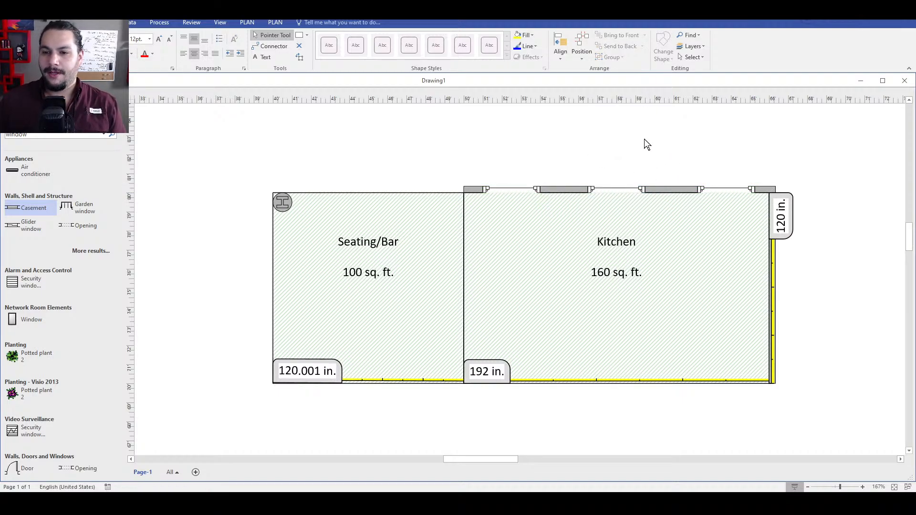
- Shift the middle casement window about 2.25 ft left, close to the leftmost window
click(508, 191)
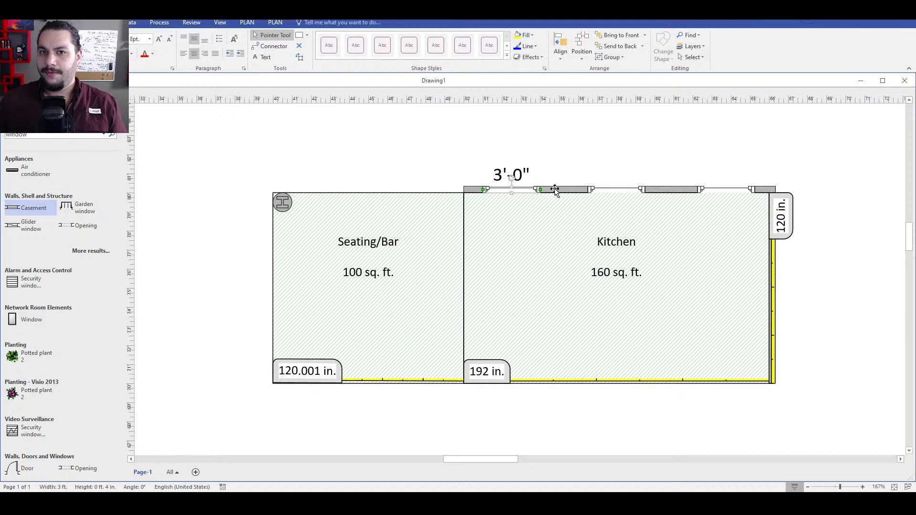
drag(561, 191, 621, 192)
key(Left)
key(Left)
key(Left)
key(Left)
key(Left)
key(Left)
key(Left)
key(Left)
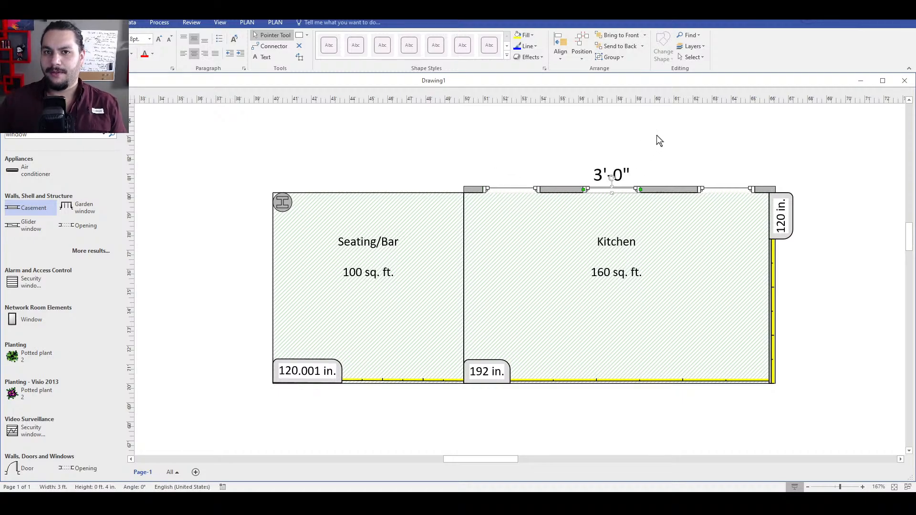
key(Left)
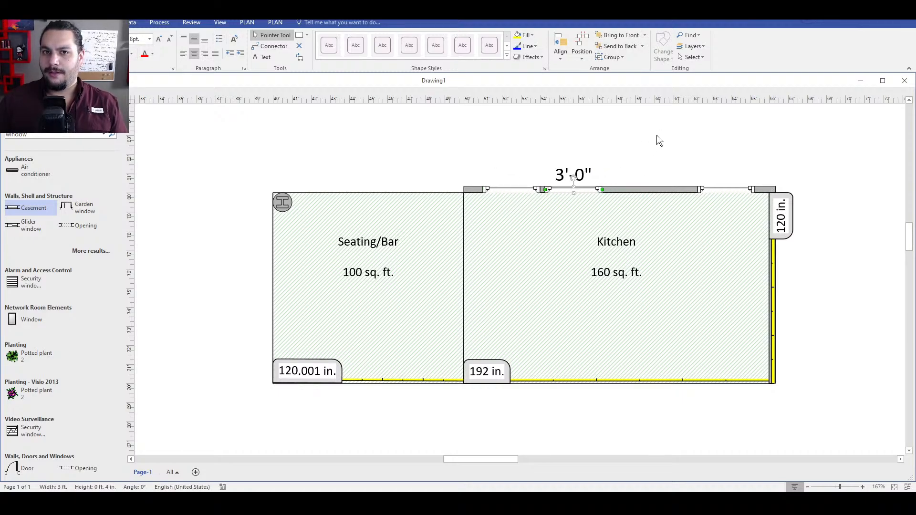
- Duplicate the second casement window and place the copy just to its right on the Kitchen's top wall
key(ctrl+c)
key(ctrl+v)
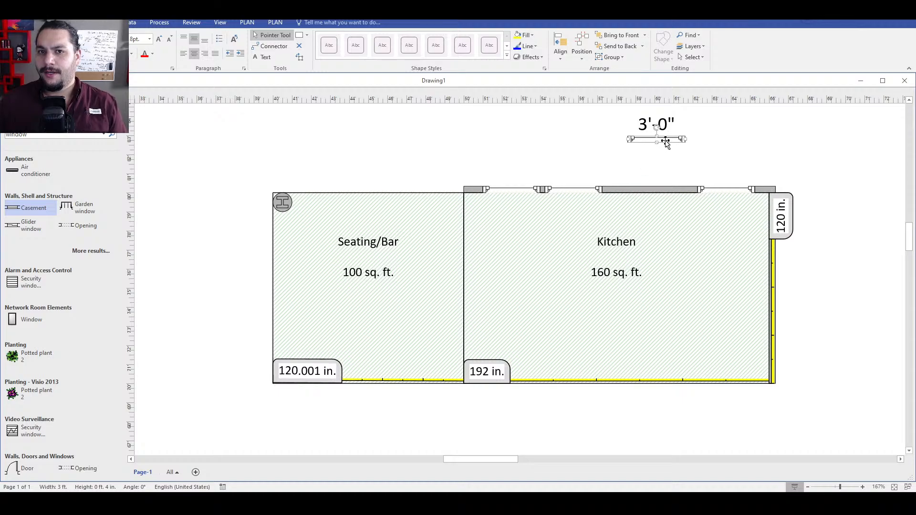
drag(666, 143, 649, 189)
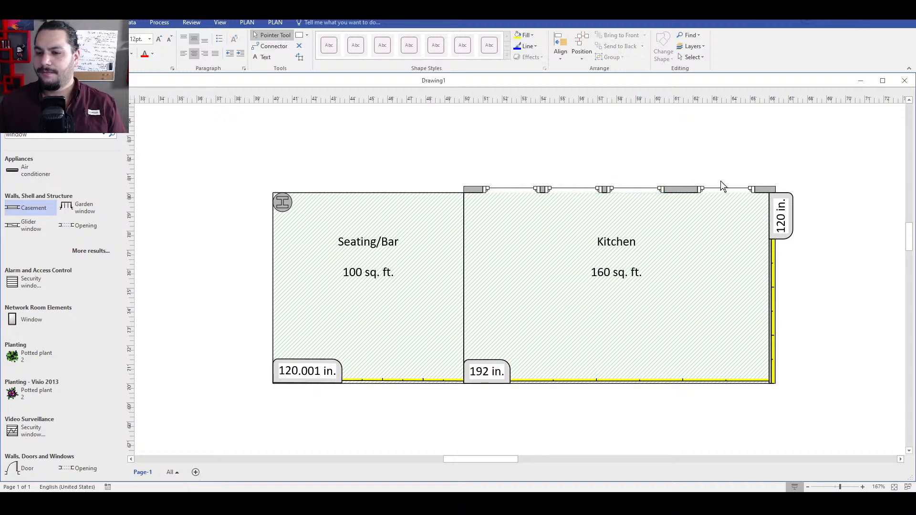
- Move the rightmost casement window to the right end of the Kitchen's top wall and the third window close beside it
click(729, 191)
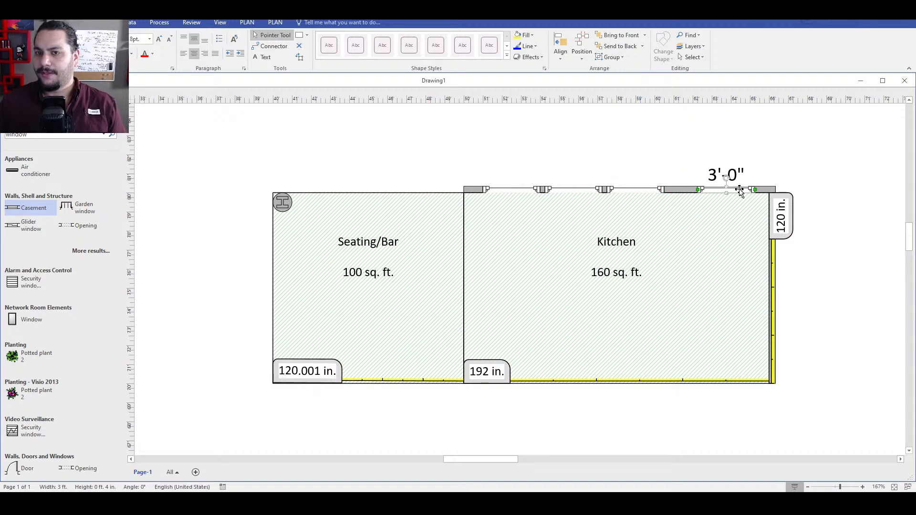
key(Delete)
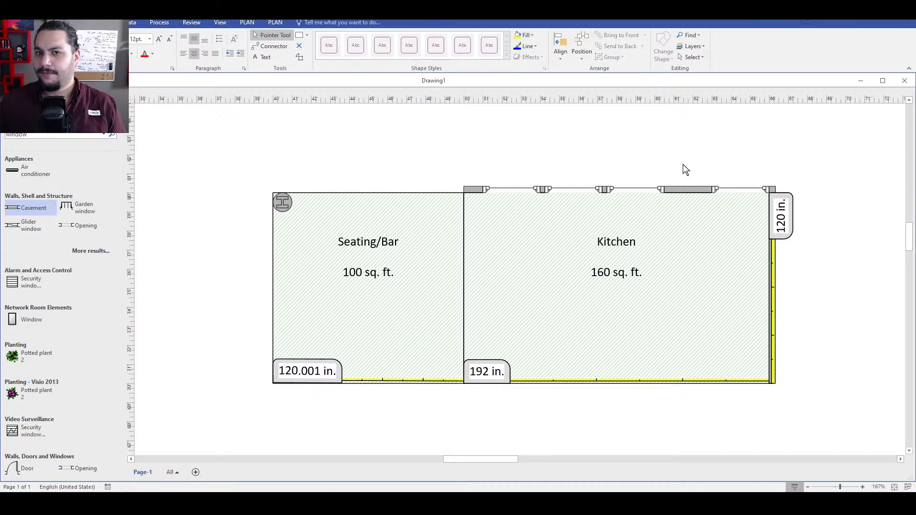
drag(643, 188, 693, 187)
click(686, 150)
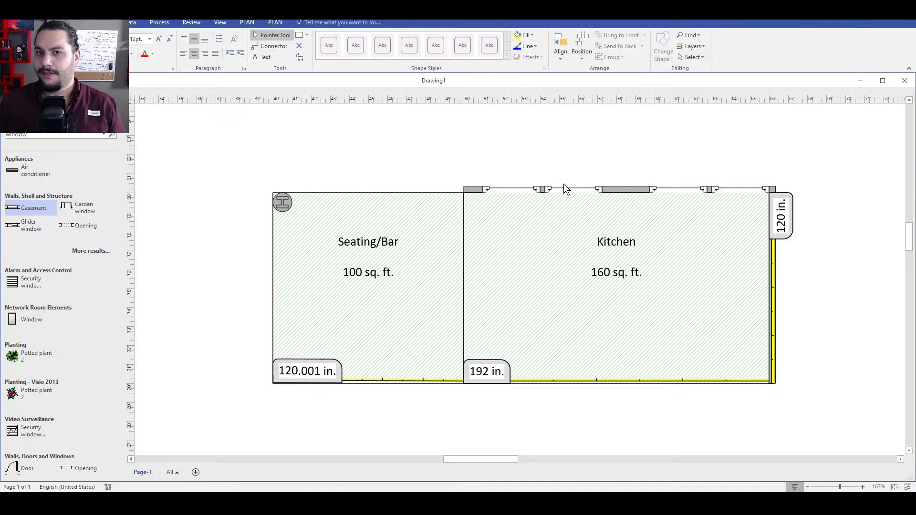
- Shift the two left casement windows about 2.25 ft right so all four are evenly spaced toward the wall's right end
click(573, 193)
drag(585, 190, 631, 188)
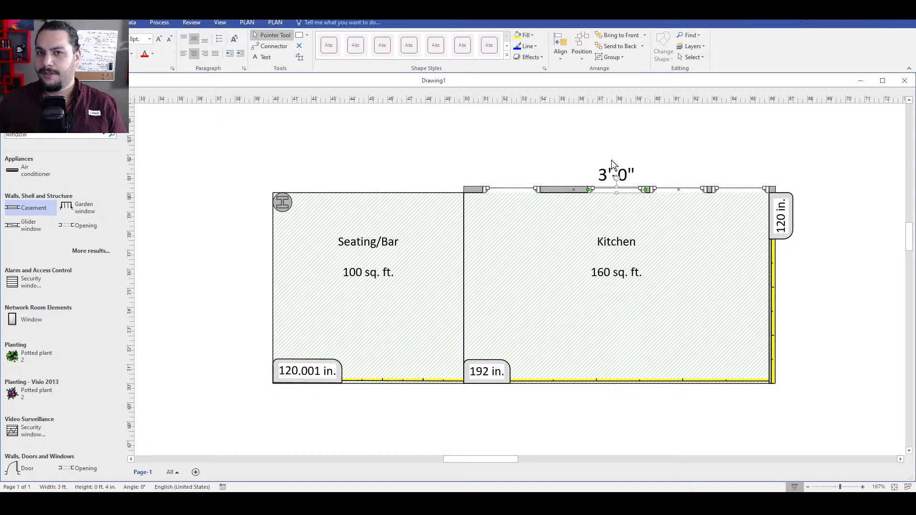
click(613, 160)
click(511, 190)
drag(526, 191, 571, 189)
click(563, 149)
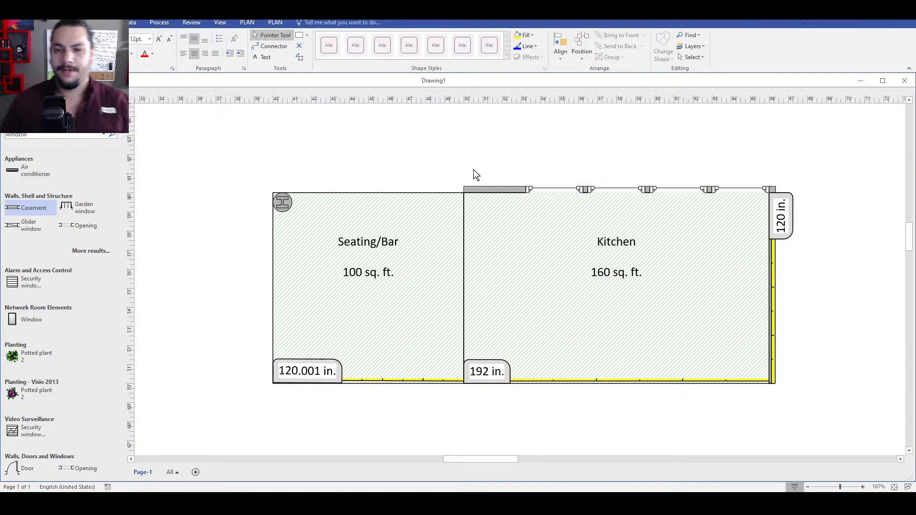
- Duplicate a 3 ft casement window and place the fifth one at the left end of the Kitchen's top wall
scroll(476, 175, down, 2)
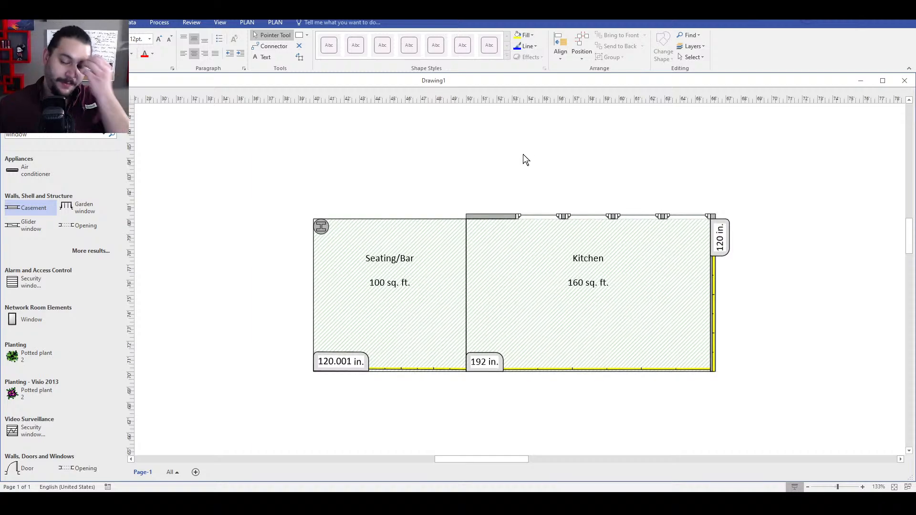
click(531, 219)
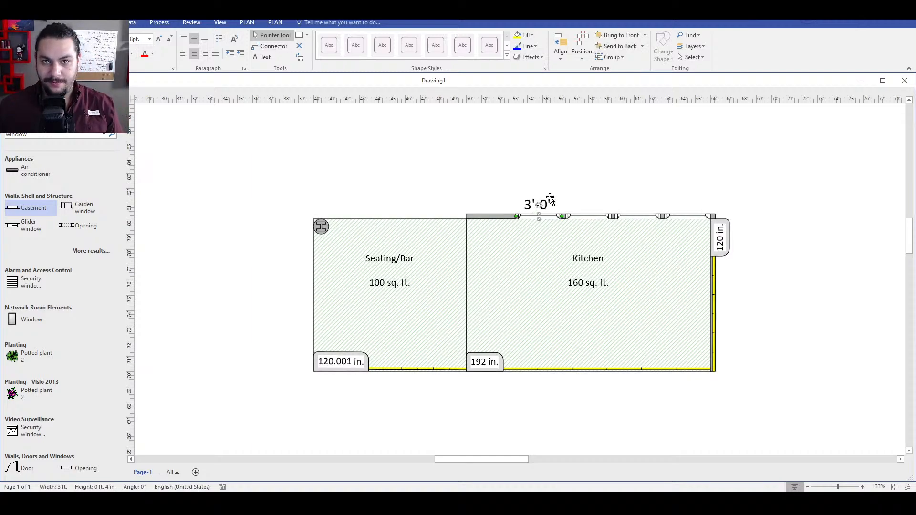
click(566, 154)
key(ctrl+v)
drag(604, 152, 502, 214)
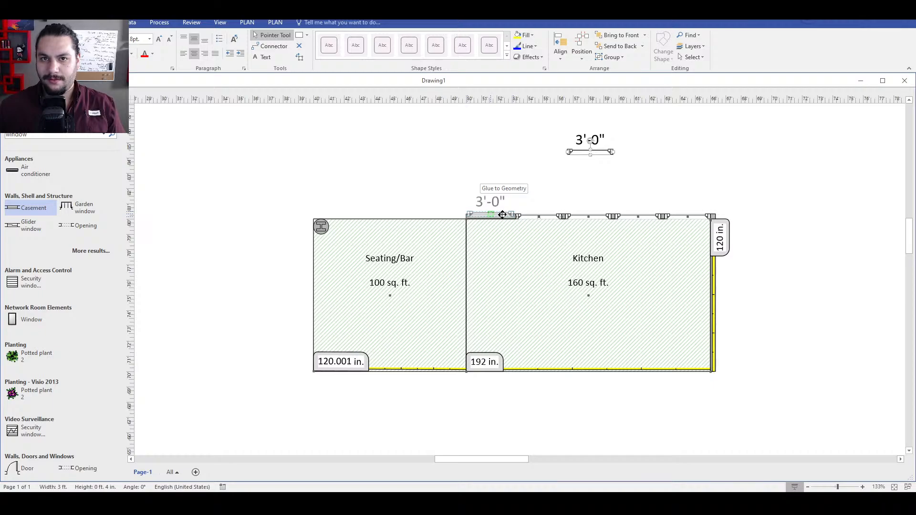
click(531, 180)
scroll(491, 215, up, 4)
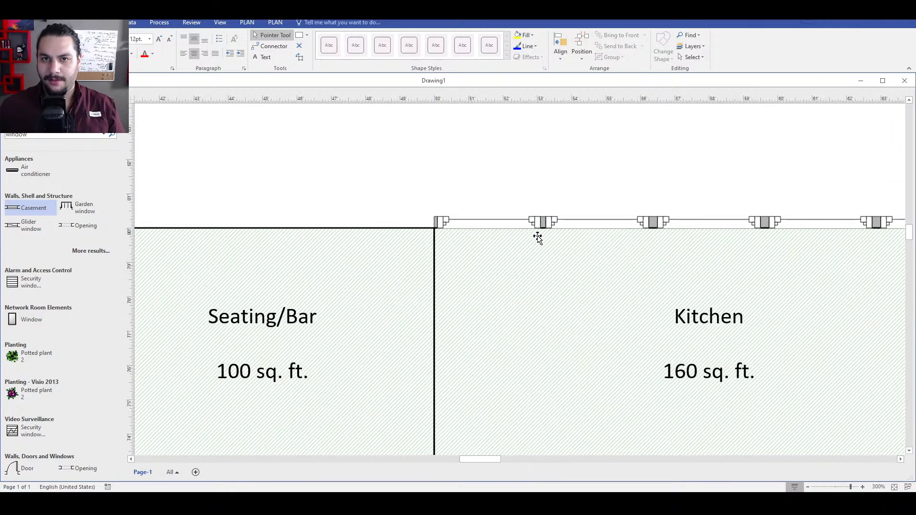
scroll(508, 234, down, 4)
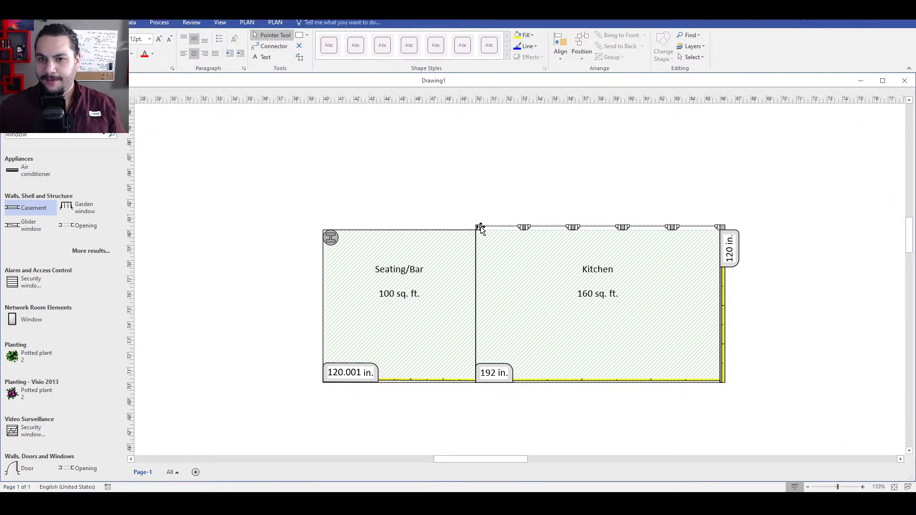
- Narrow the leftmost casement window from both ends to about 2 ft 4 in, leaving wall on either side
scroll(481, 229, up, 2)
click(499, 230)
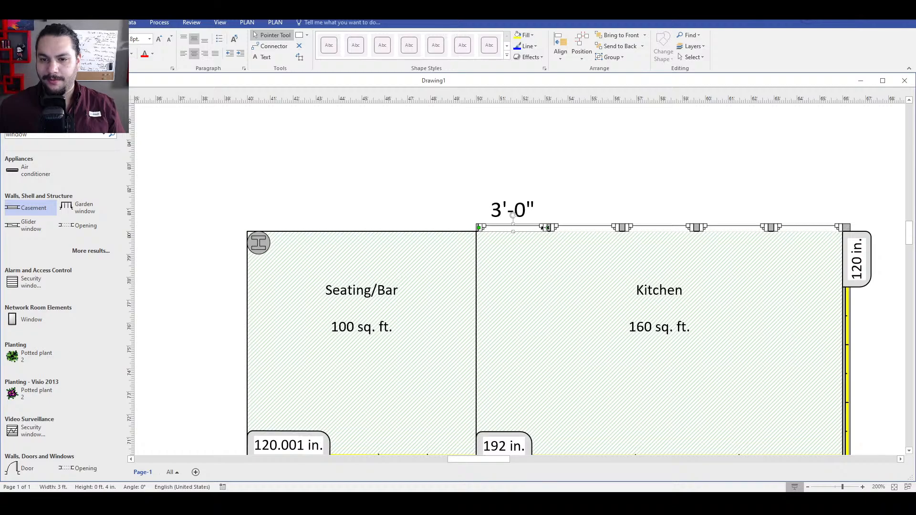
drag(543, 228, 540, 228)
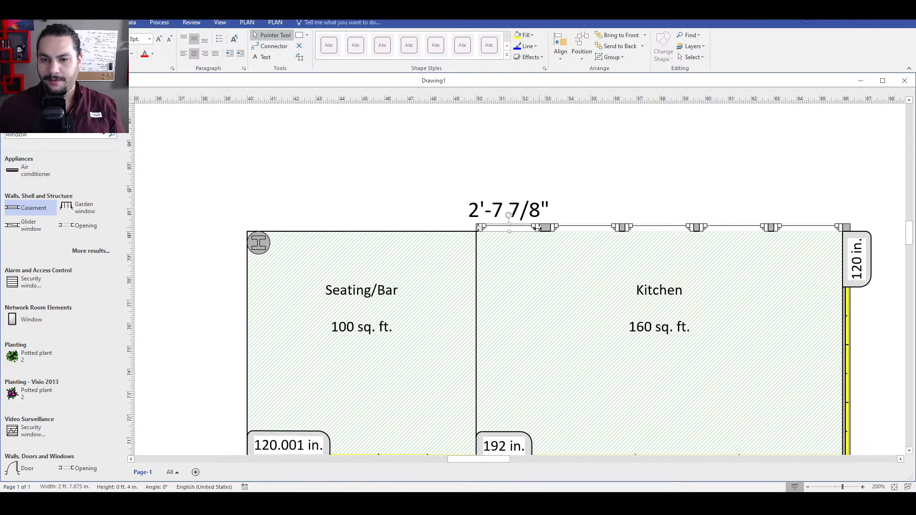
click(564, 184)
click(496, 231)
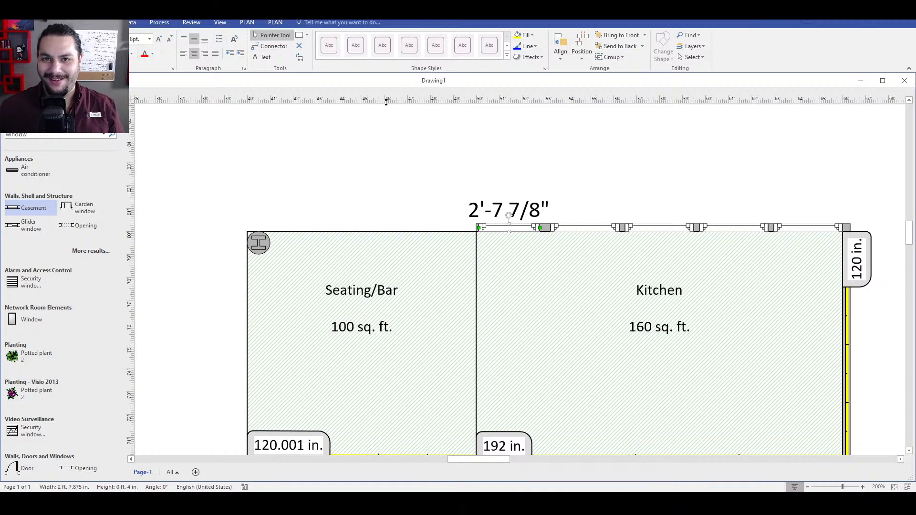
key(Right)
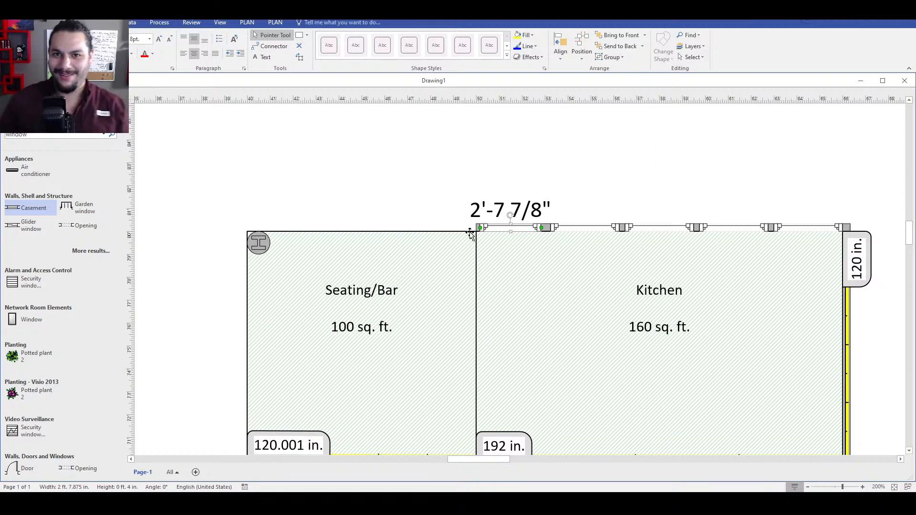
drag(481, 228, 492, 228)
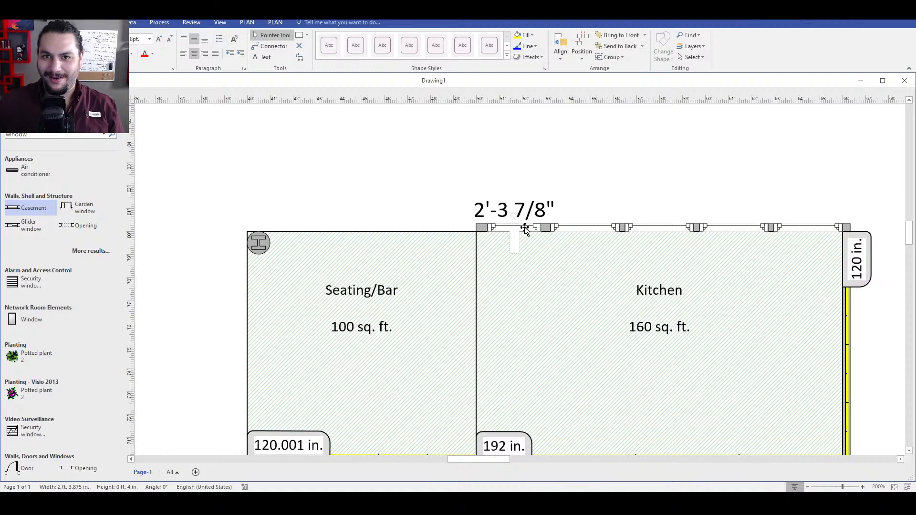
- Set the leftmost casement window's width to 2.5 in its shape data
right_click(531, 229)
click(530, 228)
click(530, 229)
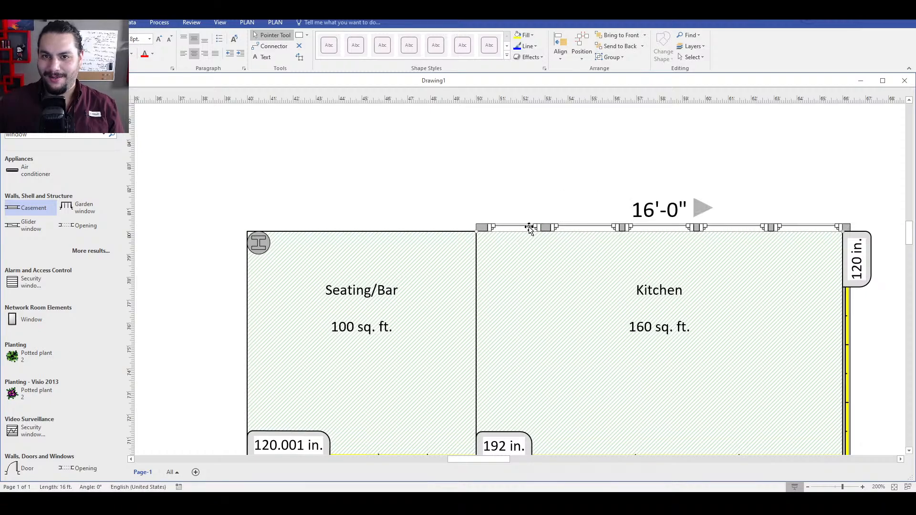
click(526, 228)
right_click(526, 231)
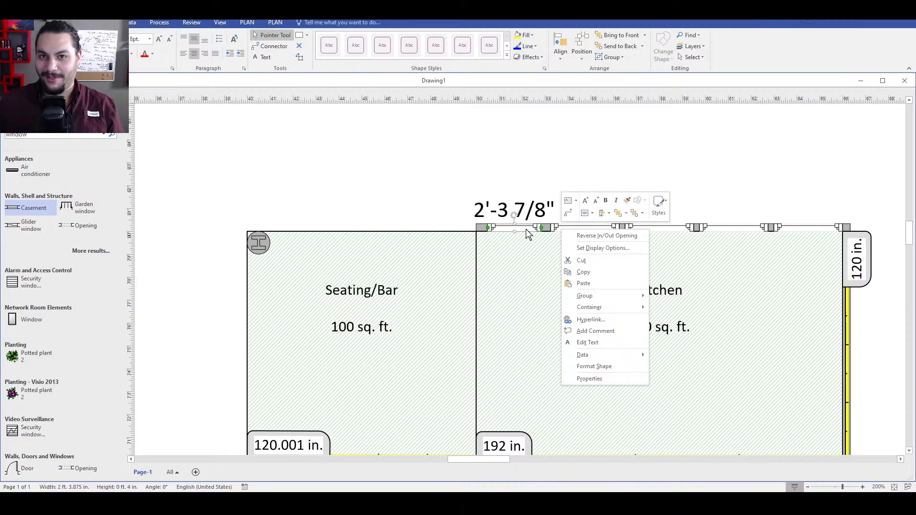
click(583, 375)
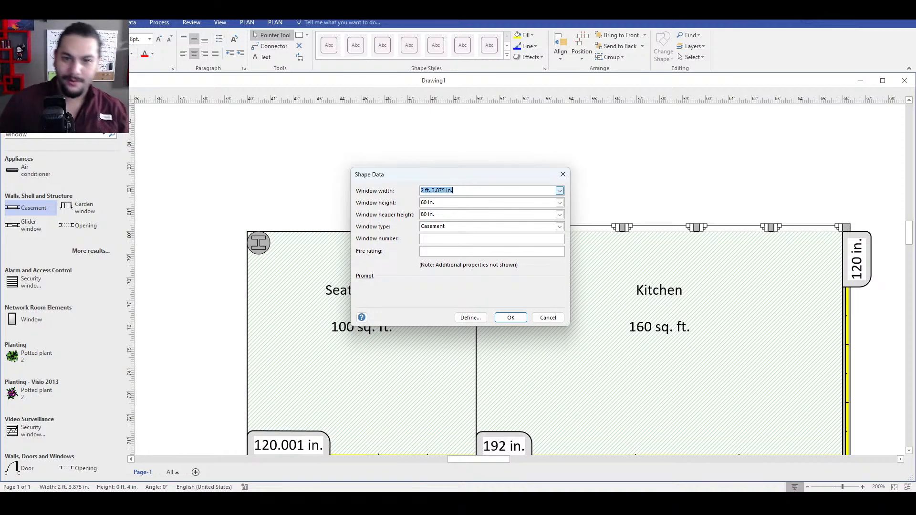
text(2.58)
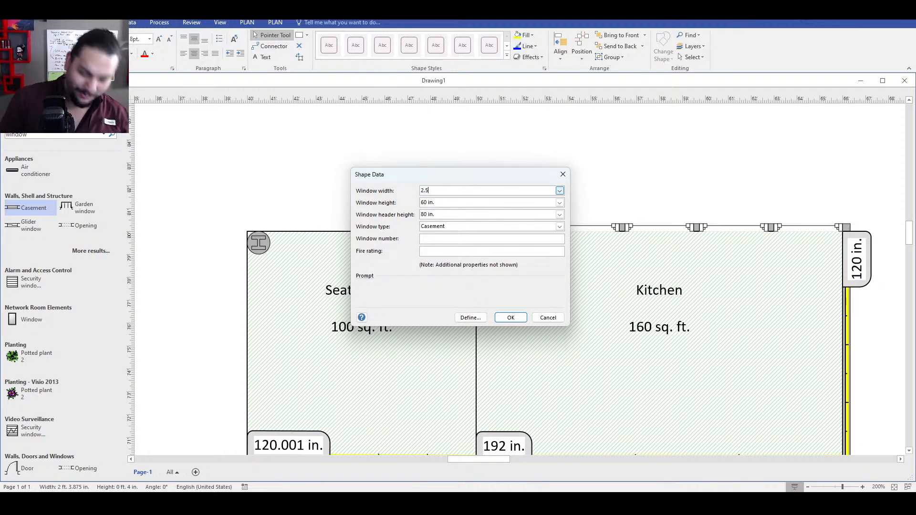
key(Return)
click(518, 206)
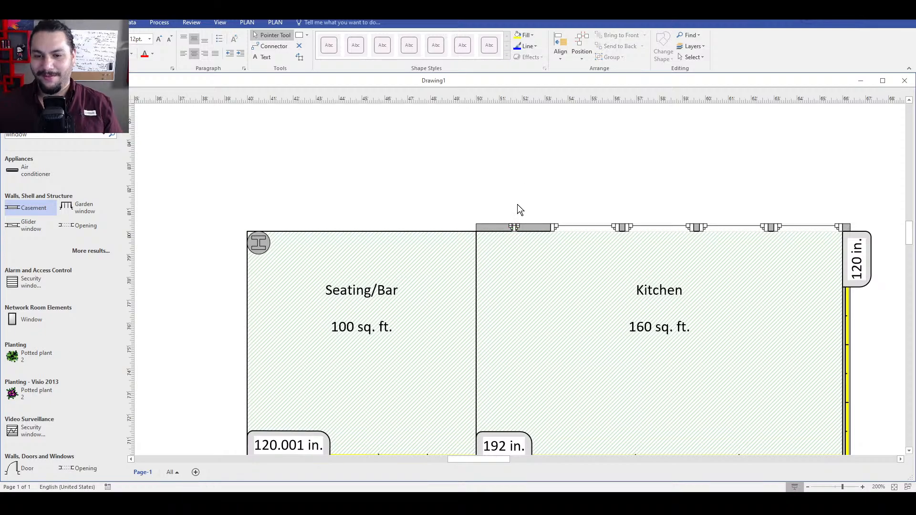
- Set the leftmost casement window's width to 2.5 ft in its shape data
click(512, 228)
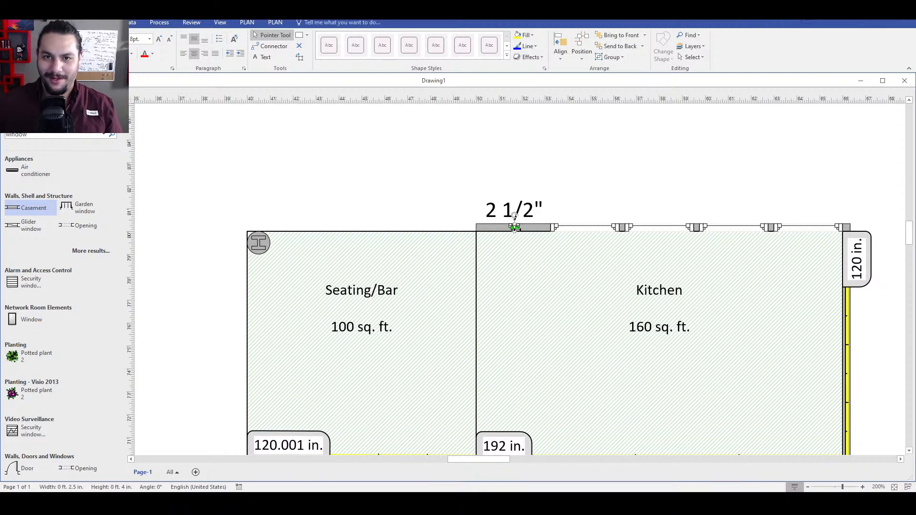
right_click(515, 232)
click(582, 372)
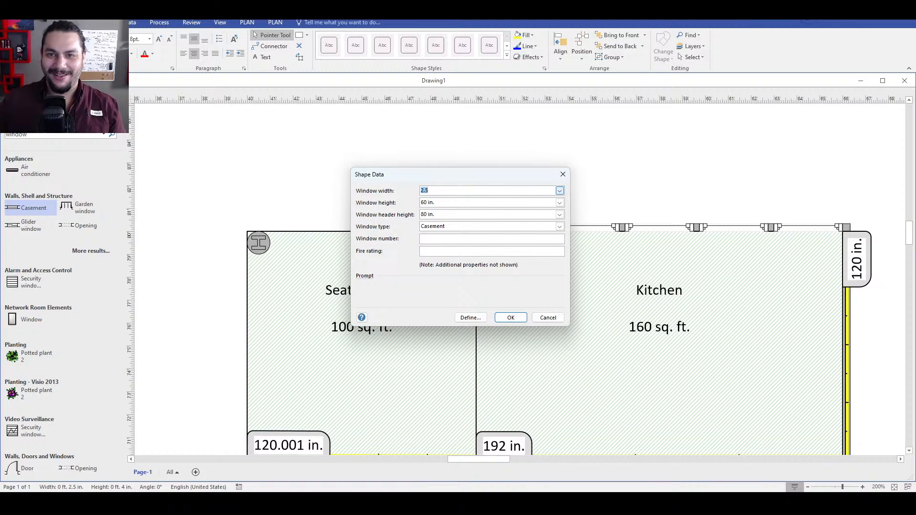
text(ft)
key(Return)
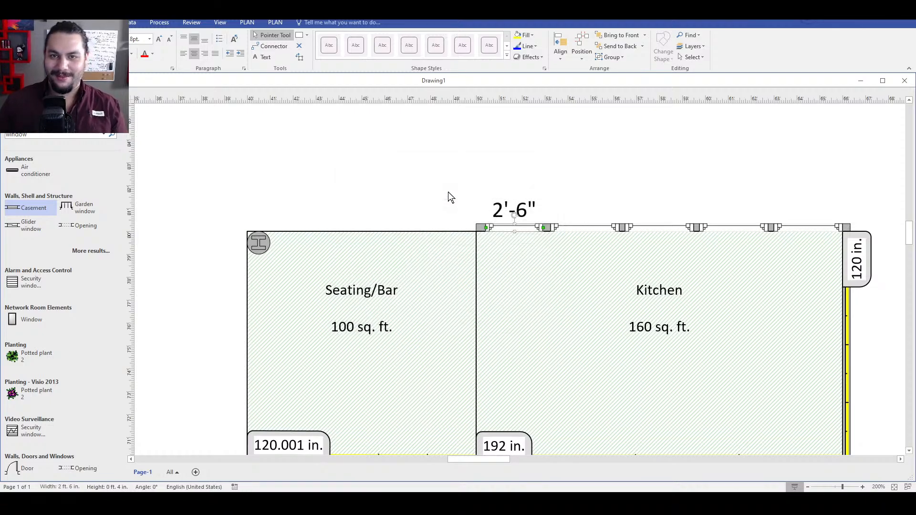
- Copy the 2.5 ft casement window and delete the four 3 ft windows from the Kitchen's top wall
click(536, 217)
click(521, 228)
click(589, 228)
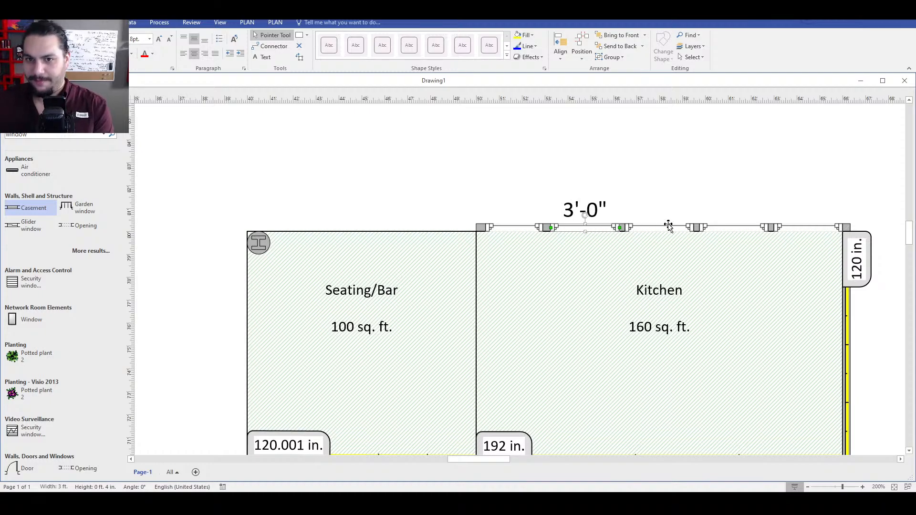
drag(667, 223, 797, 227)
- Paste a second 2.5 ft casement window and place it on the top wall just right of the first
key(ctrl+v)
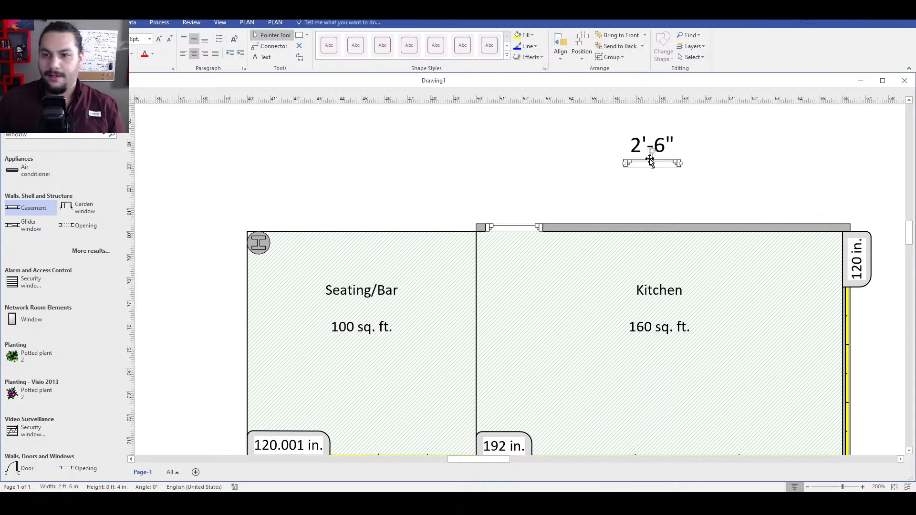
drag(665, 165, 595, 225)
click(671, 162)
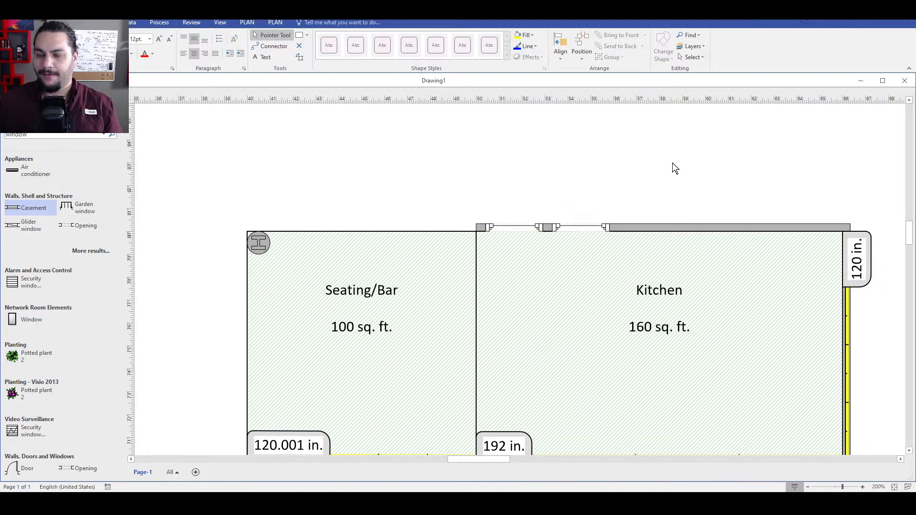
- Paste a third and fourth 2.5 ft casement window and place them in sequence along the Kitchen's top wall
key(ctrl+v)
drag(679, 169, 659, 230)
click(710, 149)
key(ctrl+v)
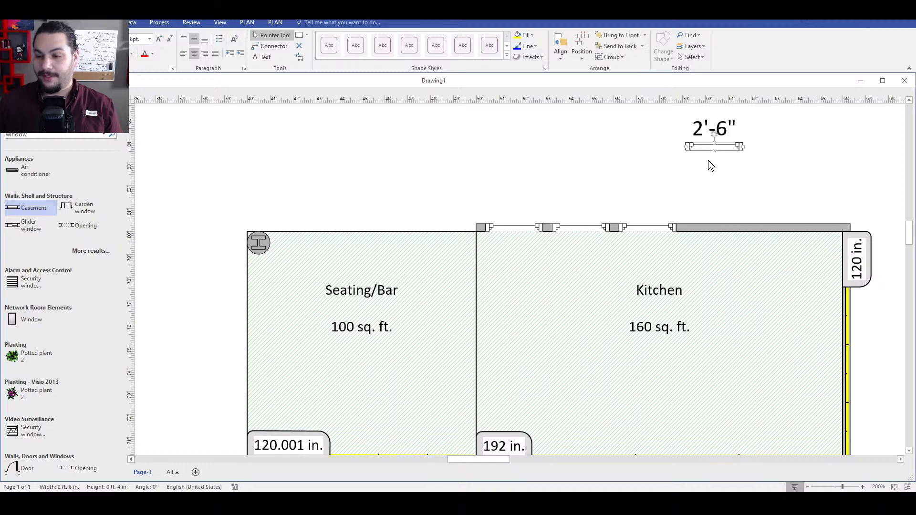
drag(729, 148, 734, 229)
- Try a fifth 2.5 ft casement window near the right end of the Kitchen's top wall, and delete it
click(766, 143)
key(ctrl+v)
drag(787, 140, 798, 230)
click(788, 196)
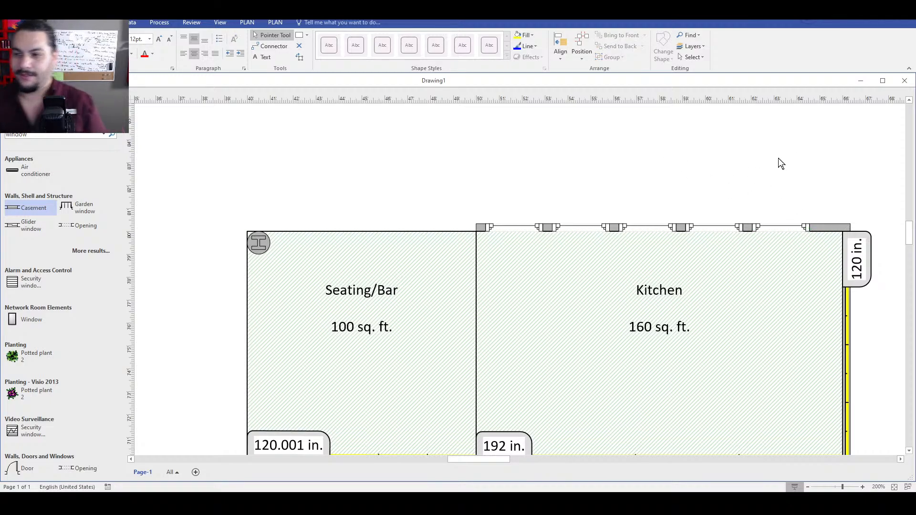
click(788, 227)
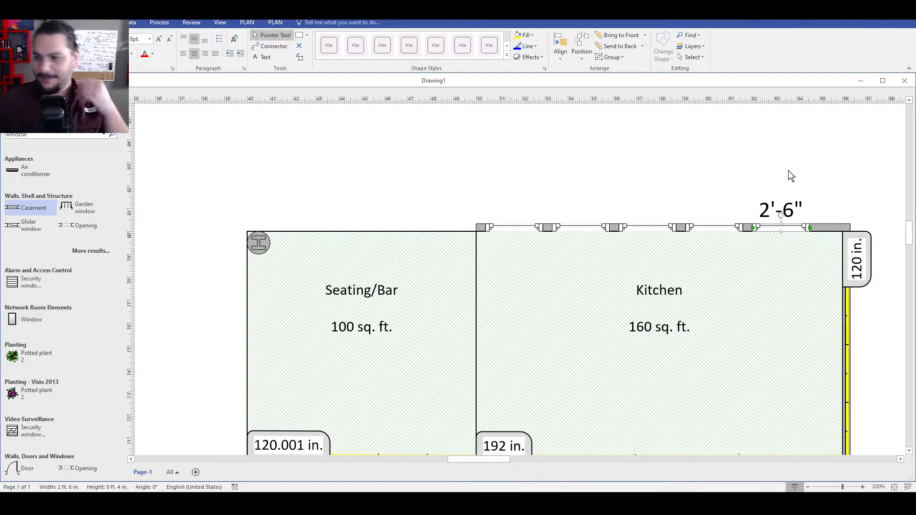
key(Delete)
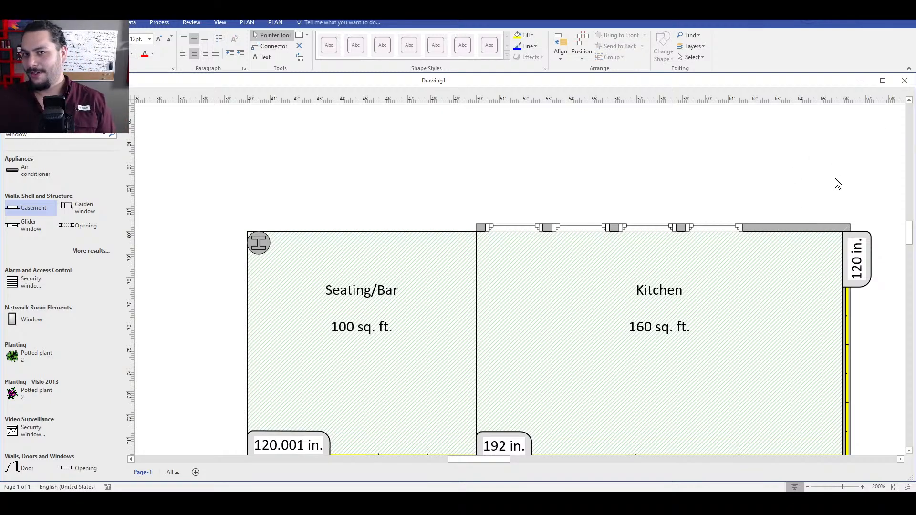
- Measure the top wall from the last window to the Kitchen's right corner with the vertical measuring line, then collapse the line at that corner
scroll(838, 183, down, 2)
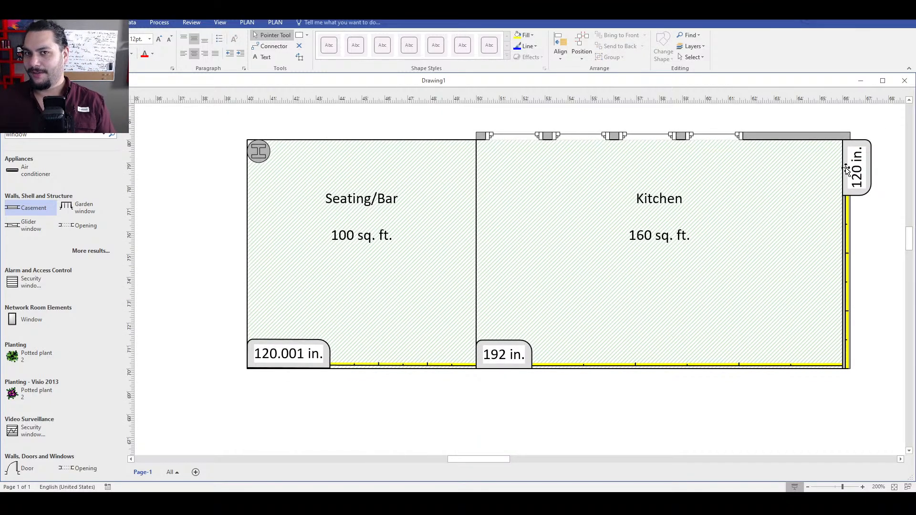
drag(843, 368, 740, 143)
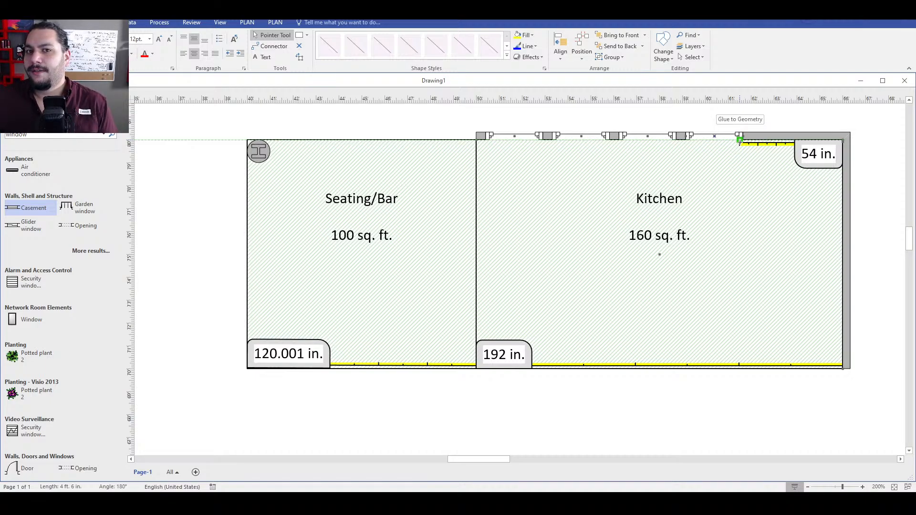
drag(739, 141, 843, 140)
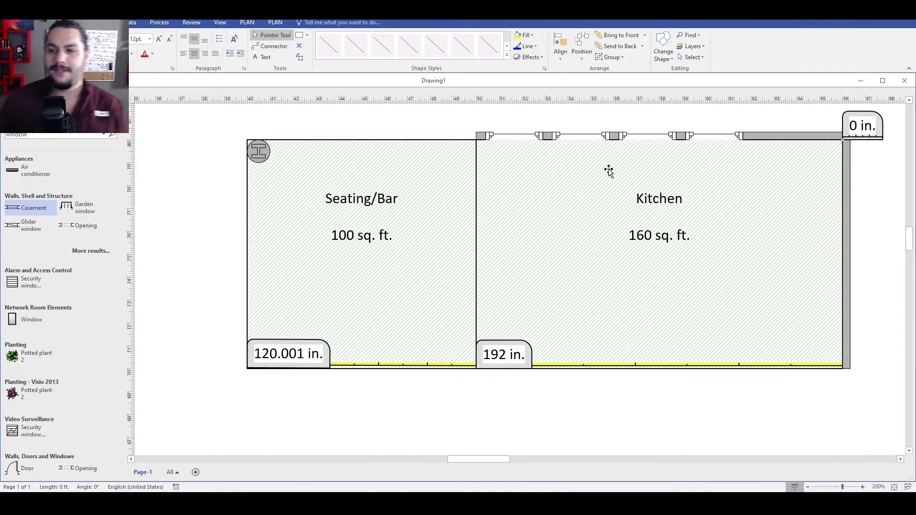
click(574, 256)
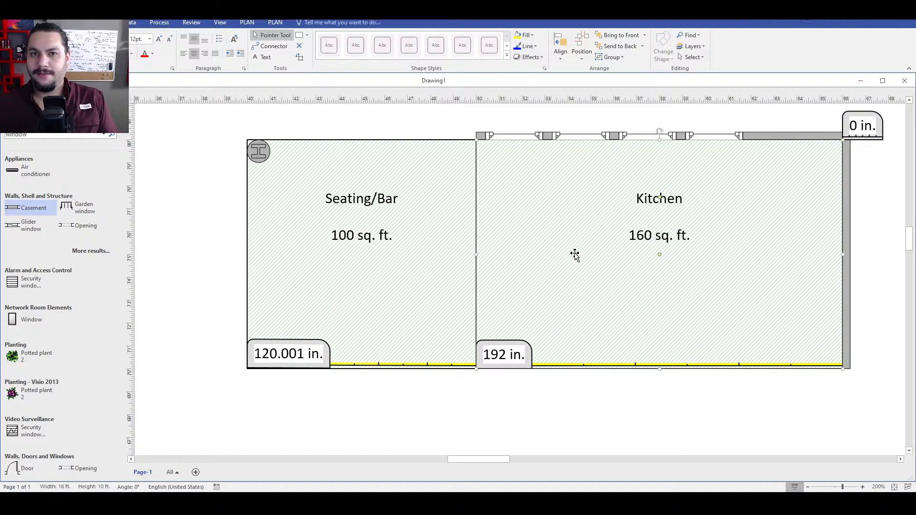
scroll(567, 246, up, 1)
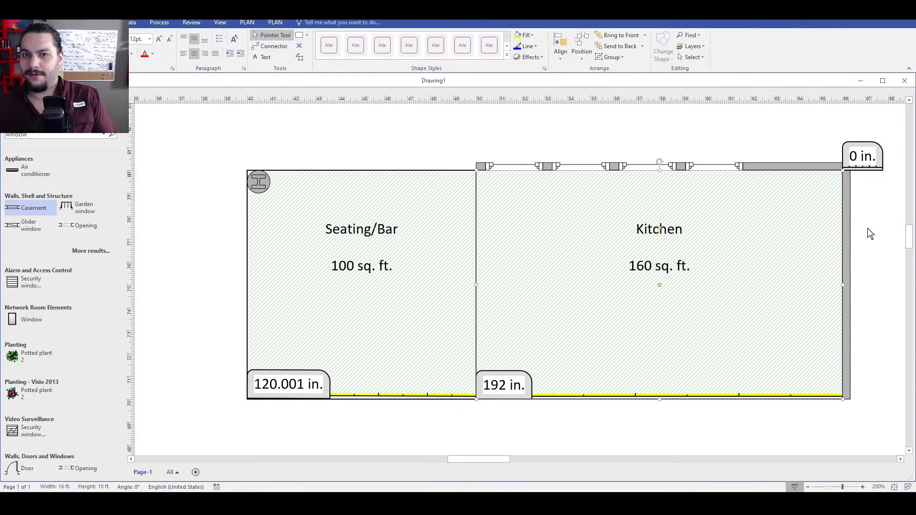
click(868, 228)
- Search the shapes for "dimension", place an Automatic dimension on the Kitchen's bottom edge and stretch it to 60 in
click(502, 395)
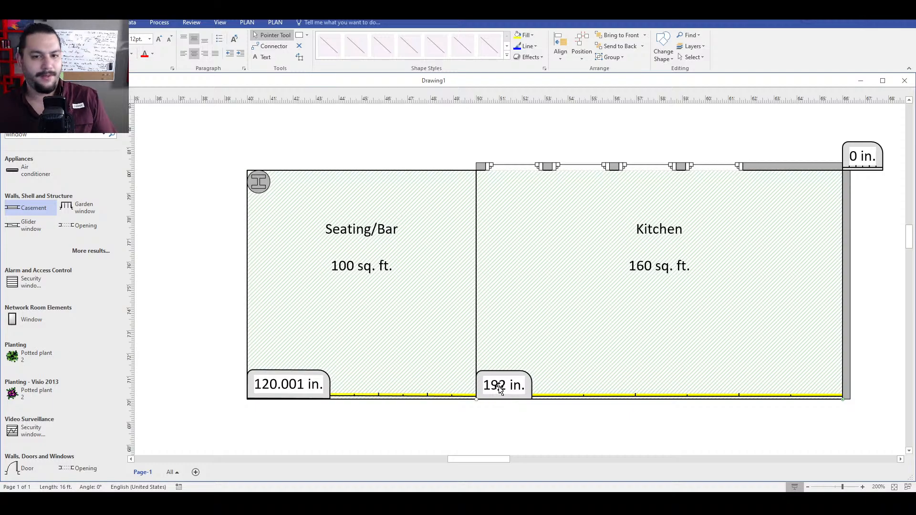
click(76, 136)
text(dim)
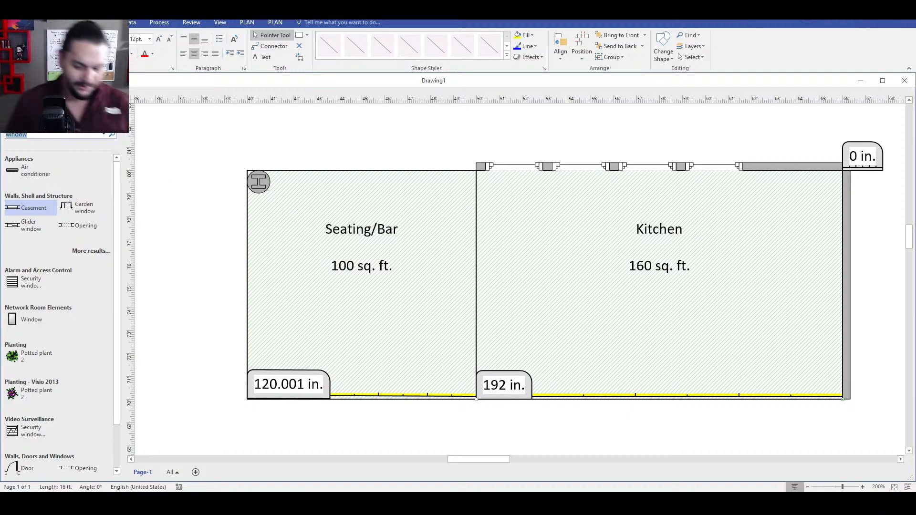
text(ension)
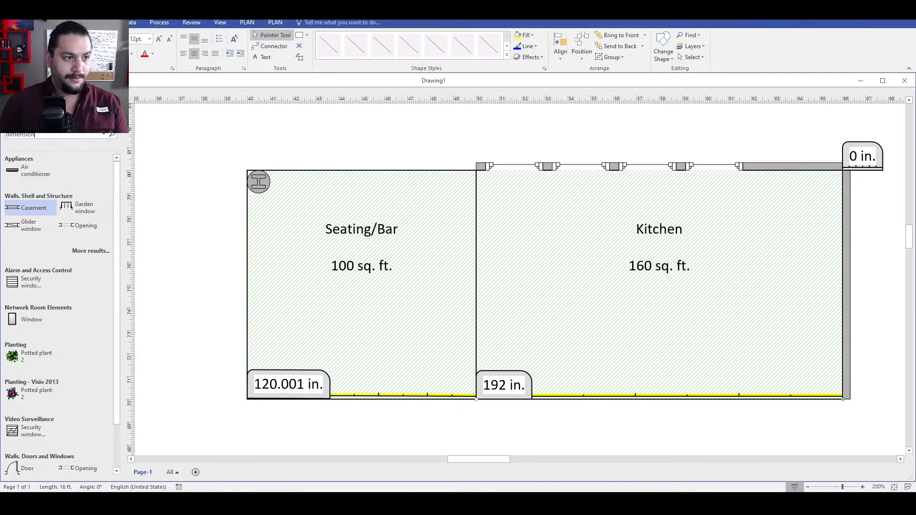
key(Return)
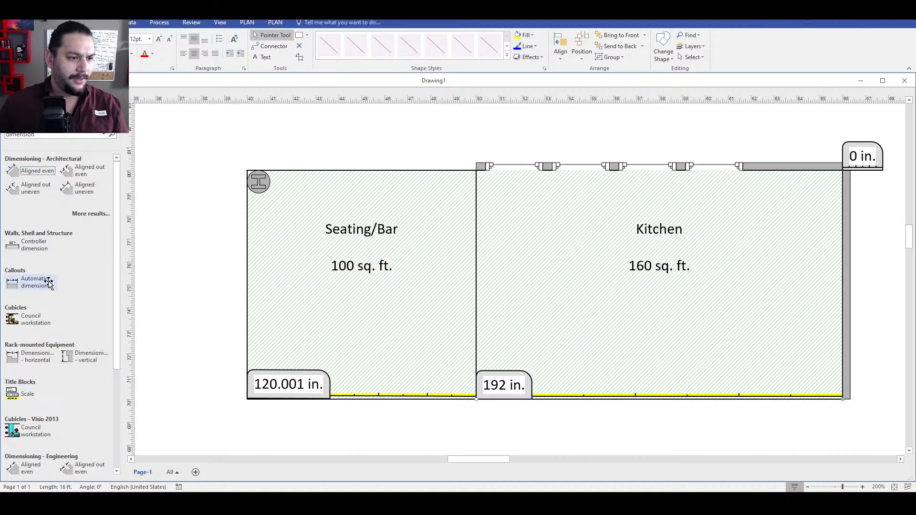
drag(34, 284, 620, 399)
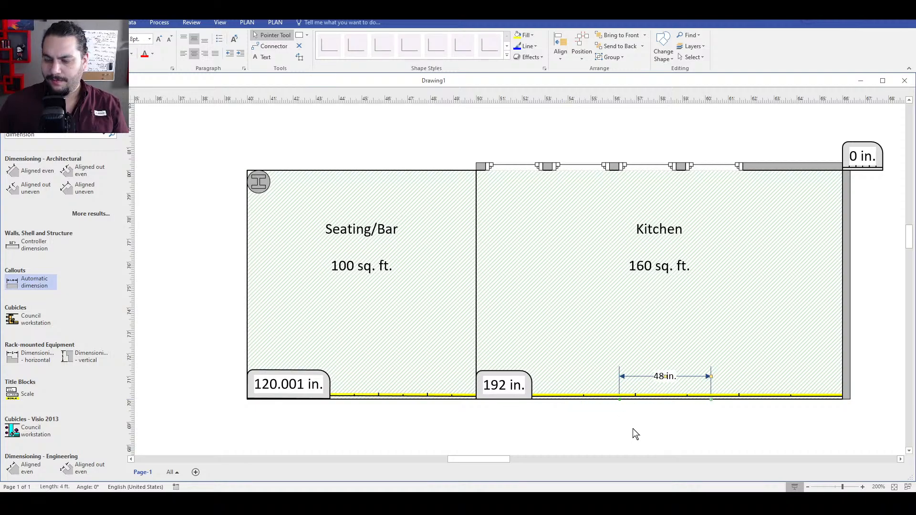
click(626, 419)
click(622, 382)
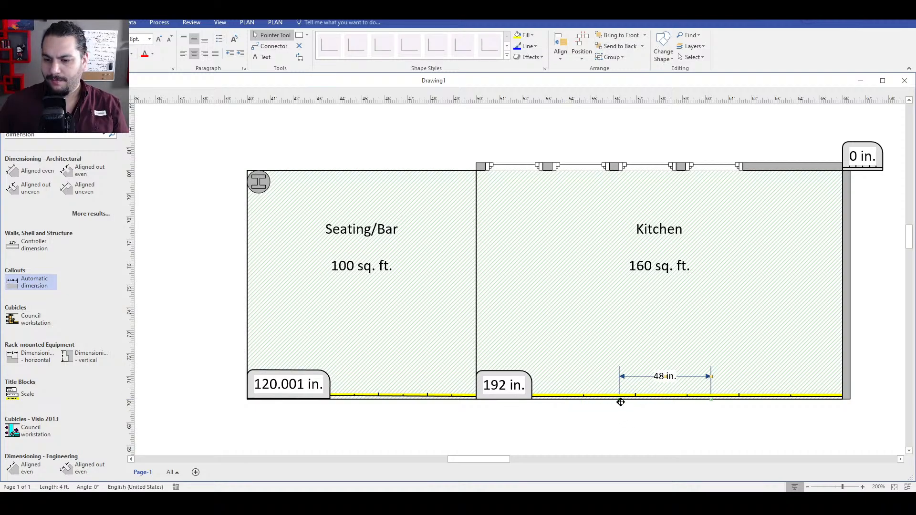
drag(620, 402, 597, 400)
- Check the automatic dimension's available options and formatting, then delete the dimension from the Kitchen's bottom edge
right_click(646, 382)
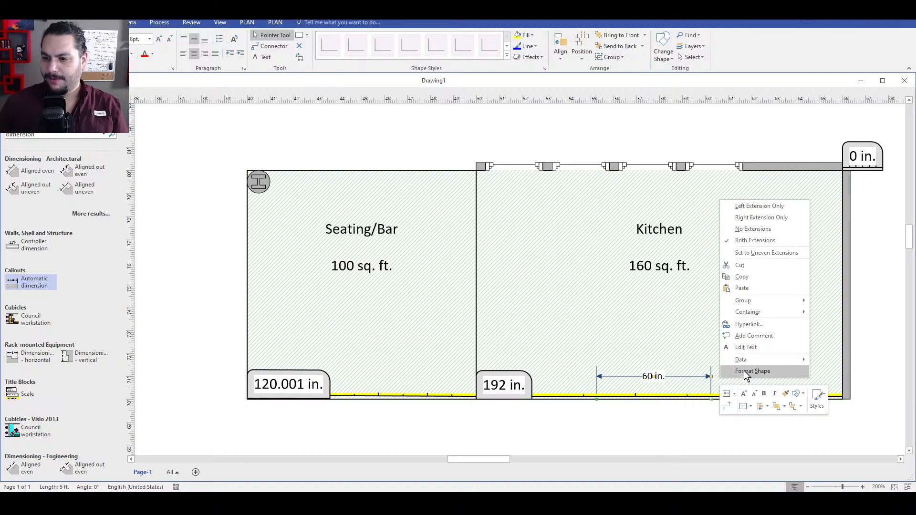
click(743, 371)
click(907, 84)
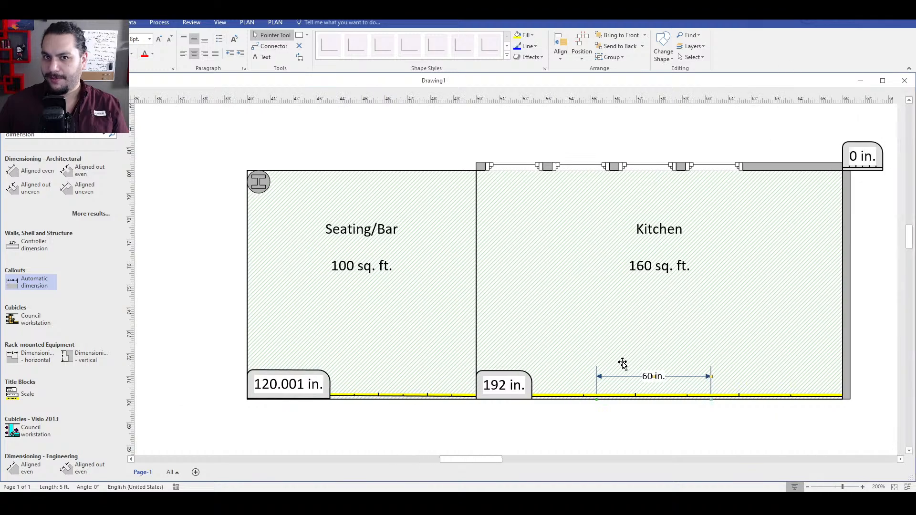
right_click(662, 376)
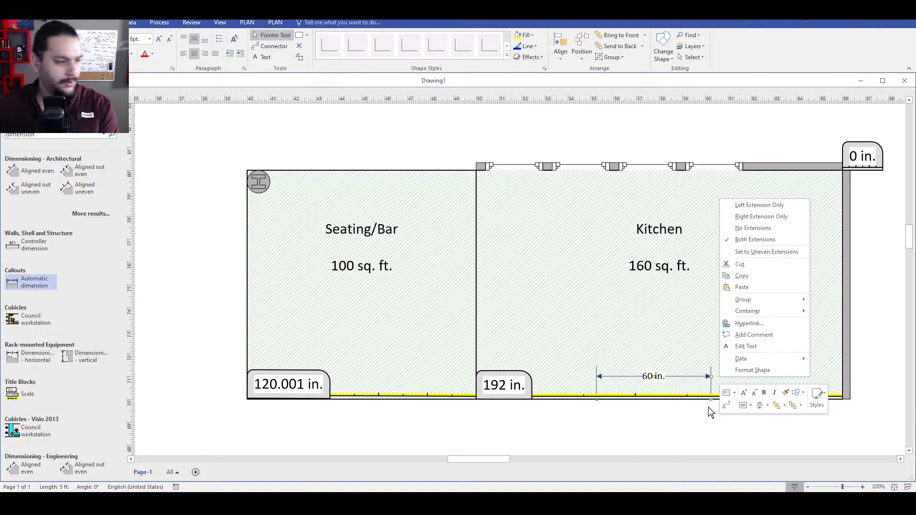
click(687, 424)
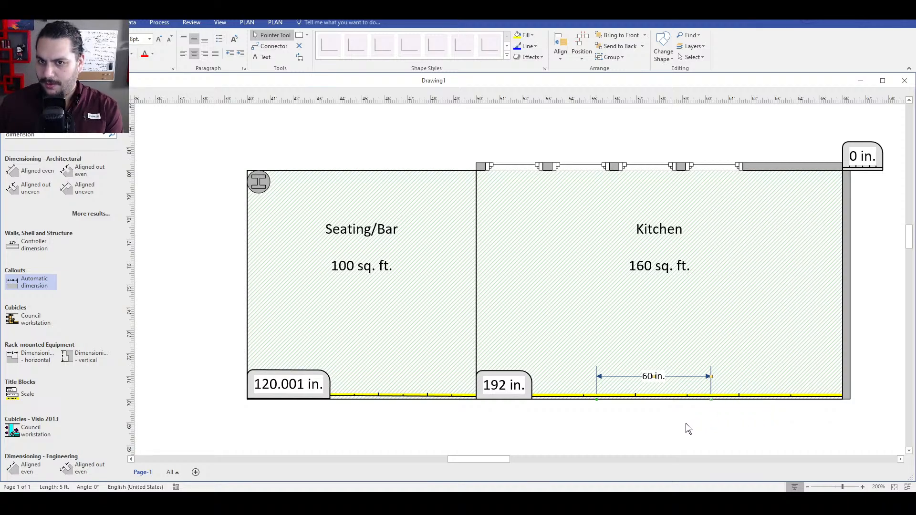
click(682, 377)
key(Delete)
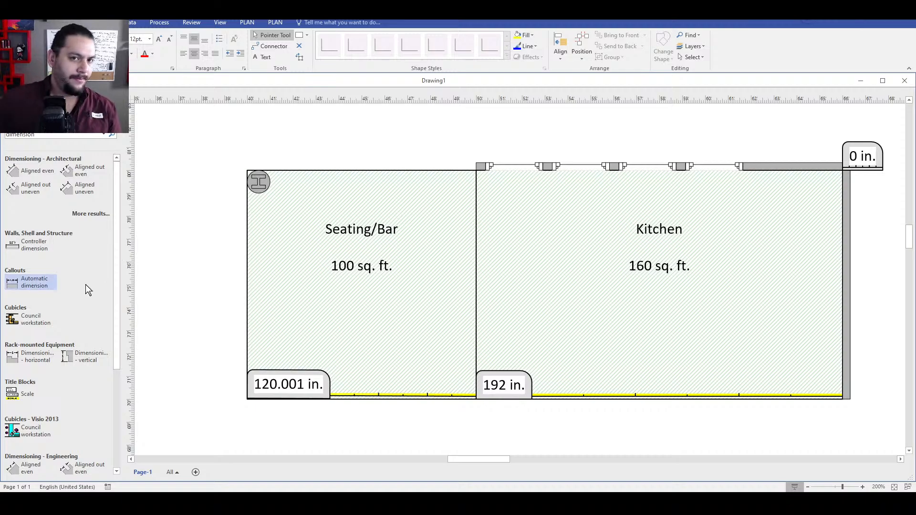
scroll(76, 296, down, 2)
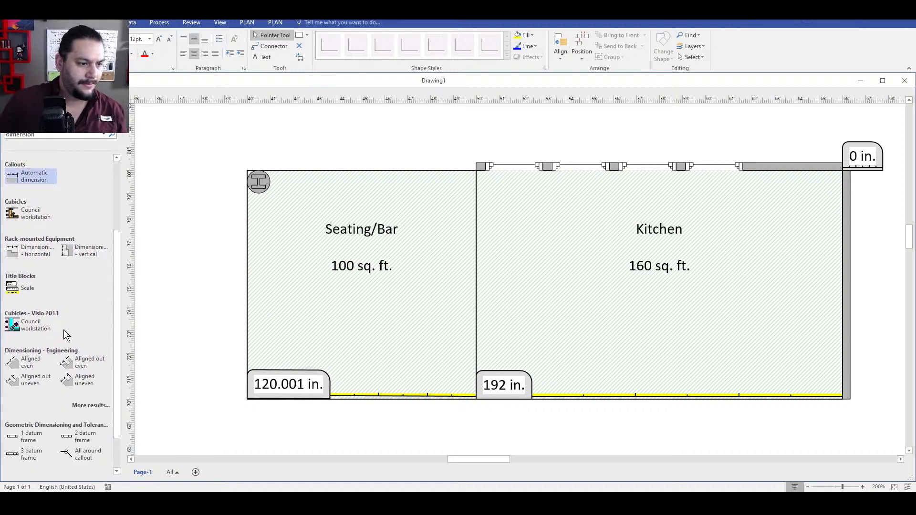
scroll(65, 331, down, 1)
scroll(84, 340, up, 3)
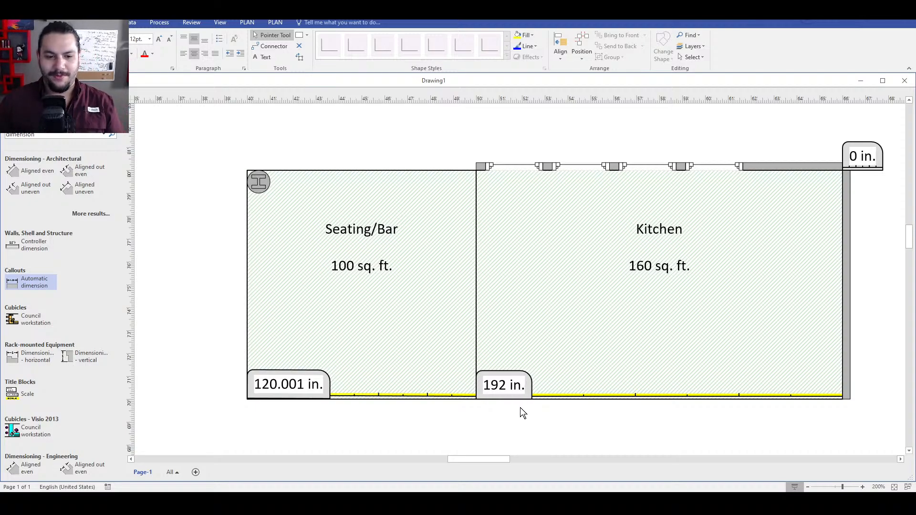
- Switch to Calculator, leave a single cleared window open and place it so the Kitchen's bottom measurement stays readable
click(518, 385)
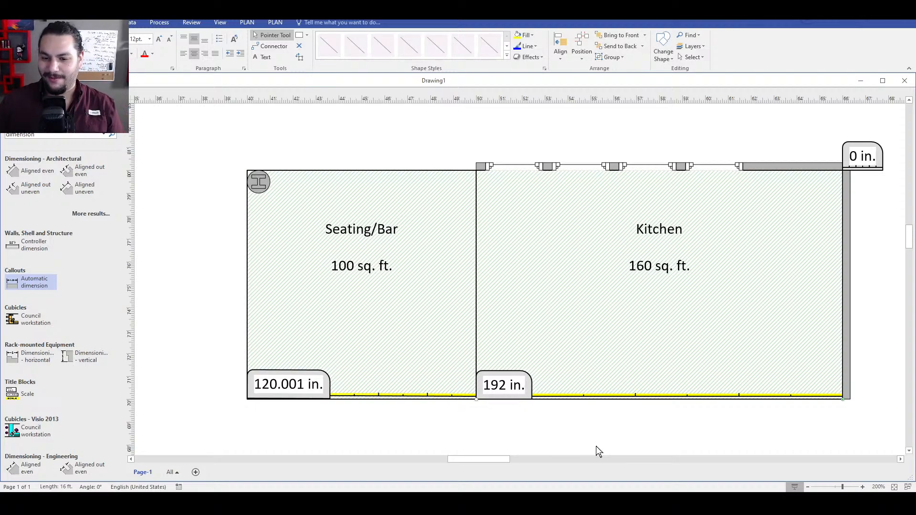
click(563, 433)
key(XF86Calculator)
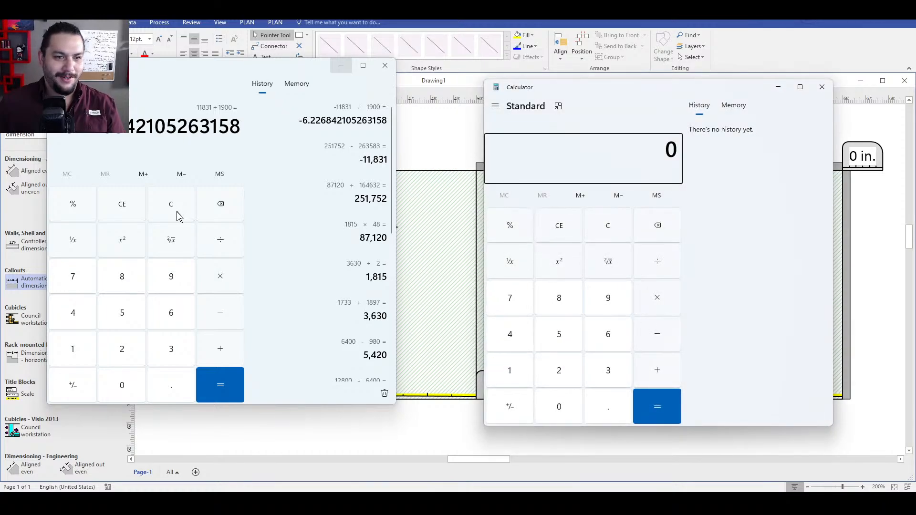
click(822, 86)
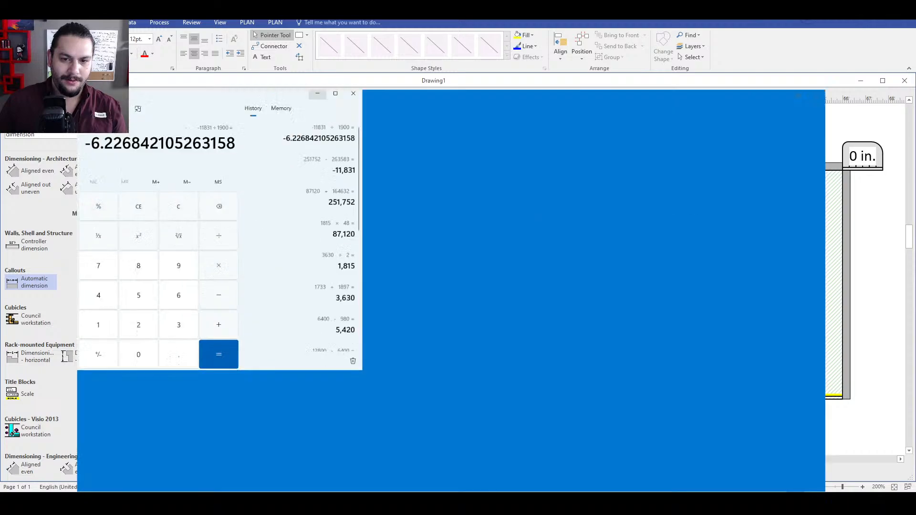
right_click(426, 503)
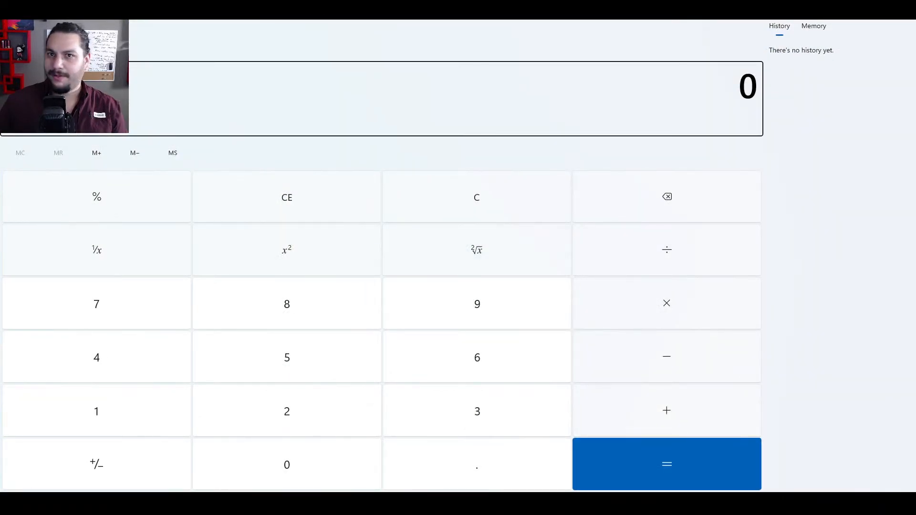
click(882, 7)
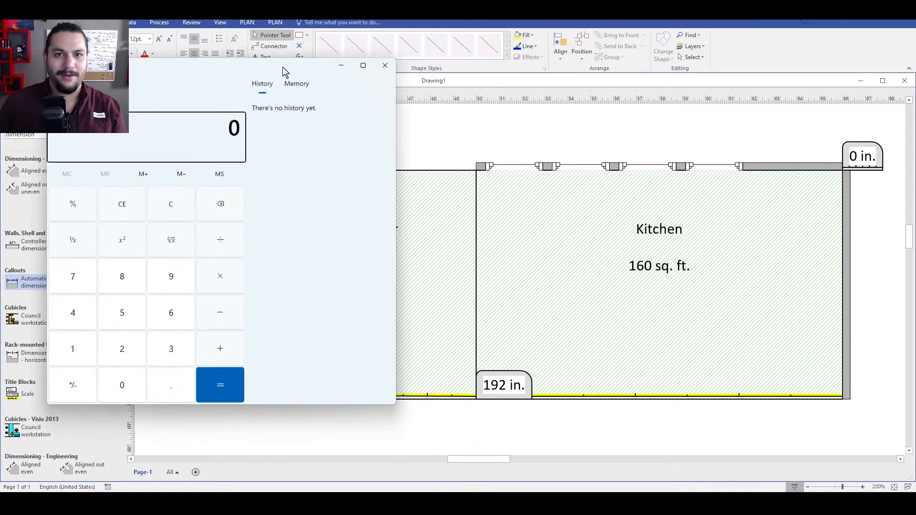
drag(283, 67, 395, 71)
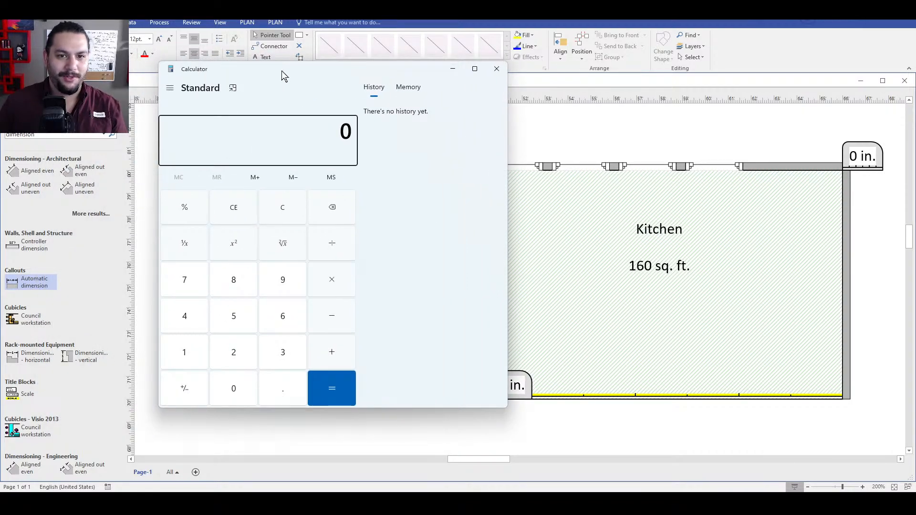
mouse_move(282, 70)
mouse_down()
mouse_move(292, 64)
mouse_move(196, 50)
mouse_up()
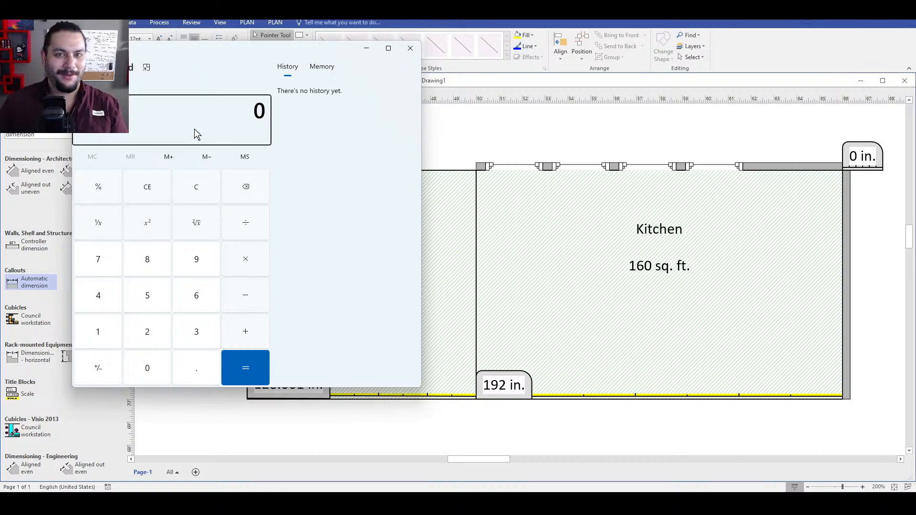
- Divide 192 by 12 to convert the Kitchen's bottom measurement to feet, then return to the floor plan
click(200, 186)
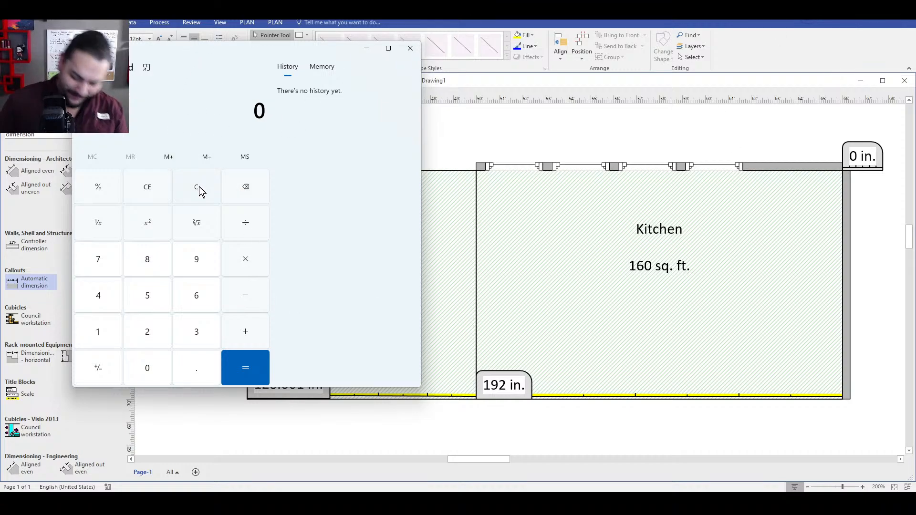
text(192)
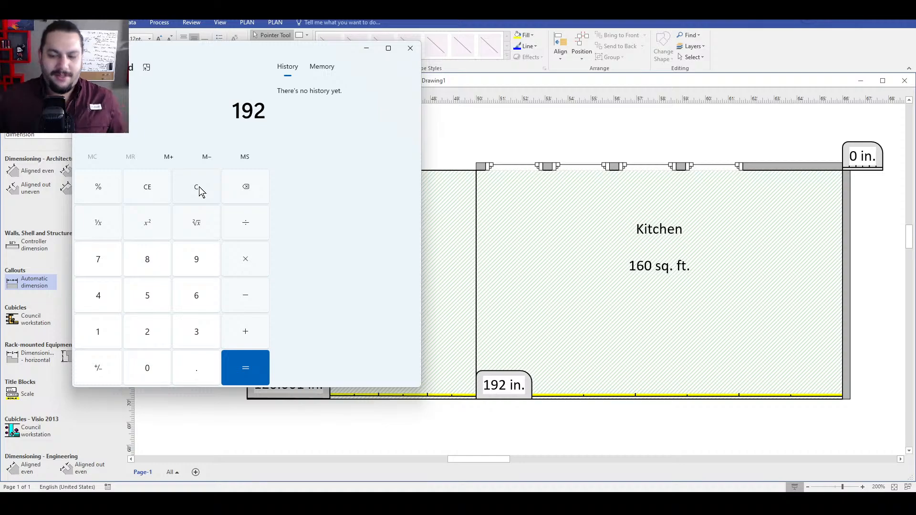
text(/12)
key(Return)
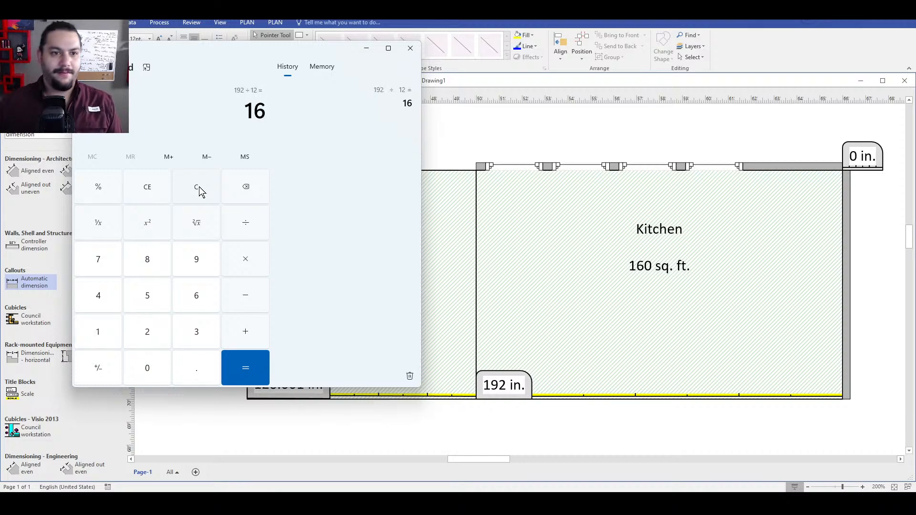
click(371, 49)
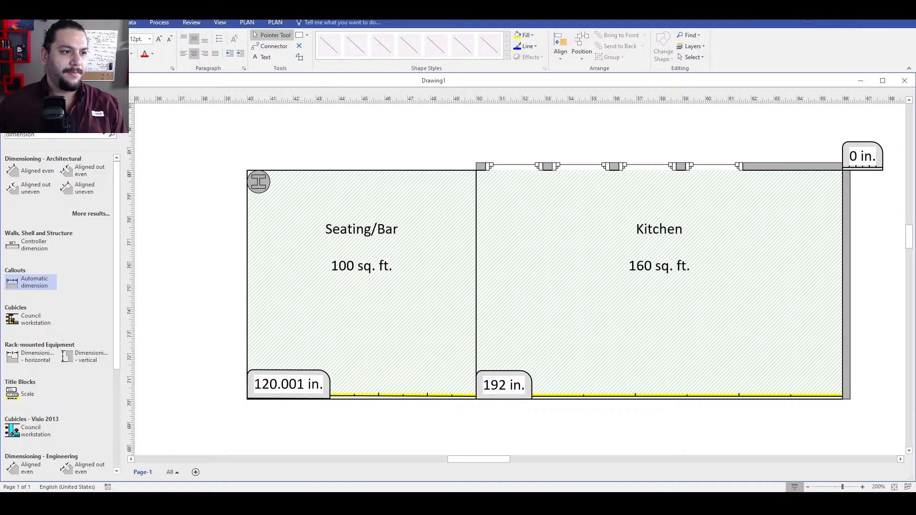
- Try a Grand piano from the Furniture shapes beside the Seating/Bar space, then undo its placement
click(31, 133)
scroll(81, 156, up, 1)
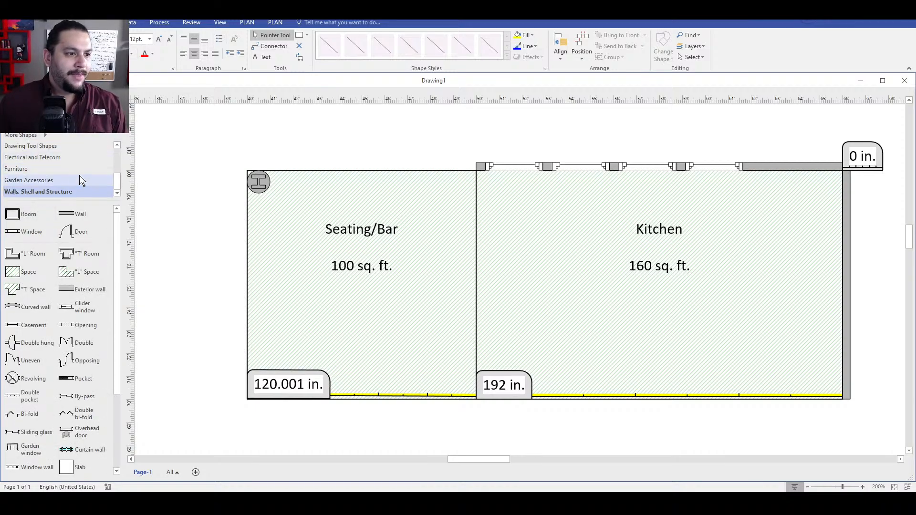
click(69, 171)
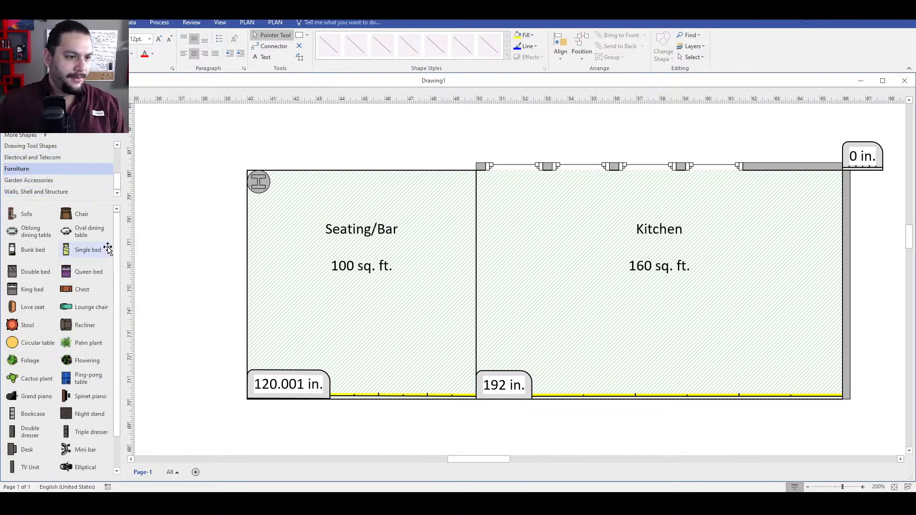
scroll(101, 249, down, 1)
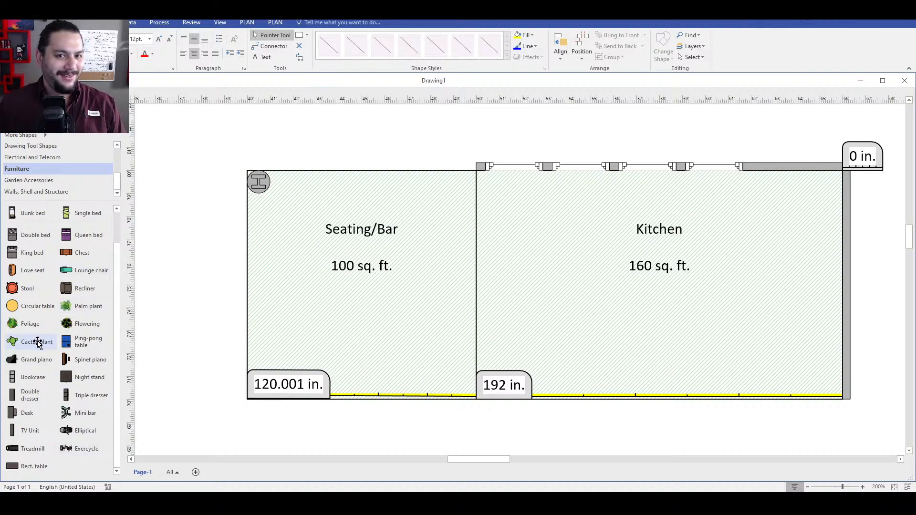
drag(33, 359, 175, 353)
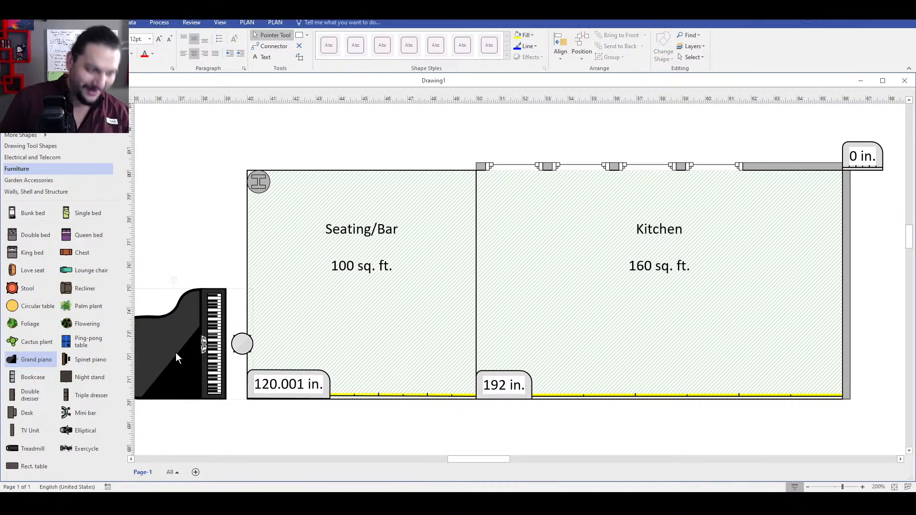
key(ctrl+z)
scroll(71, 317, up, 1)
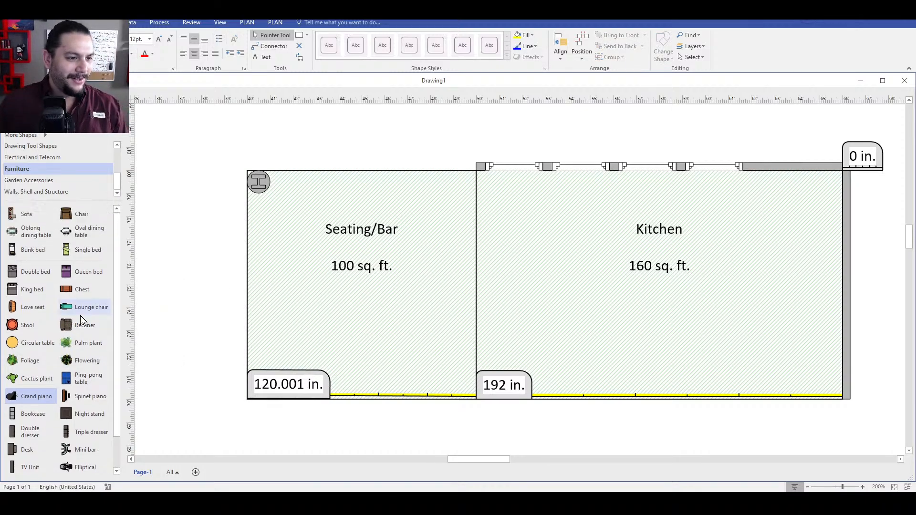
- Try a Jacuzzi from the Bath and Kitchen Plan shapes beside the Seating/Bar space, then delete it
scroll(62, 186, up, 2)
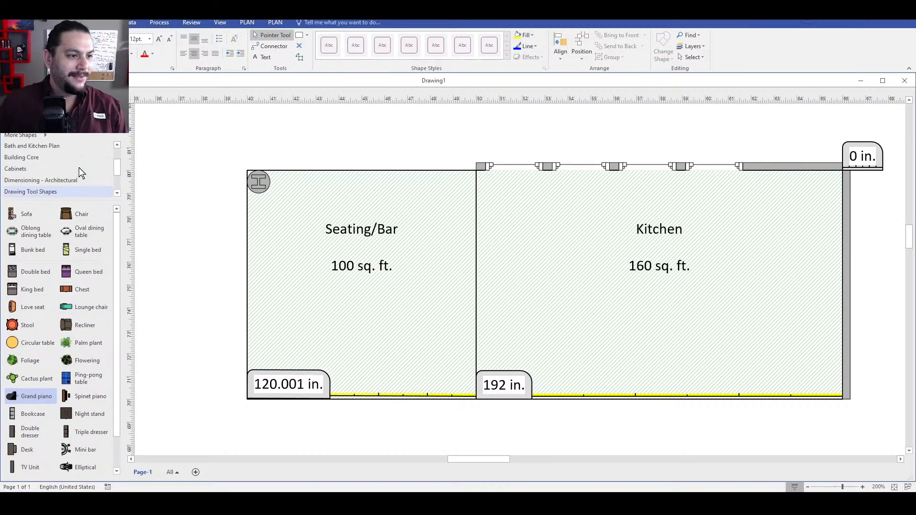
scroll(72, 169, up, 1)
click(61, 157)
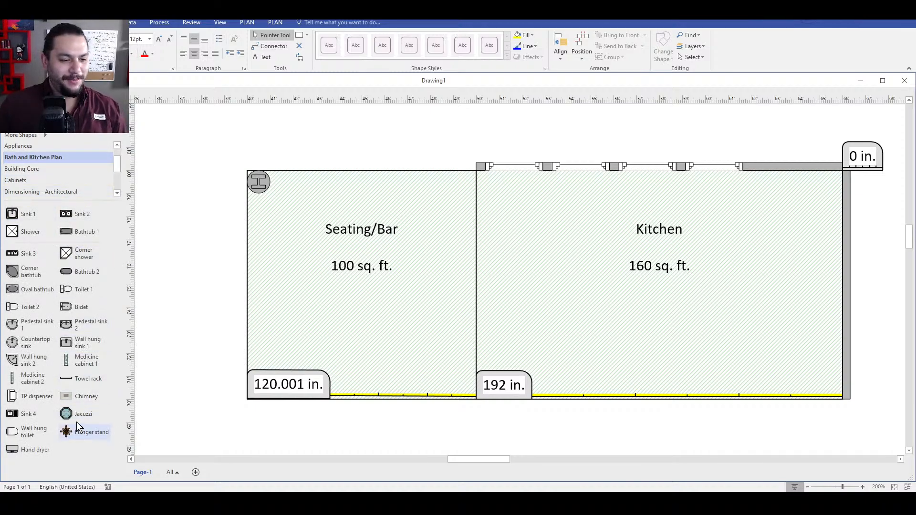
drag(67, 413, 183, 341)
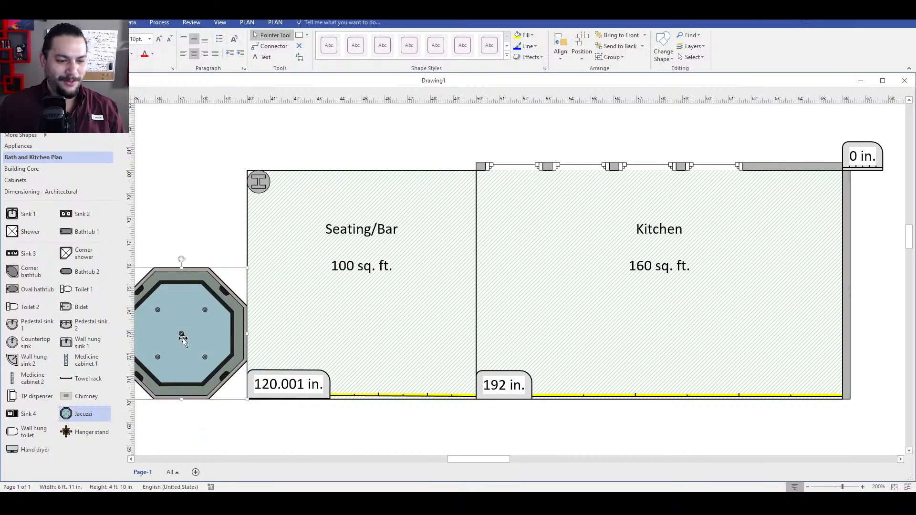
key(Delete)
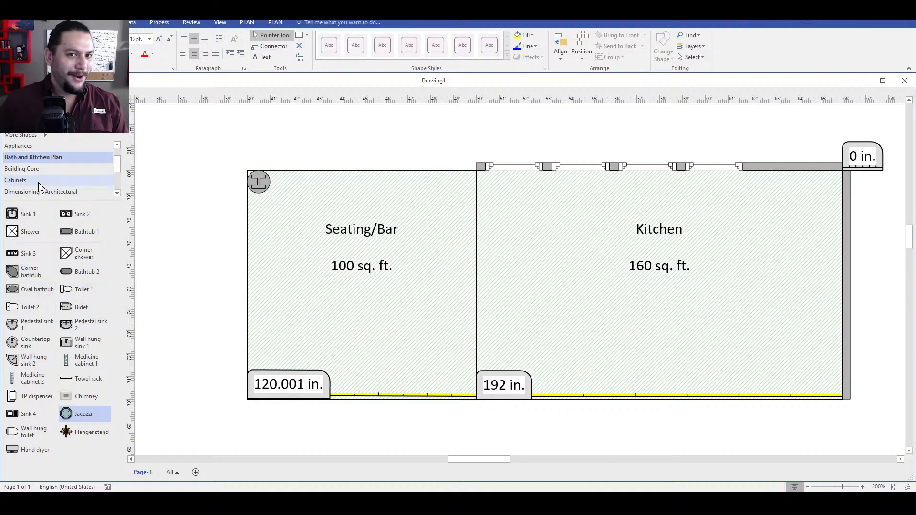
- Place a Refrigerator from the Appliances shapes in the Kitchen's upper-right corner against the walls
scroll(41, 184, up, 1)
scroll(41, 167, up, 1)
click(28, 168)
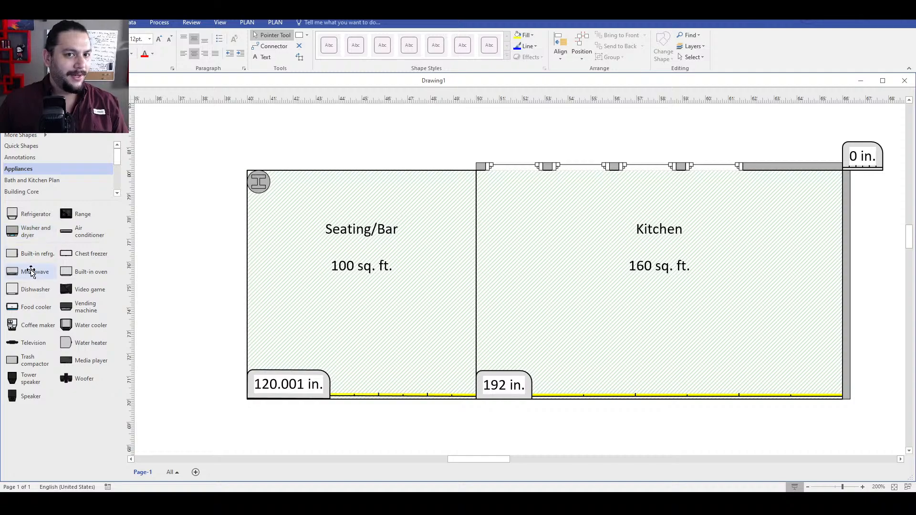
drag(12, 214, 824, 196)
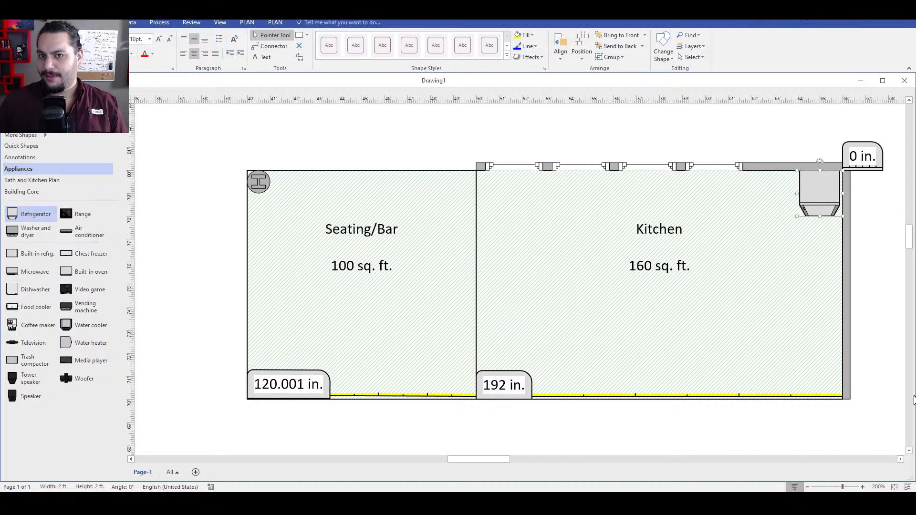
- Copy the Seating/Bar column, placing one copy in the space's upper-right corner and another in its lower-right area
click(267, 183)
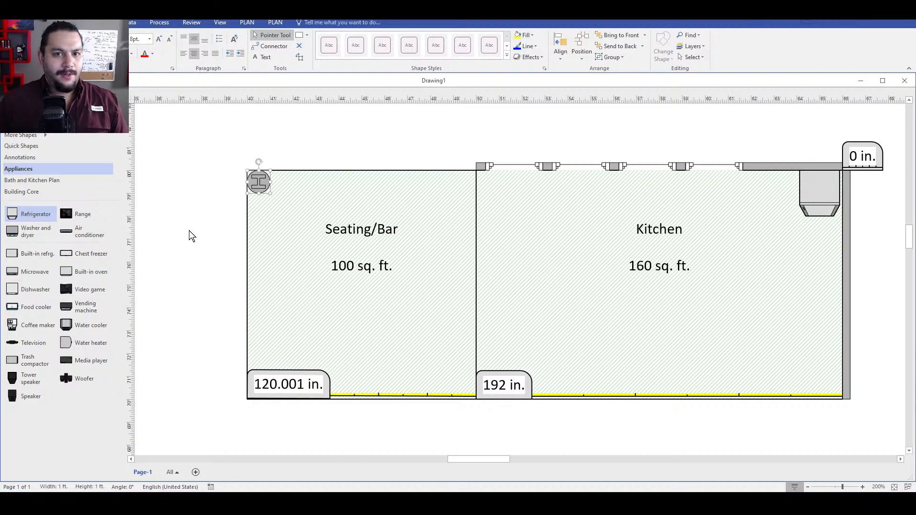
click(195, 241)
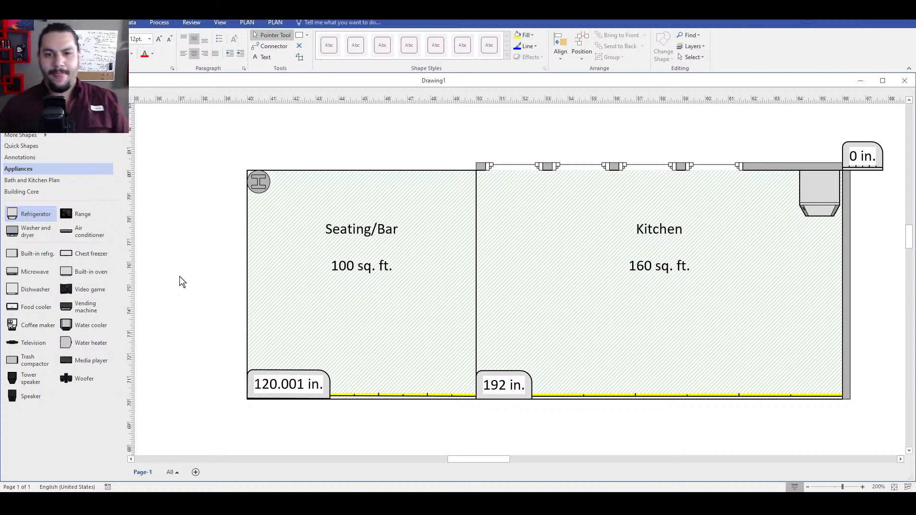
key(ctrl+v)
drag(176, 251, 469, 183)
click(457, 138)
key(ctrl+v)
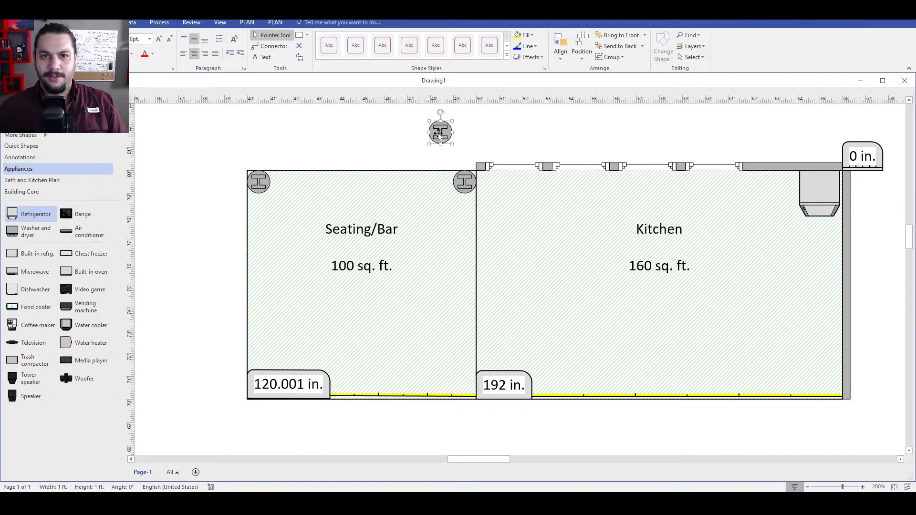
drag(438, 132, 451, 314)
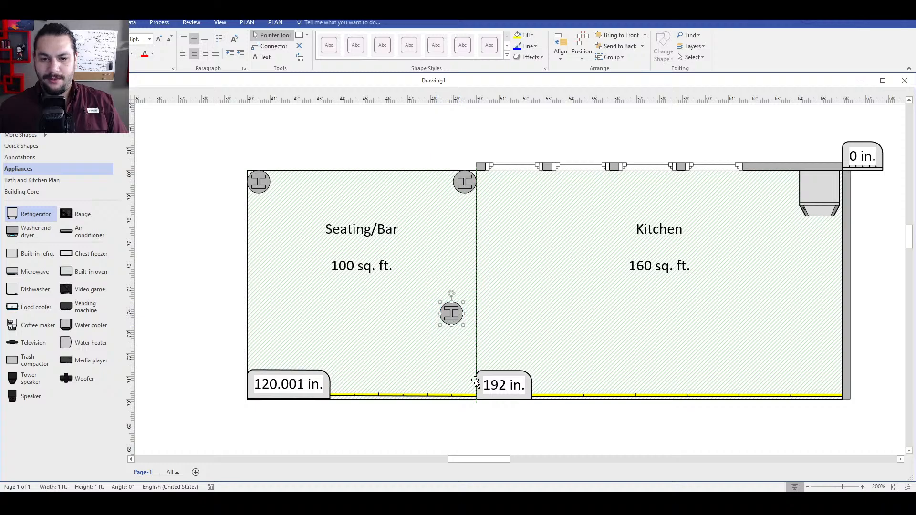
- Move the lower-right column copy below the Seating/Bar space and measure its width with that space's bottom measurement shape
click(254, 401)
mouse_move(249, 397)
mouse_down()
mouse_move(476, 306)
mouse_move(449, 302)
mouse_move(431, 372)
mouse_move(249, 397)
mouse_up()
click(455, 324)
drag(455, 332, 451, 440)
click(260, 399)
drag(250, 402, 437, 422)
drag(475, 398, 459, 422)
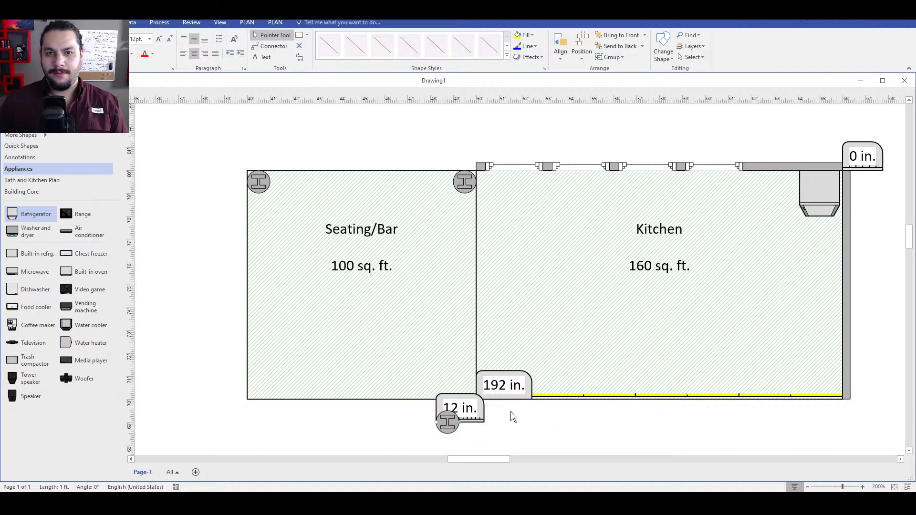
- Shrink the column below the Seating/Bar space to about 4.813 in. wide and high
click(448, 424)
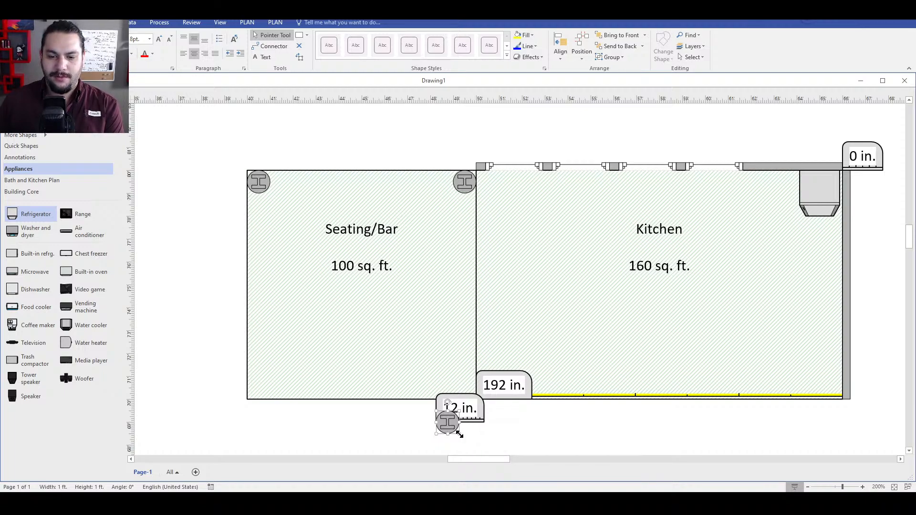
drag(460, 434, 442, 425)
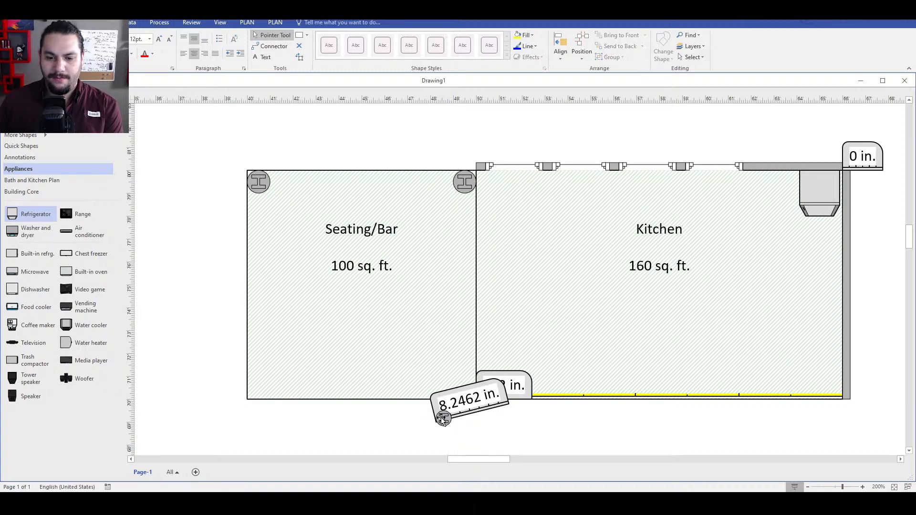
scroll(461, 421, up, 10)
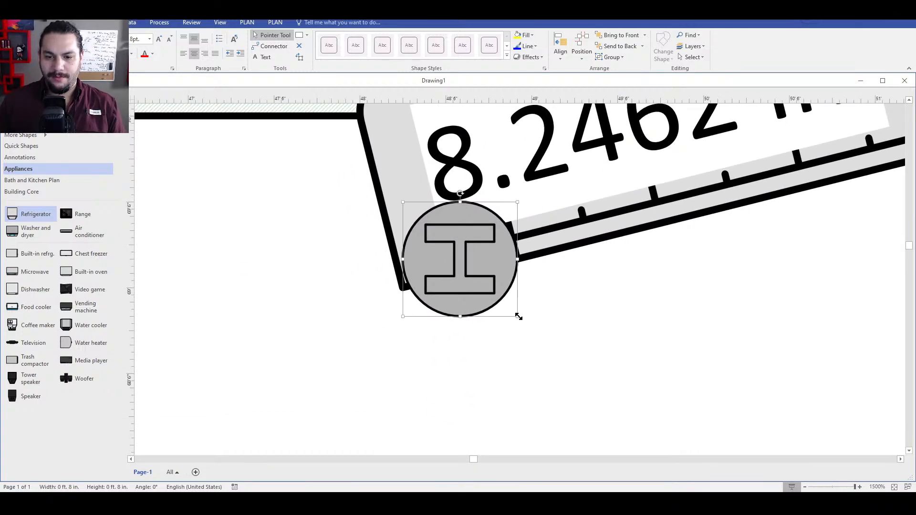
drag(517, 316, 466, 267)
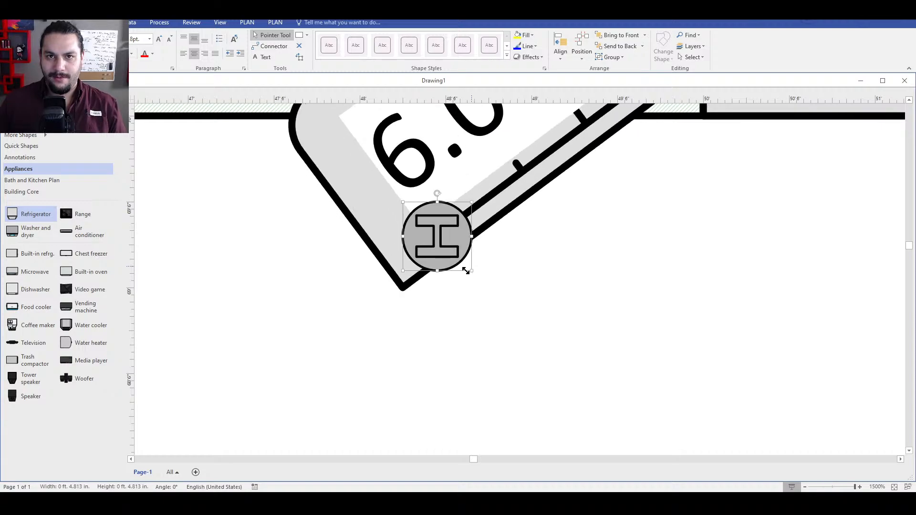
click(561, 331)
scroll(561, 330, down, 3)
click(507, 297)
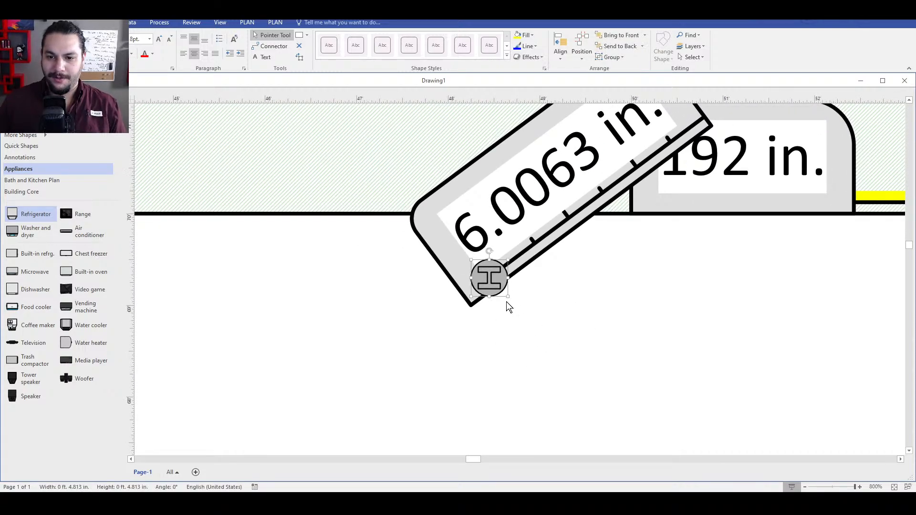
- Move the measurement shape off the small column to clear space beside it
click(534, 240)
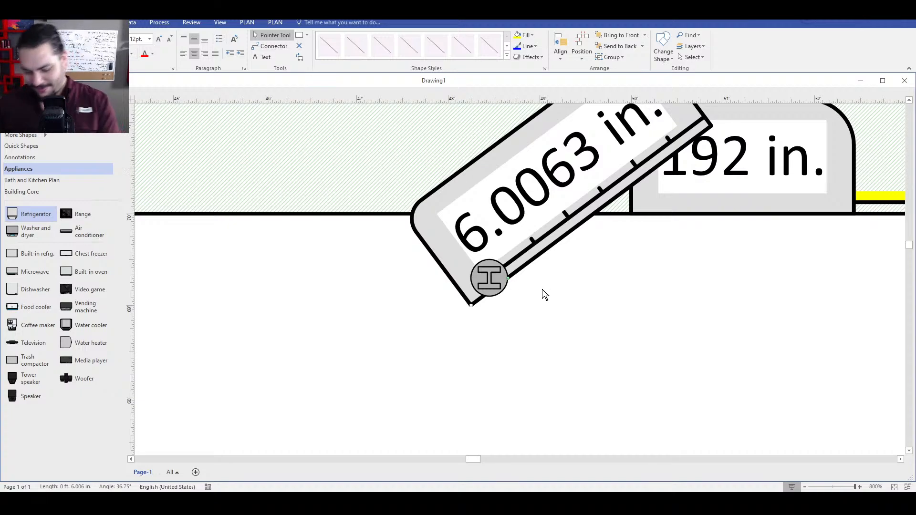
drag(545, 223, 651, 391)
click(479, 330)
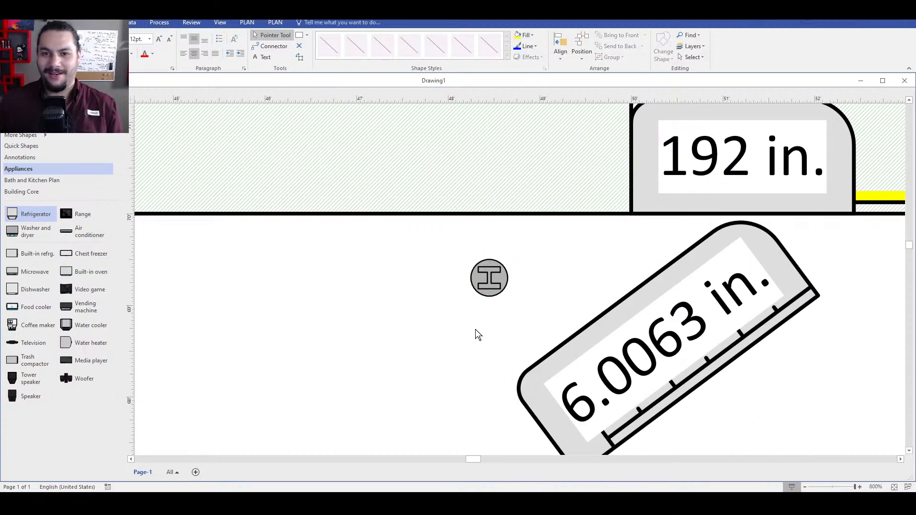
- Delete the two large columns from the Seating/Bar space's upper corners
scroll(480, 329, down, 6)
click(483, 320)
scroll(466, 384, up, 1)
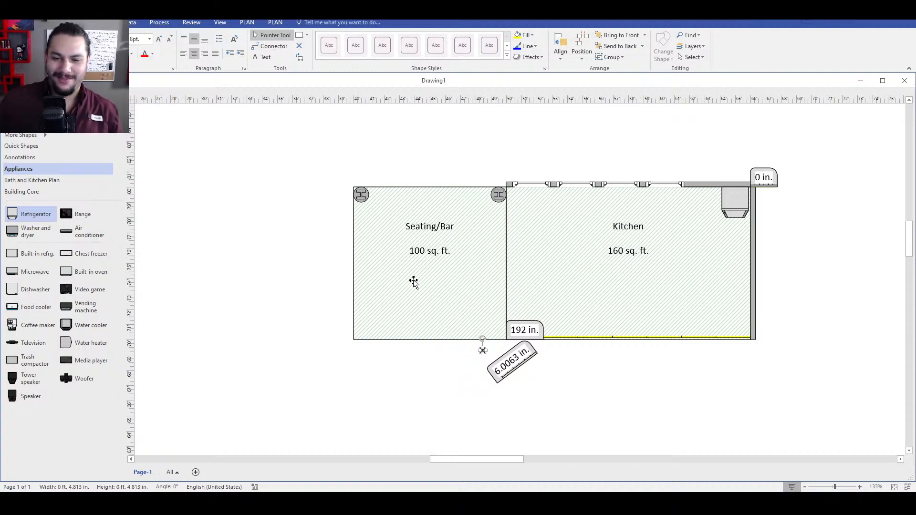
click(362, 193)
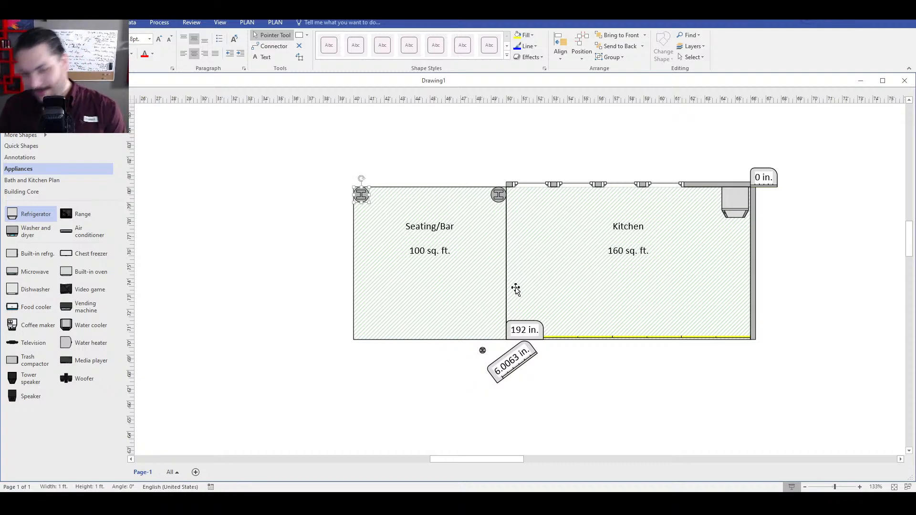
key(Delete)
click(498, 195)
key(Delete)
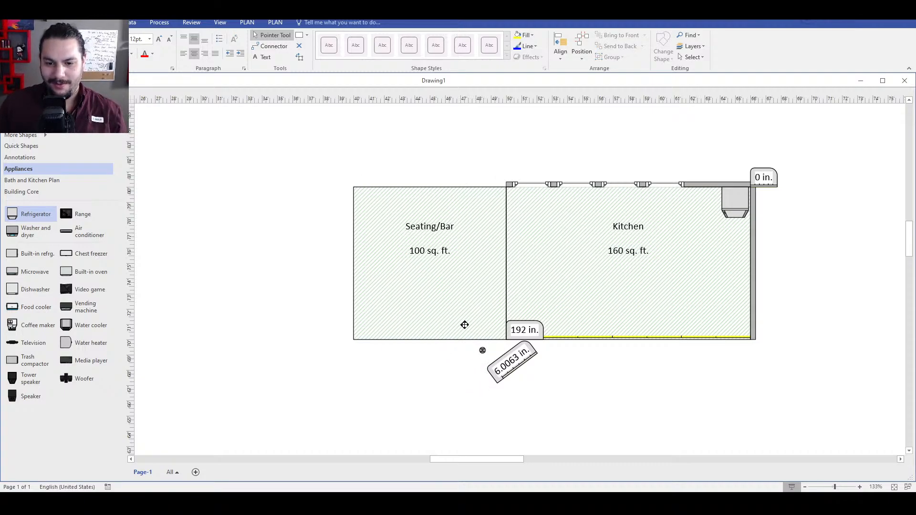
- Move the small column to the Seating/Bar's upper-left corner, paste copies into the other three corners, and paste a spare below the space
click(358, 191)
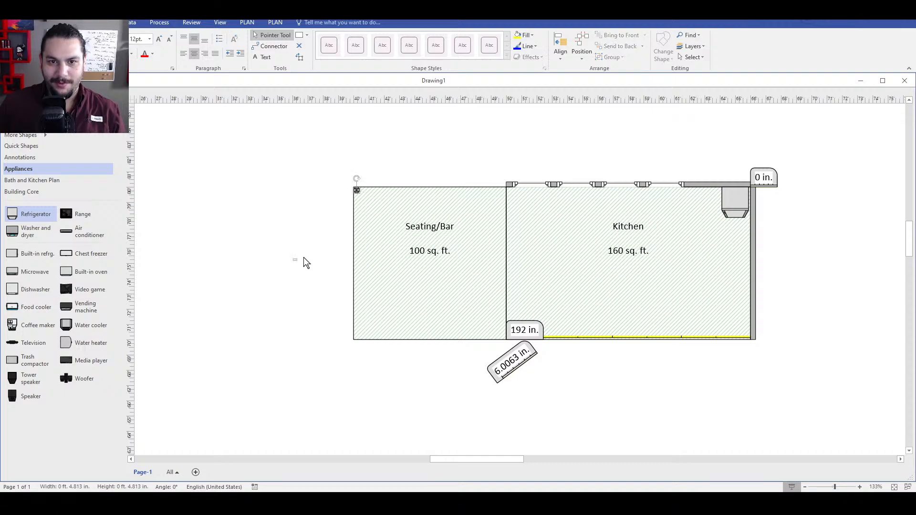
drag(422, 256, 503, 190)
click(526, 136)
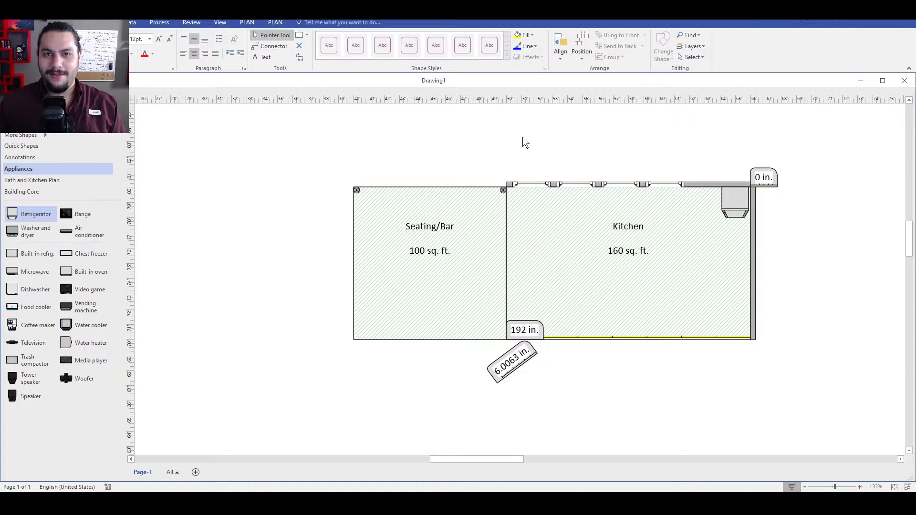
key(ctrl+v)
drag(521, 137, 357, 337)
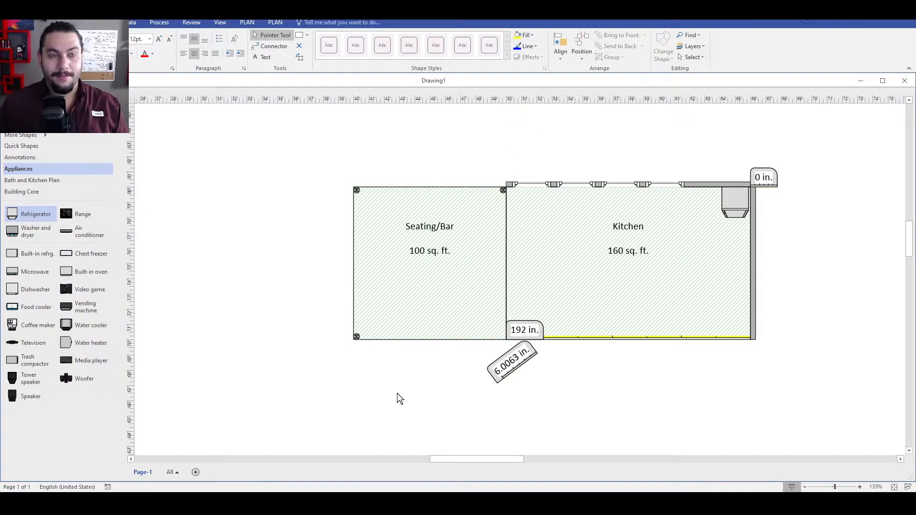
key(ctrl+v)
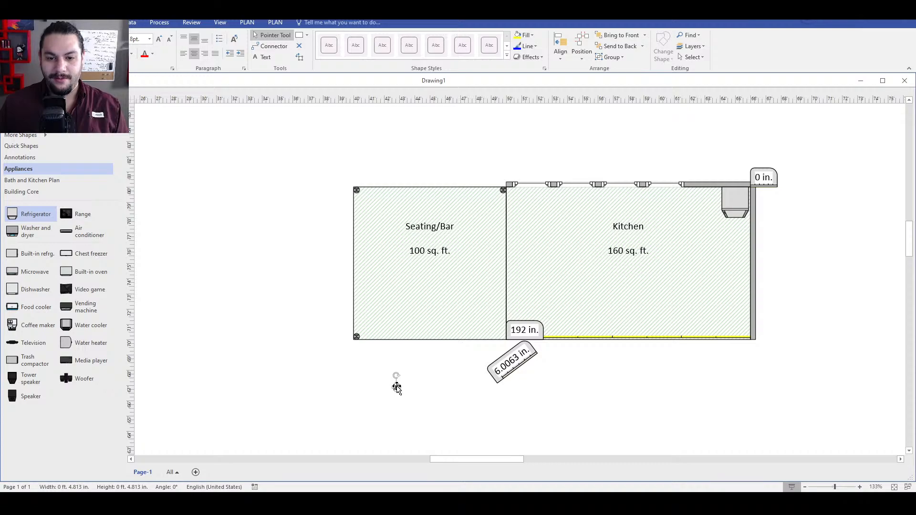
drag(495, 333, 511, 339)
key(ctrl+v)
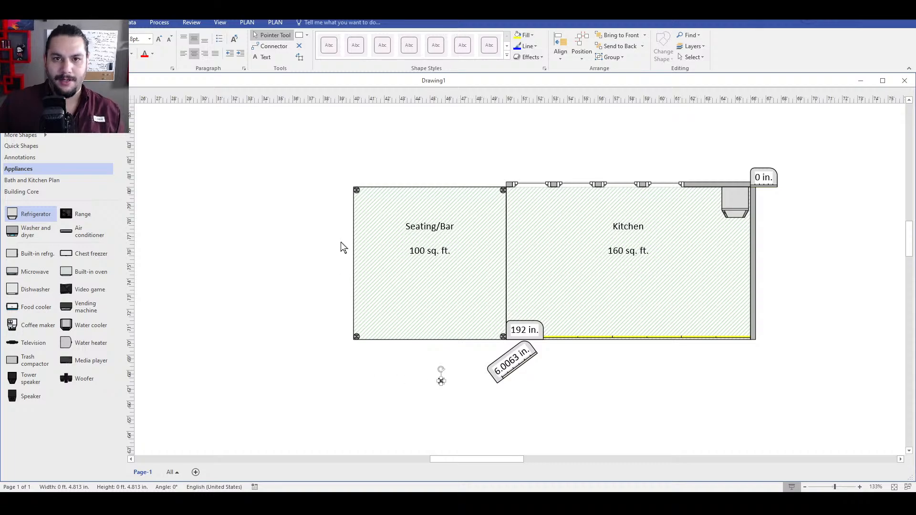
- Resize the Seating/Bar space to 8 ft by 8 ft and move small columns into its lower-left and lower-right corners
click(437, 303)
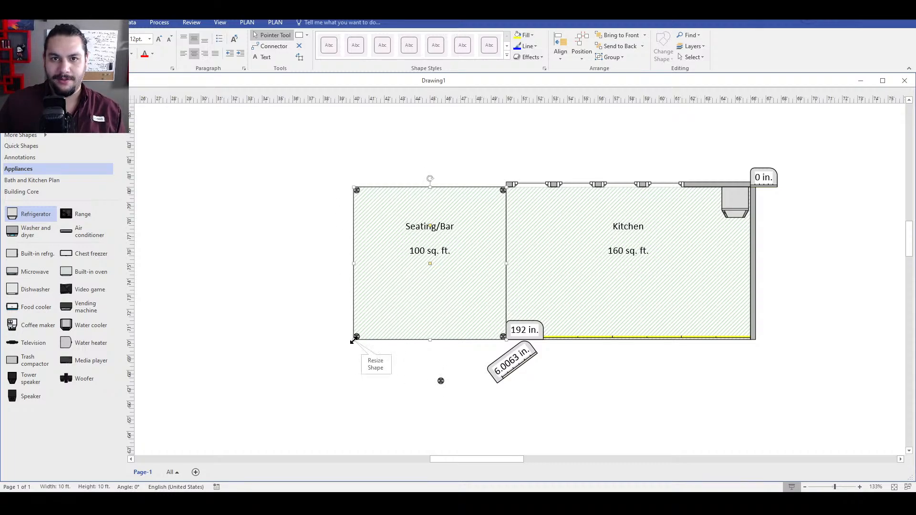
drag(353, 339, 384, 310)
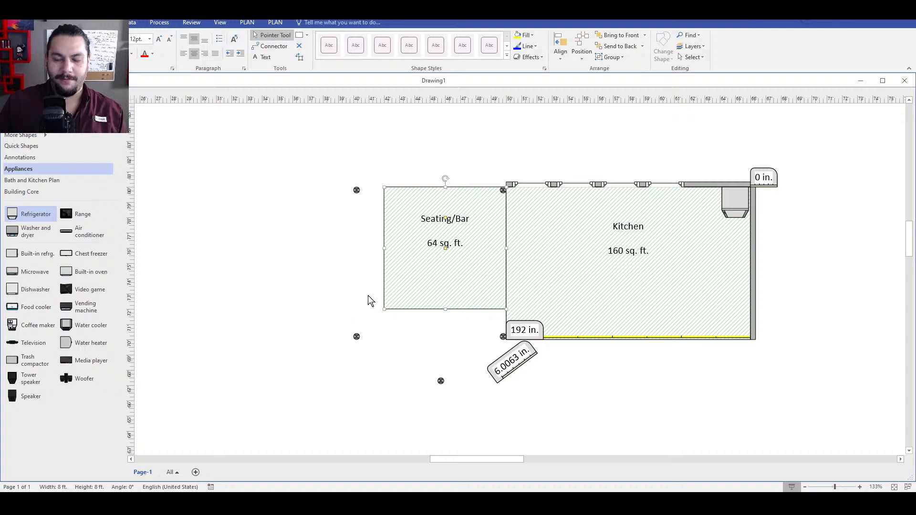
drag(356, 336, 386, 306)
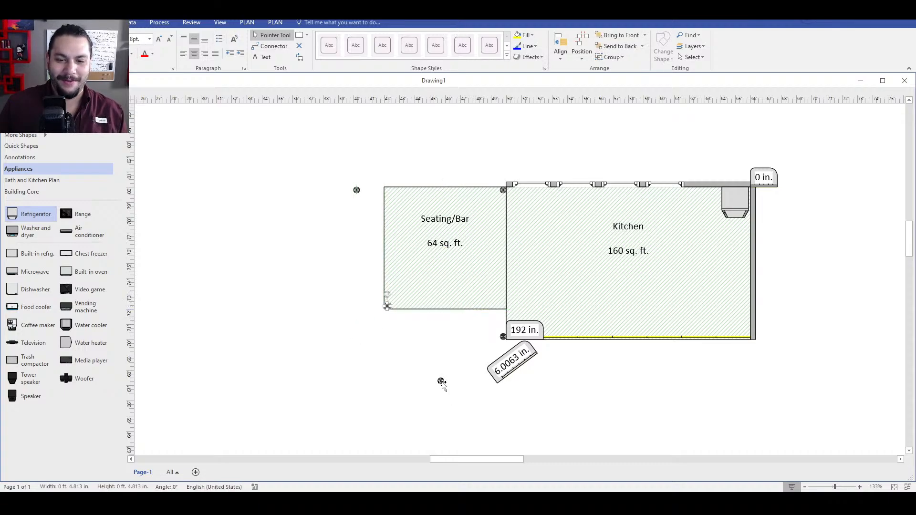
drag(441, 382, 504, 308)
click(376, 361)
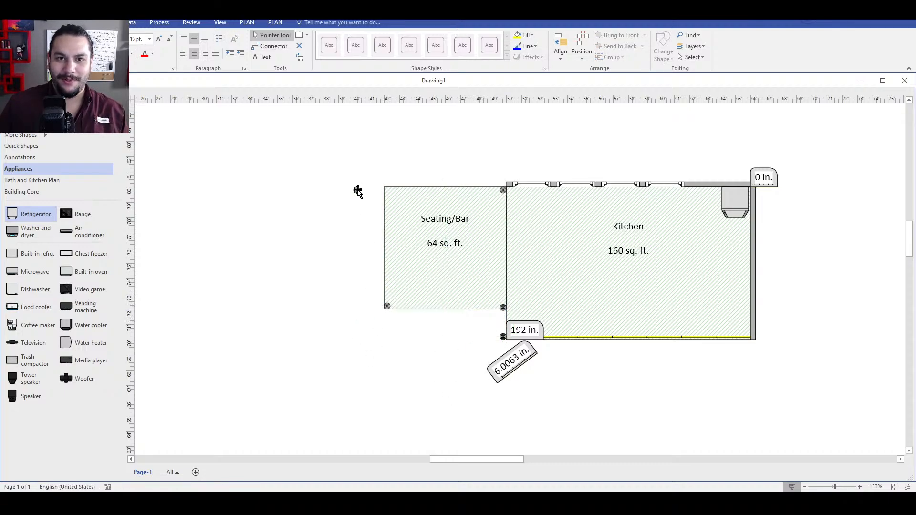
- Move the loose small column into the Seating/Bar's upper-left corner and the spare column inside the Kitchen's lower-left corner
drag(357, 191, 387, 190)
drag(503, 337, 427, 356)
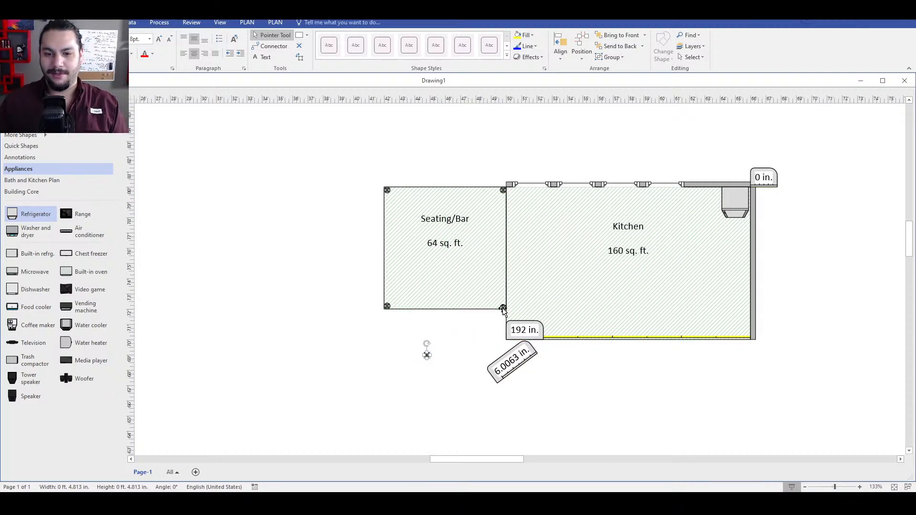
drag(427, 355, 510, 337)
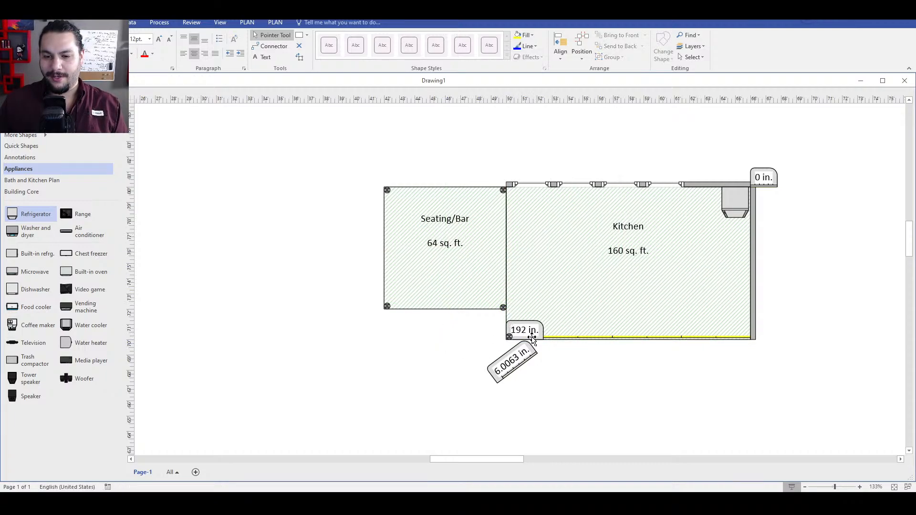
- Delete the two measurements around the Kitchen's lower-left corner and move the third one clear of its upper-right corner
key(Delete)
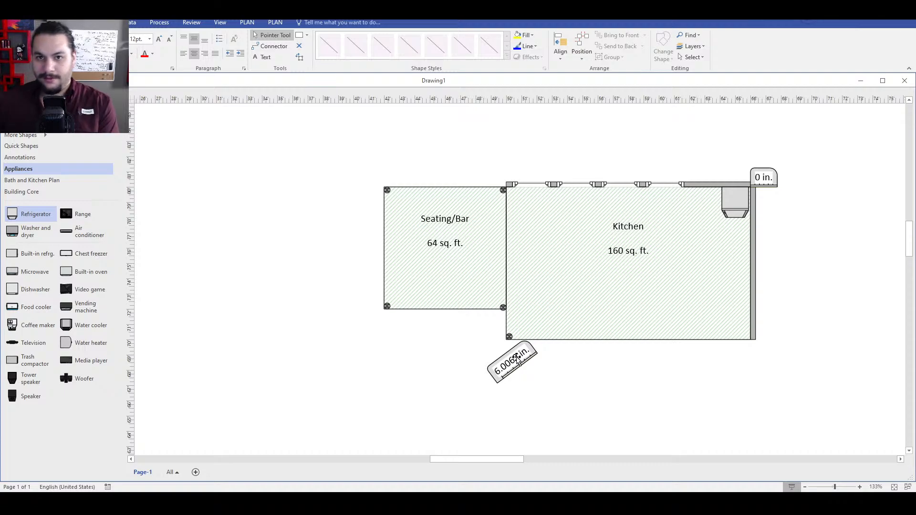
drag(517, 357, 310, 243)
key(Delete)
drag(765, 173, 801, 143)
- Copy the small column onto the Kitchen's lower edge and stretch the remaining measurement between the two columns
drag(510, 337, 555, 359)
drag(566, 318, 563, 337)
click(792, 154)
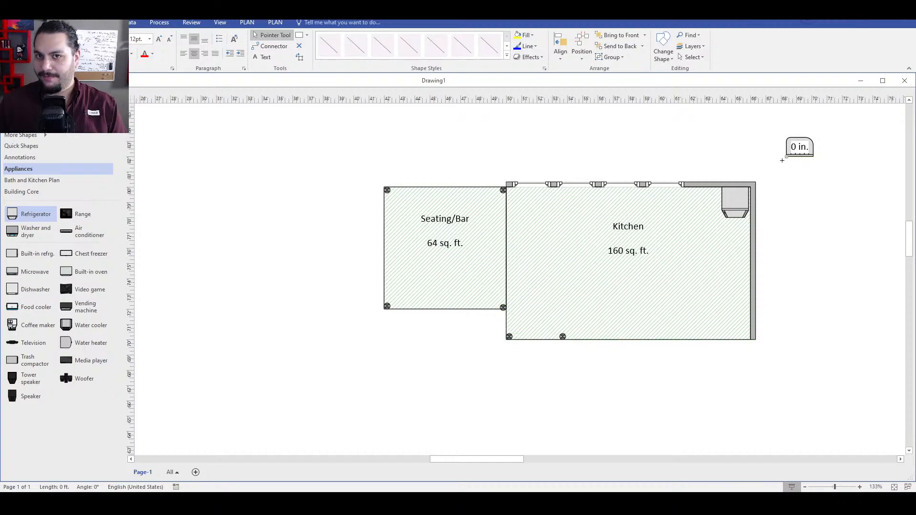
drag(782, 161, 562, 337)
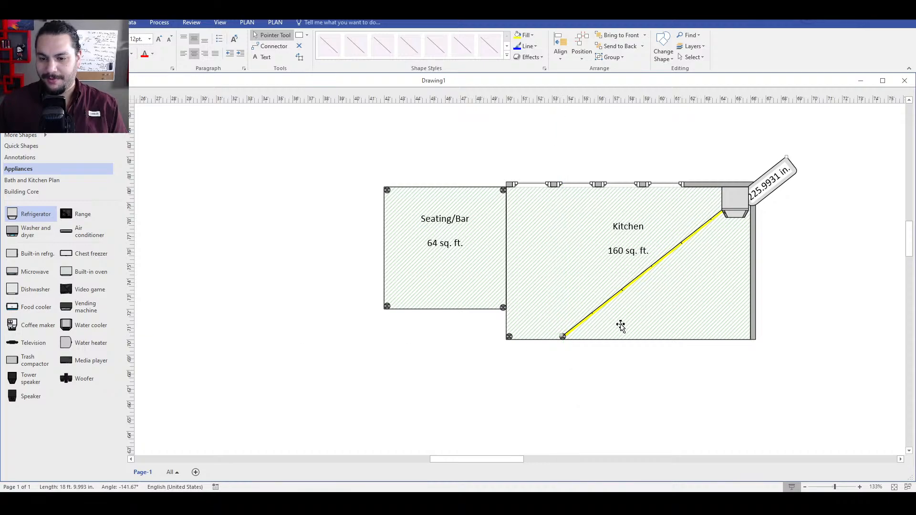
drag(786, 159, 509, 337)
- Shift the copied column farther along the Kitchen's lower edge and extend the measurement to it, about 56.5 in
scroll(575, 351, up, 4)
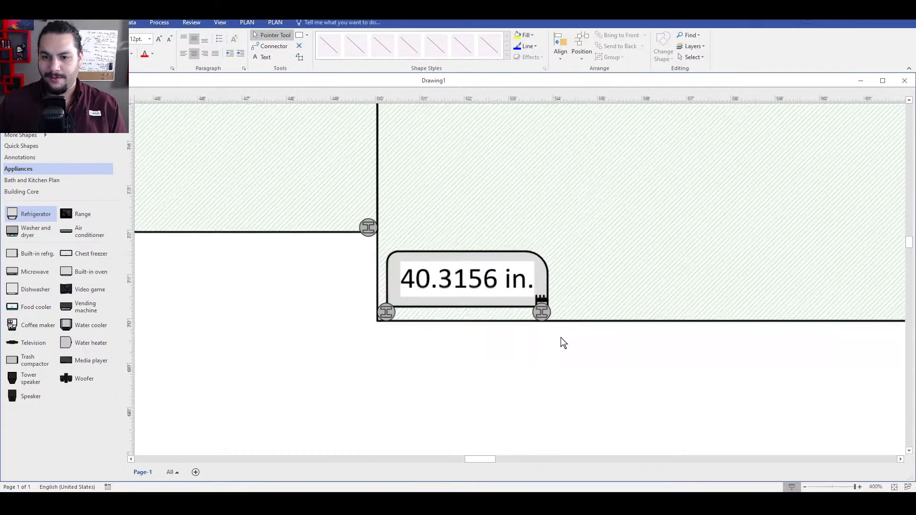
scroll(568, 338, down, 3)
scroll(548, 300, down, 4)
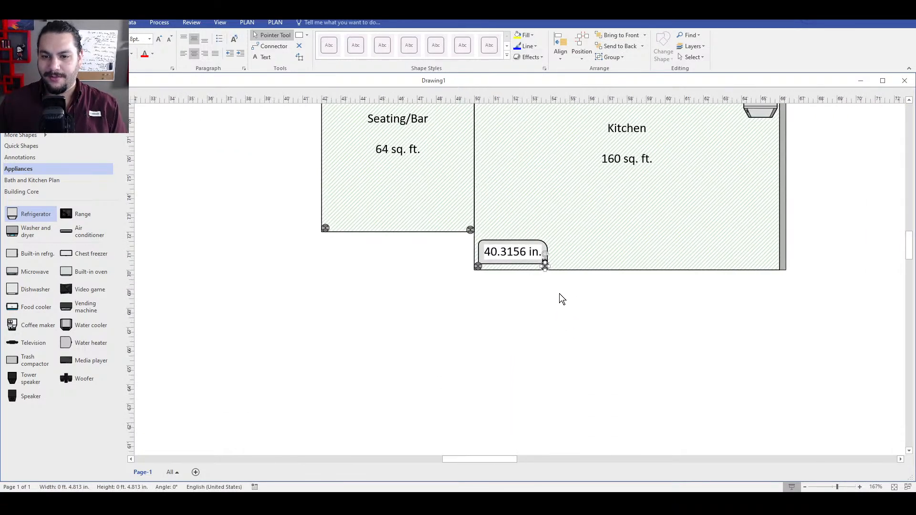
scroll(560, 295, down, 1)
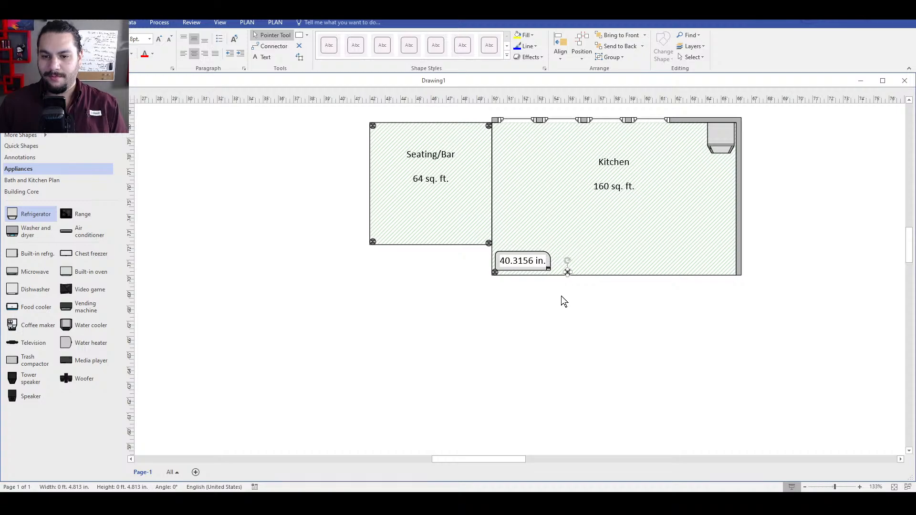
click(535, 263)
drag(548, 271, 569, 269)
drag(567, 272, 568, 270)
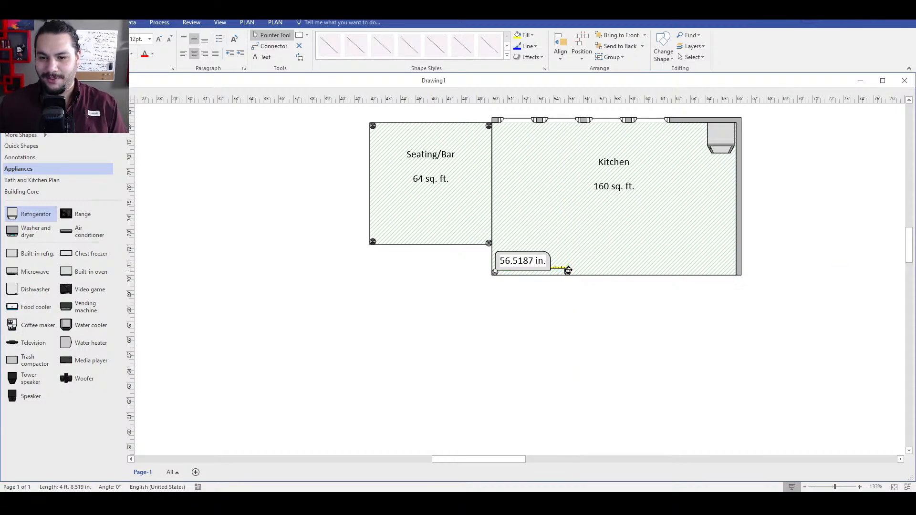
- Move the copied column toward the midpoint of the Kitchen's lower edge
click(568, 273)
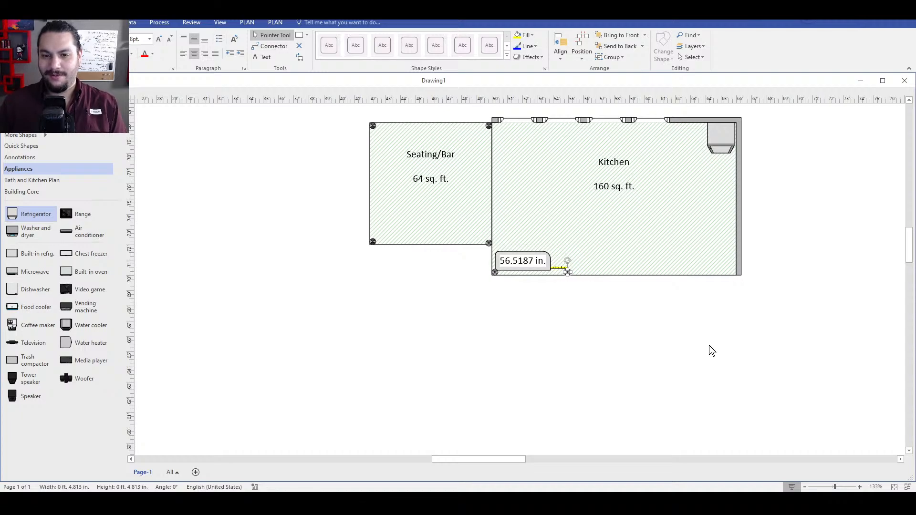
key(Right)
key(Right)
key(Right)
key(Right)
key(Right)
key(Right)
key(Right)
key(Right)
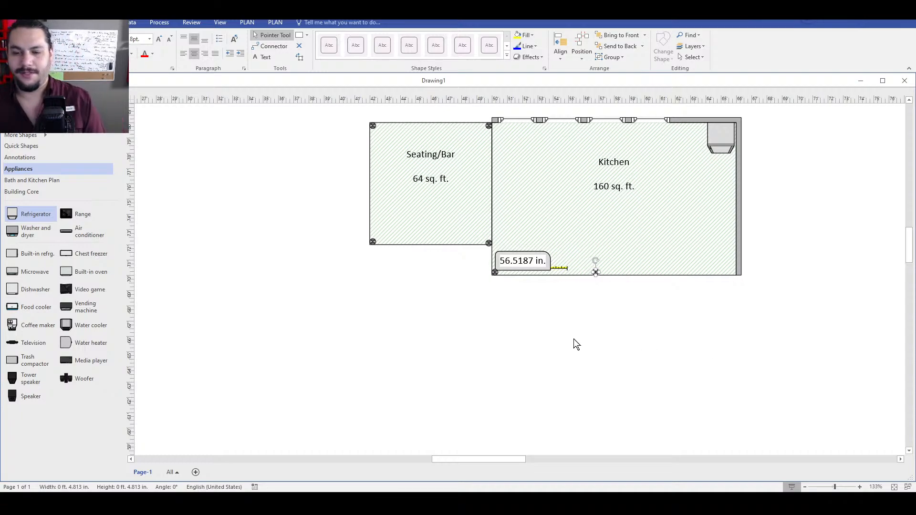
key(Escape)
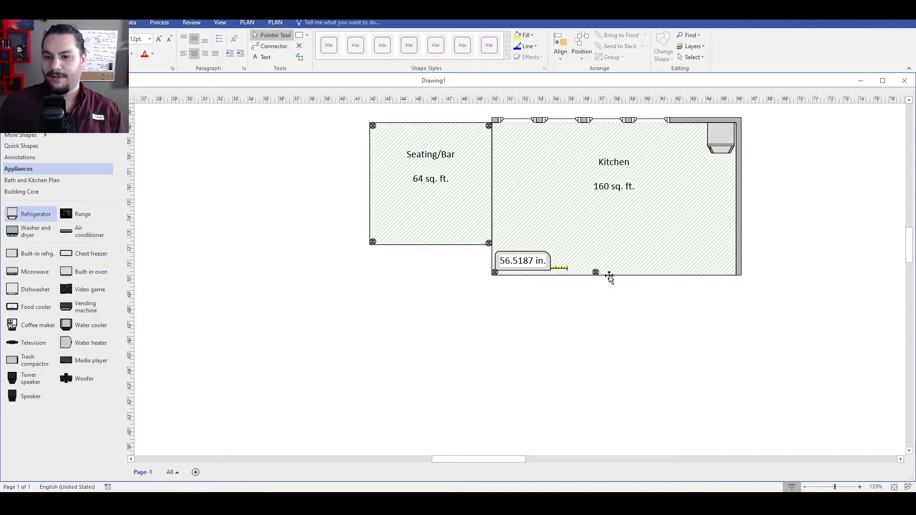
drag(596, 271, 614, 272)
- Copy the Seating/Bar's four corner columns and delete the two small columns on the Kitchen's lower edge
click(354, 145)
drag(342, 112, 496, 250)
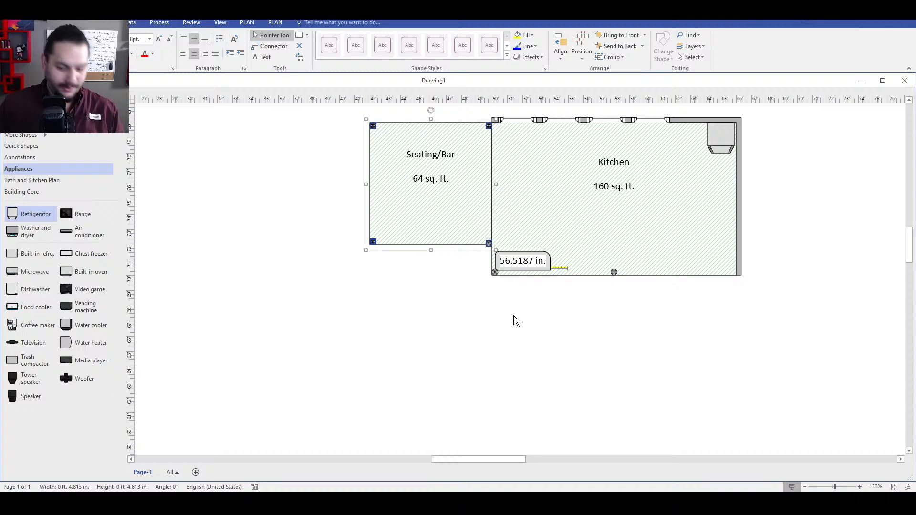
click(564, 340)
click(614, 273)
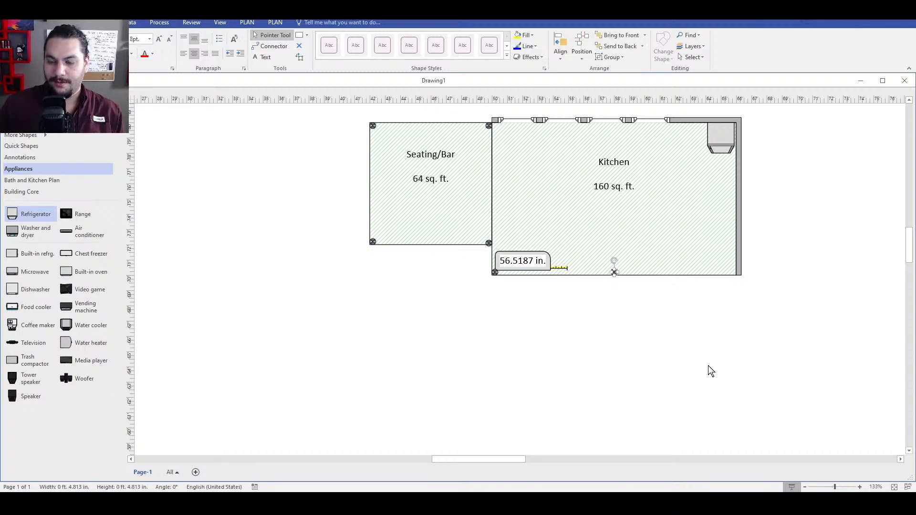
key(Delete)
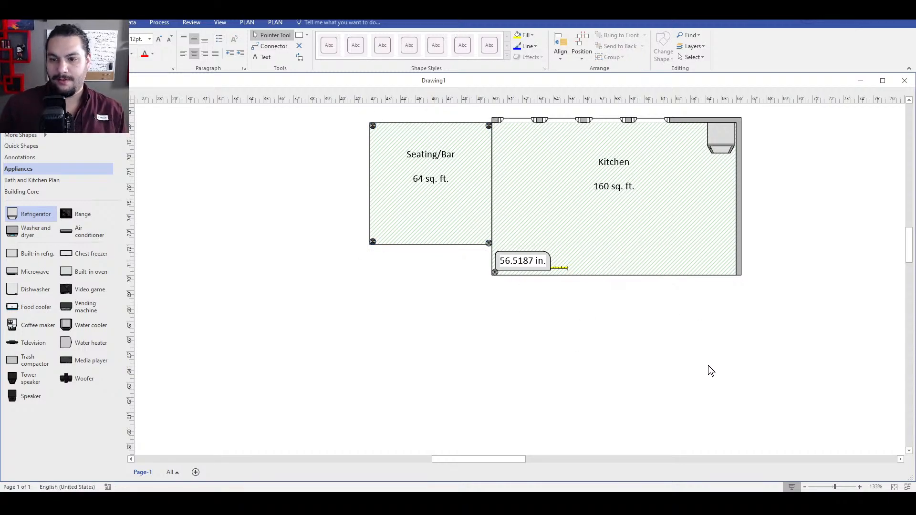
click(494, 275)
key(Delete)
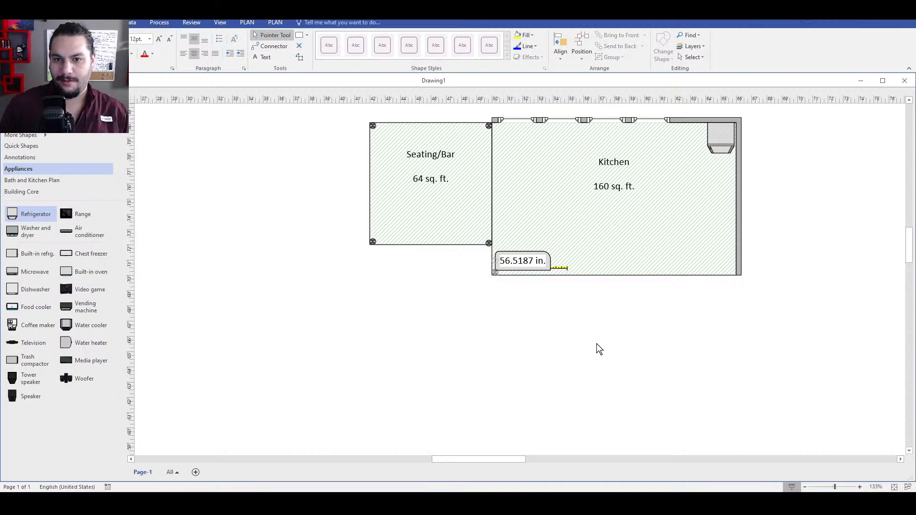
- Move the measurement below the Seating/Bar, and paste the four-column set into both the western and eastern halves of the Kitchen
drag(551, 267, 410, 364)
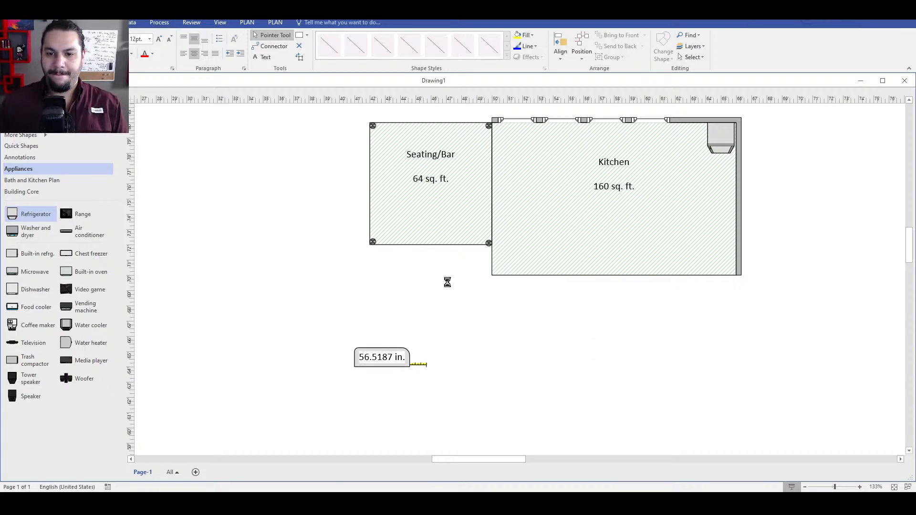
key(ctrl+v)
drag(509, 333, 614, 273)
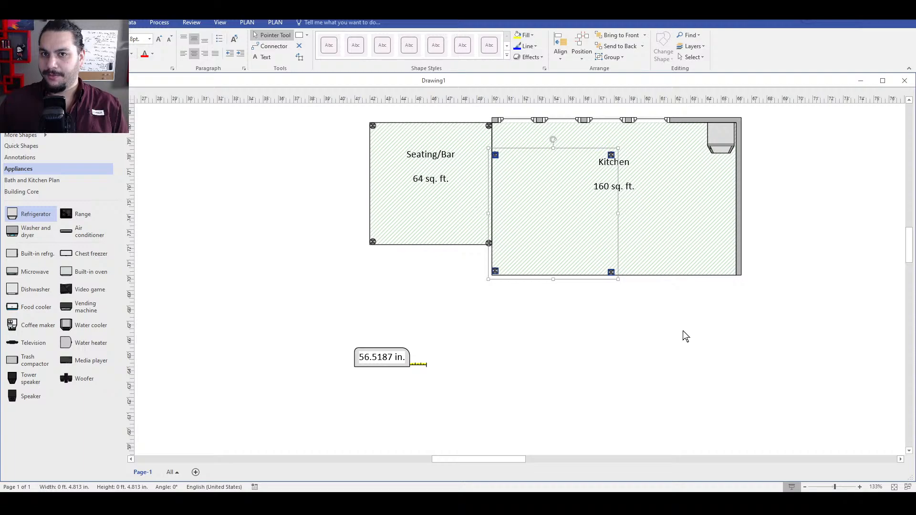
key(ctrl+v)
mouse_move(678, 339)
mouse_down()
mouse_move(734, 256)
mouse_move(734, 273)
mouse_up()
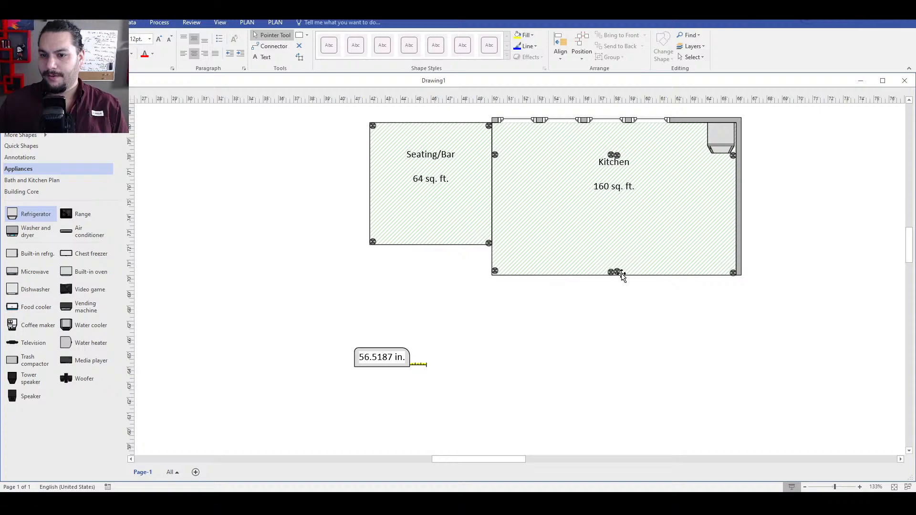
- Fine-tune the small column's fit inside the Kitchen's lower-right corner
scroll(755, 283, up, 4)
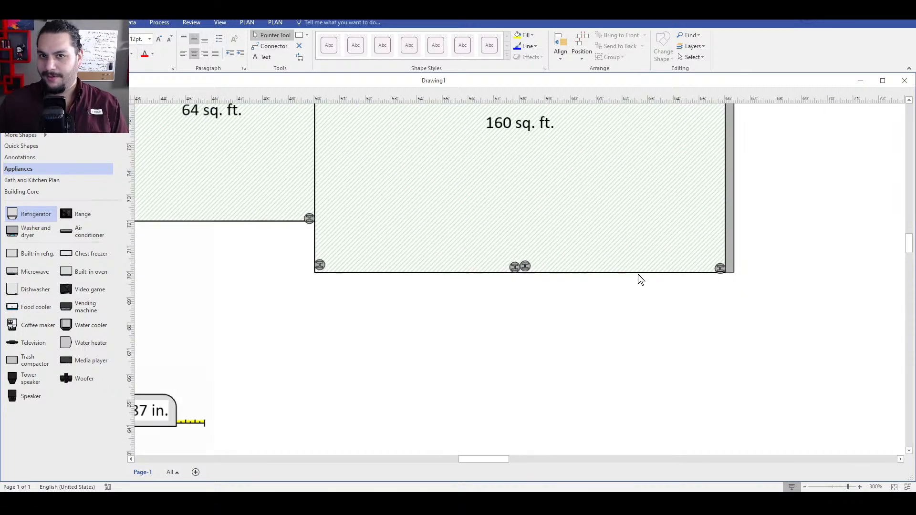
scroll(218, 285, down, 3)
scroll(390, 277, up, 1)
scroll(407, 363, up, 6)
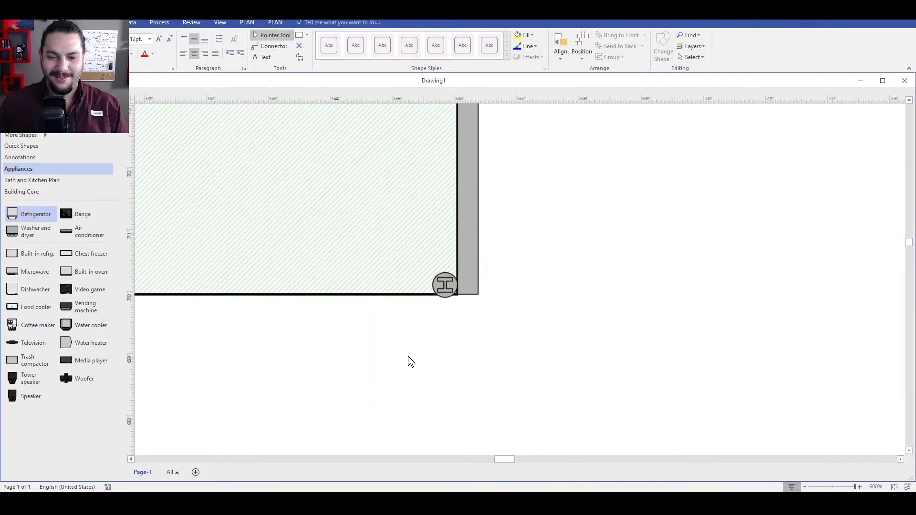
click(457, 274)
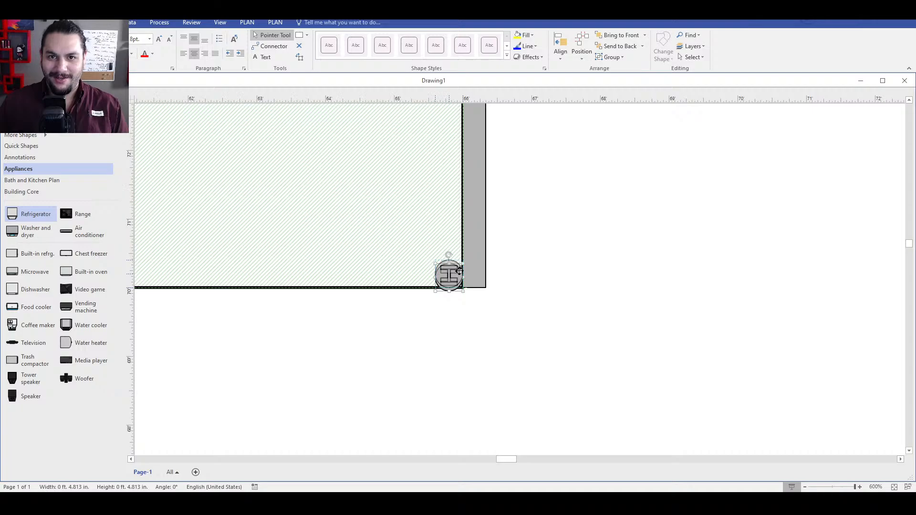
drag(459, 271, 459, 271)
click(441, 334)
- Seat the small column against both edges of the Kitchen's lower-left corner
scroll(533, 306, down, 7)
scroll(306, 272, up, 7)
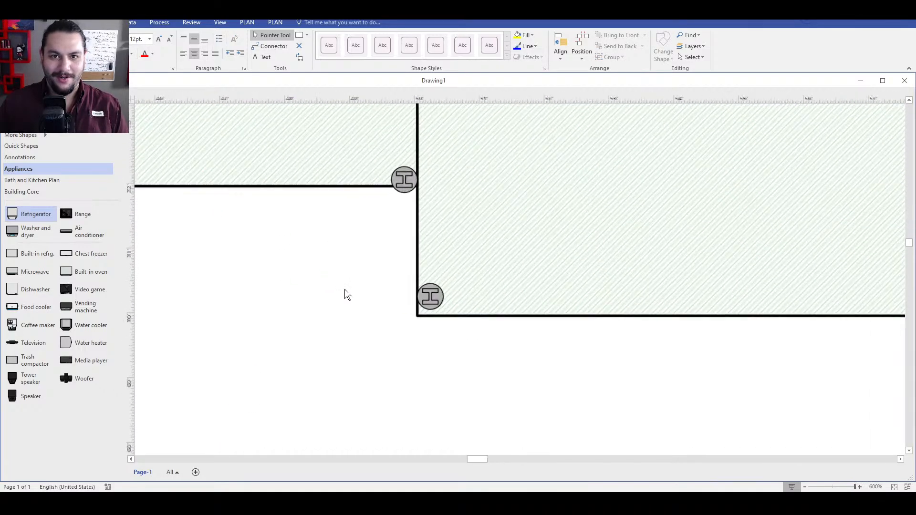
scroll(347, 294, up, 4)
drag(541, 305, 547, 317)
click(387, 343)
scroll(644, 308, down, 9)
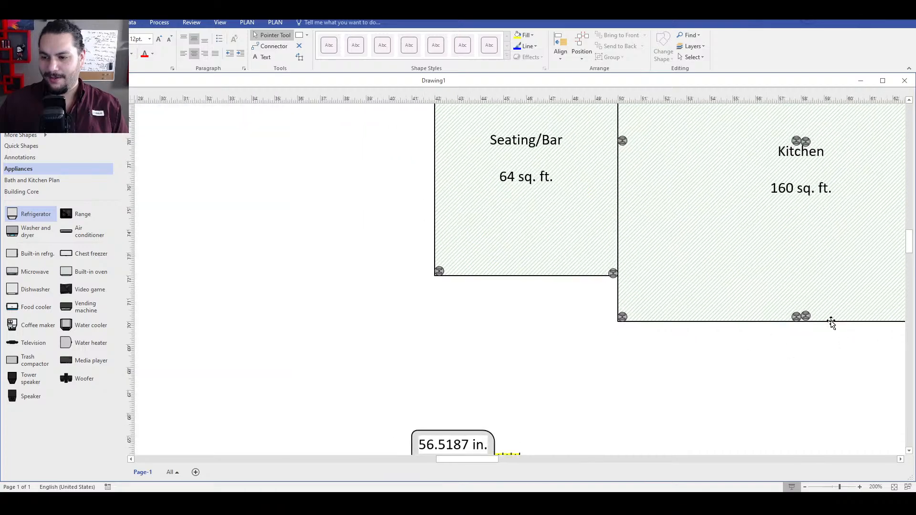
- Adjust the two adjacent columns at the middle of the Kitchen's lower edge
scroll(811, 320, up, 8)
click(743, 317)
scroll(424, 337, down, 4)
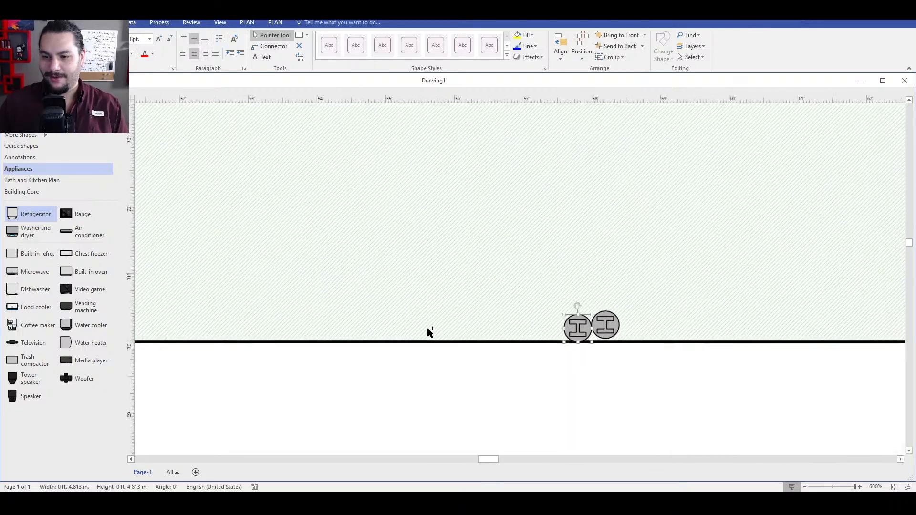
scroll(429, 332, down, 5)
drag(492, 329, 493, 330)
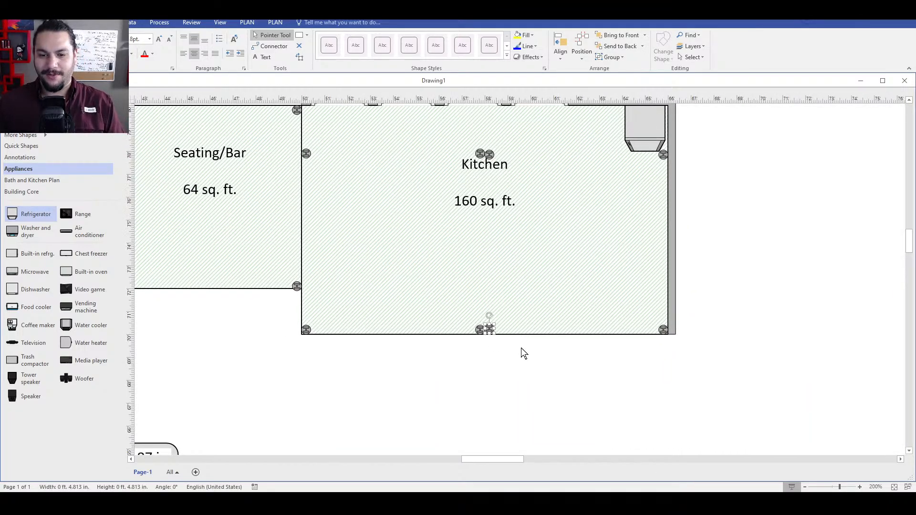
click(591, 365)
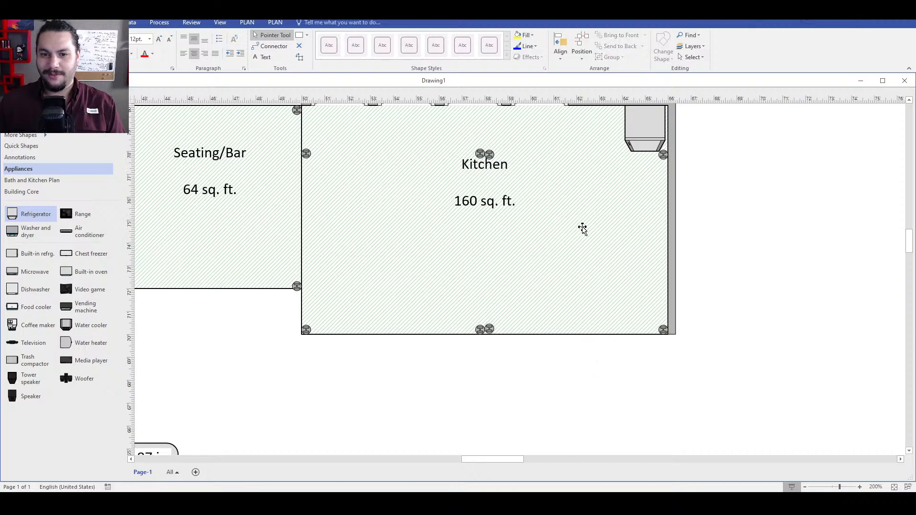
- Measure the Kitchen's lower edge from corner to corner, and pull the measurement's free end below the edge
scroll(784, 268, up, 1)
scroll(706, 286, down, 4)
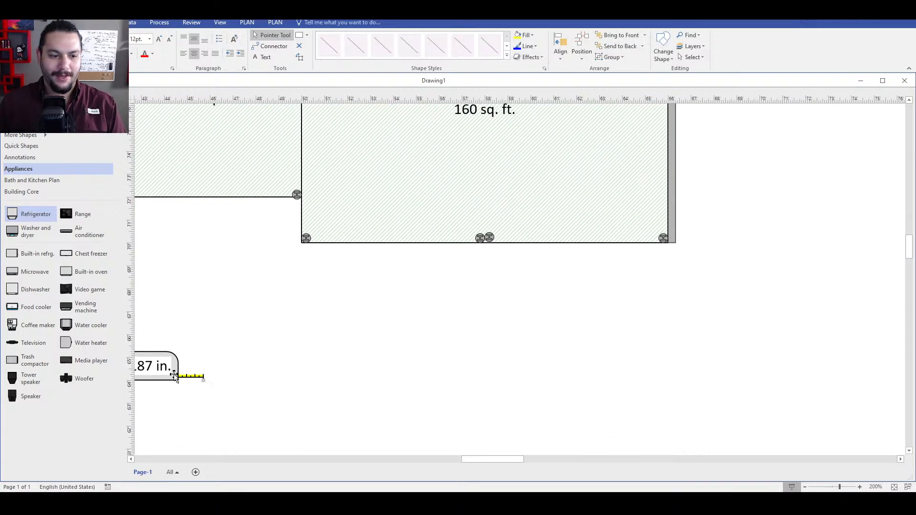
drag(174, 375, 508, 291)
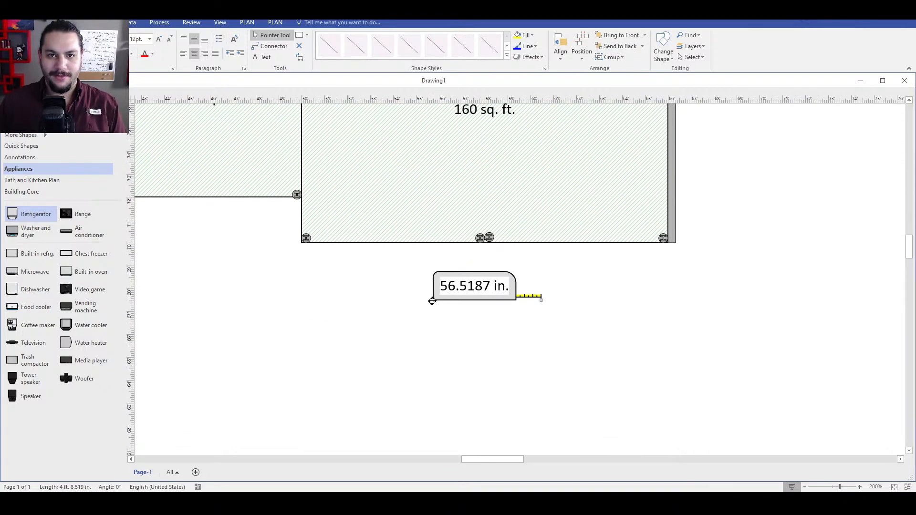
drag(432, 300, 302, 243)
drag(543, 303, 667, 243)
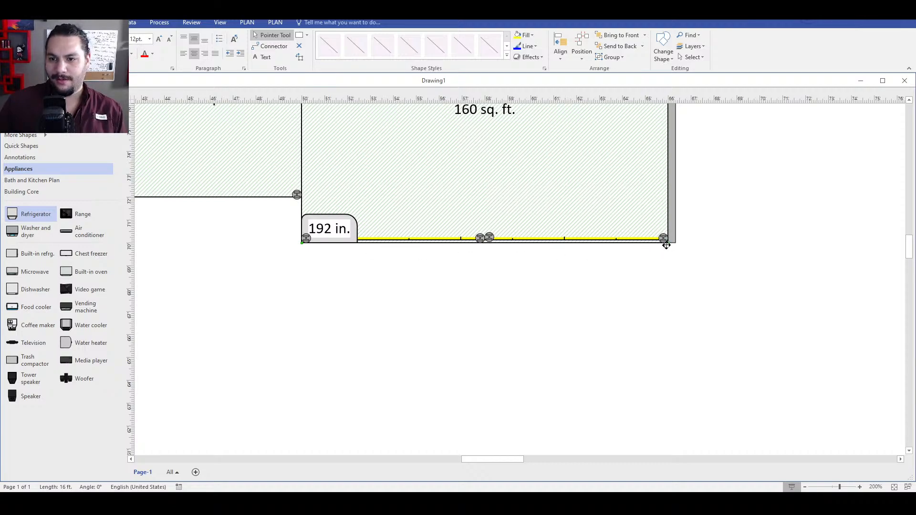
drag(666, 245, 457, 281)
click(518, 274)
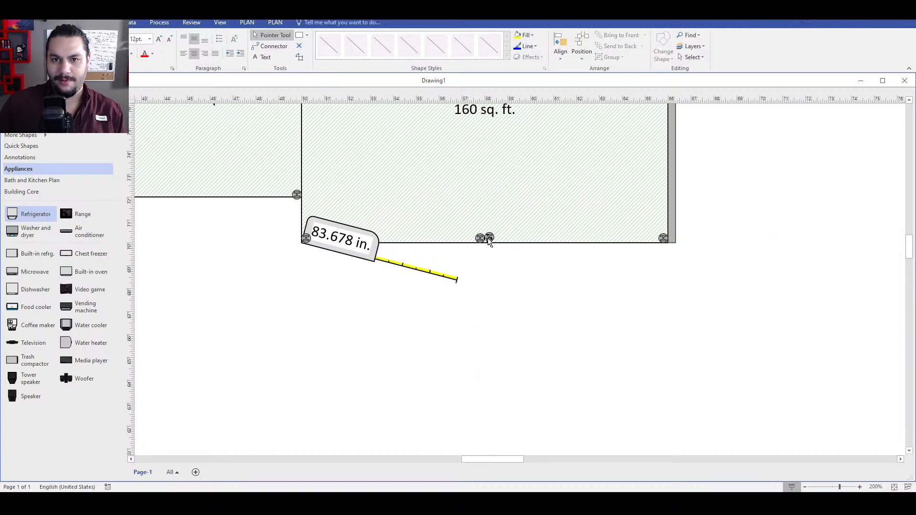
- Delete the right one of the two middle columns on the Kitchen's lower edge and nudge the other toward the midpoint
click(481, 240)
drag(493, 238, 492, 239)
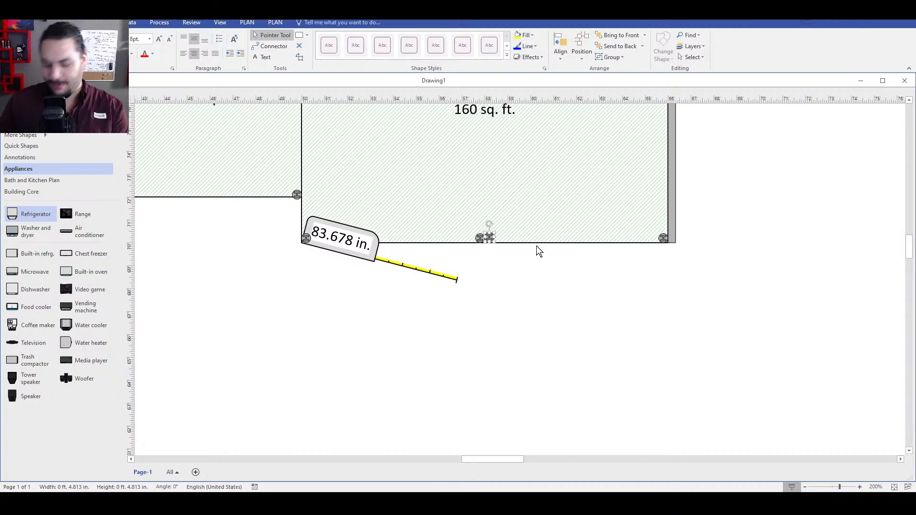
key(Delete)
click(480, 239)
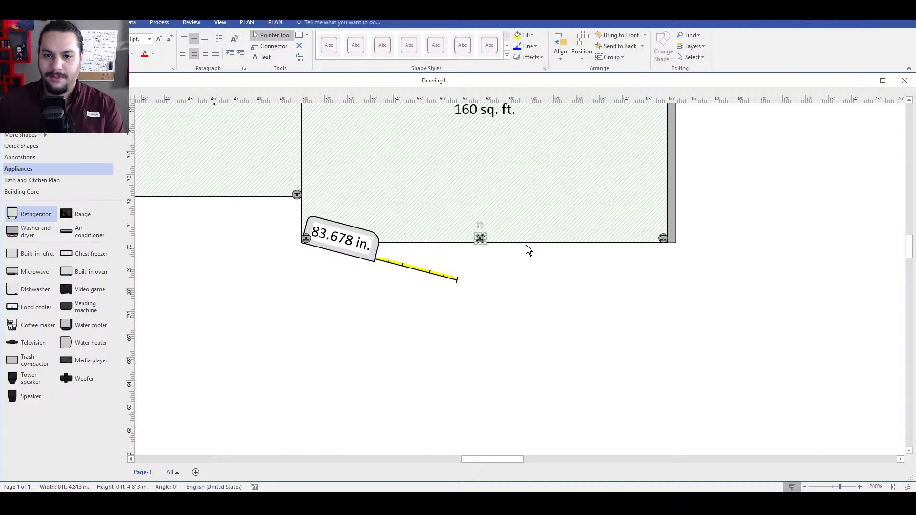
key(Right)
key(Right)
key(Right)
key(Right)
- Adjust the free end of the measurement at the Kitchen's lower-left corner, and move the whole measurement clear below the Kitchen
click(458, 290)
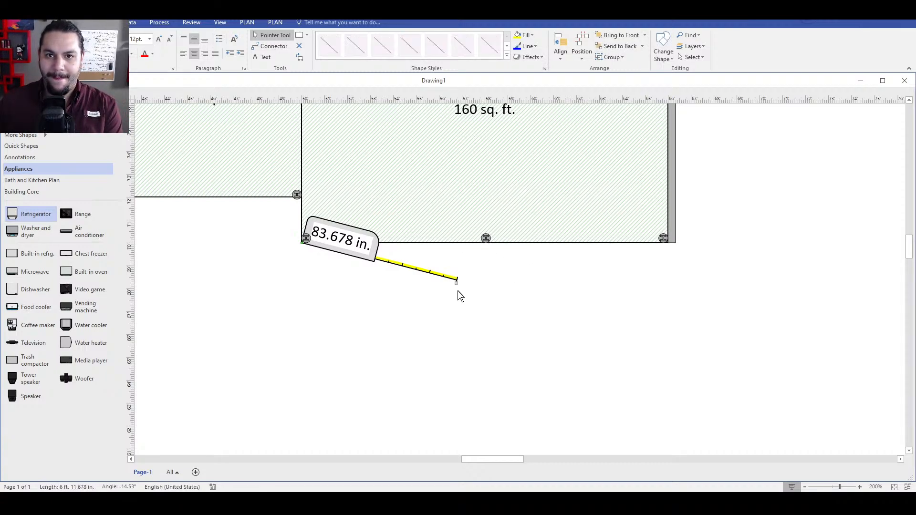
mouse_move(457, 281)
mouse_down()
mouse_move(484, 239)
mouse_move(458, 282)
mouse_up()
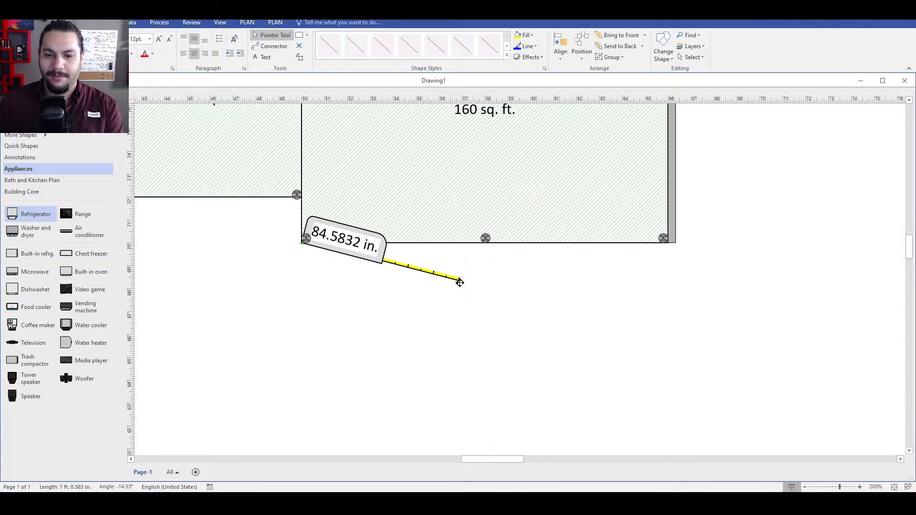
mouse_move(459, 282)
mouse_down()
mouse_move(485, 239)
mouse_move(445, 291)
mouse_up()
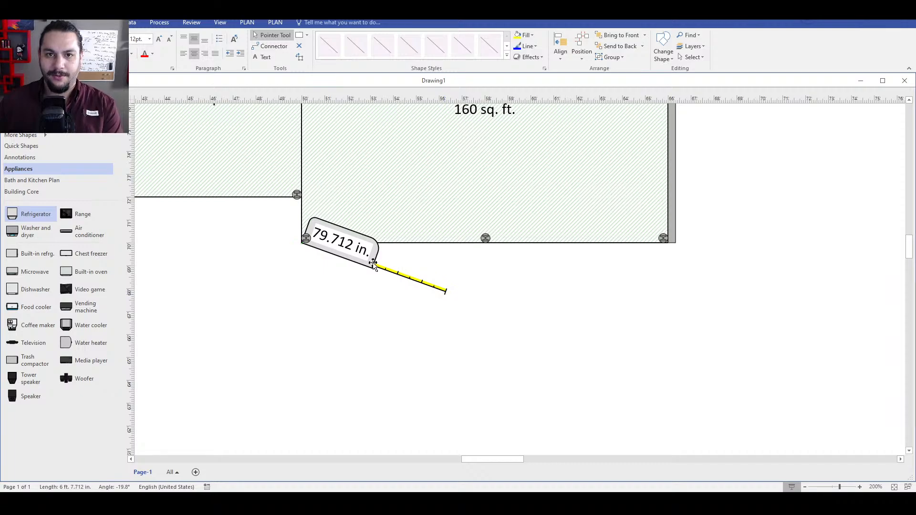
click(452, 300)
click(355, 254)
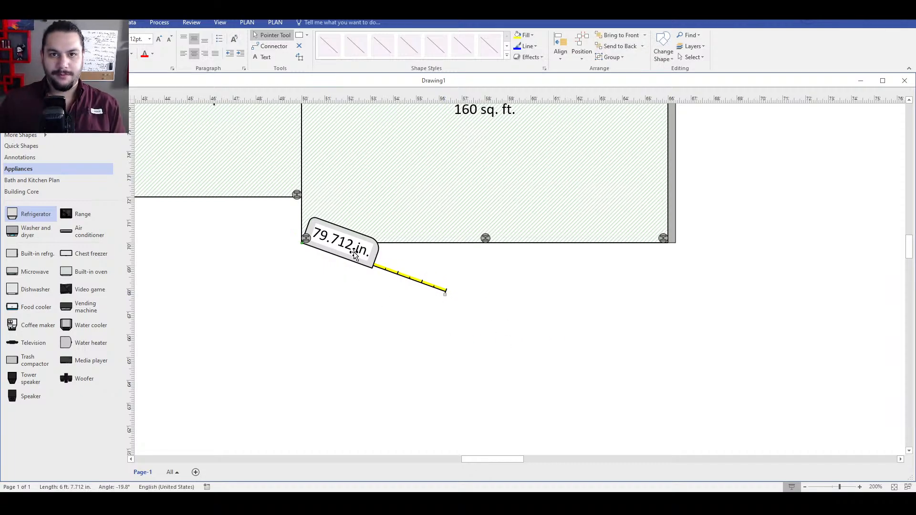
drag(352, 254, 423, 377)
click(423, 277)
scroll(415, 274, down, 1)
scroll(372, 267, up, 2)
click(273, 241)
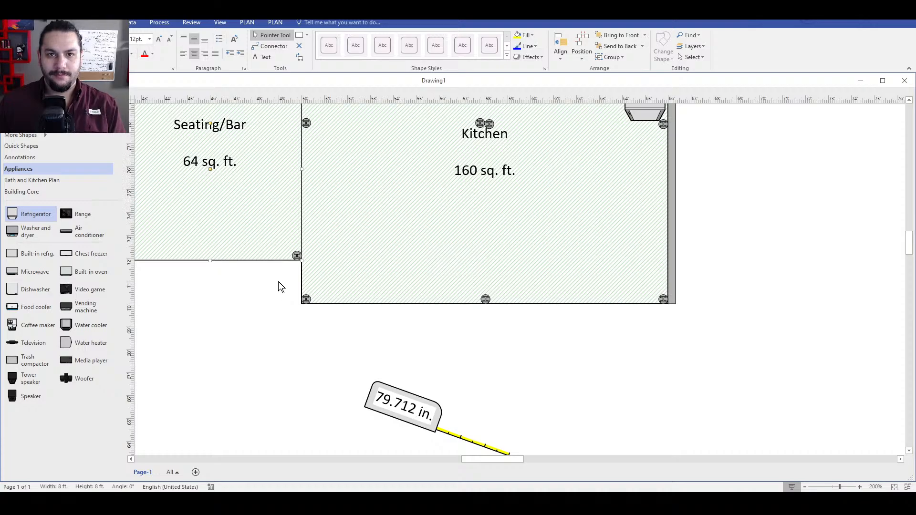
click(276, 283)
drag(266, 277, 690, 332)
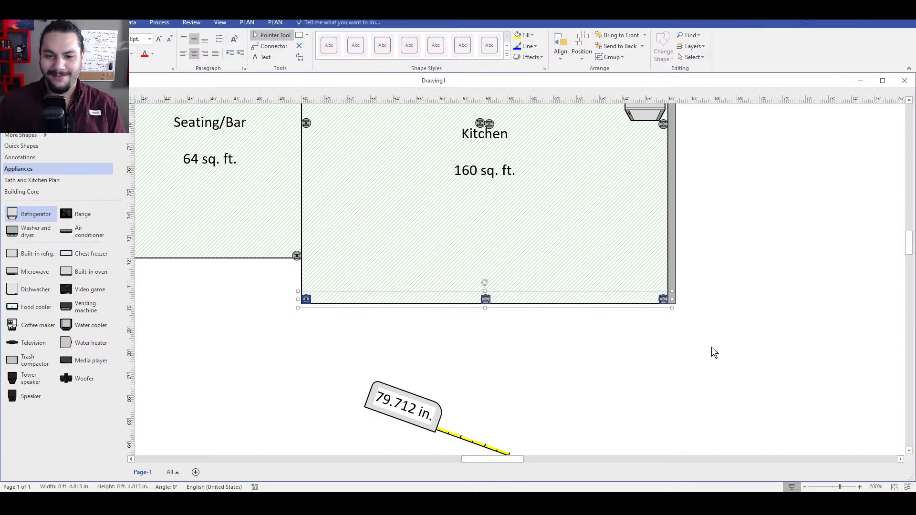
click(711, 349)
- Move the small column on the Kitchen's left edge down toward its middle, and delete the two adjacent columns above the Kitchen label
scroll(716, 340, up, 2)
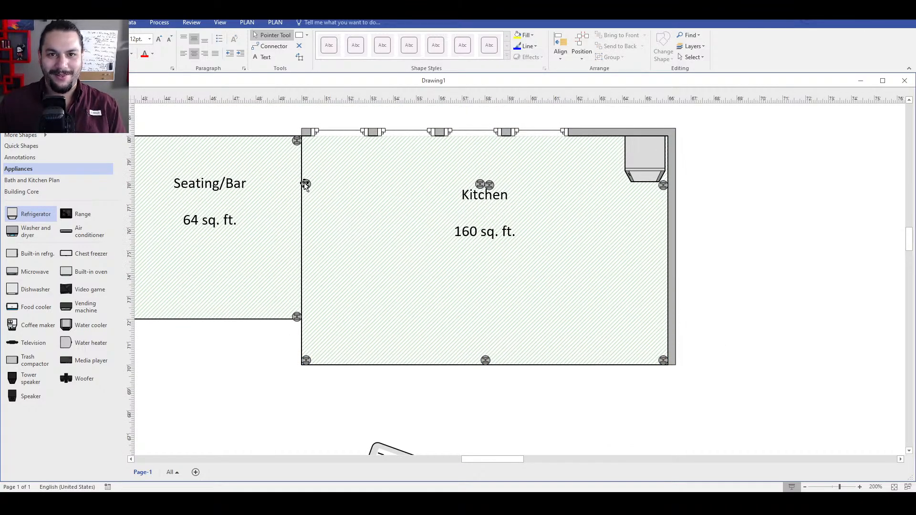
scroll(695, 265, down, 1)
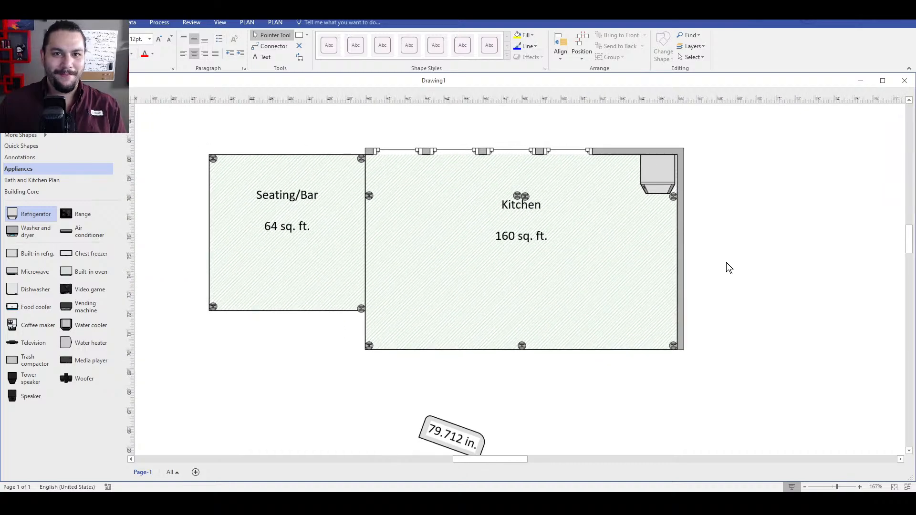
click(377, 198)
drag(377, 199, 377, 234)
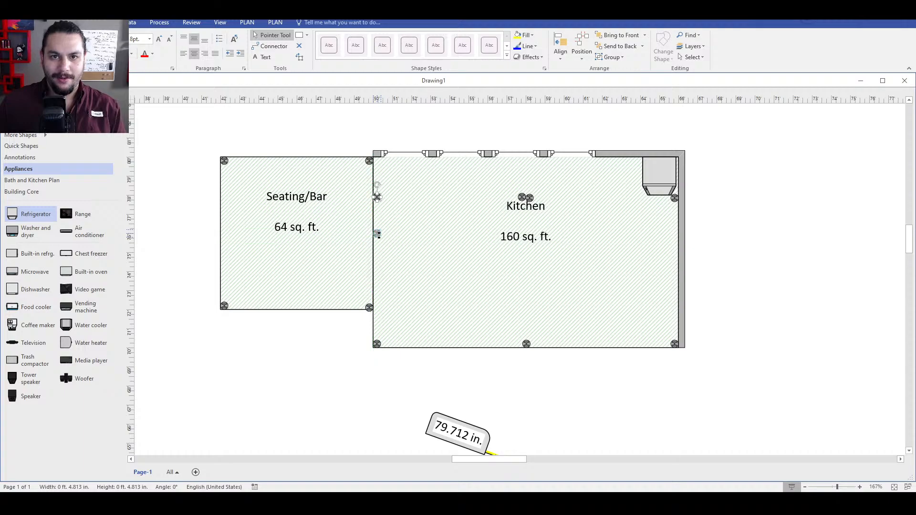
click(748, 233)
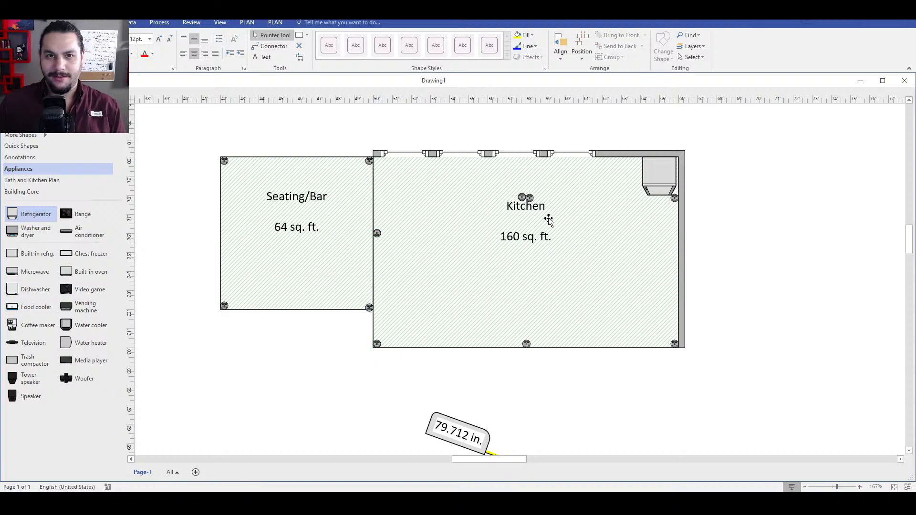
click(525, 197)
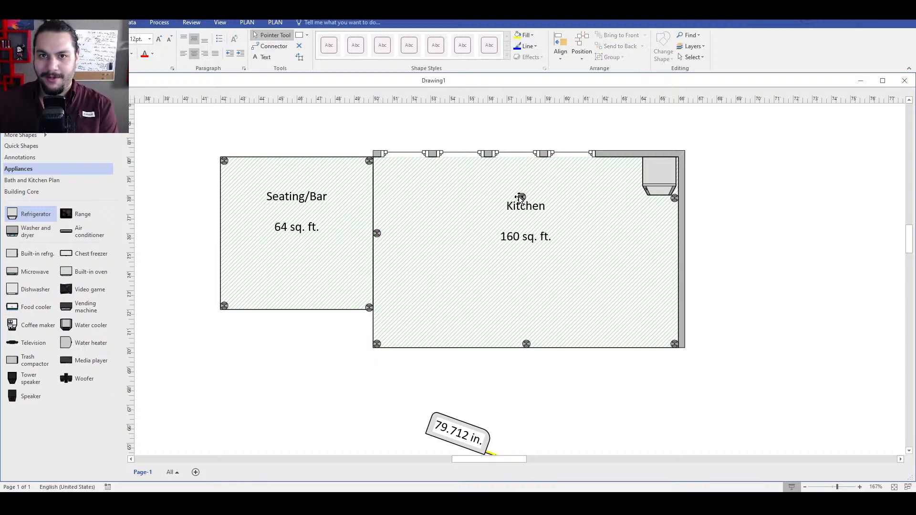
key(Delete)
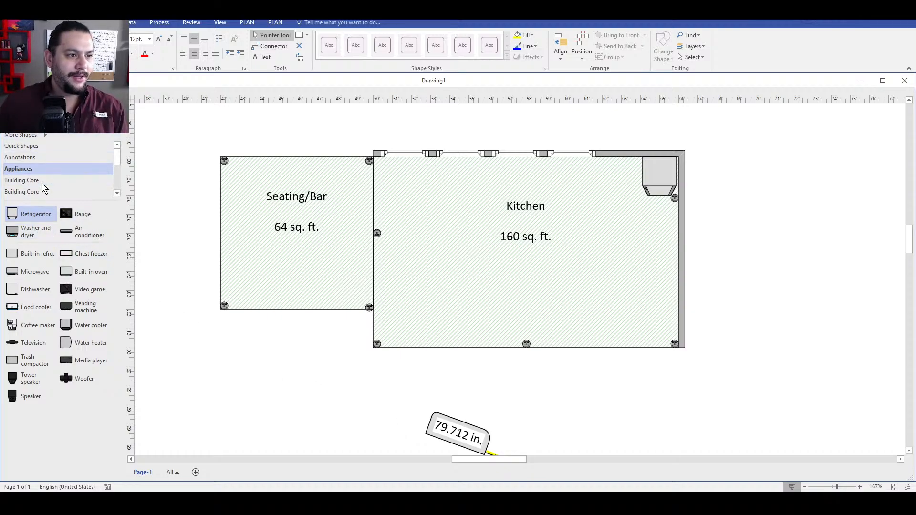
- Add a Space from the Walls, Shell and Structure shapes below Seating/Bar and set its space use to Sidewalk
scroll(52, 182, down, 5)
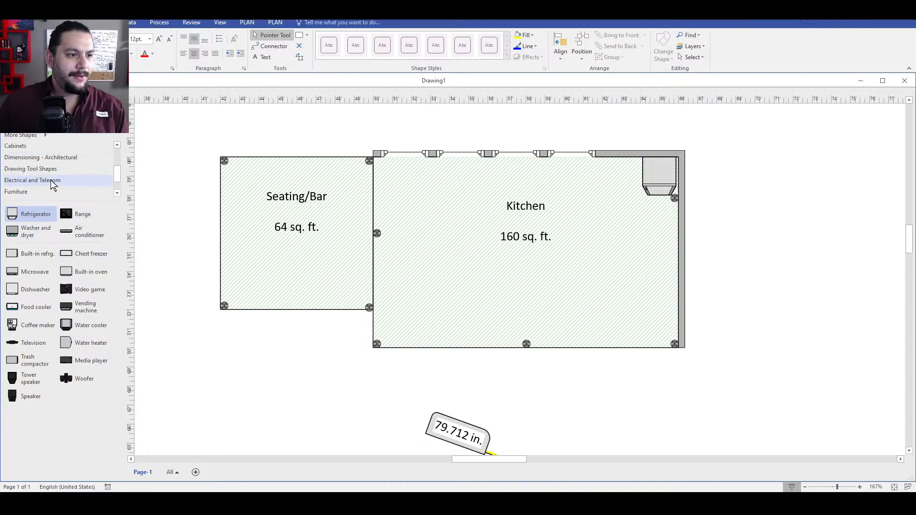
scroll(67, 185, down, 2)
click(64, 191)
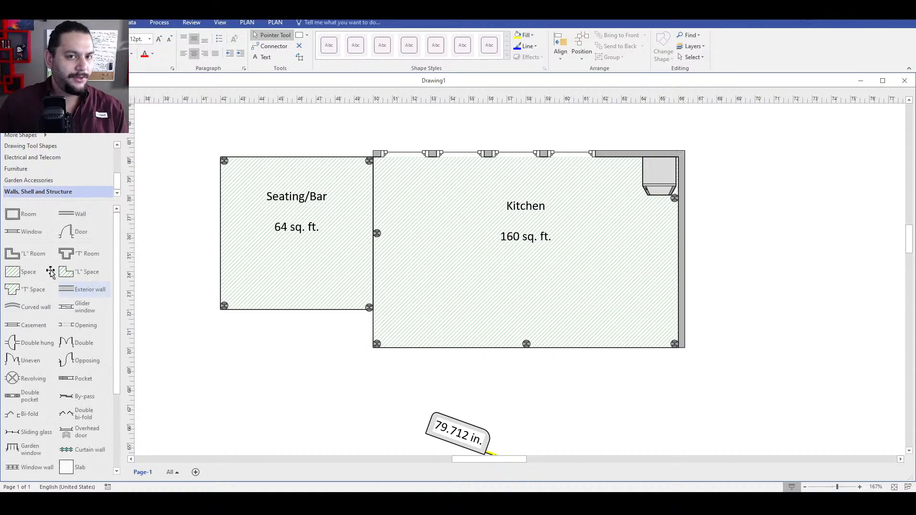
drag(19, 271, 270, 391)
right_click(344, 387)
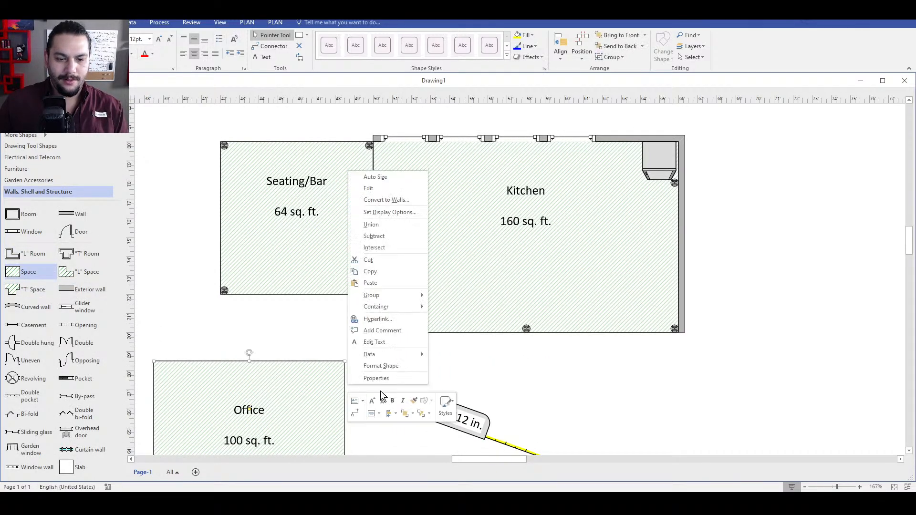
click(384, 380)
text(Sid)
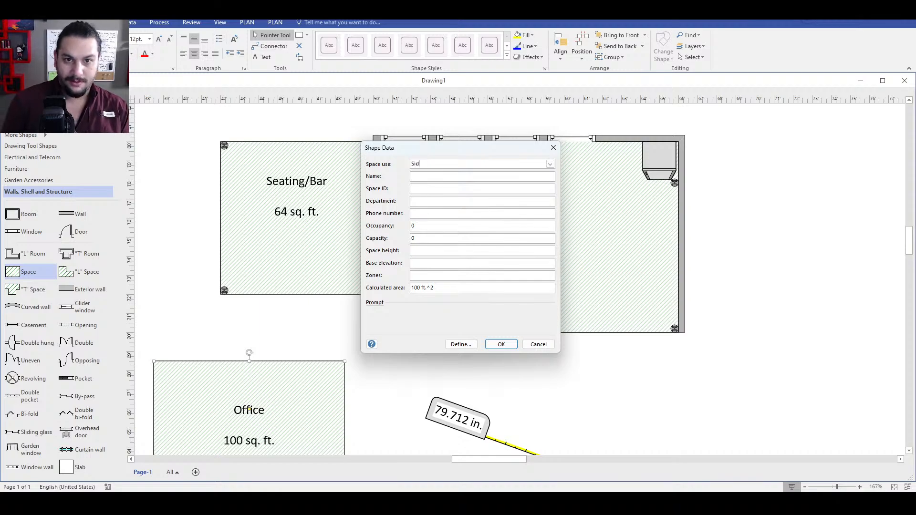
text(ewalk)
key(Return)
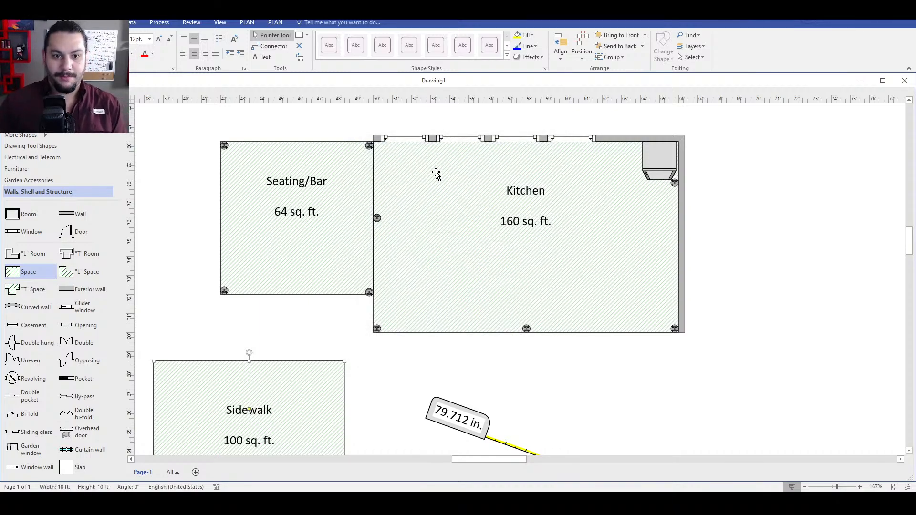
- Reduce the Sidewalk space's height to 1 ft. and measure its right side from upper to lower corner
scroll(258, 383, down, 3)
scroll(258, 382, down, 3)
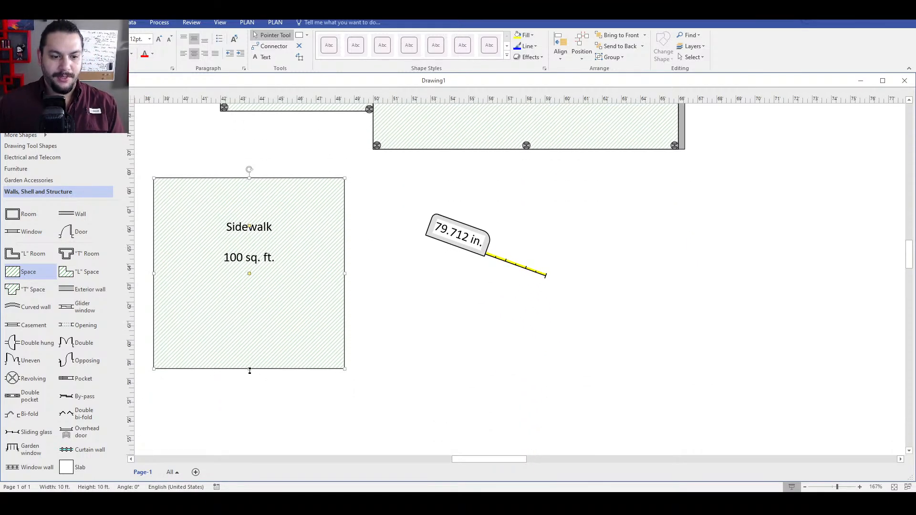
drag(249, 370, 254, 197)
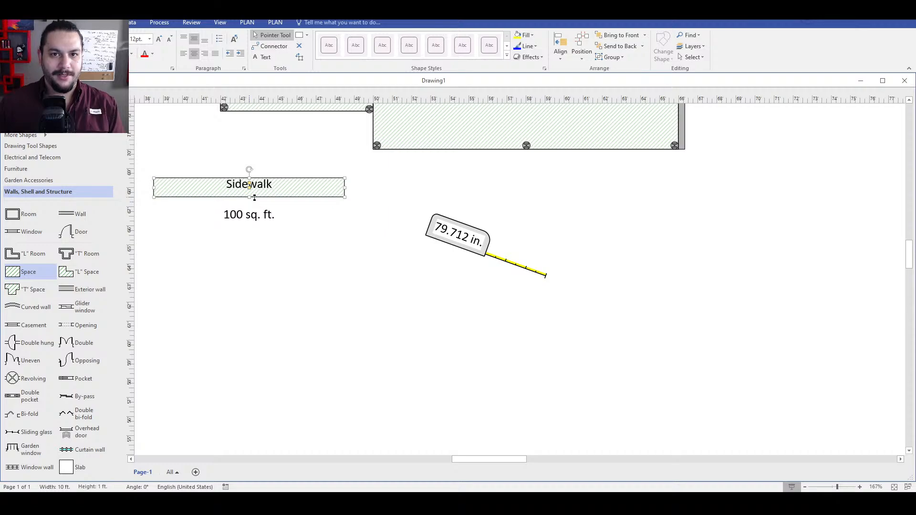
click(444, 237)
drag(427, 234, 344, 178)
drag(543, 280, 344, 197)
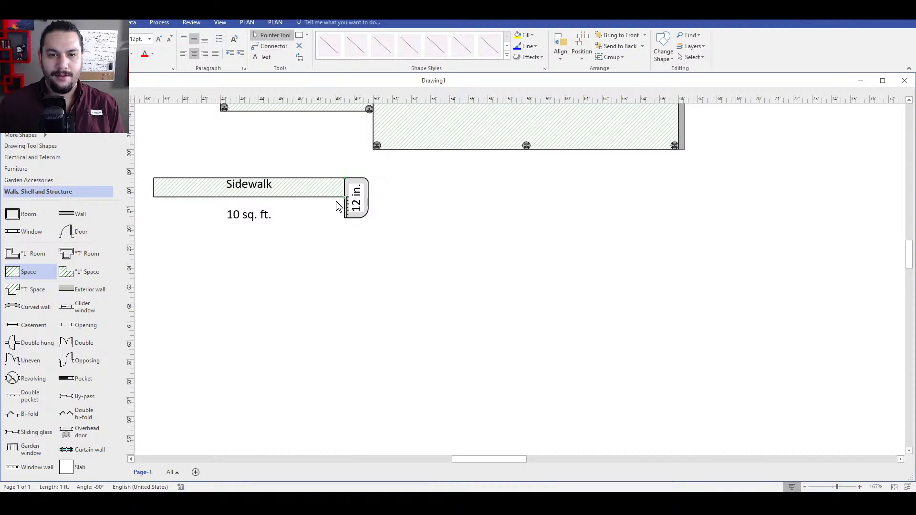
- Increase the Sidewalk space's height to 2 ft. 6 in. and move the measurement away from it, below the plan
click(267, 206)
drag(247, 197, 248, 226)
click(349, 219)
drag(349, 220, 486, 347)
- Move the Sidewalk just below the Kitchen and stretch it past the left side of Seating/Bar and the right side of the Kitchen
scroll(343, 282, up, 3)
click(321, 279)
drag(320, 279, 660, 255)
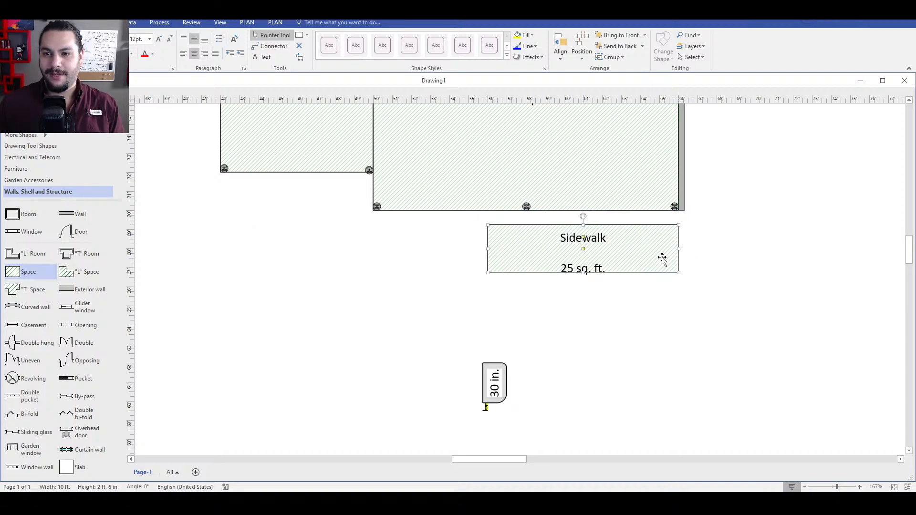
drag(488, 249, 176, 253)
scroll(431, 321, up, 1)
scroll(431, 321, up, 1)
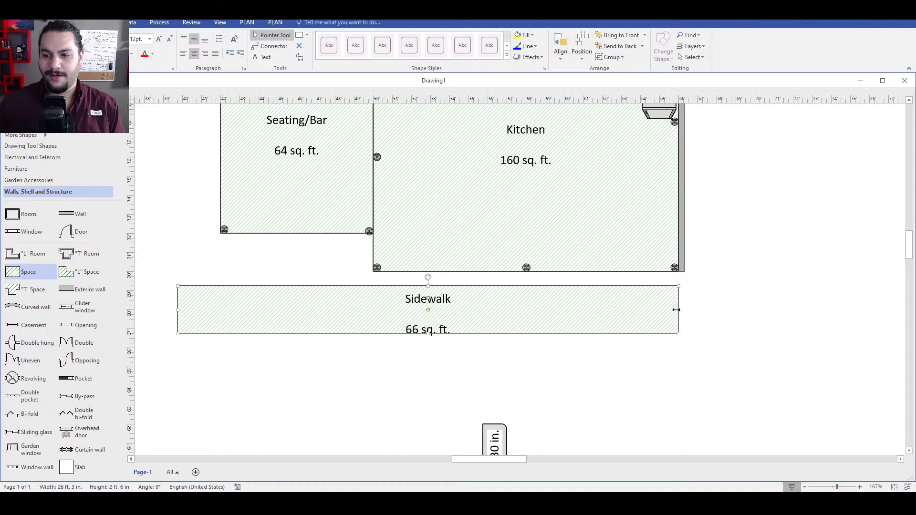
drag(676, 310, 806, 309)
click(640, 382)
scroll(536, 312, up, 1)
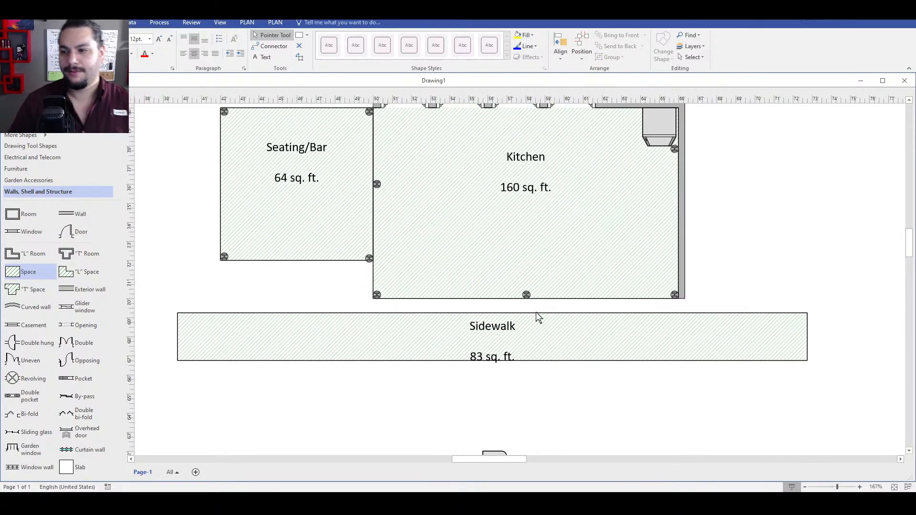
- Try adding an "L" Space at the left end of the Sidewalk
scroll(536, 313, down, 2)
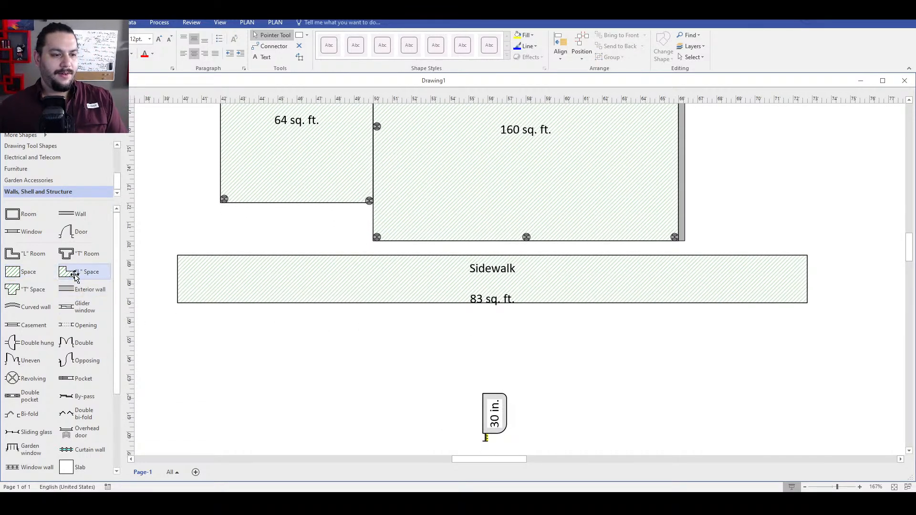
drag(75, 278, 288, 378)
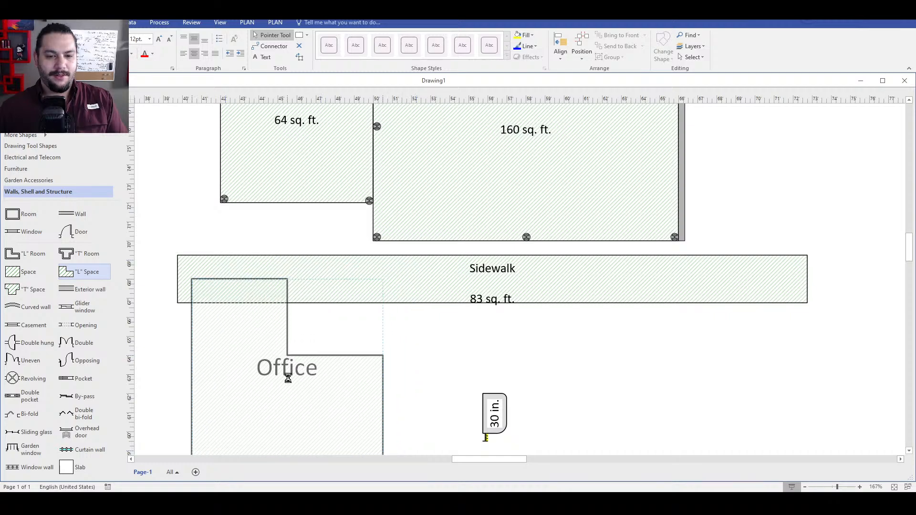
scroll(305, 350, up, 3)
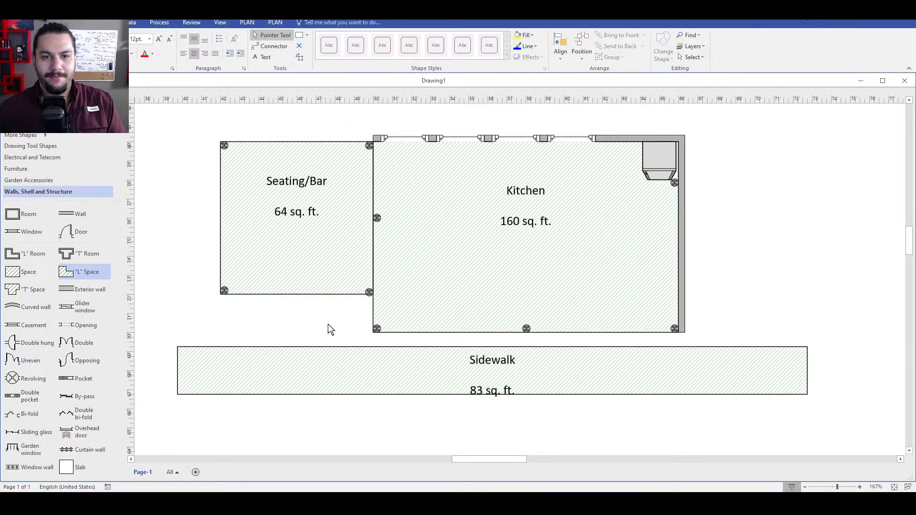
scroll(328, 327, down, 2)
scroll(327, 300, up, 1)
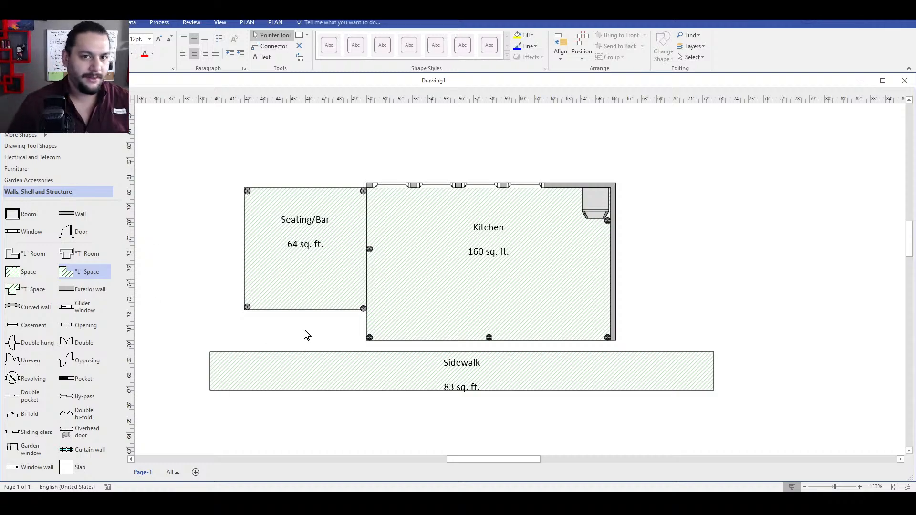
scroll(65, 297, down, 3)
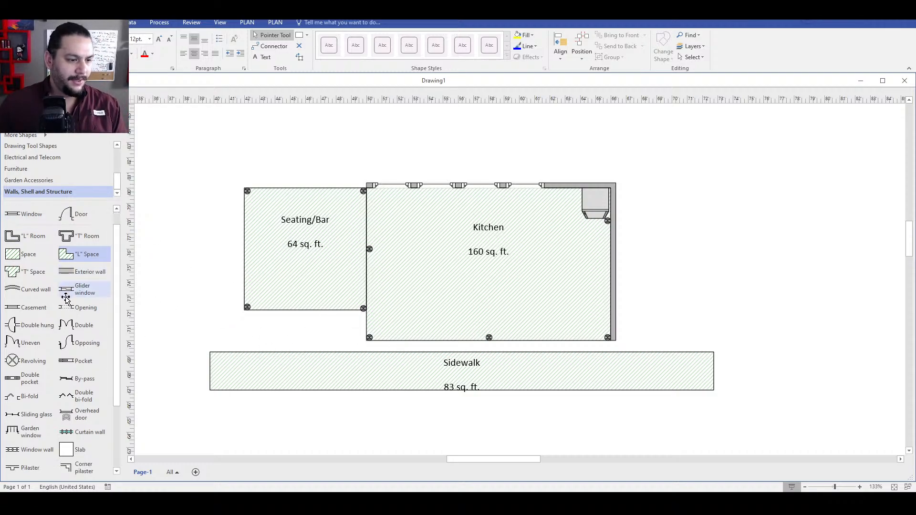
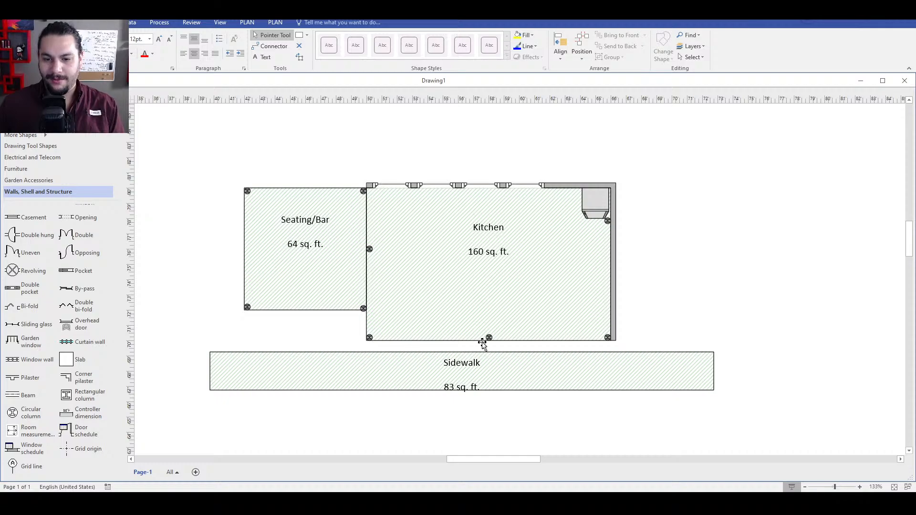
- Duplicate the three columns on the Kitchen's lower edge and align the copies along its upper edge
click(368, 338)
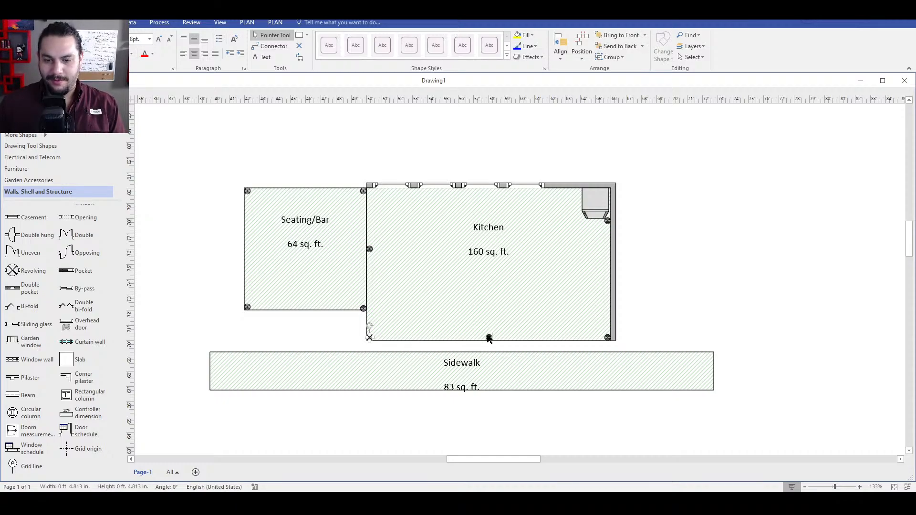
drag(490, 338, 490, 339)
drag(610, 343, 607, 339)
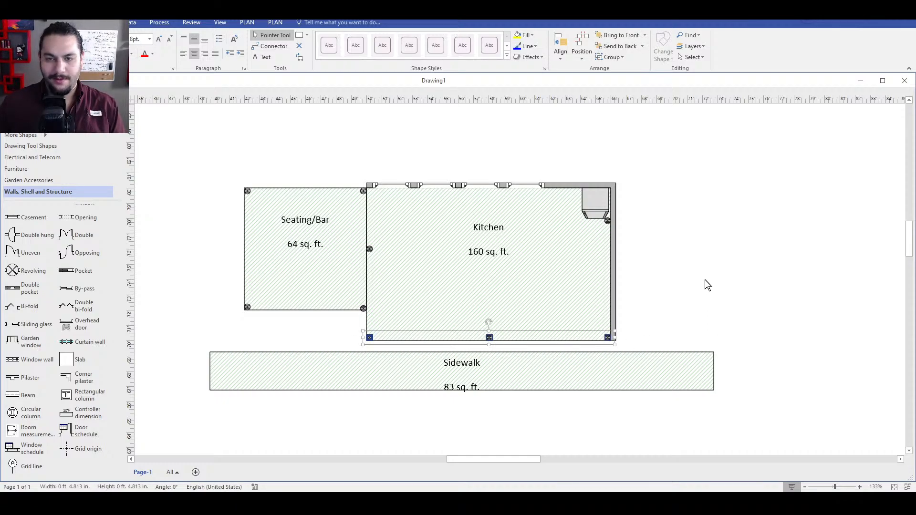
key(ctrl+x)
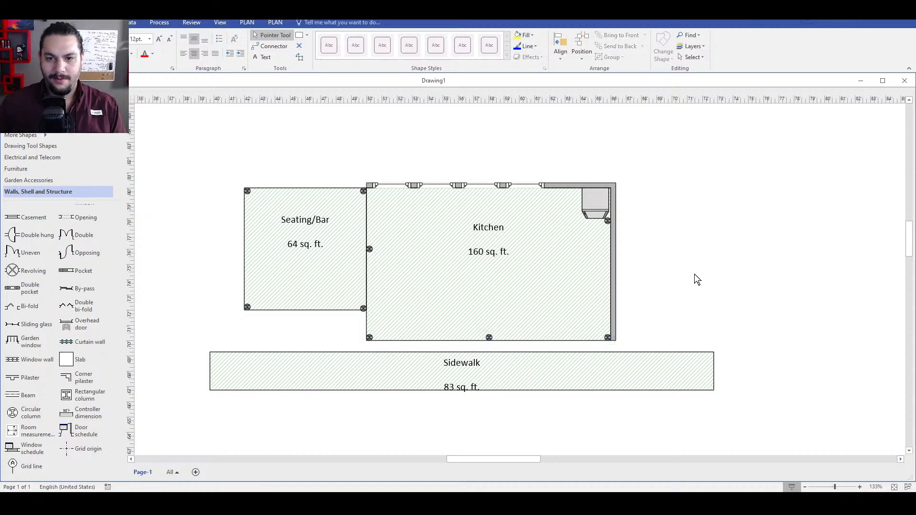
key(ctrl+v)
drag(694, 268, 489, 192)
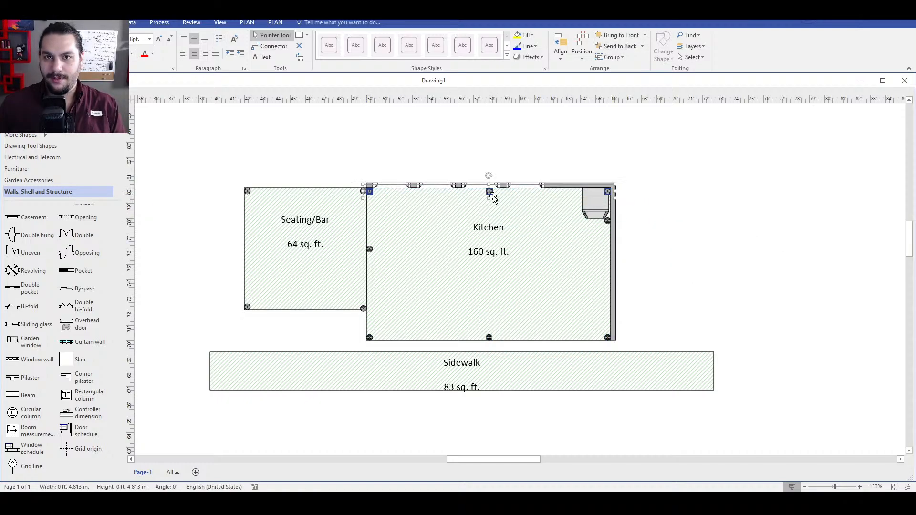
click(648, 217)
- Delete the columns along the Kitchen's upper edge and the one below the appliance near its upper-right corner
click(608, 190)
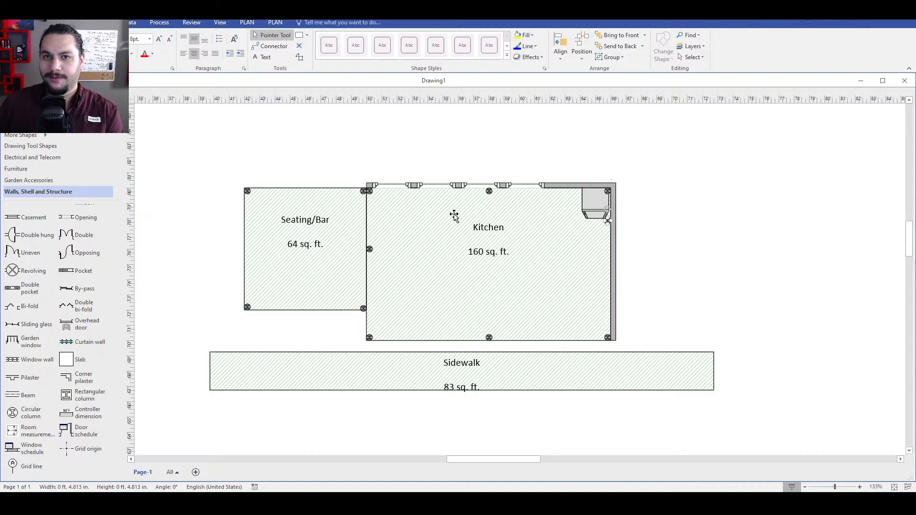
click(489, 191)
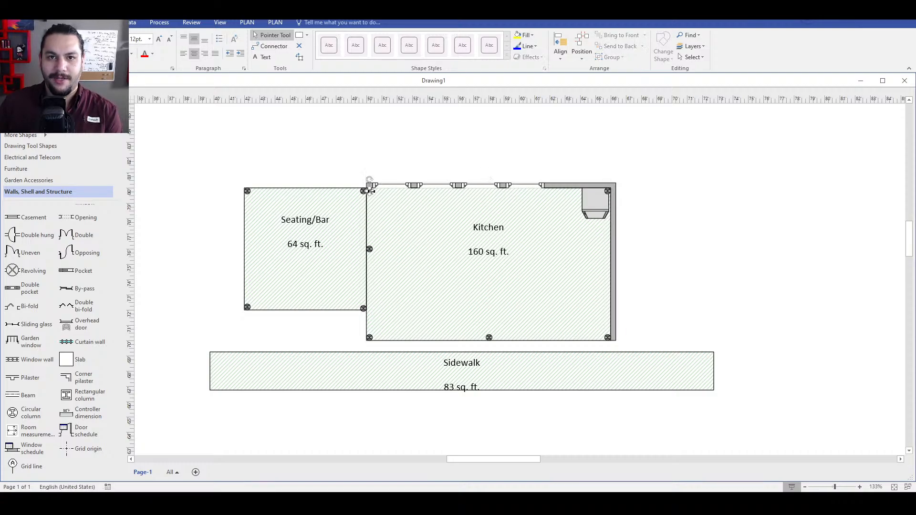
click(749, 255)
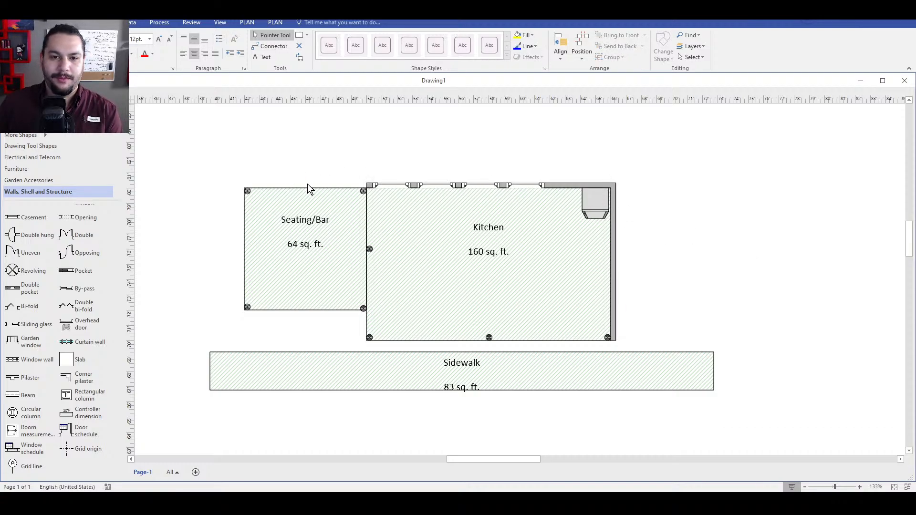
- Stretch the Seating/Bar space upward so its upper edge lines up with the outer face of the Kitchen's upper wall
click(363, 192)
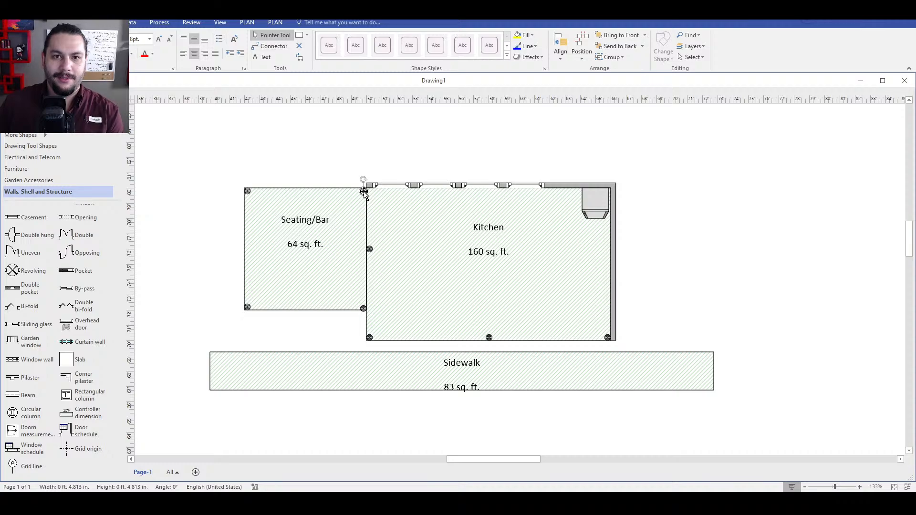
click(310, 209)
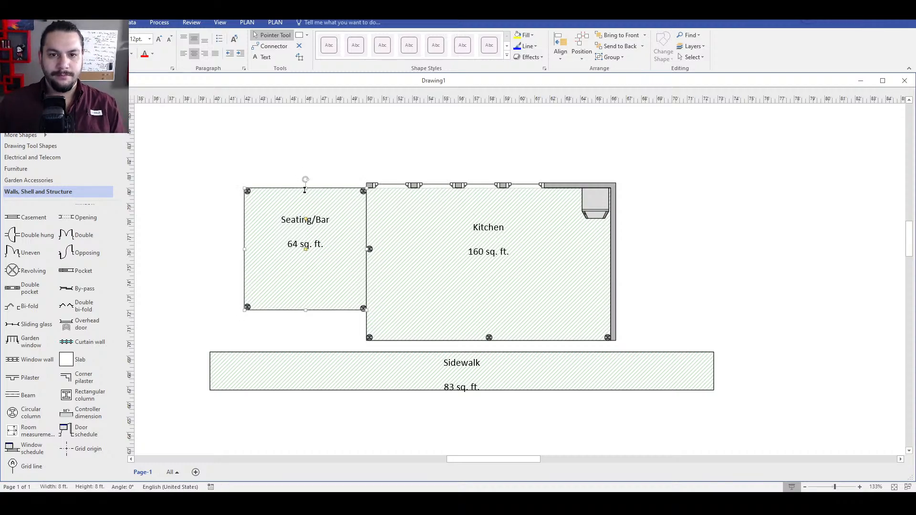
mouse_move(305, 187)
mouse_down()
mouse_move(305, 177)
mouse_move(305, 187)
mouse_up()
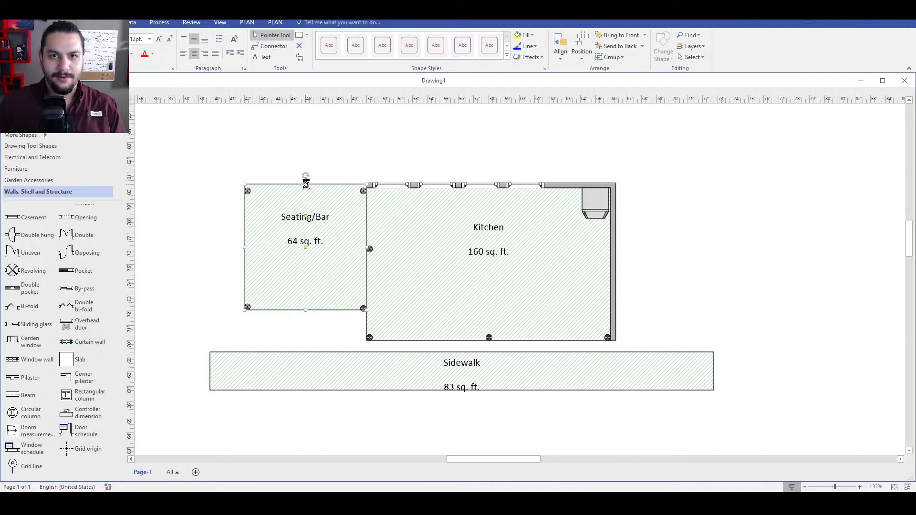
- Move the two upper Seating/Bar columns up into the corners of the enlarged space, level with each other
click(247, 192)
scroll(242, 196, up, 6)
drag(290, 224, 290, 208)
click(719, 160)
drag(816, 233, 811, 221)
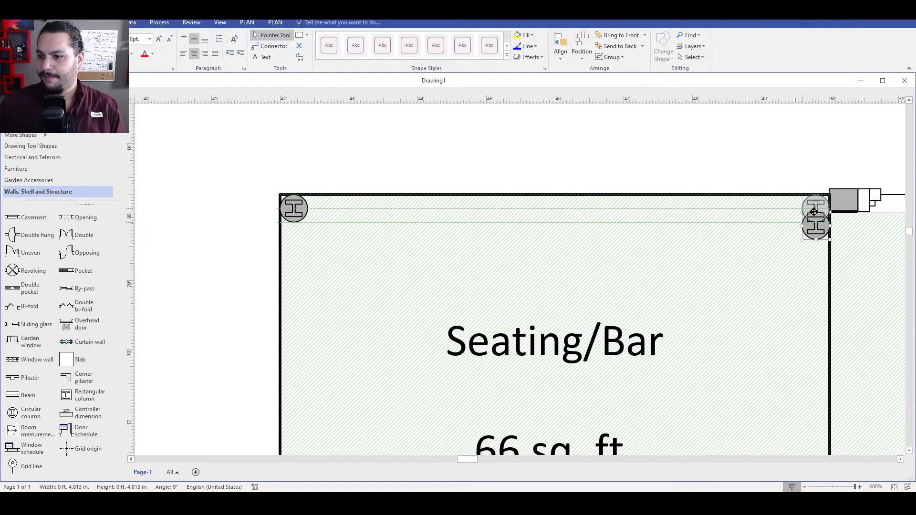
scroll(387, 272, down, 2)
scroll(387, 272, down, 4)
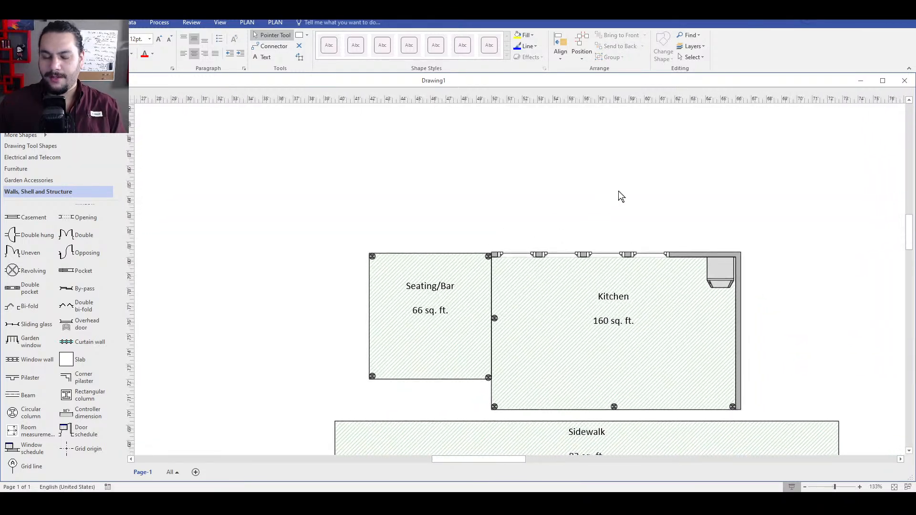
scroll(528, 174, down, 3)
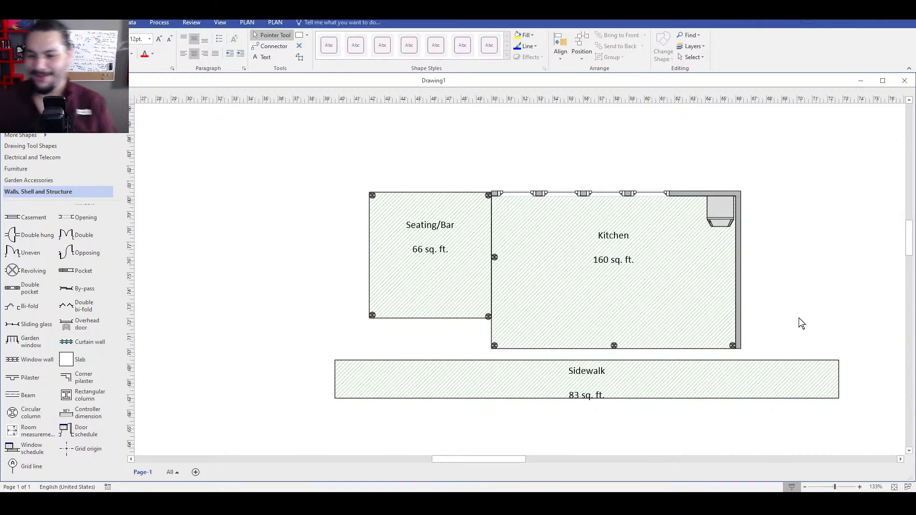
- Copy the column on the Kitchen's left edge and place a spare in the empty area right of the Kitchen
click(494, 258)
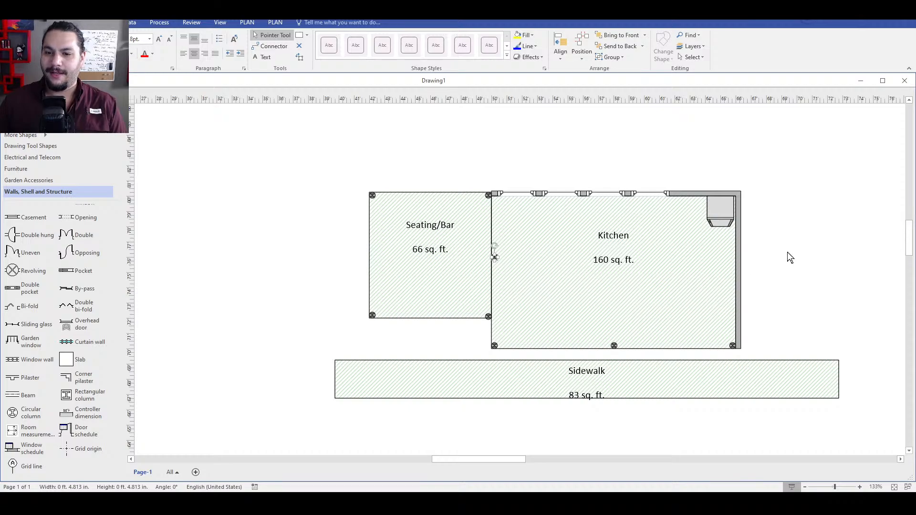
click(788, 245)
key(ctrl+v)
- Move the column on the Kitchen's left edge down to the midpoint of that edge, keeping it inside the Kitchen
click(494, 258)
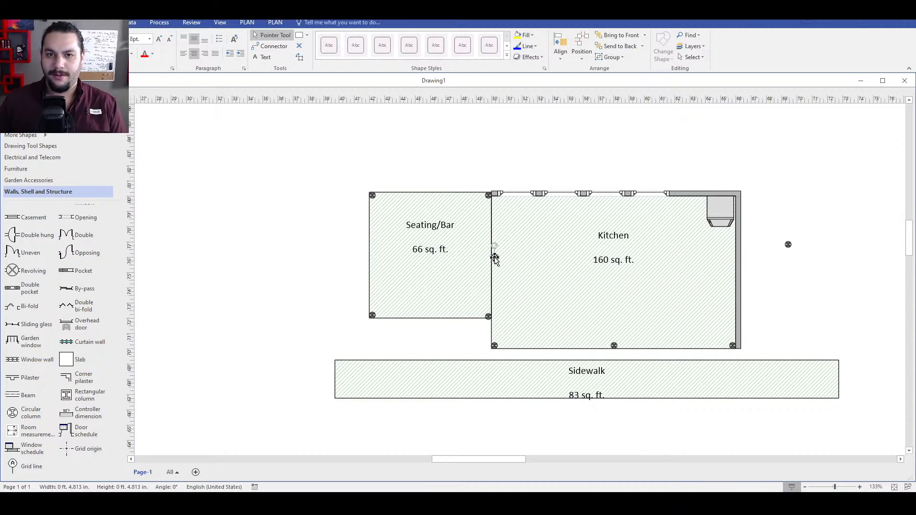
mouse_move(494, 259)
mouse_down()
mouse_move(493, 267)
mouse_move(490, 198)
mouse_move(489, 267)
mouse_up()
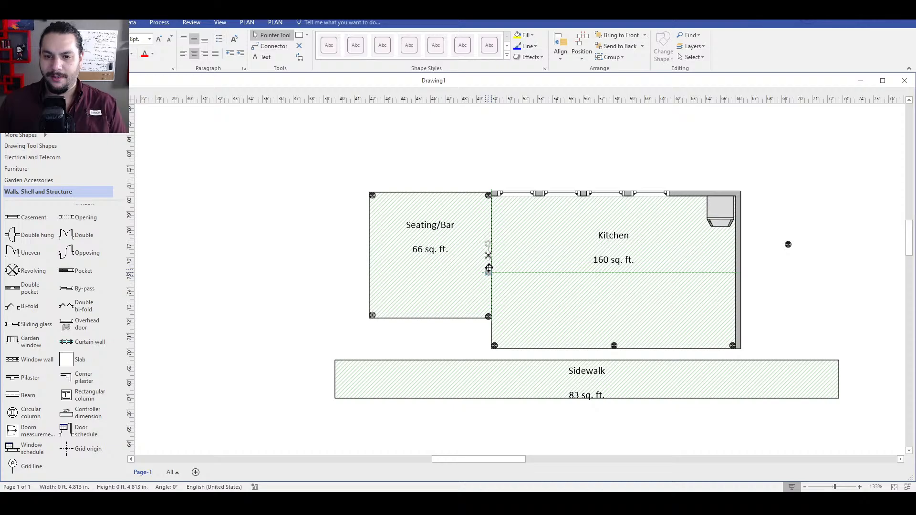
drag(489, 263, 495, 272)
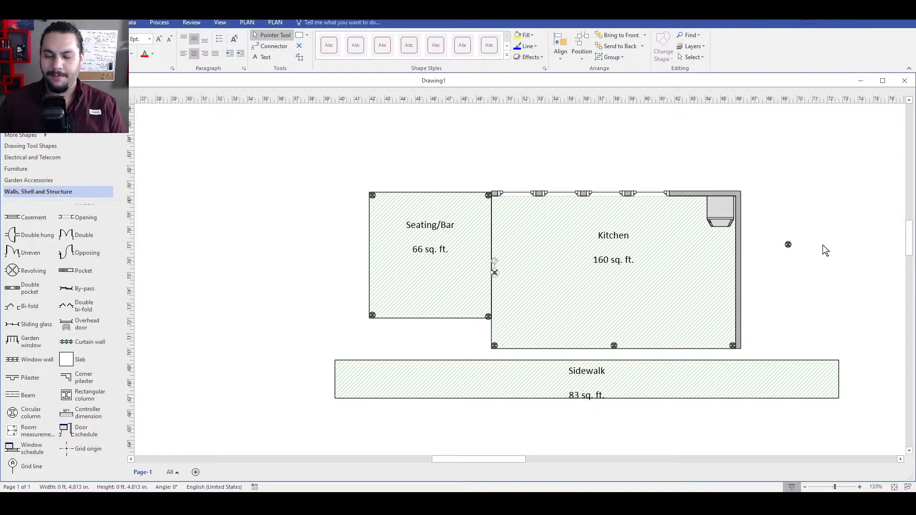
click(839, 234)
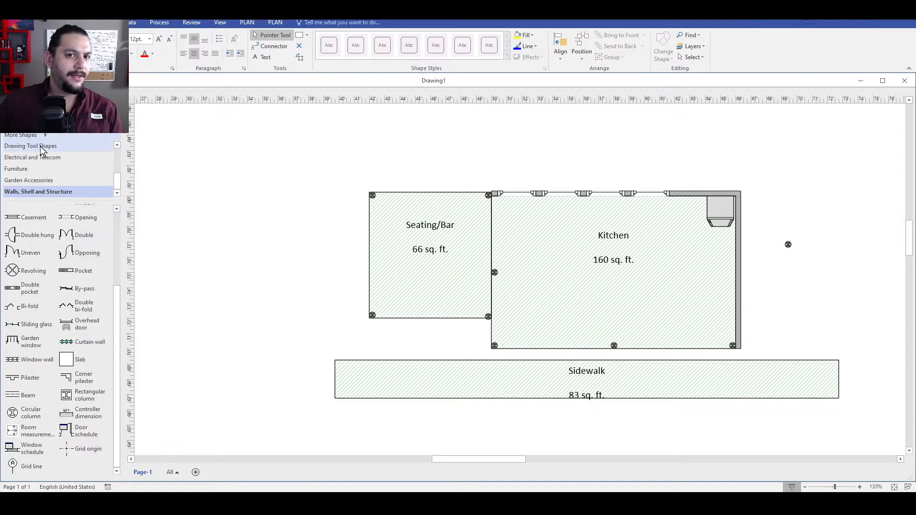
- Search the shape library for "counter tops" and for "counter"
scroll(68, 160, up, 3)
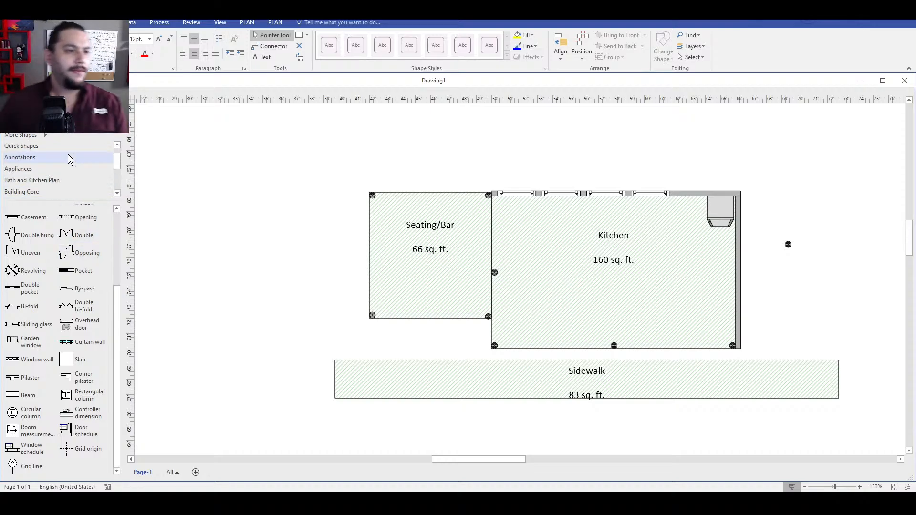
click(42, 123)
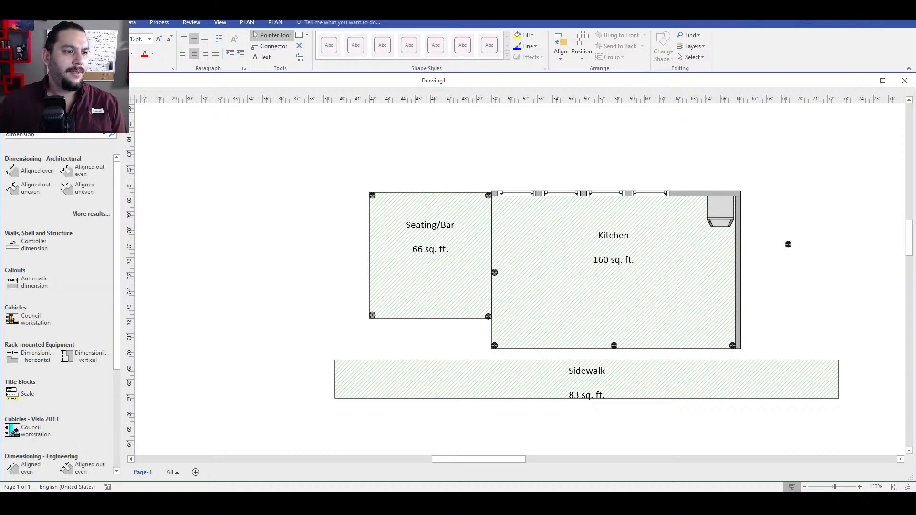
drag(41, 135, 8, 137)
text(counter)
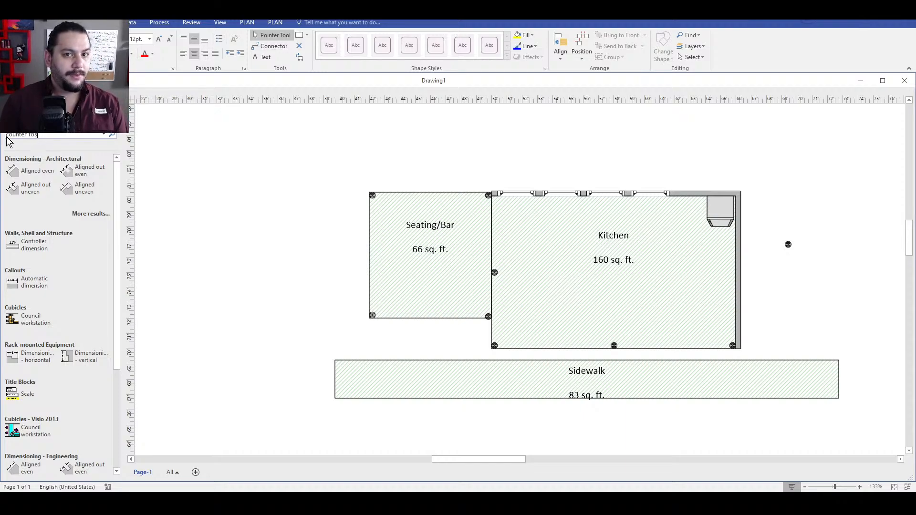
text( tops)
key(Return)
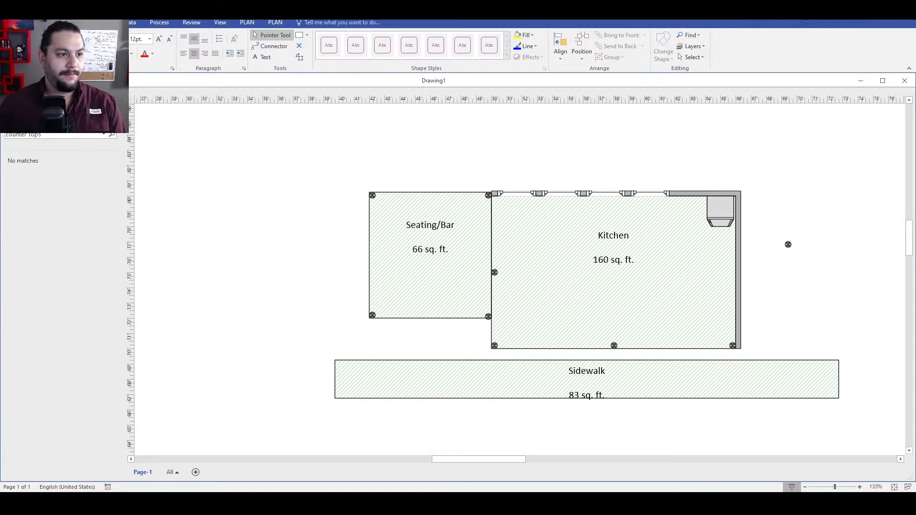
text(counter)
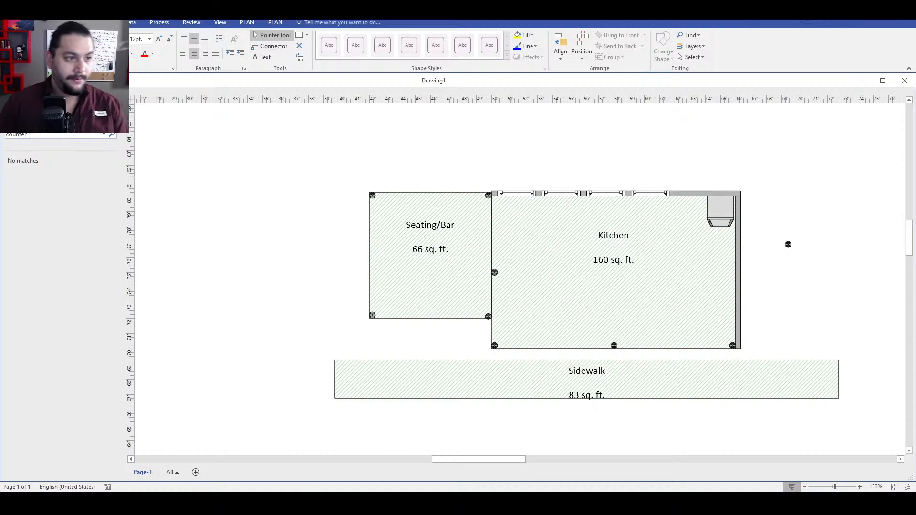
key(Return)
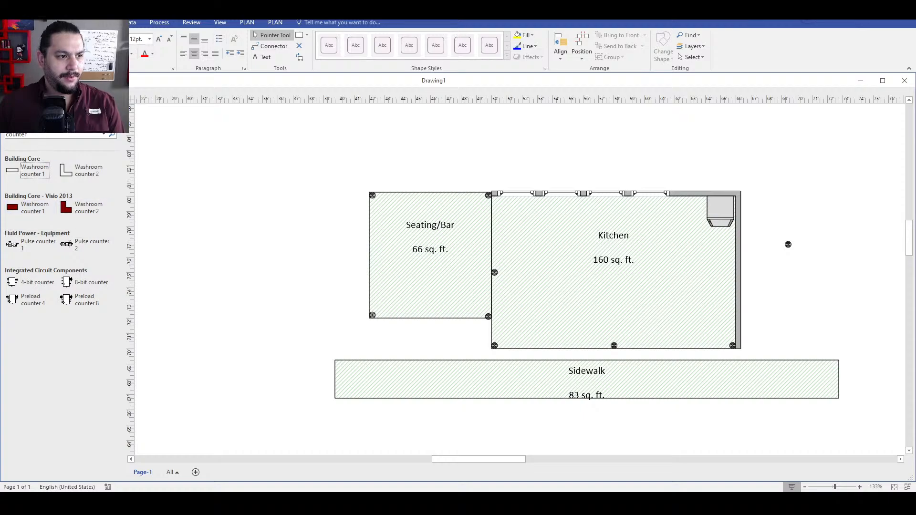
- Search the shape library for "kitchen" and look through the matching appliances, sinks, cabinets and surfaces
drag(28, 135, 3, 137)
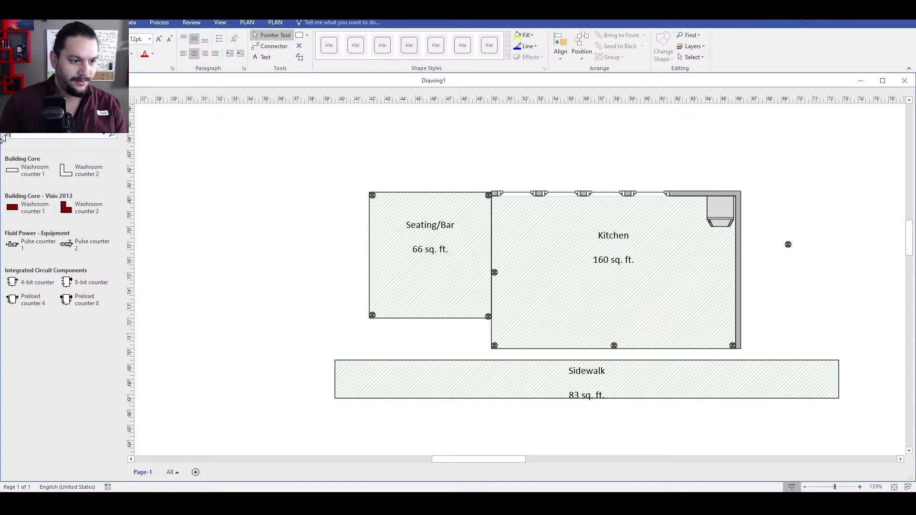
text(kitchen)
key(Return)
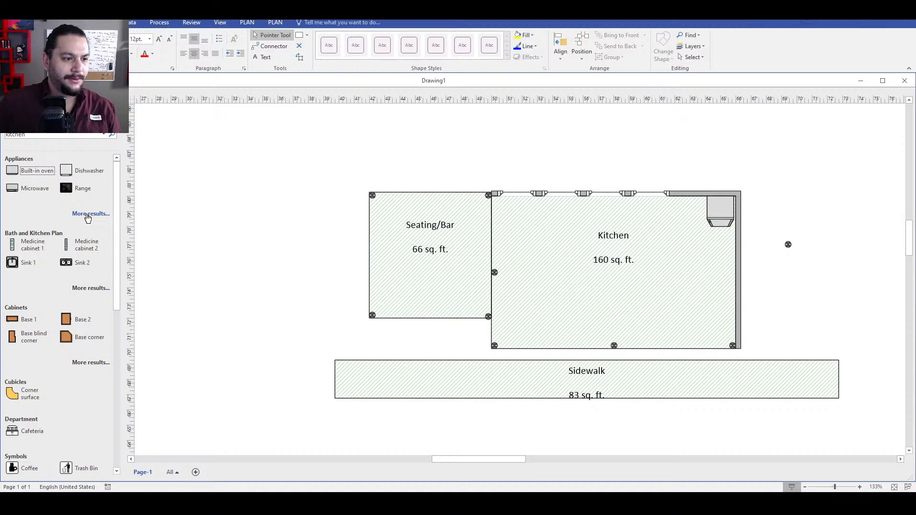
scroll(79, 348, down, 5)
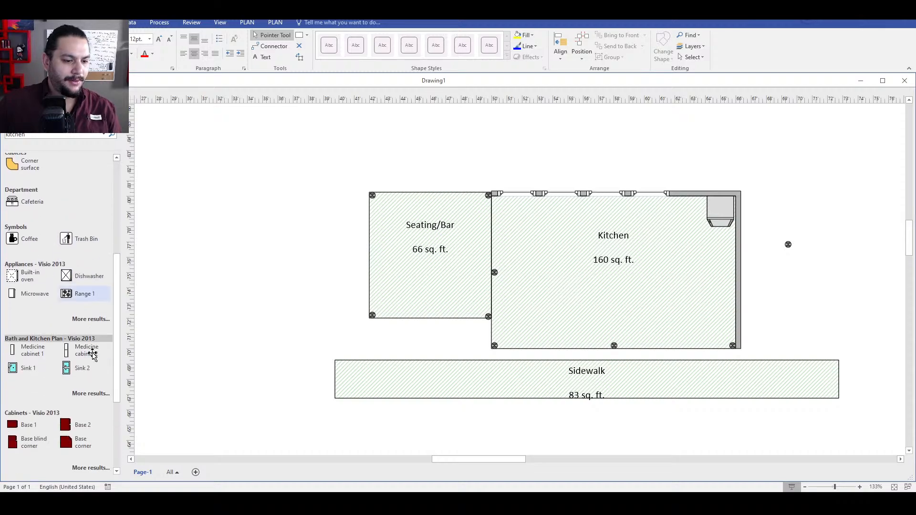
scroll(93, 354, down, 2)
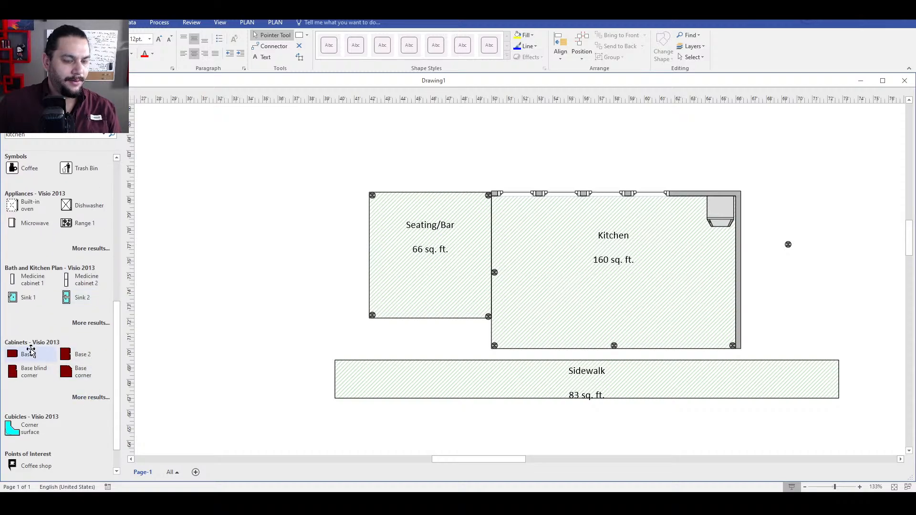
scroll(74, 381, down, 1)
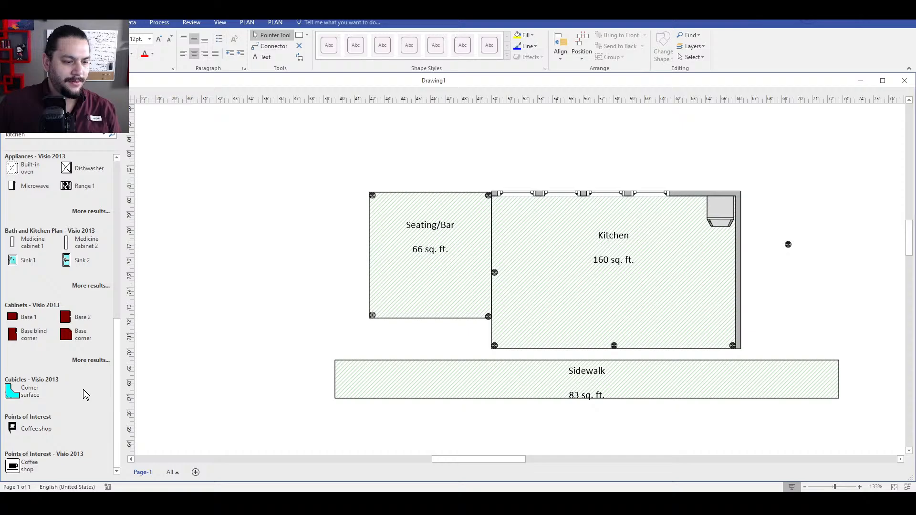
- Look through the kitchen shape results with the Appliances, Bath and Kitchen Plan, and Cabinets groups fully expanded
scroll(84, 376, up, 5)
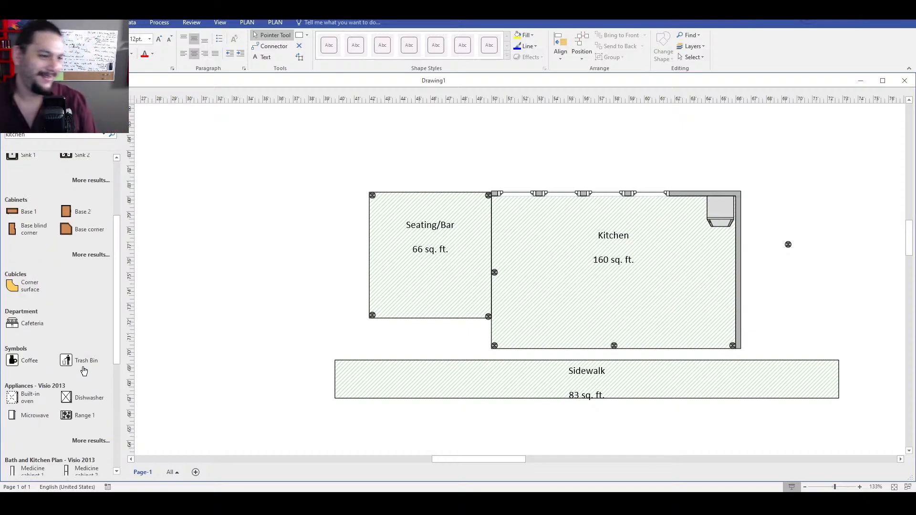
scroll(83, 371, up, 3)
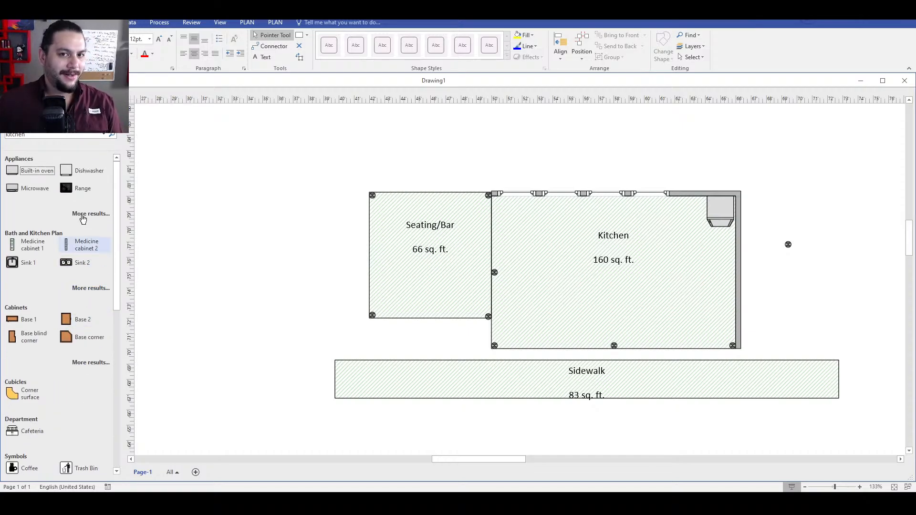
click(88, 215)
click(89, 307)
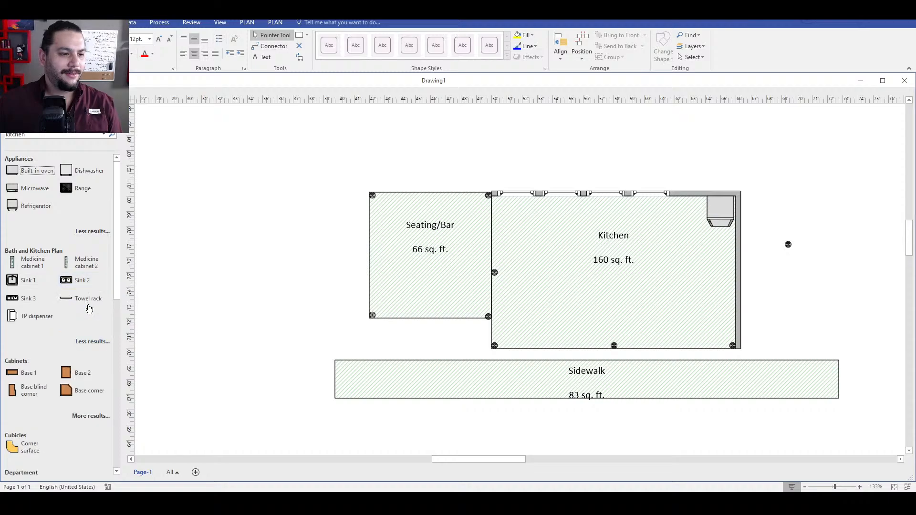
scroll(72, 320, down, 2)
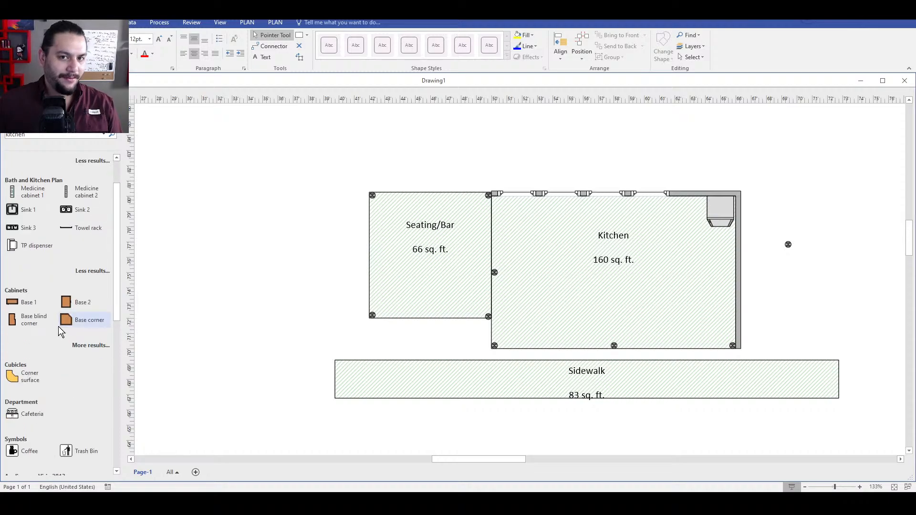
click(91, 345)
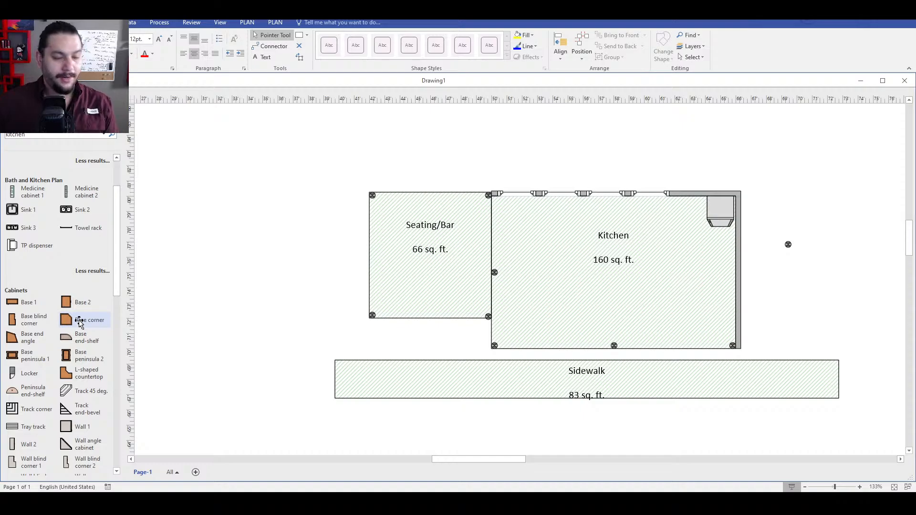
scroll(81, 334, down, 2)
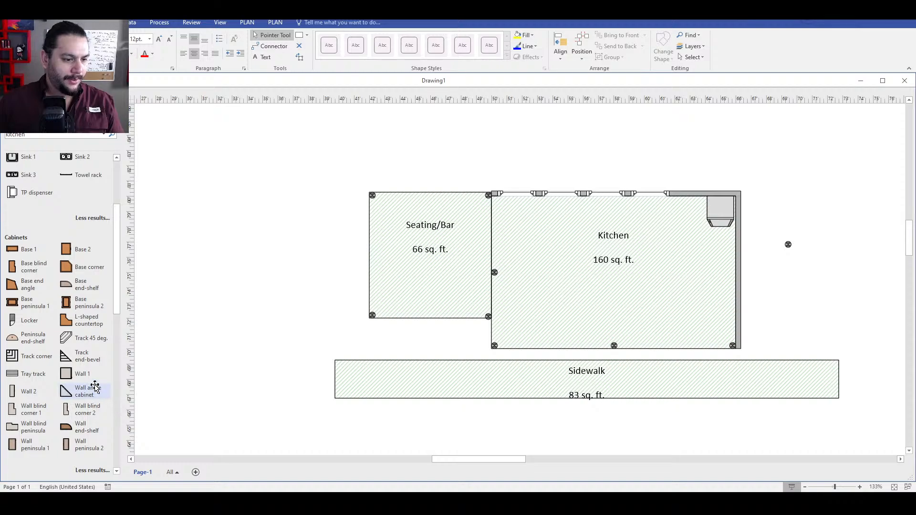
scroll(90, 432, down, 1)
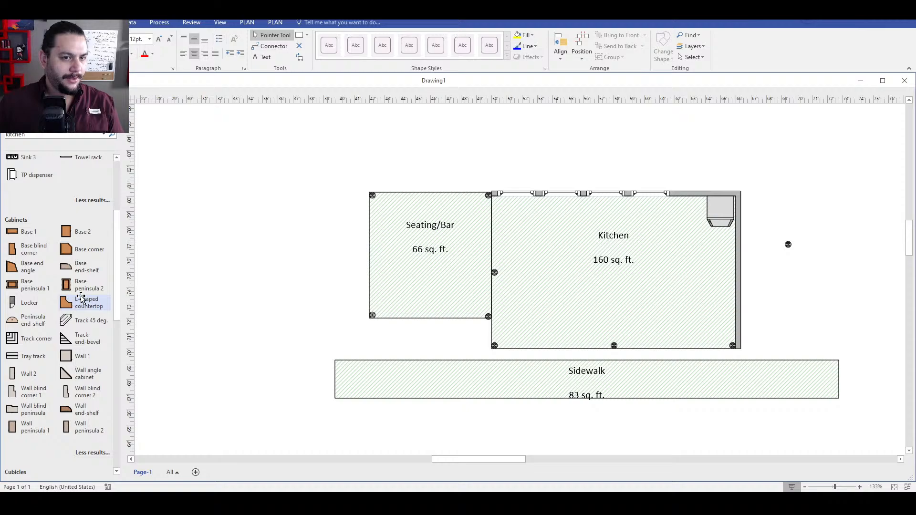
scroll(86, 316, up, 3)
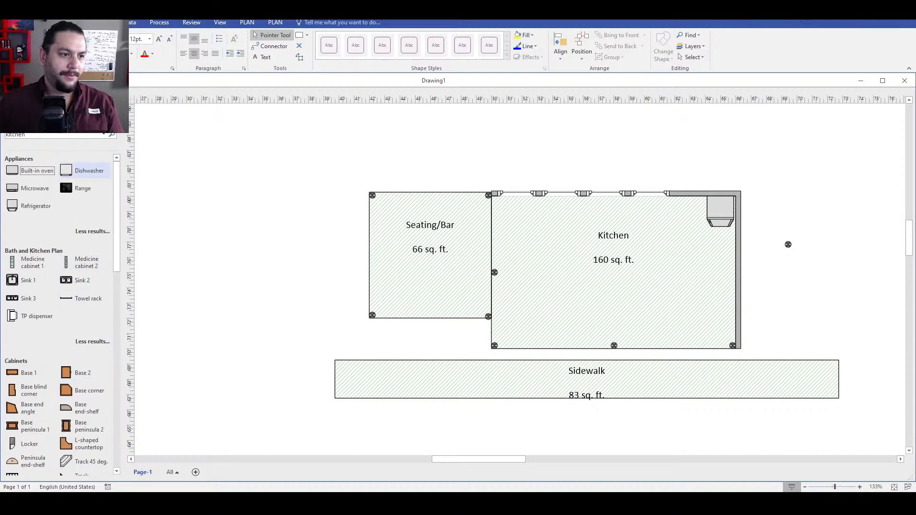
- Search the shapes for "counter" and place a Washroom counter 1 in the kitchen's upper-left corner, below the window wall
click(33, 134)
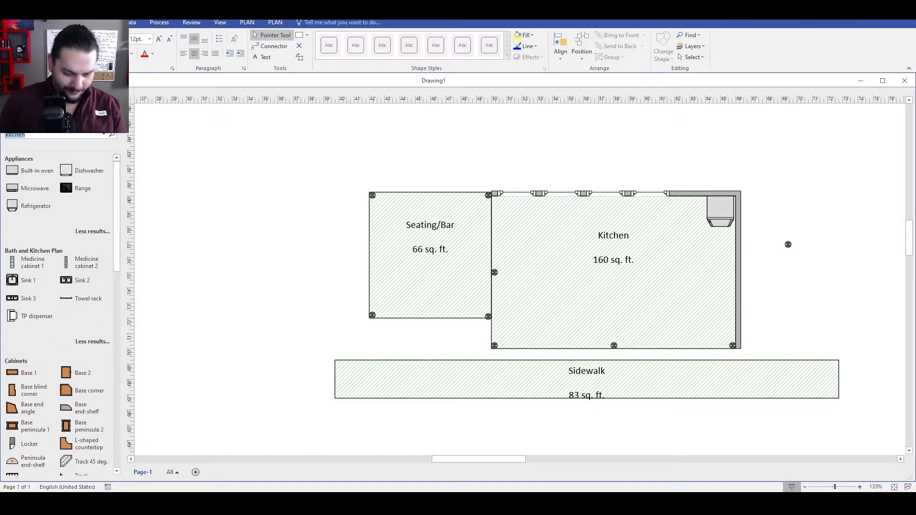
text(cou)
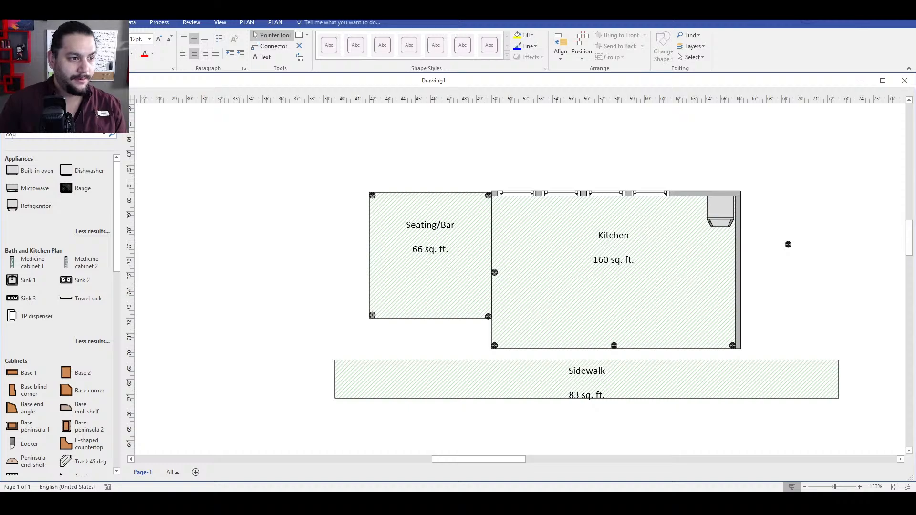
text(nter)
key(Return)
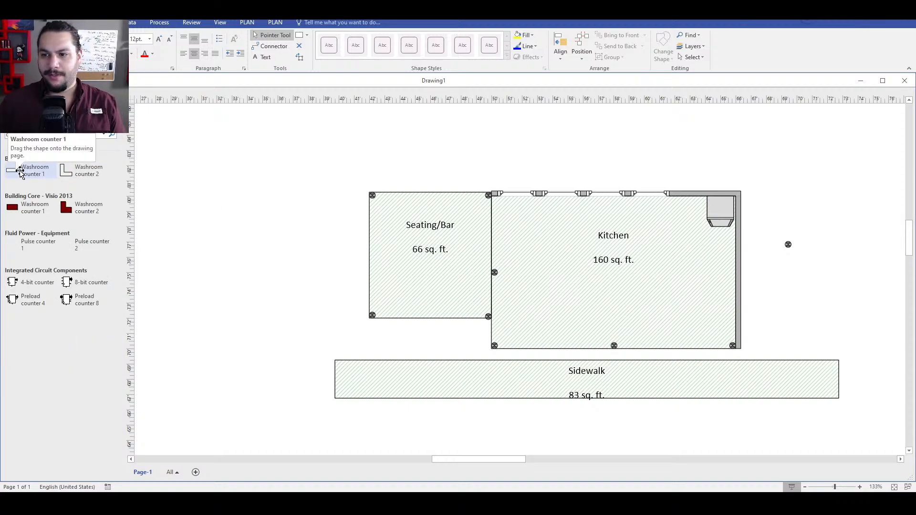
drag(22, 172, 536, 210)
scroll(563, 171, up, 4)
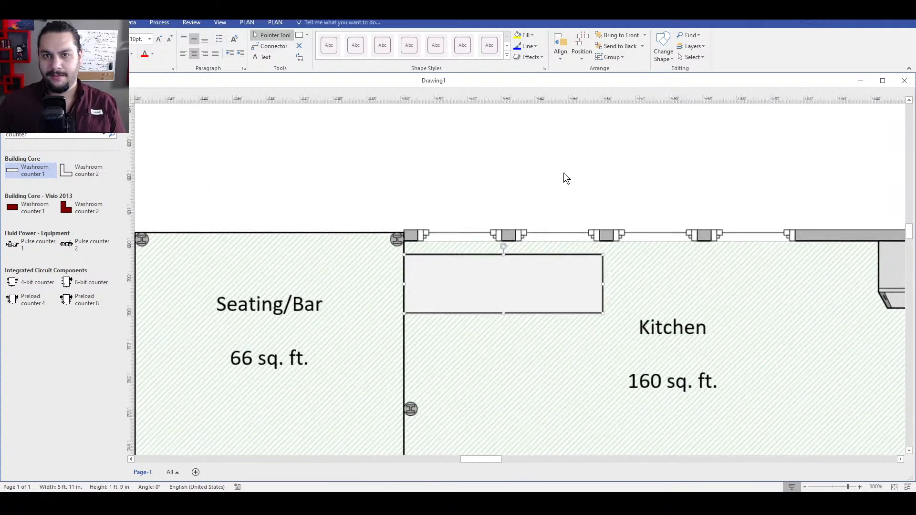
scroll(413, 342, down, 2)
click(409, 337)
key(Up)
key(Up)
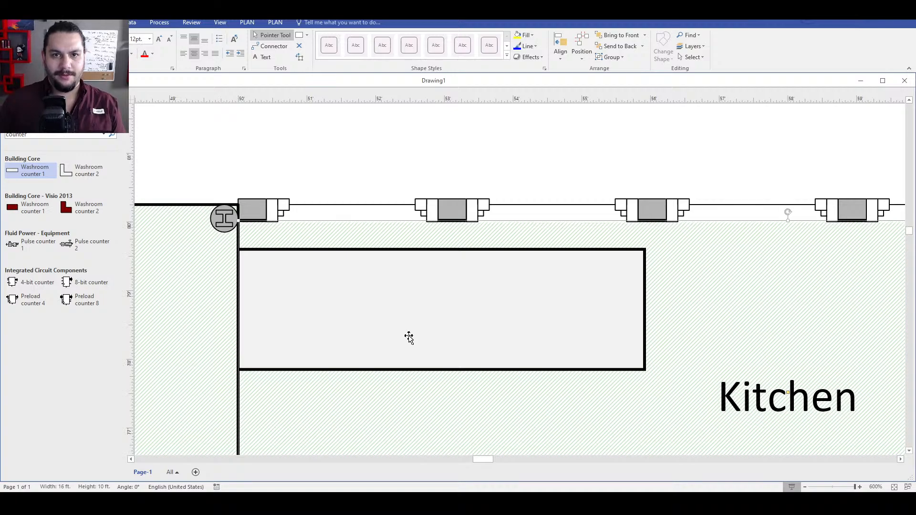
click(461, 326)
click(437, 155)
click(388, 280)
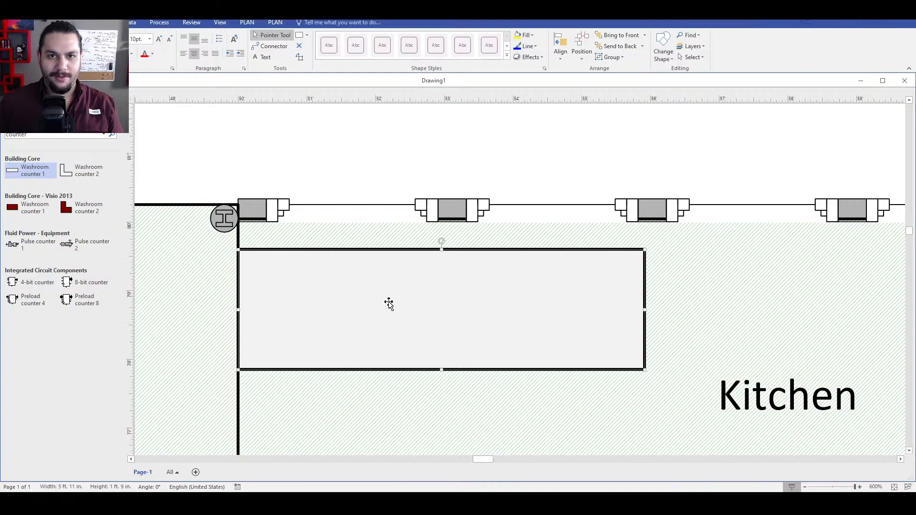
scroll(416, 335, down, 5)
scroll(445, 356, down, 3)
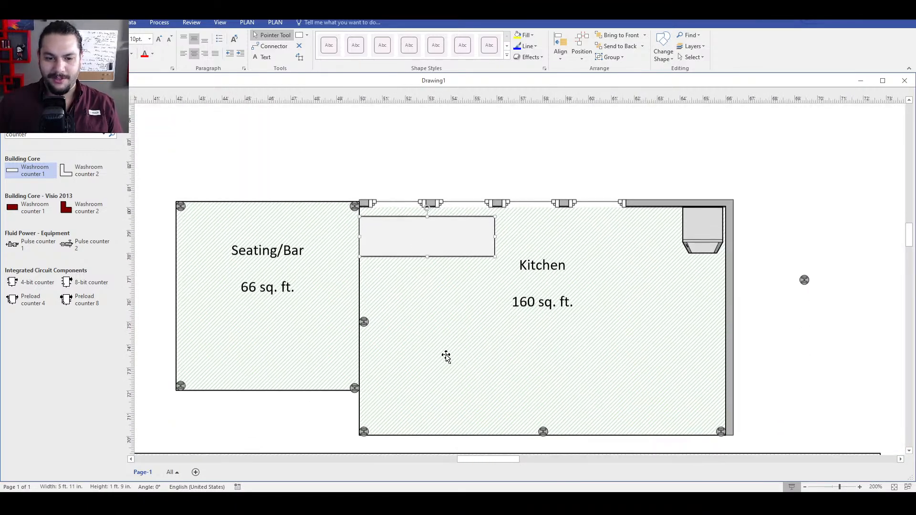
click(410, 292)
scroll(447, 285, up, 3)
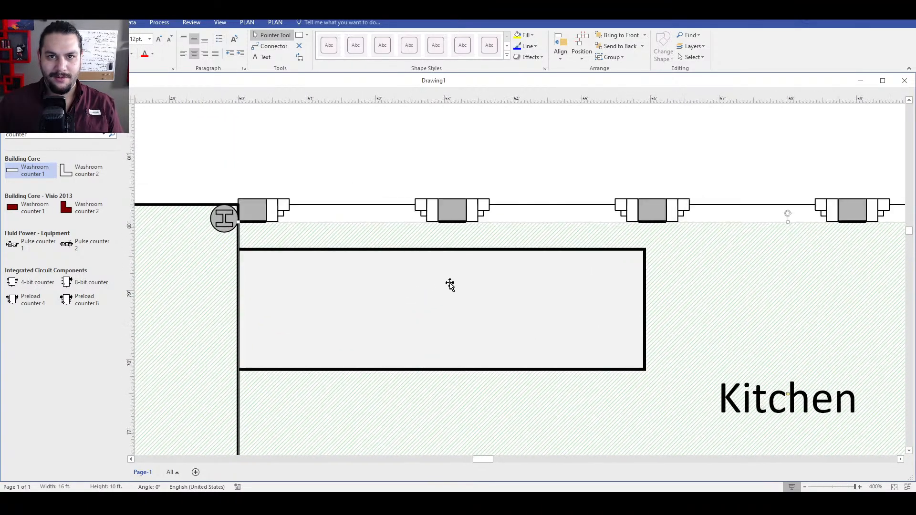
click(369, 125)
scroll(368, 125, down, 4)
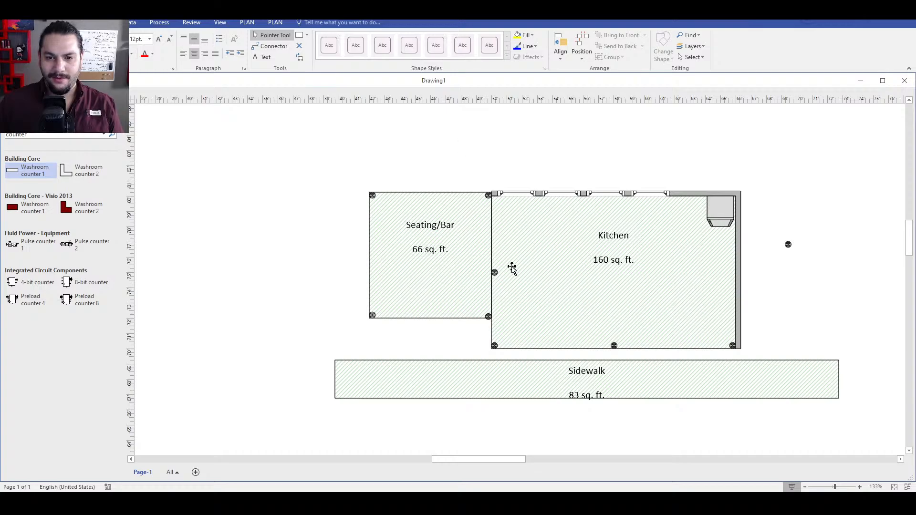
key(ctrl+z)
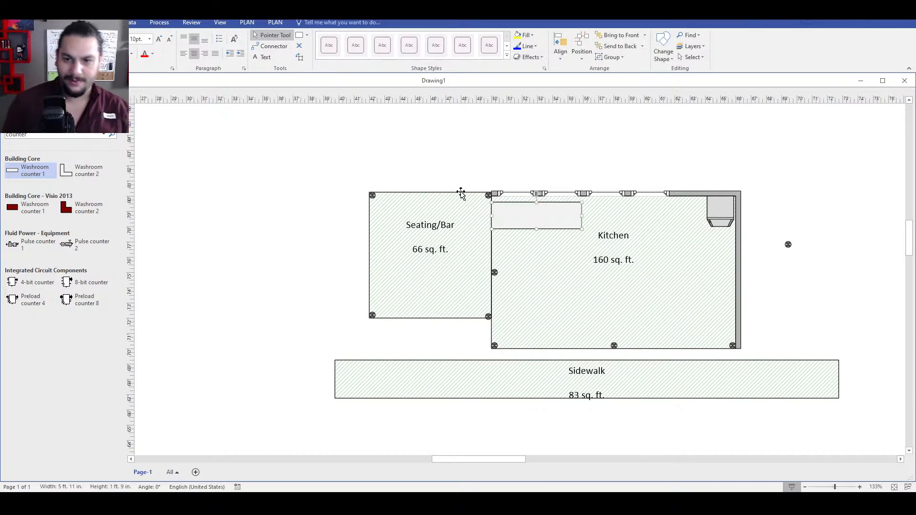
- Nudge the counter up until its back edge sits against the kitchen's window wall
scroll(565, 185, up, 2)
scroll(548, 198, down, 2)
ctrl+scroll(546, 239, up, 5)
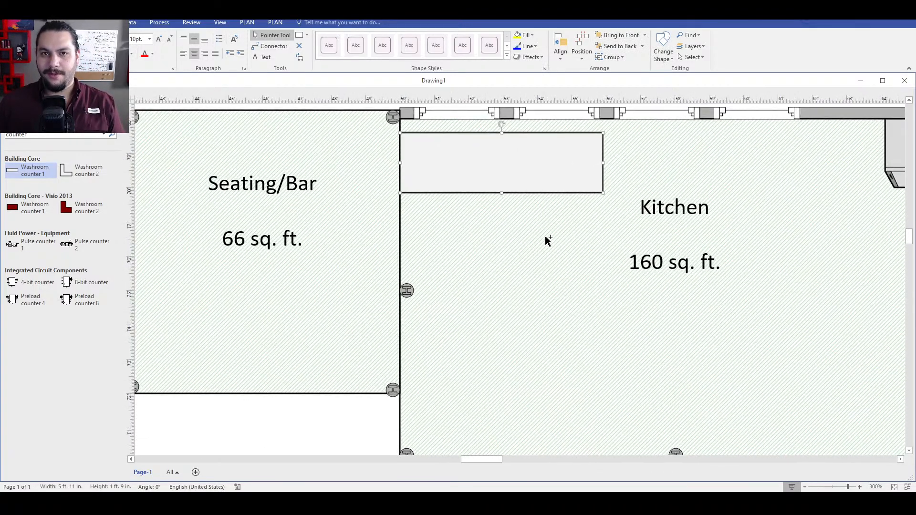
scroll(553, 259, up, 1)
key(Up)
key(Up)
key(Up)
key(Up)
key(Up)
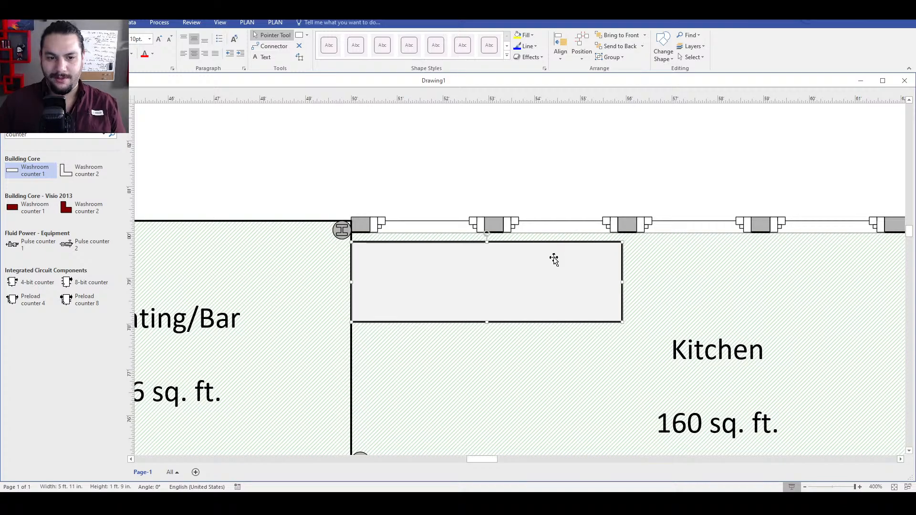
key(Up)
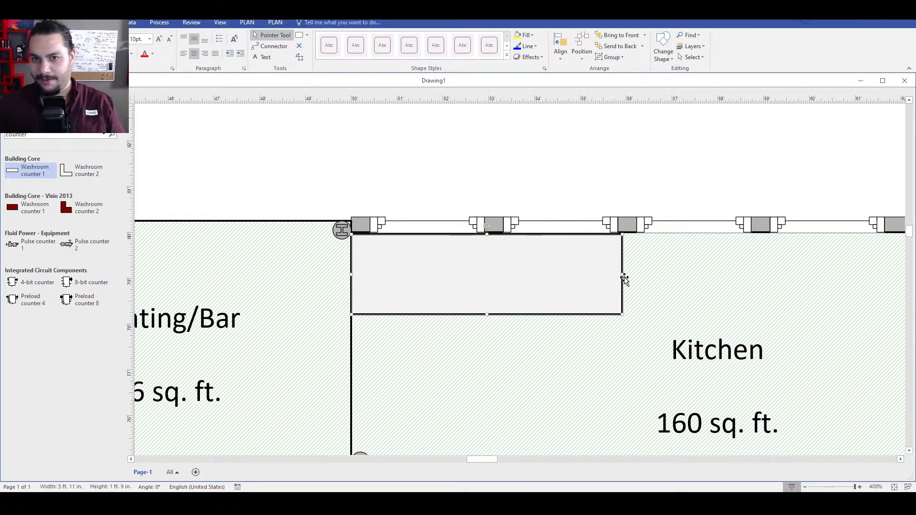
- Stretch the counter along the window wall to the refrigerator, making it about 11 ft 8 in wide
drag(623, 277, 733, 266)
click(699, 166)
scroll(659, 237, down, 1)
scroll(659, 237, down, 1)
click(802, 200)
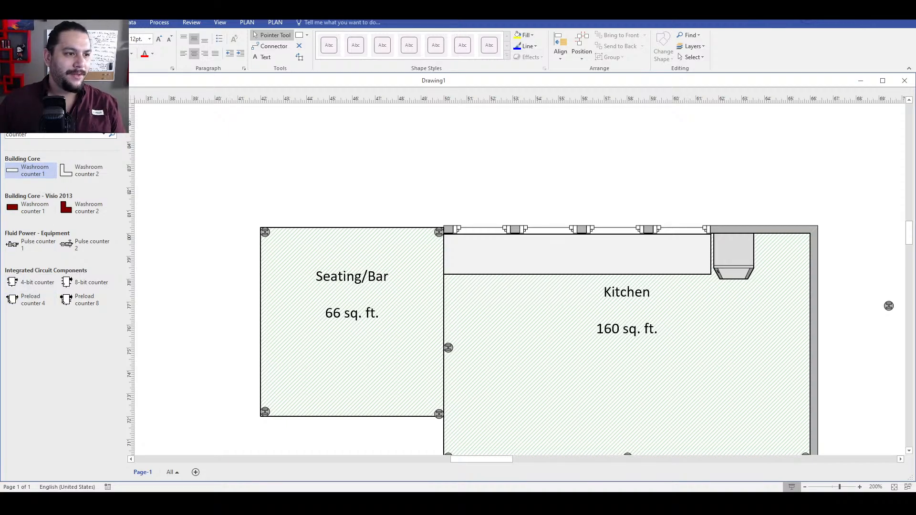
- Duplicate the long kitchen counter and place the copy in the empty area above the floor plan
click(17, 123)
click(526, 268)
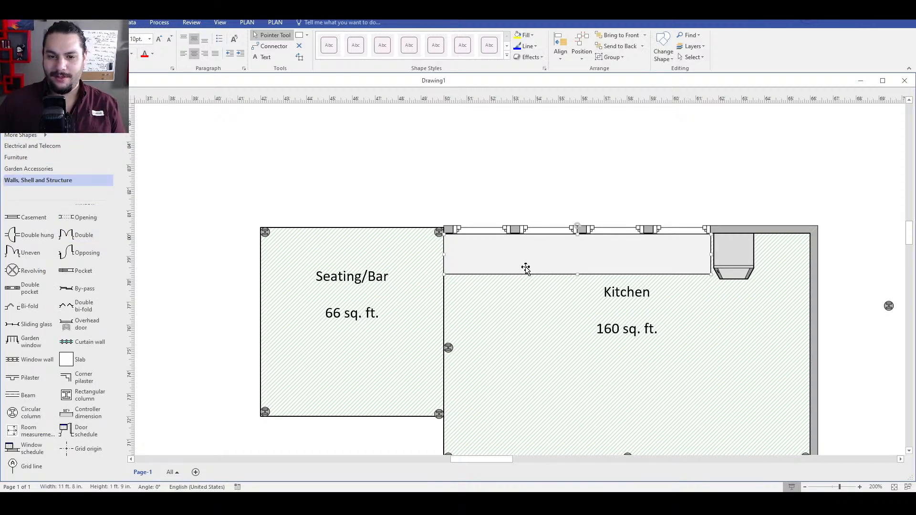
click(529, 171)
scroll(527, 174, down, 3)
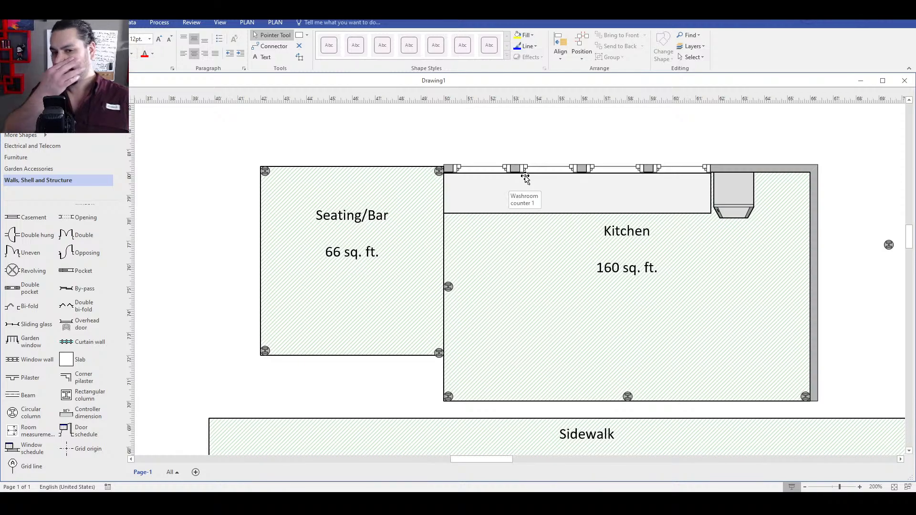
click(487, 119)
scroll(477, 158, up, 1)
scroll(478, 159, up, 2)
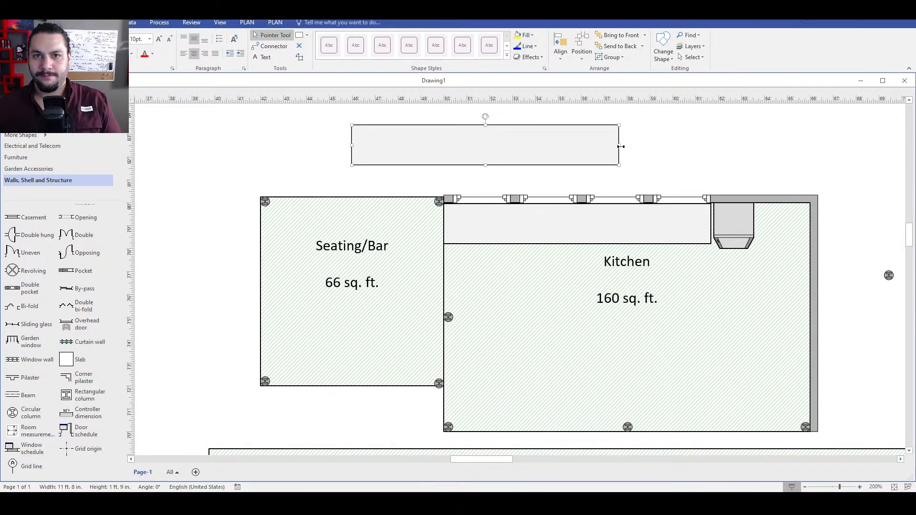
- Shorten the counter copy to about 3 ft, rotate it to -90°, and fit it along the seating-side wall below the long counter
drag(621, 146, 420, 146)
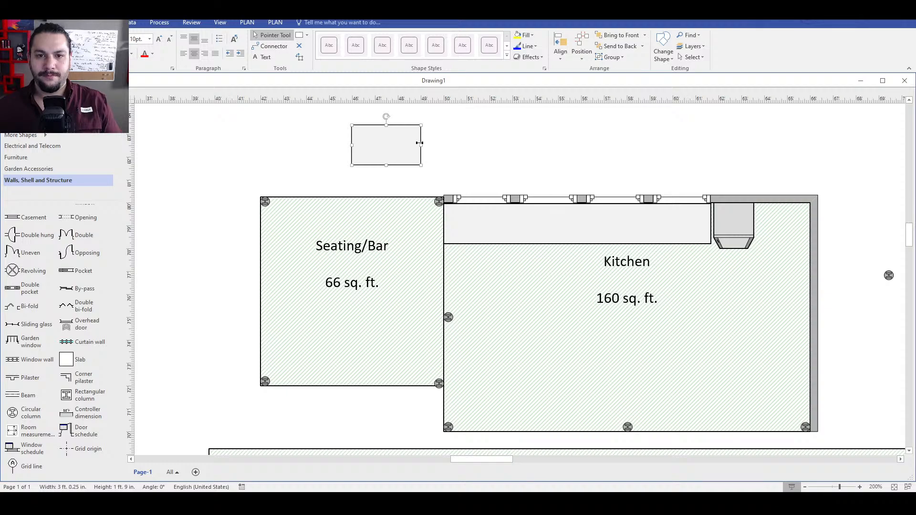
drag(386, 115, 463, 244)
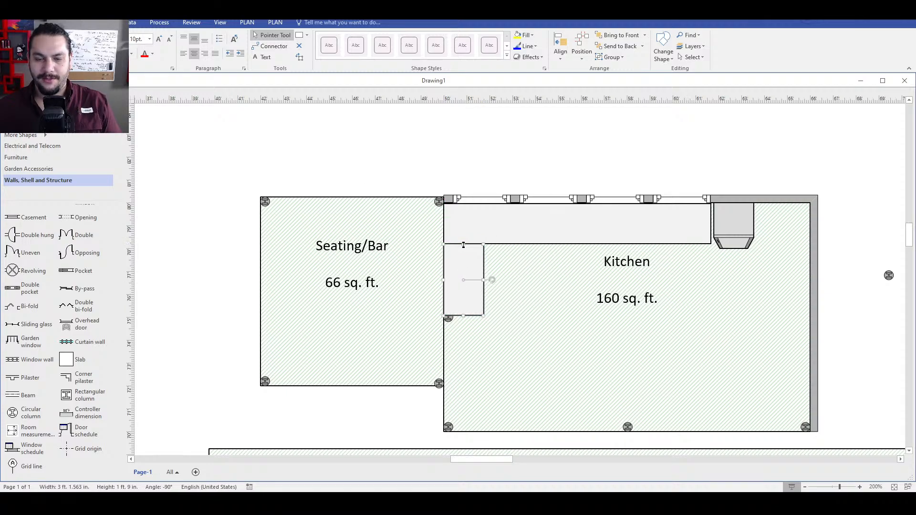
- Bring the circular column at the short counter's lower end to the front and lengthen that counter to about 3 ft 5 in
click(449, 320)
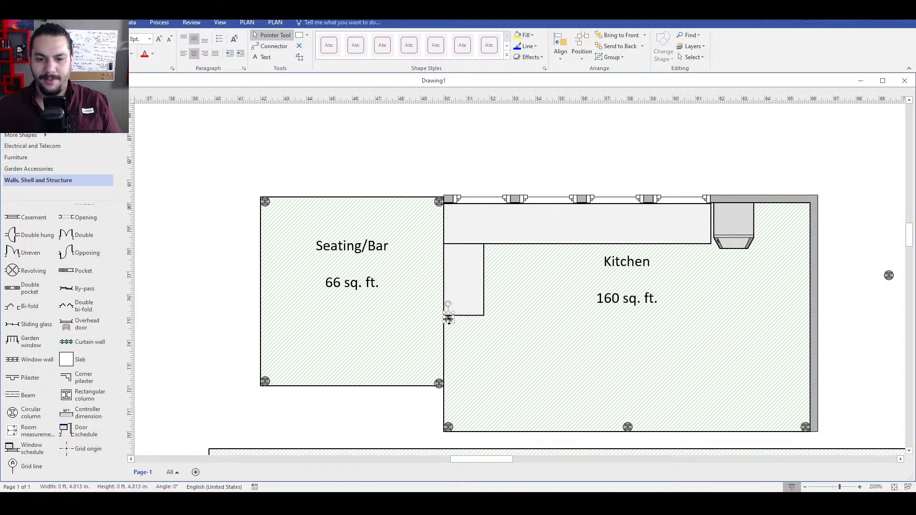
click(607, 37)
click(471, 285)
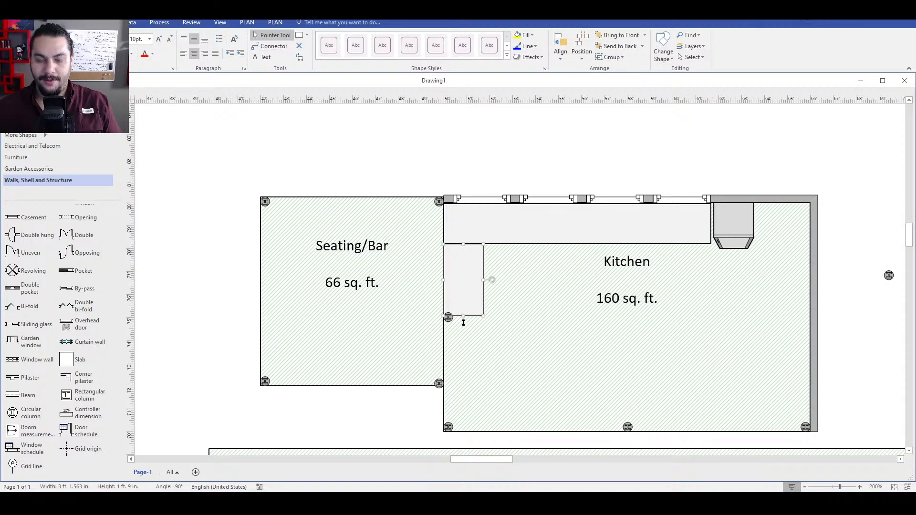
mouse_move(464, 323)
mouse_down()
mouse_move(463, 332)
mouse_move(462, 321)
mouse_up()
click(459, 175)
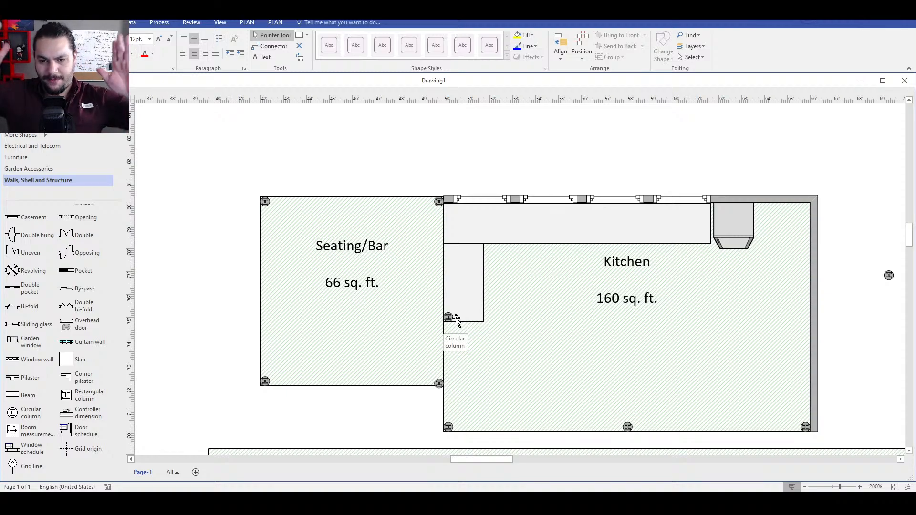
- Label the short counter beside the seating area "Bar"
click(476, 281)
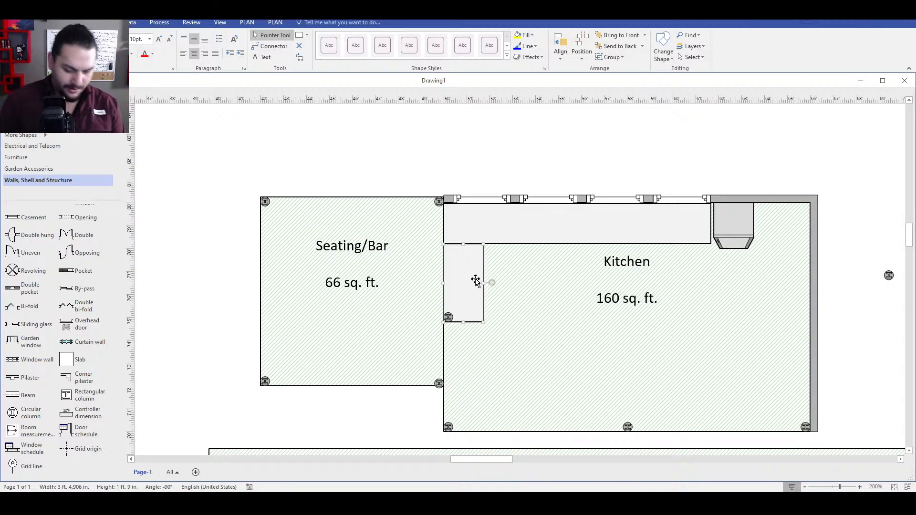
text(Bar)
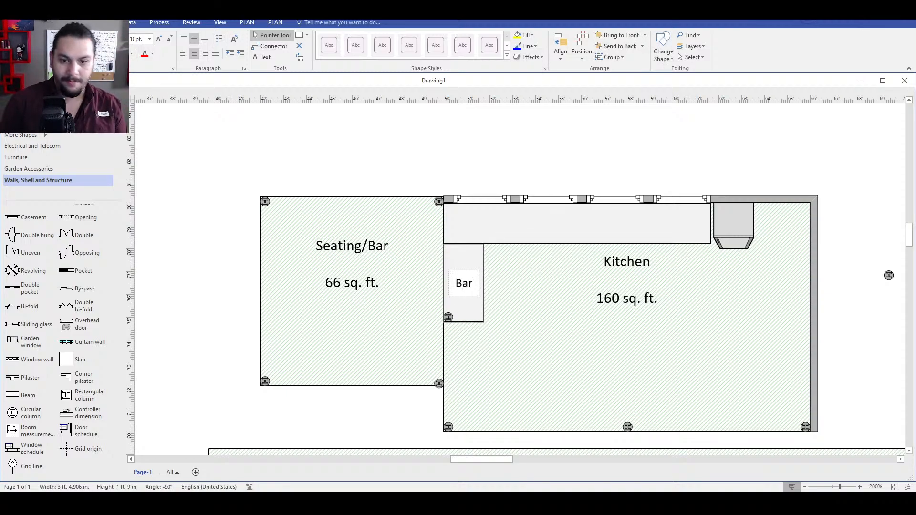
click(485, 175)
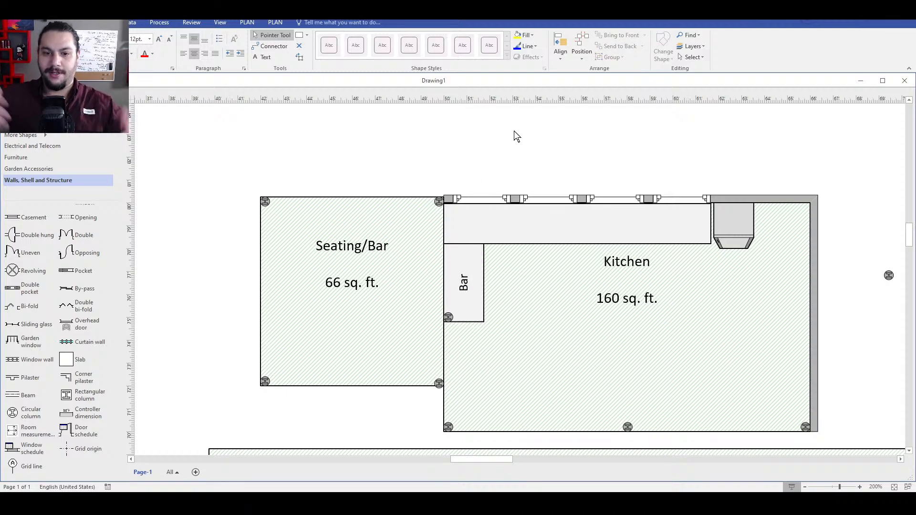
- Search the shape library for "stool"
click(44, 158)
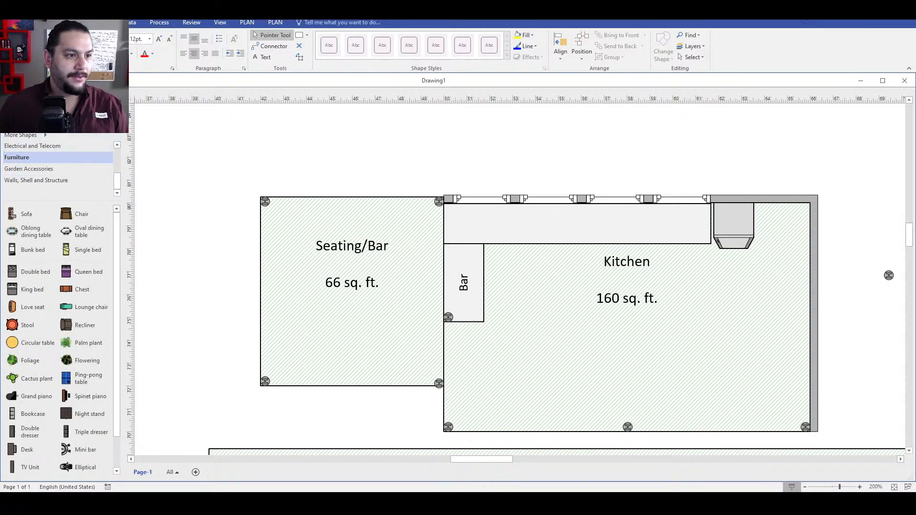
click(46, 123)
double_click(18, 134)
text(stoo)
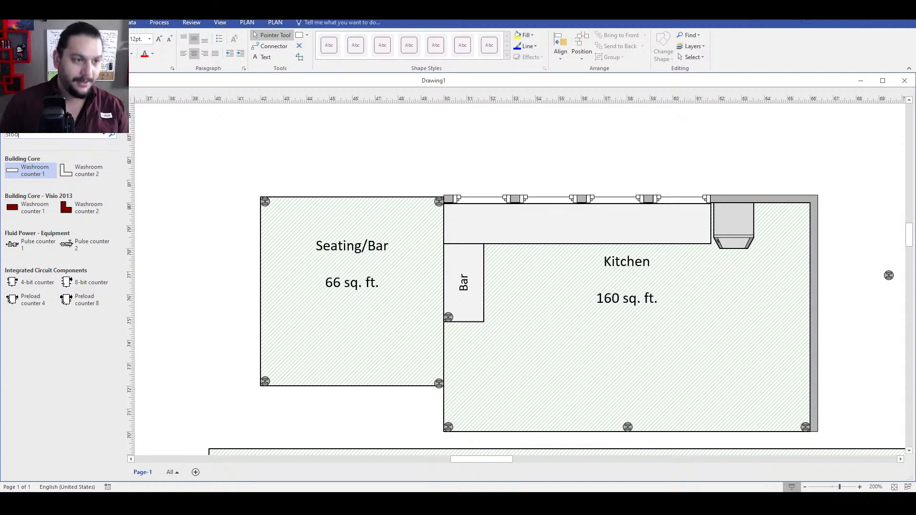
text(l)
key(Return)
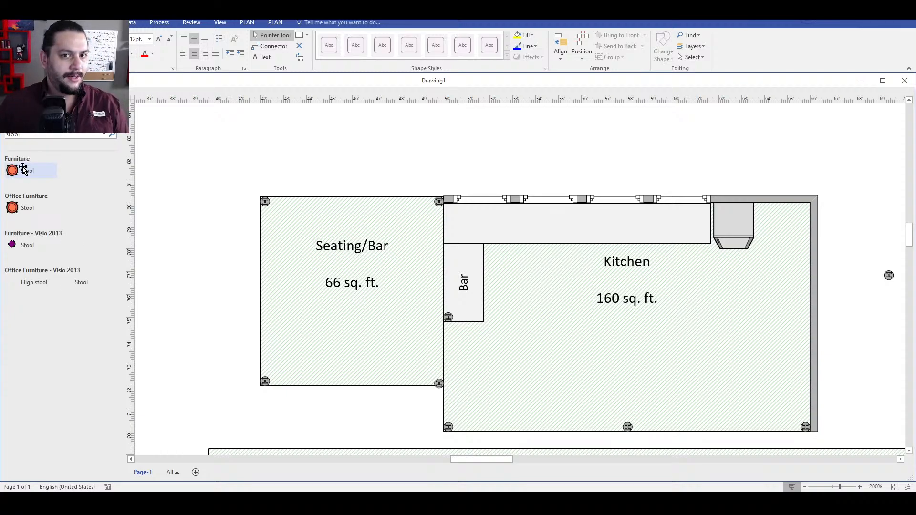
- Place three Furniture stools along the seating side of the dividing wall, two beside the bar and one beside the long counter's end
drag(23, 169, 367, 227)
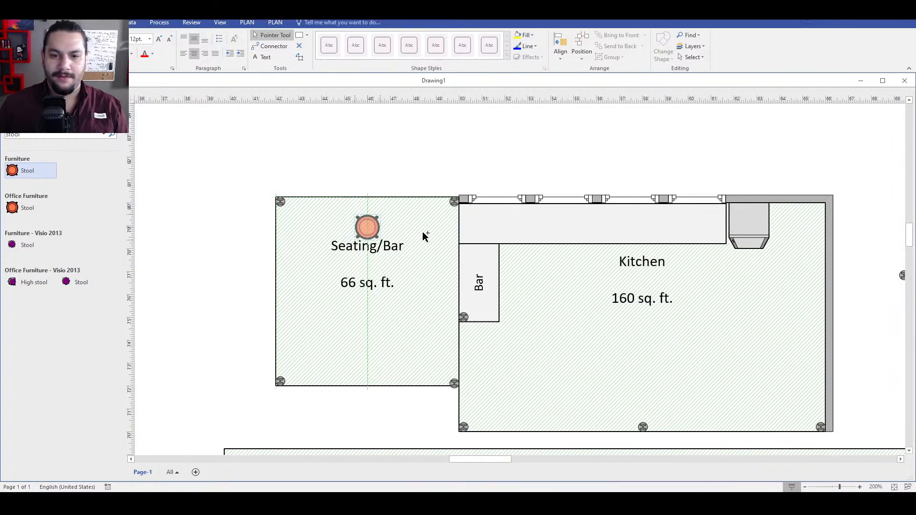
drag(424, 235, 461, 261)
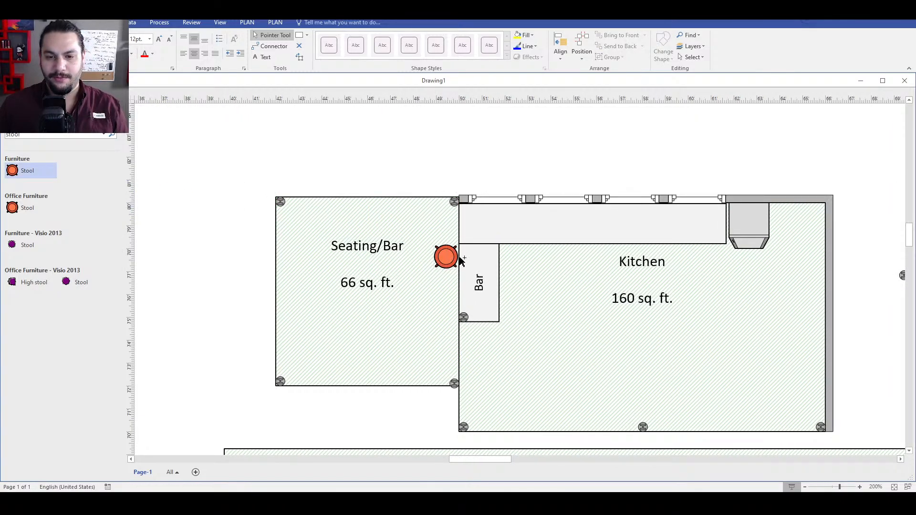
scroll(460, 261, up, 2)
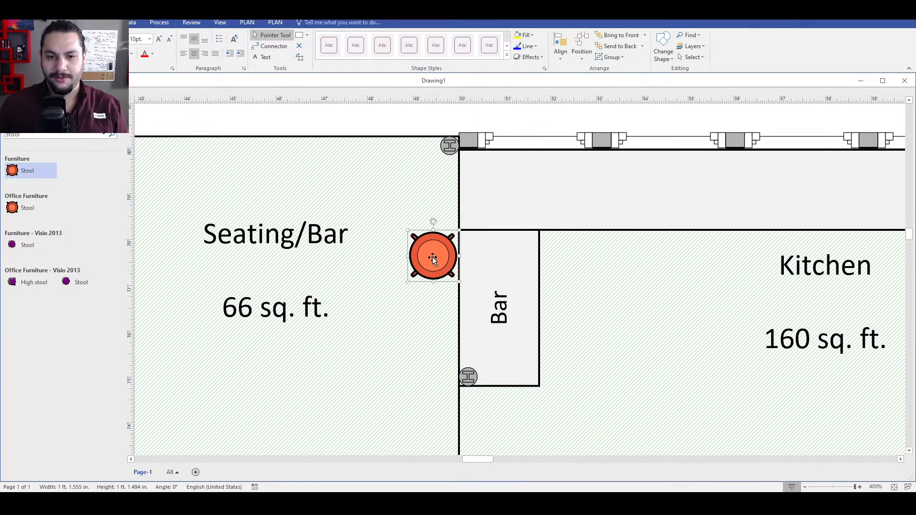
drag(12, 170, 440, 318)
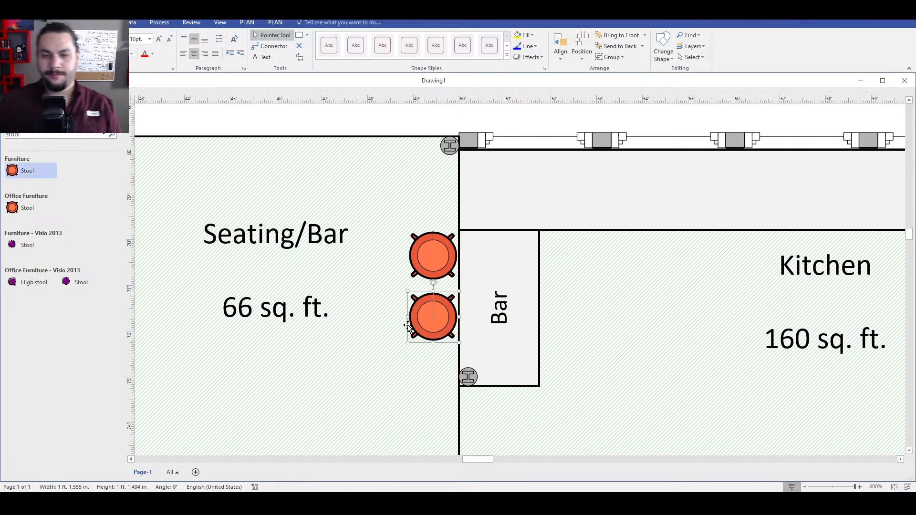
scroll(409, 326, down, 2)
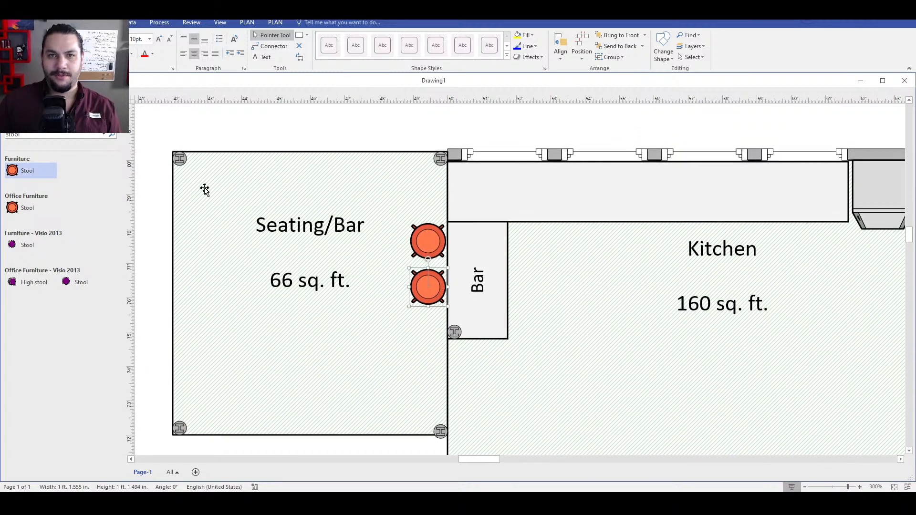
drag(13, 170, 423, 197)
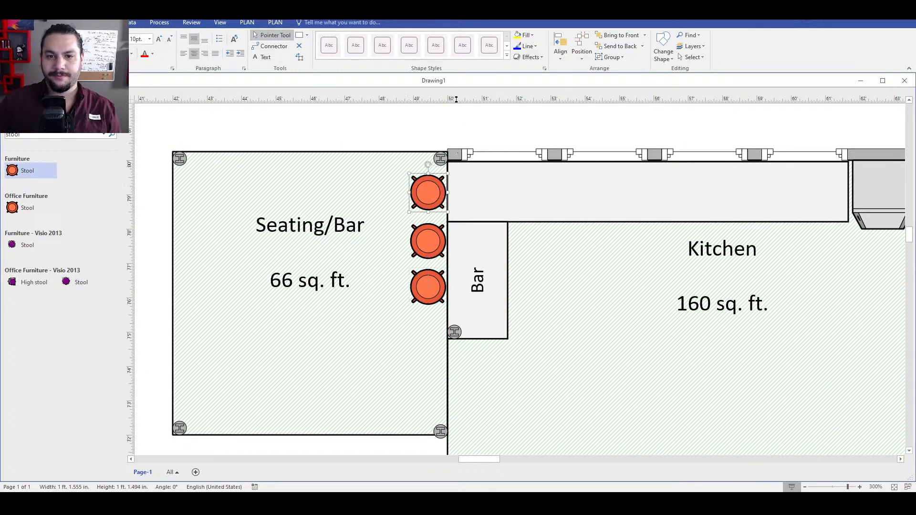
click(490, 138)
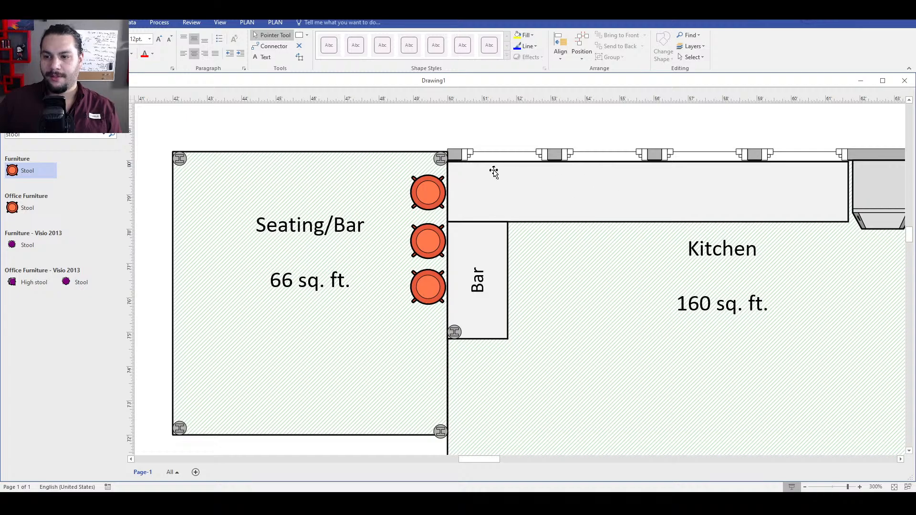
- Open the long kitchen counter's shape data, and switch to Calculator to clear the previous calculation
click(514, 213)
right_click(548, 210)
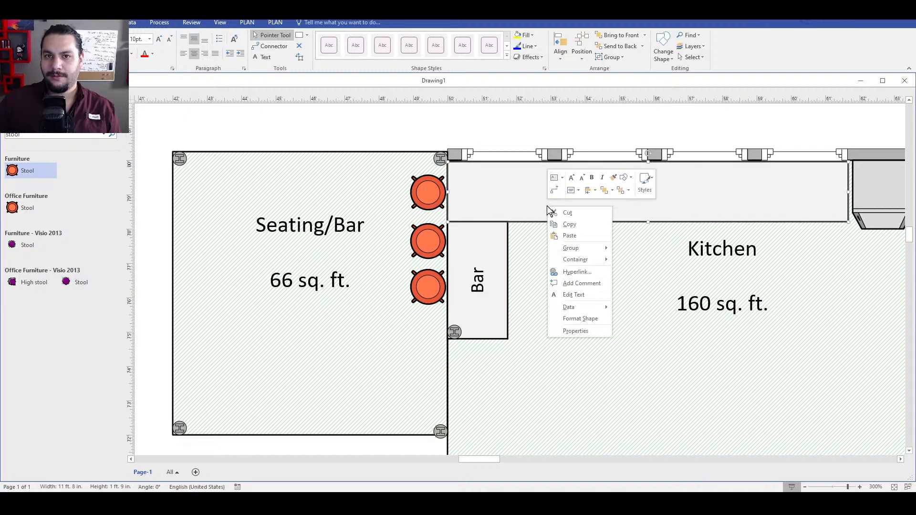
click(576, 330)
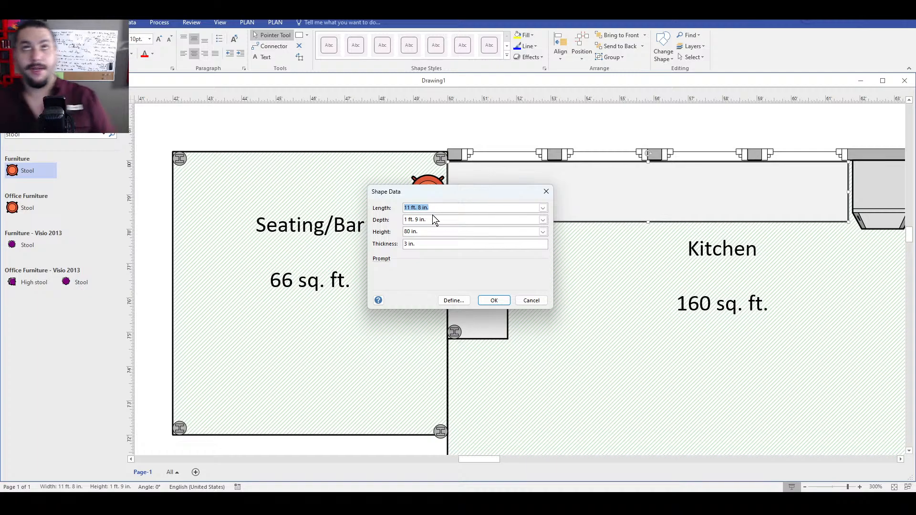
click(443, 504)
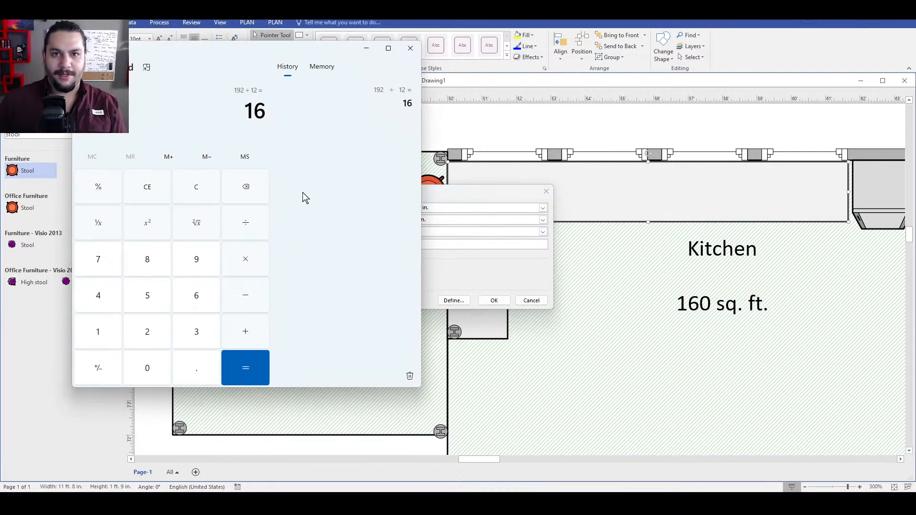
click(204, 188)
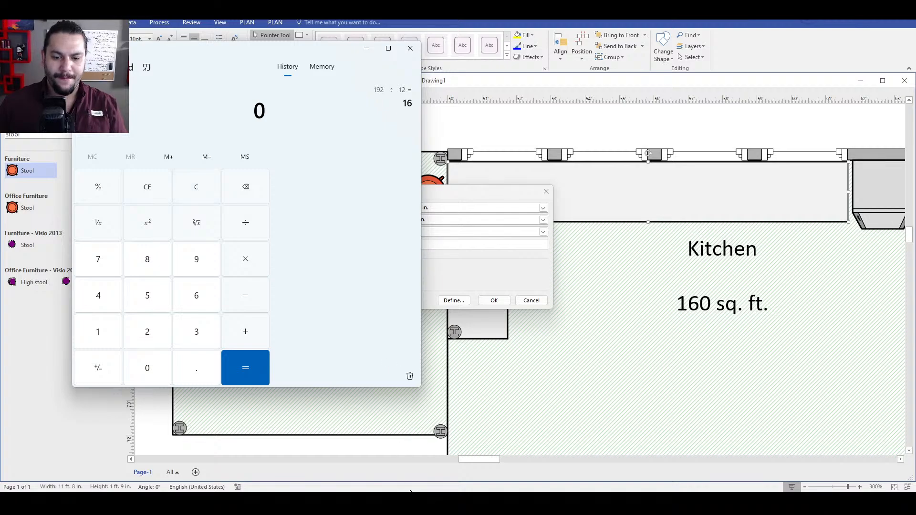
- Switch to the Brave browser and search the web for "countertop dimensions"
mouse_move(410, 493)
click(470, 459)
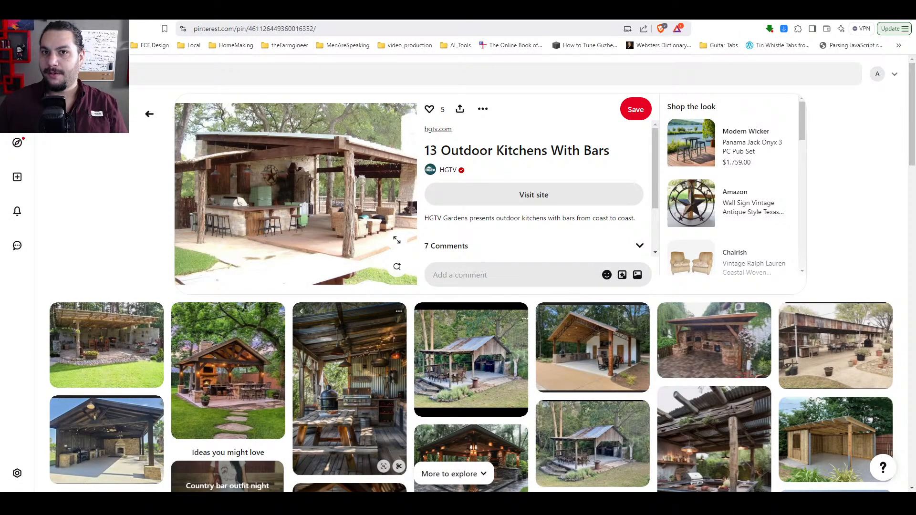
key(ctrl+t)
text(counter)
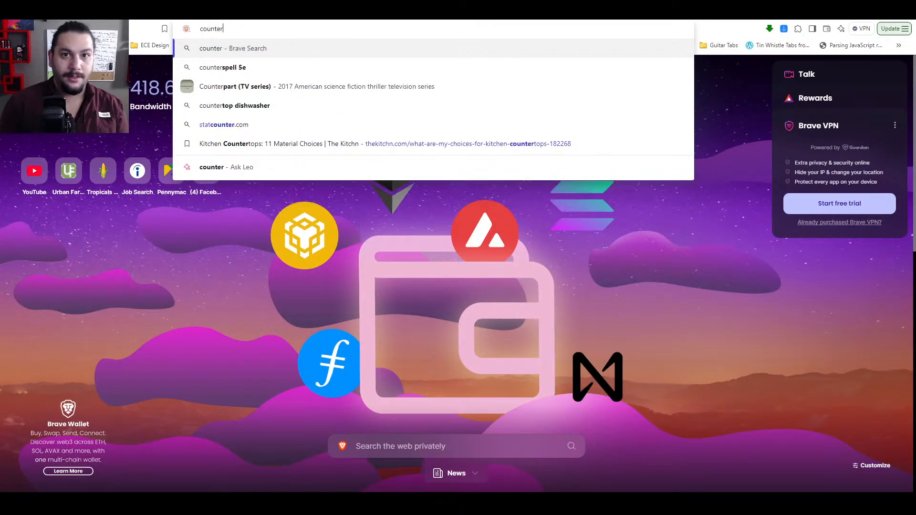
text(top dimensions)
key(Return)
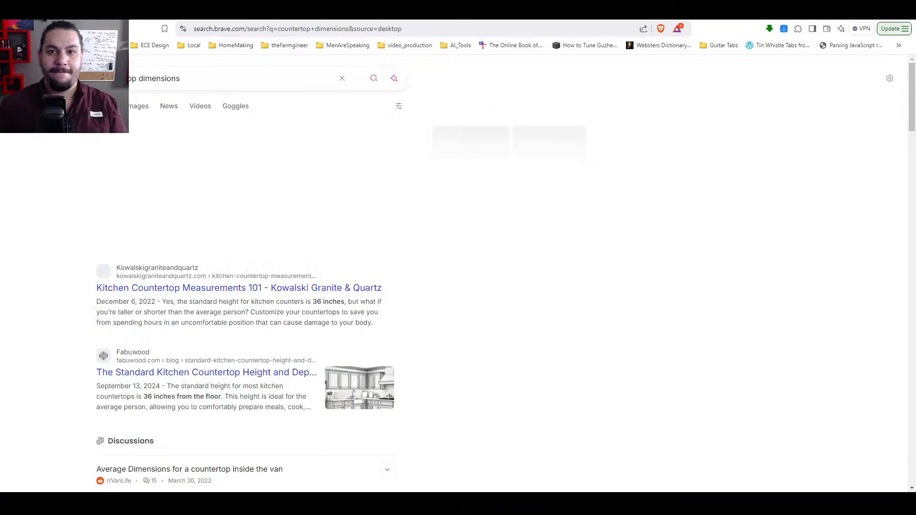
- Skim the "Kitchen Countertop Measurements 101" article, and return to the search results to read the full summary on countertop dimensions
click(171, 288)
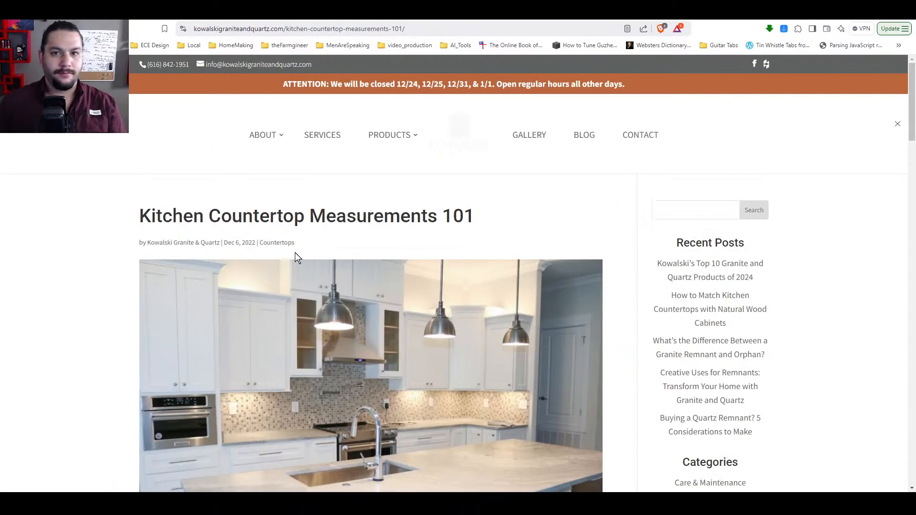
scroll(295, 258, down, 15)
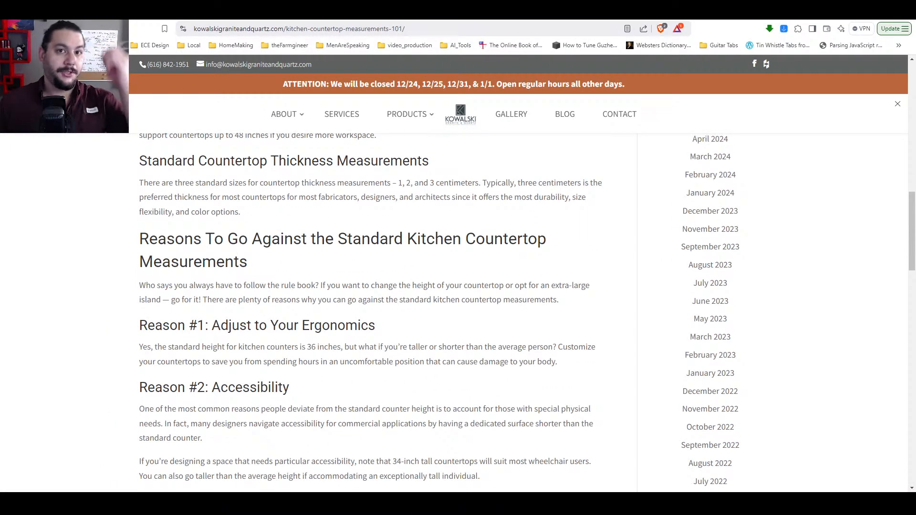
key(alt+Left)
click(256, 231)
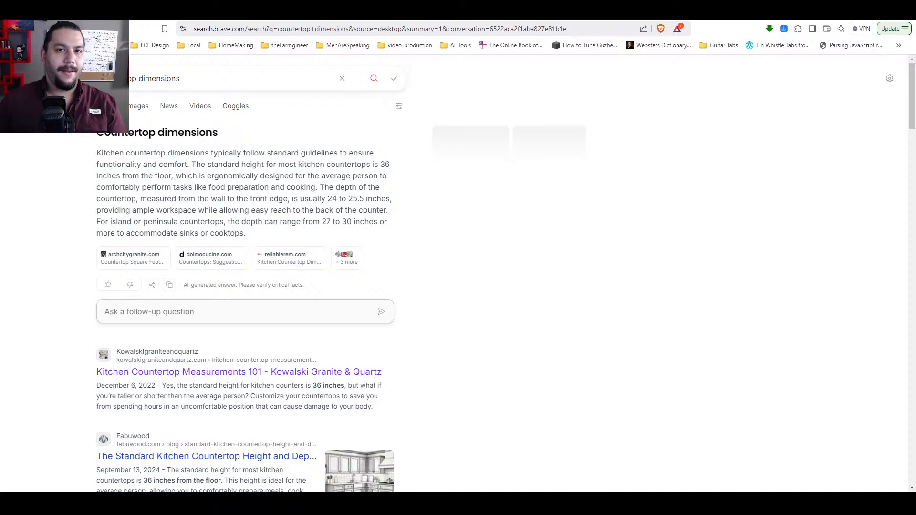
- Search the web for "bartop dimensions"
click(180, 79)
key(BackSpace)
text(bar top)
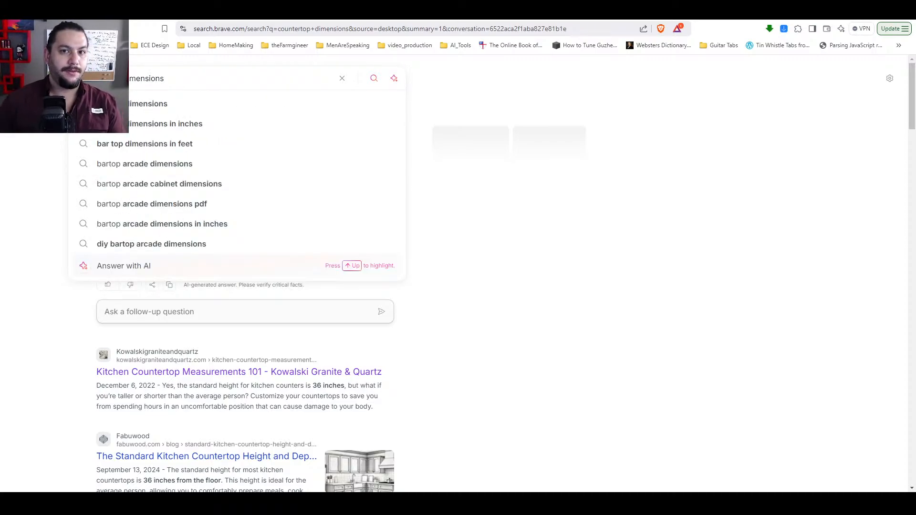
key(Return)
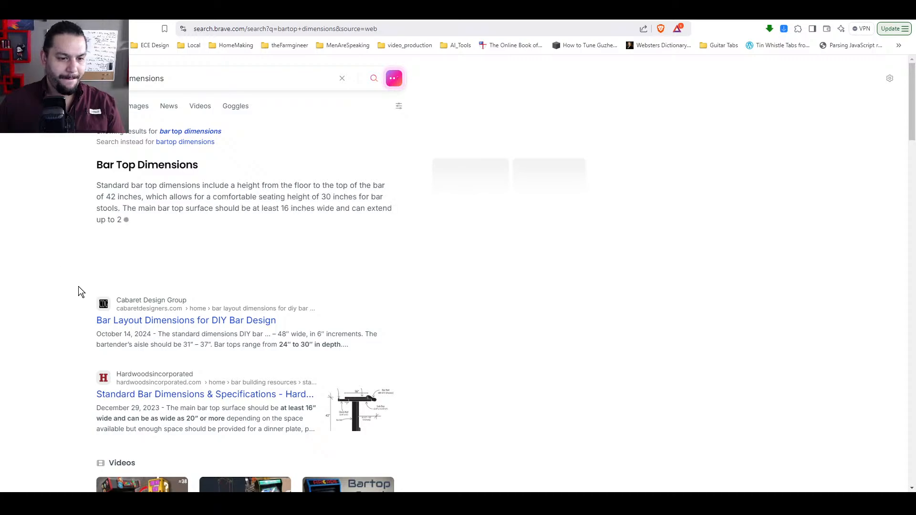
- Open the "Bar Layout Dimensions for DIY Bar Design" article and look through it to the Bar Design Standards drawing
click(184, 321)
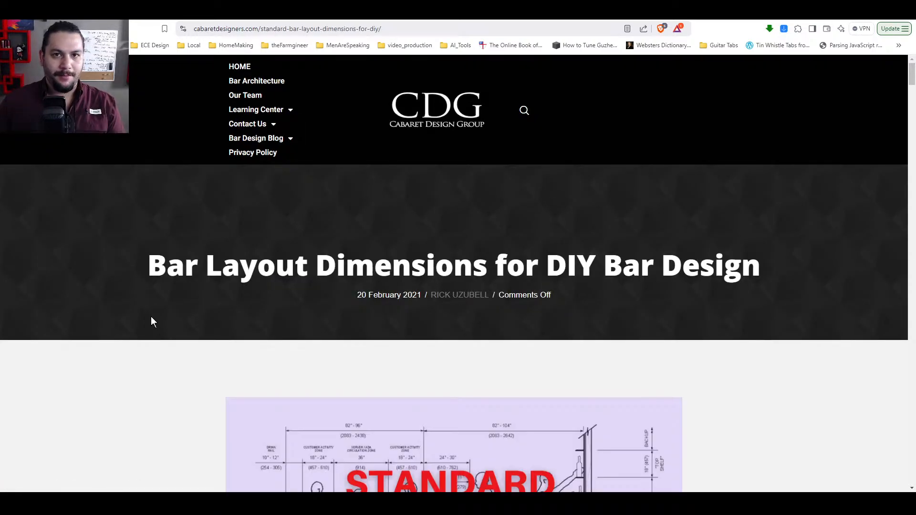
scroll(153, 322, down, 5)
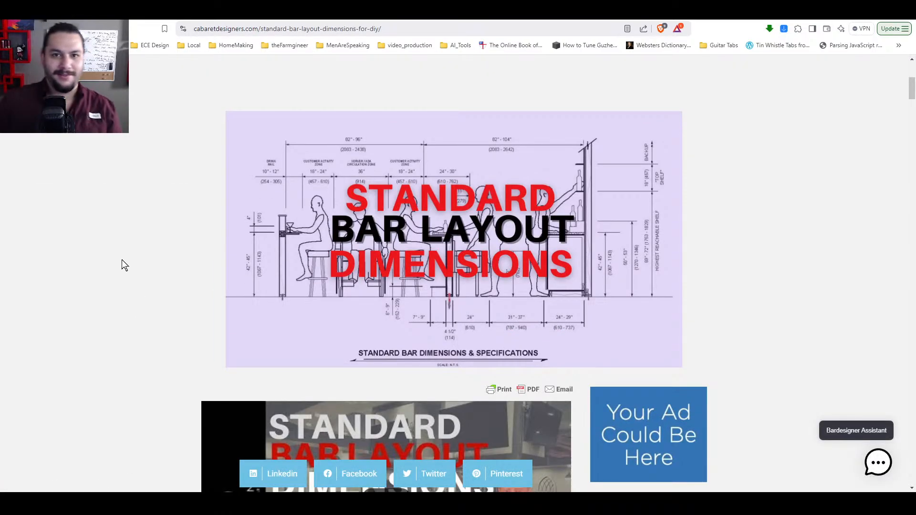
scroll(182, 265, down, 10)
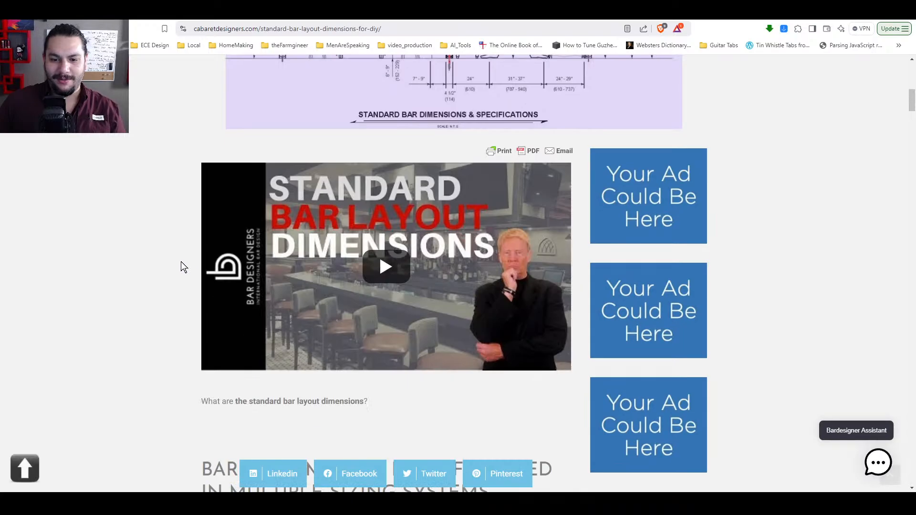
scroll(182, 266, up, 6)
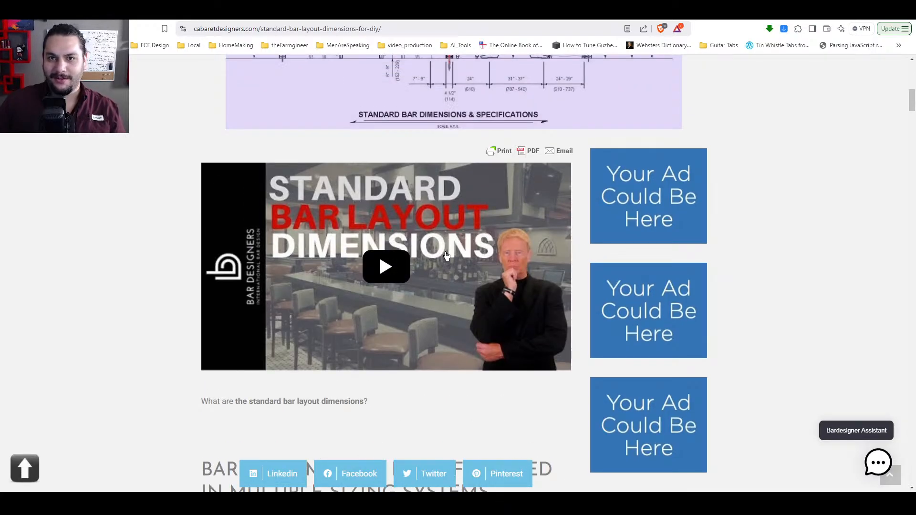
scroll(179, 279, down, 12)
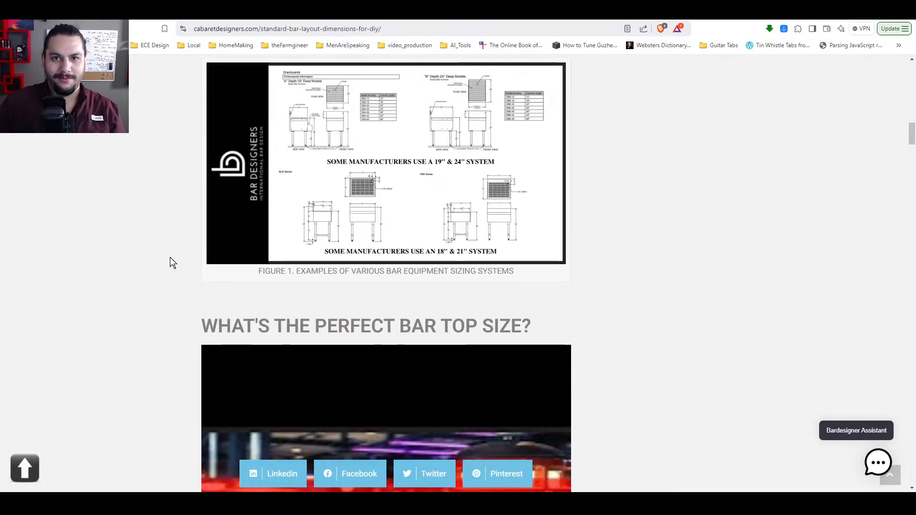
scroll(171, 265, down, 12)
scroll(178, 257, down, 12)
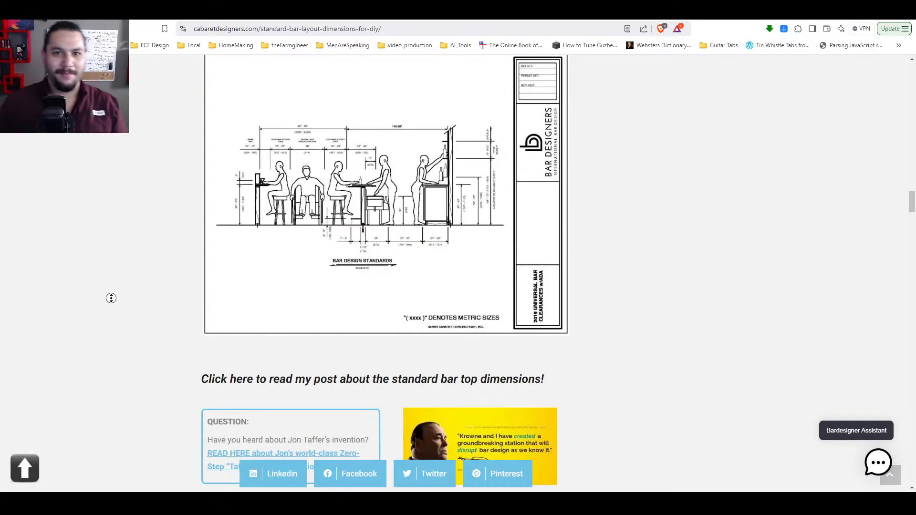
middle_click(112, 286)
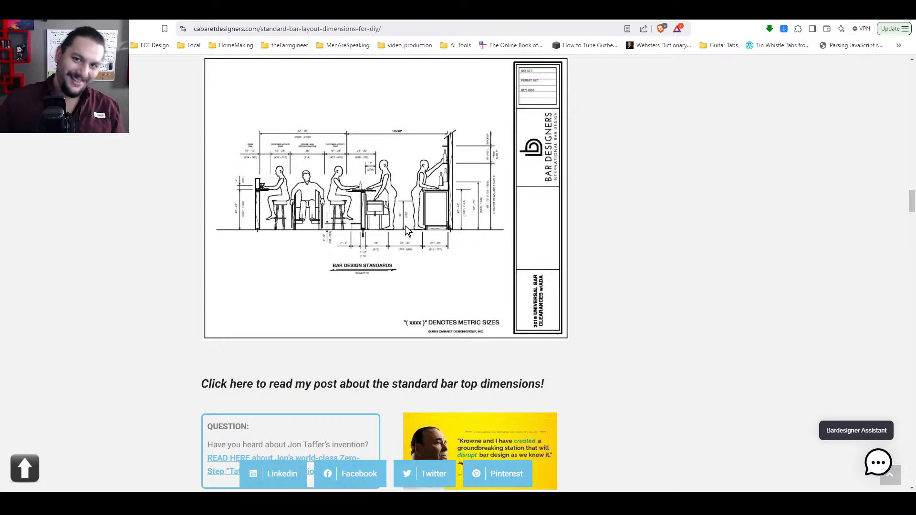
- Examine the enlarged Bar Design Standards drawing and the bar top size section, and return the page zoom to 100%
scroll(406, 206, up, 2)
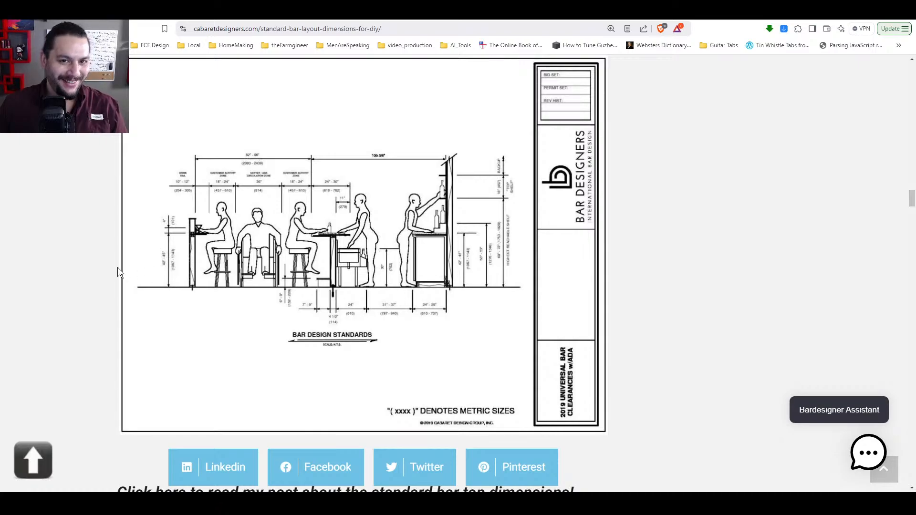
scroll(91, 241, up, 15)
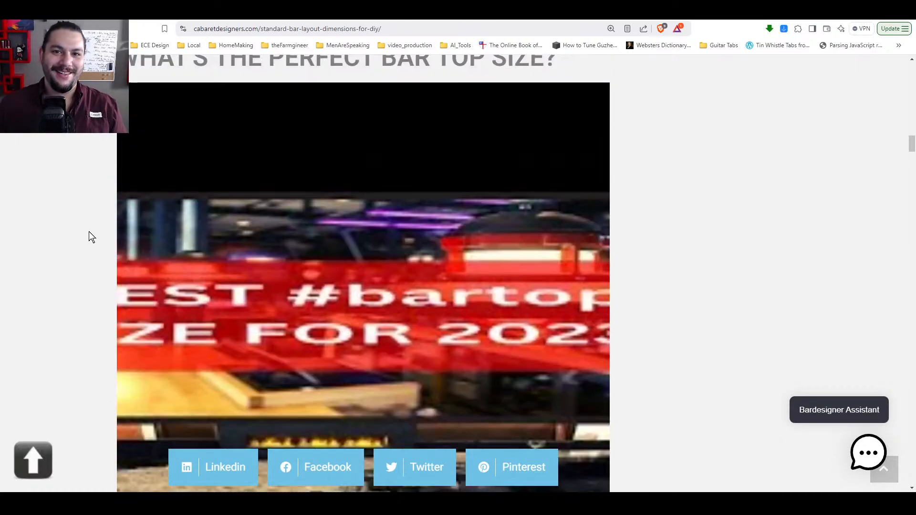
scroll(88, 233, up, 10)
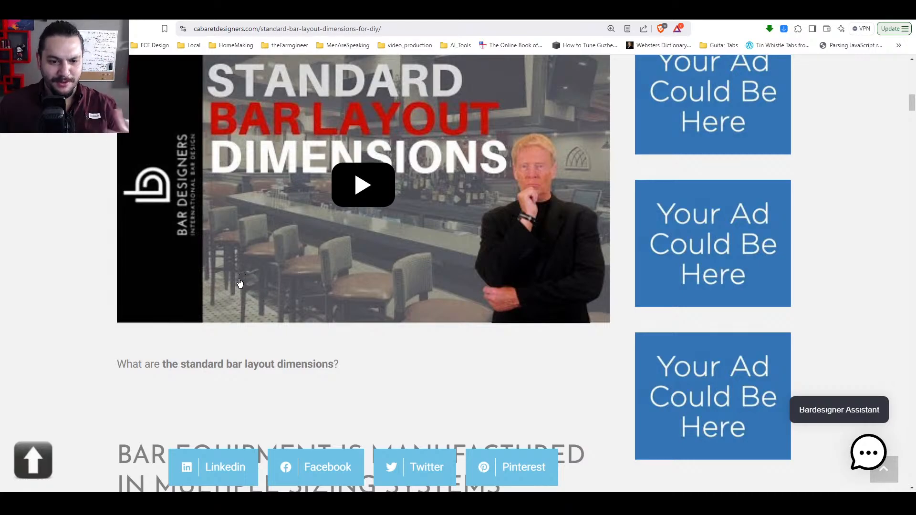
scroll(98, 282, down, 20)
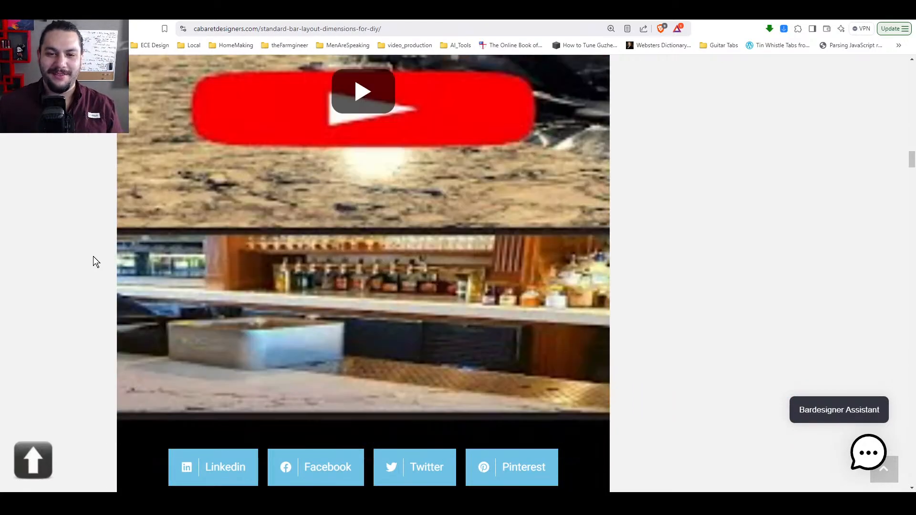
key(ctrl+minus)
key(ctrl+minus)
key(ctrl+minus)
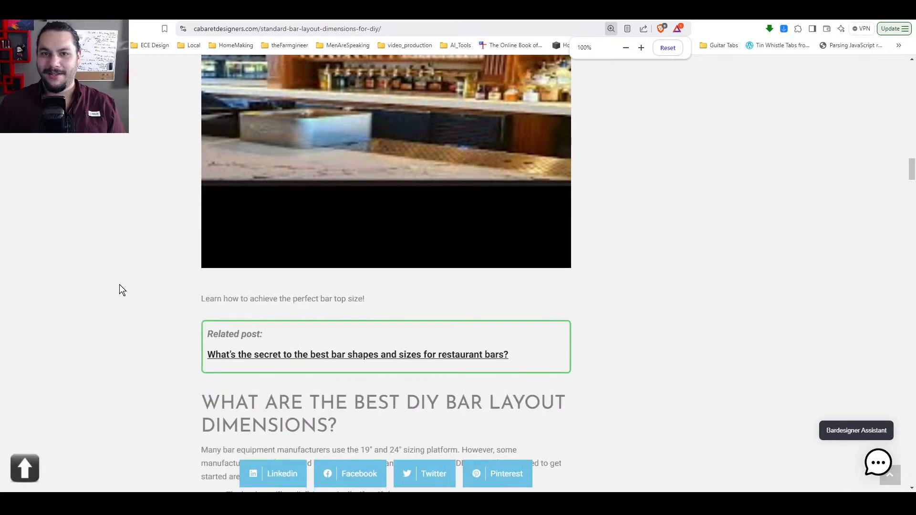
scroll(121, 267, down, 9)
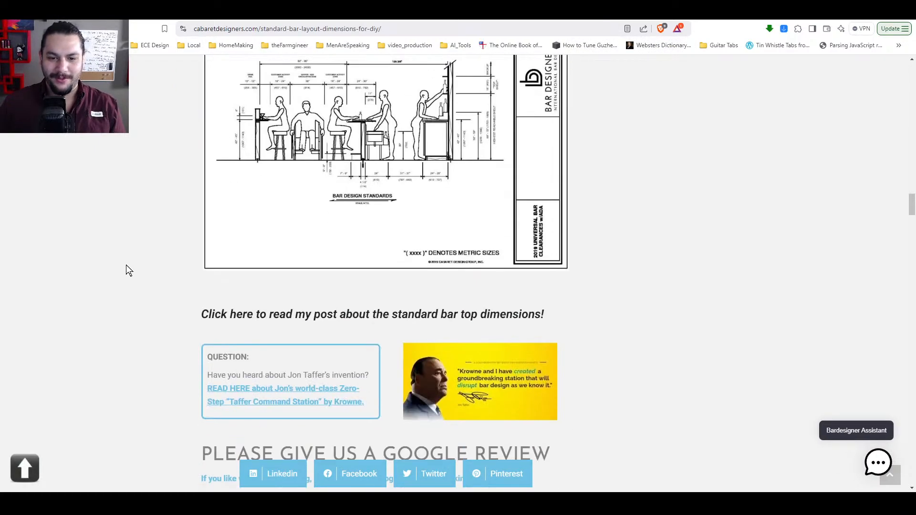
- Check the Bar Design Standards drawing once more, and edit the height in the bar's shape data in the floor plan
scroll(337, 267, up, 1)
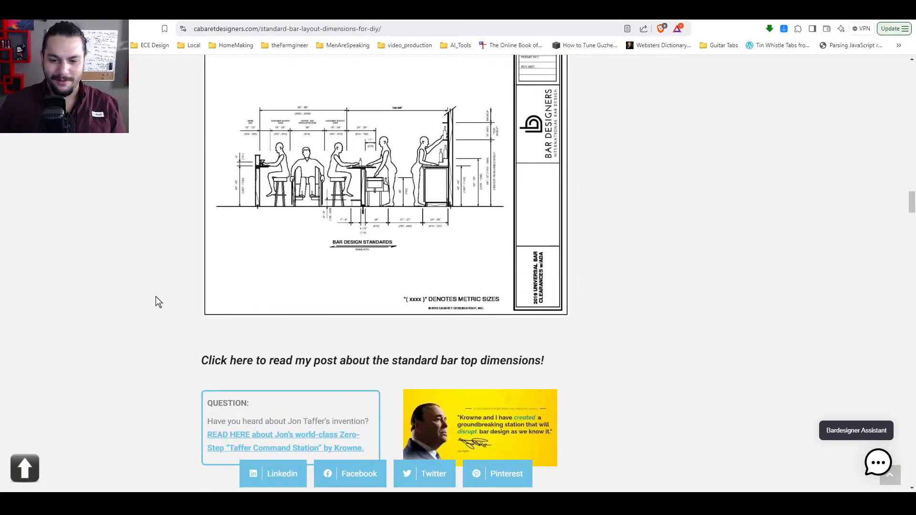
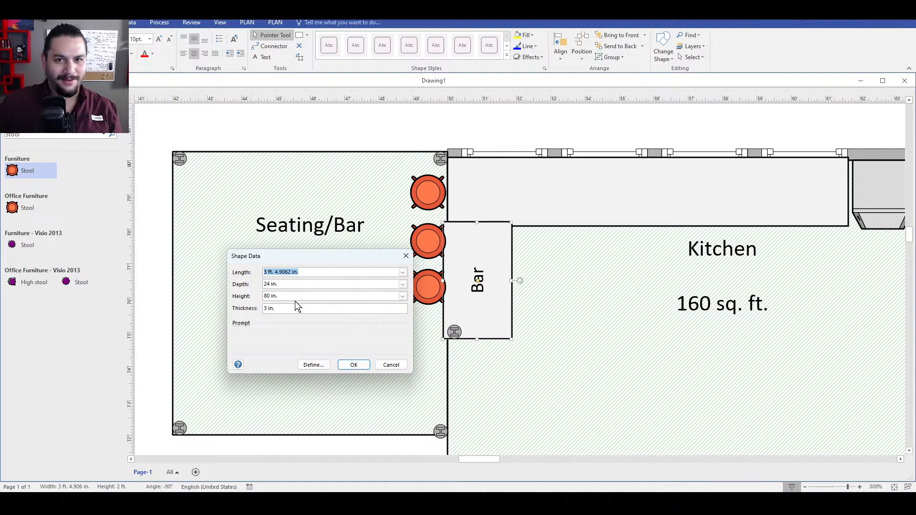
drag(289, 296, 230, 299)
key(Return)
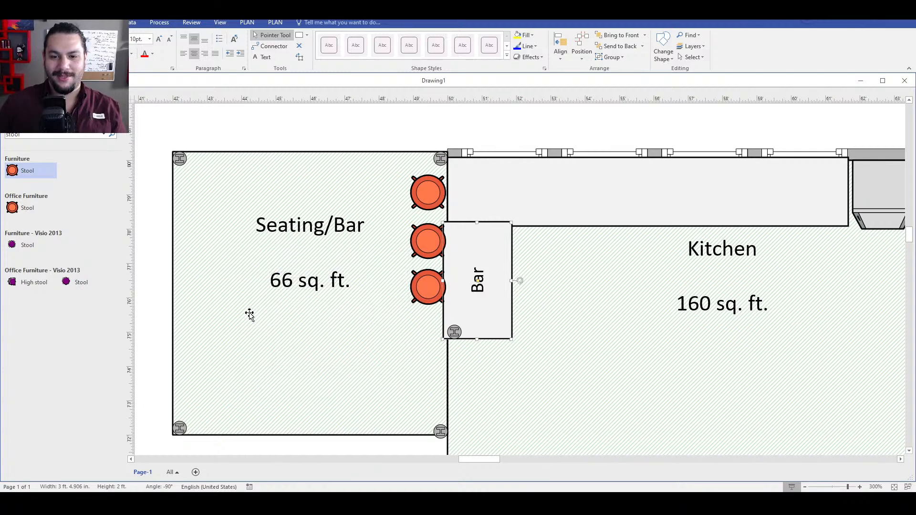
- Move the bar flush against the wall line between the seating area and kitchen, and up against the long counter's lower edge
ctrl+click(485, 310)
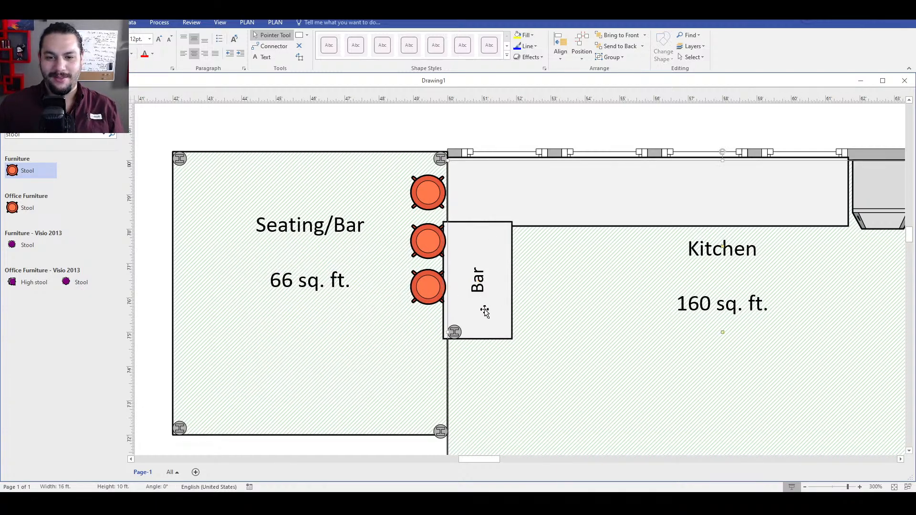
mouse_move(503, 248)
mouse_down()
mouse_move(509, 263)
mouse_move(521, 264)
mouse_move(499, 263)
mouse_up()
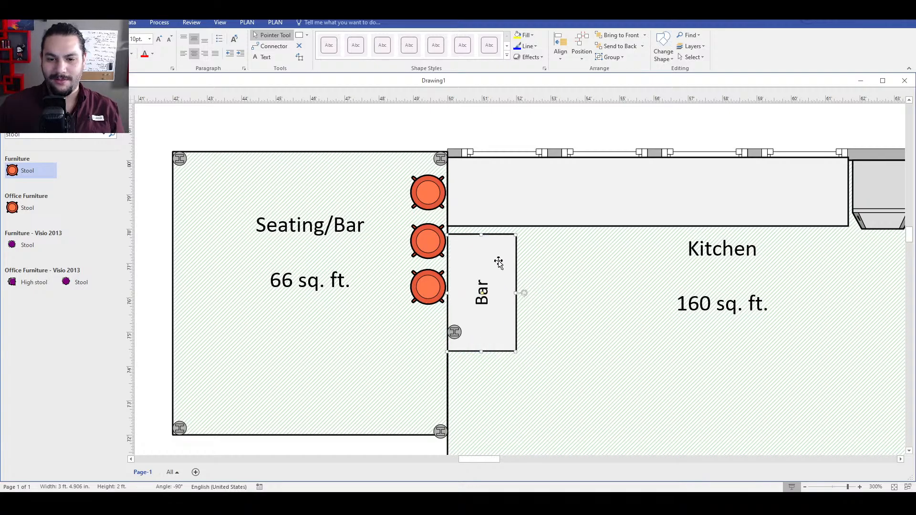
ctrl+scroll(494, 266, up, 4)
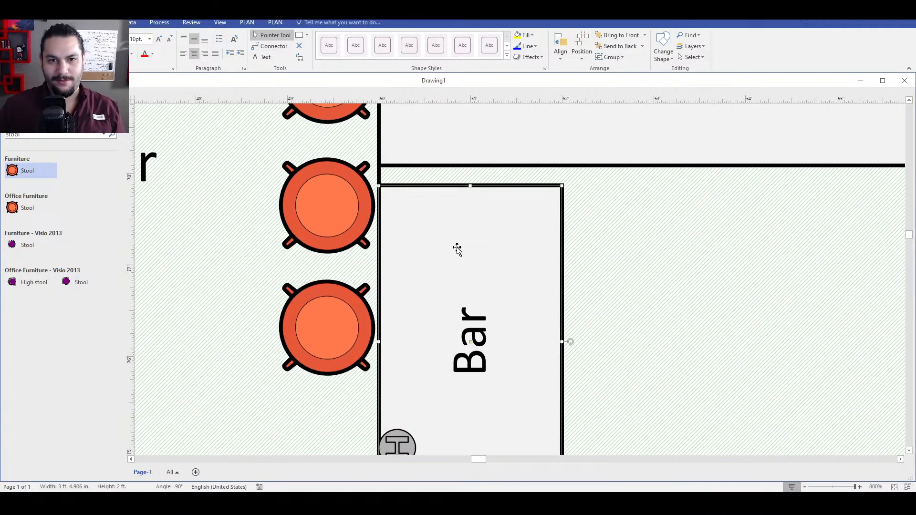
key(Up)
key(Up)
key(Up)
key(Up)
key(Up)
key(Up)
key(Up)
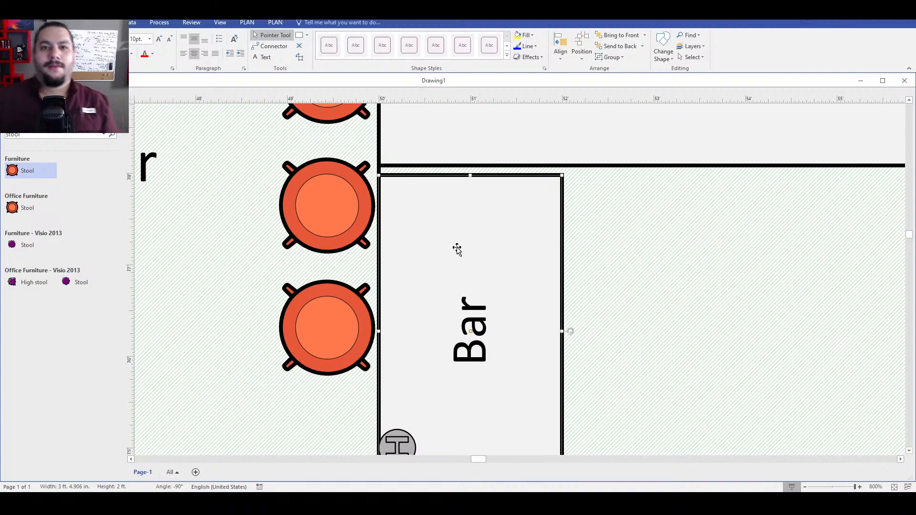
key(Up)
key(Up)
key(Up)
key(Up)
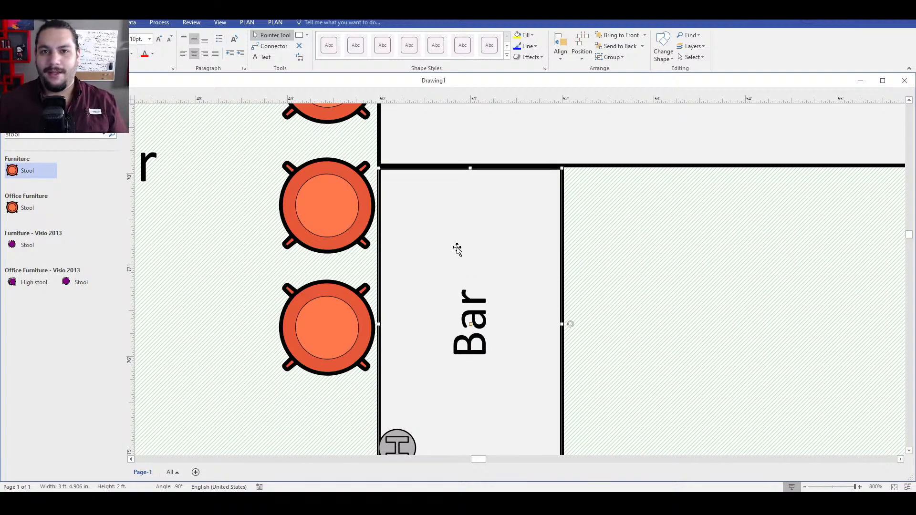
key(Up)
key(Up)
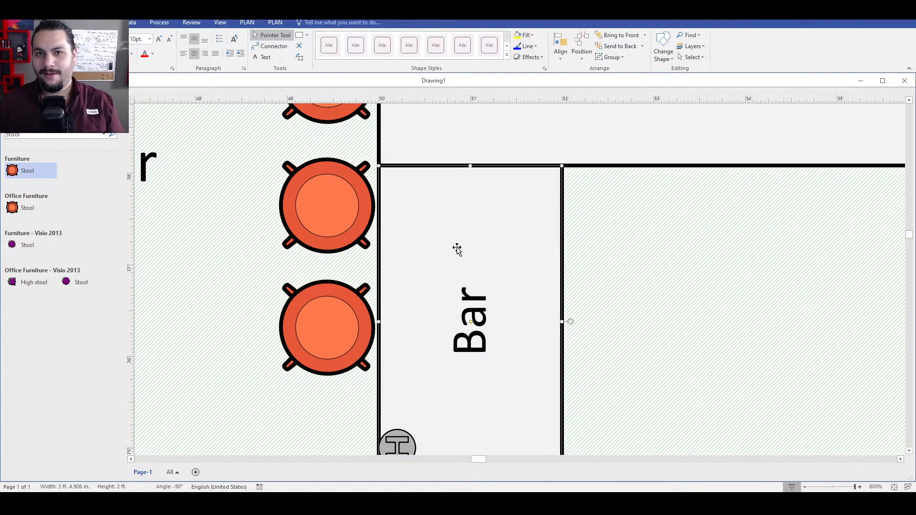
scroll(500, 277, down, 5)
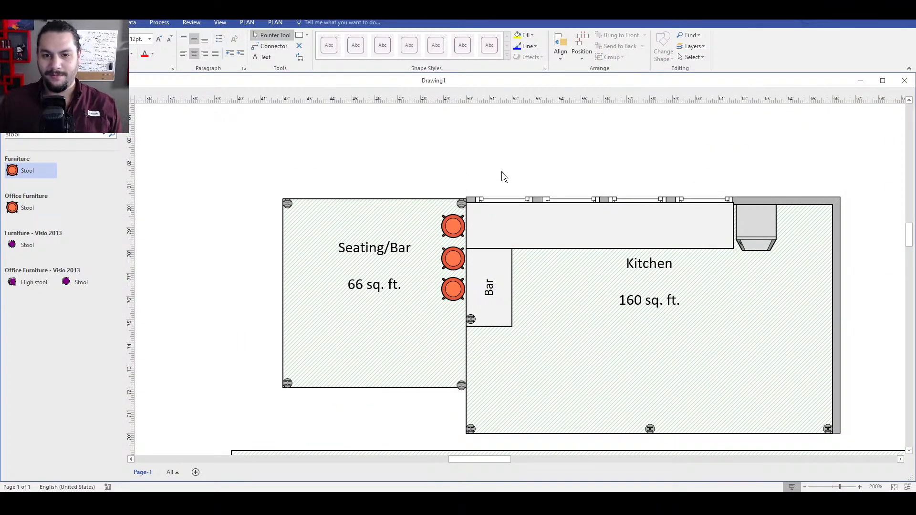
- Move the uppermost stool slightly up along the wall line, closer to the corner column
scroll(453, 224, up, 2)
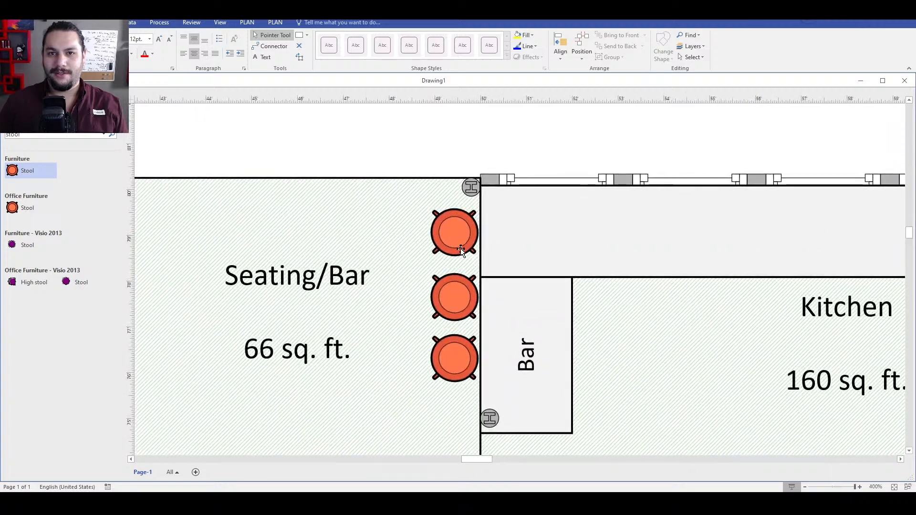
click(456, 233)
key(Up)
key(Up)
key(Up)
key(Up)
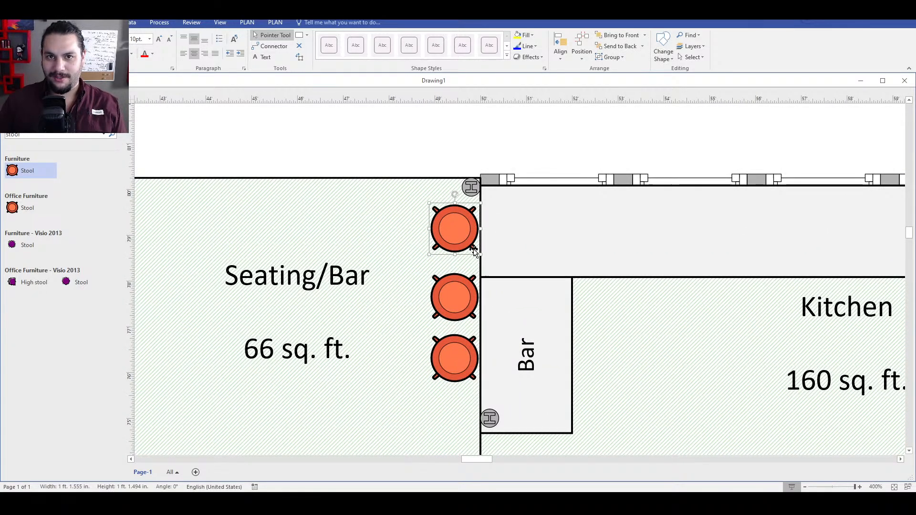
key(Up)
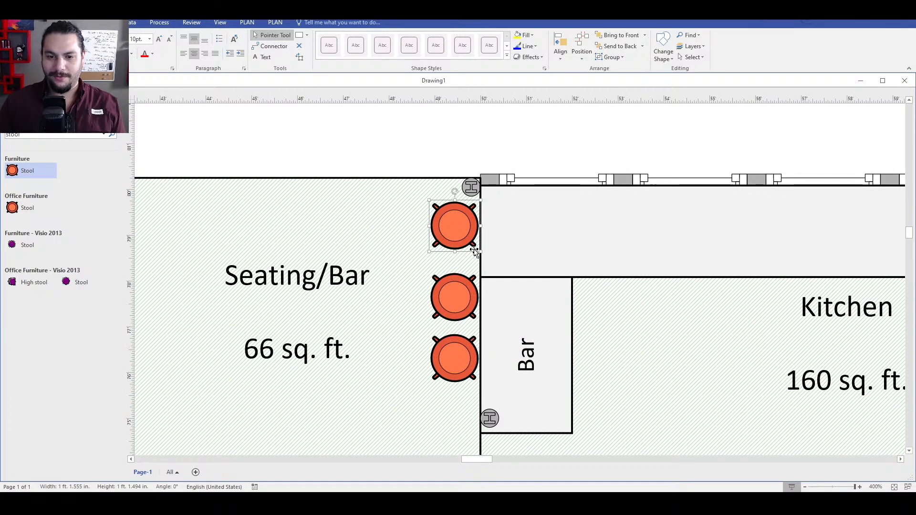
- Shift the middle stool slightly up to space it between the other two stools
click(459, 315)
key(Up)
key(Up)
key(Up)
key(Up)
key(Up)
key(Up)
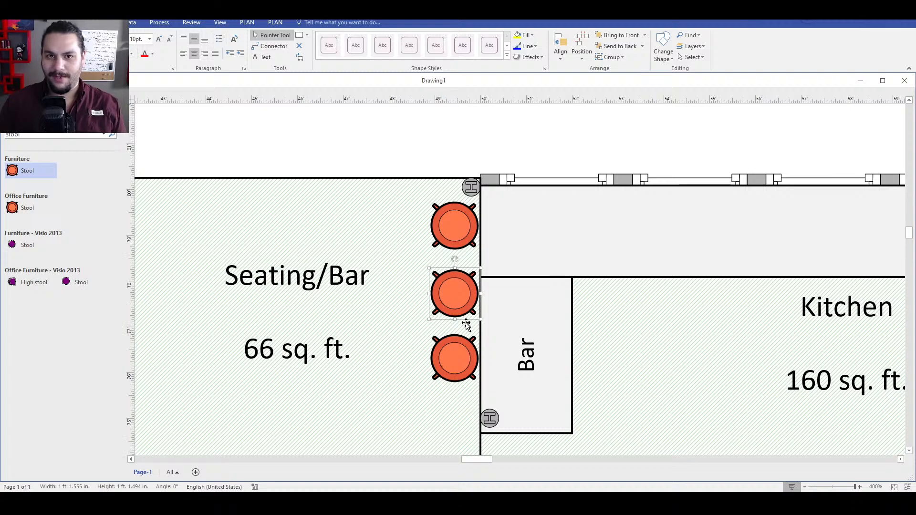
key(Up)
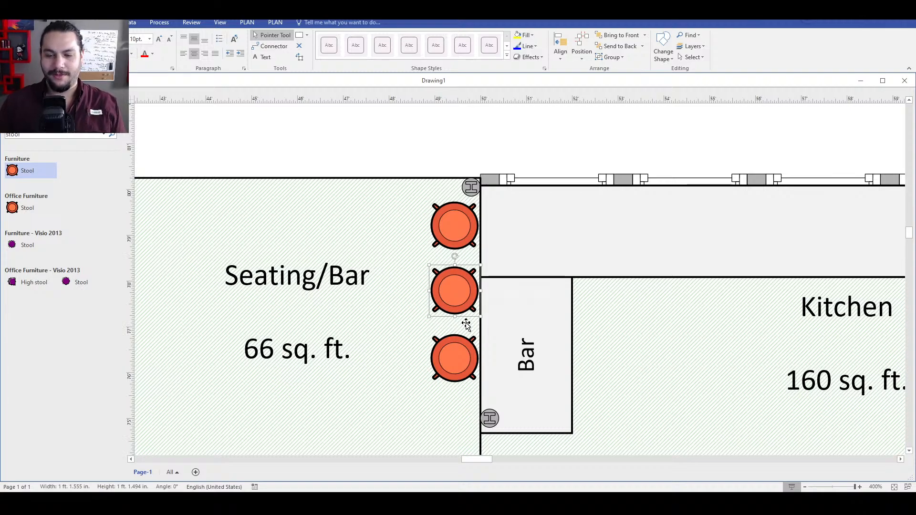
click(443, 357)
scroll(494, 307, down, 3)
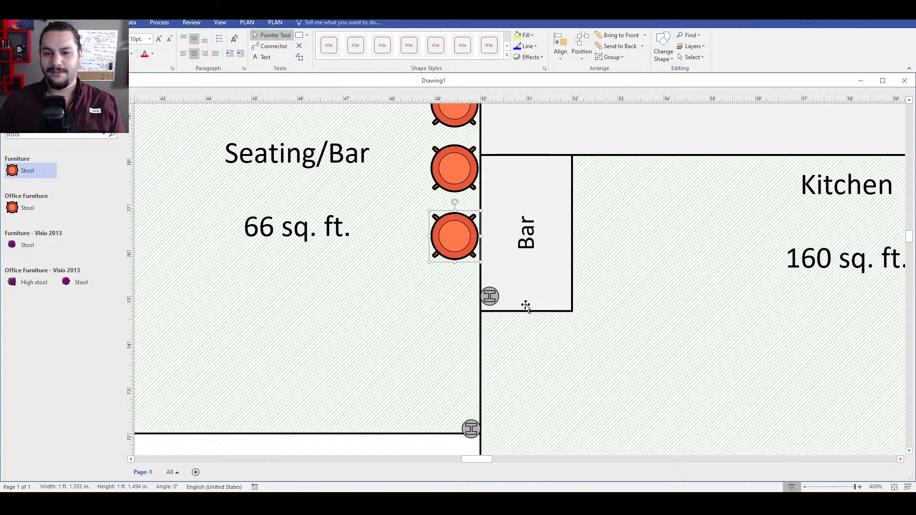
scroll(525, 305, up, 2)
scroll(520, 306, down, 1)
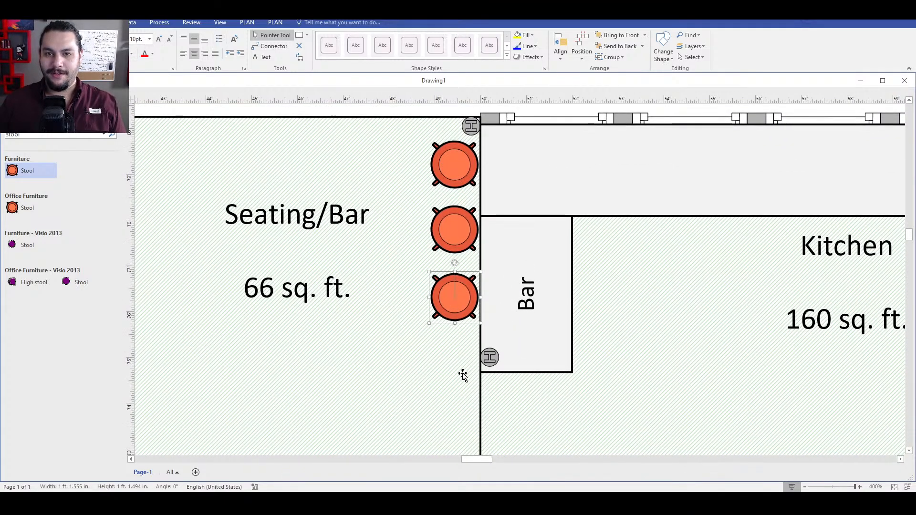
scroll(510, 306, down, 3)
scroll(496, 319, up, 1)
scroll(484, 323, down, 1)
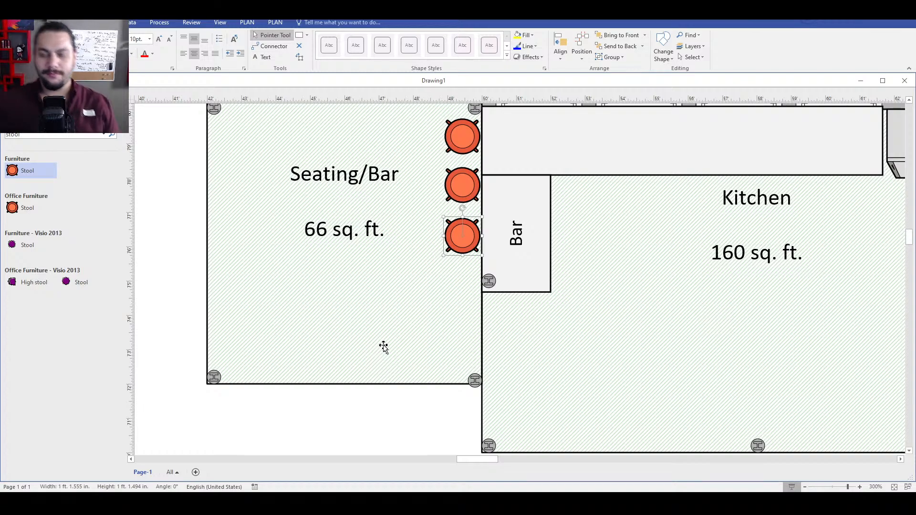
- Extend the Seating/Bar space downward to a height of 10 ft. 3 in., in line with the kitchen's lower edge
scroll(401, 339, down, 2)
click(376, 301)
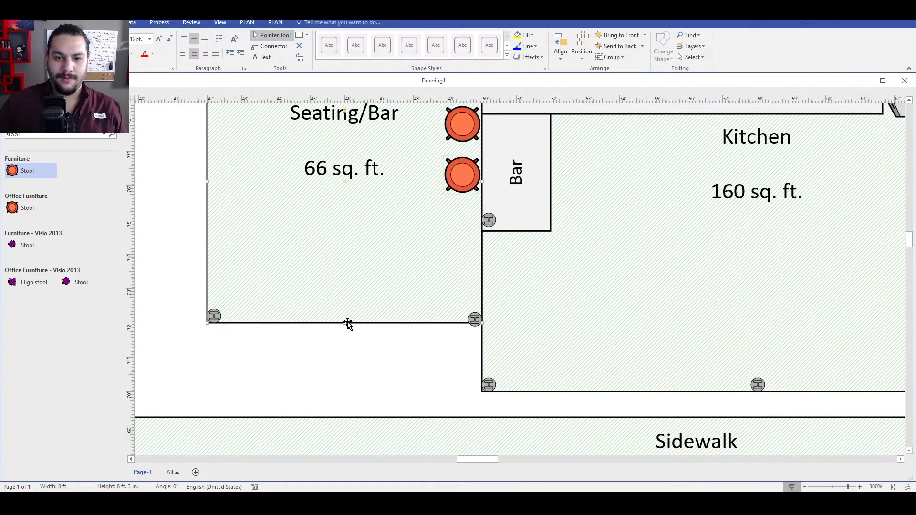
drag(345, 325, 352, 393)
click(354, 397)
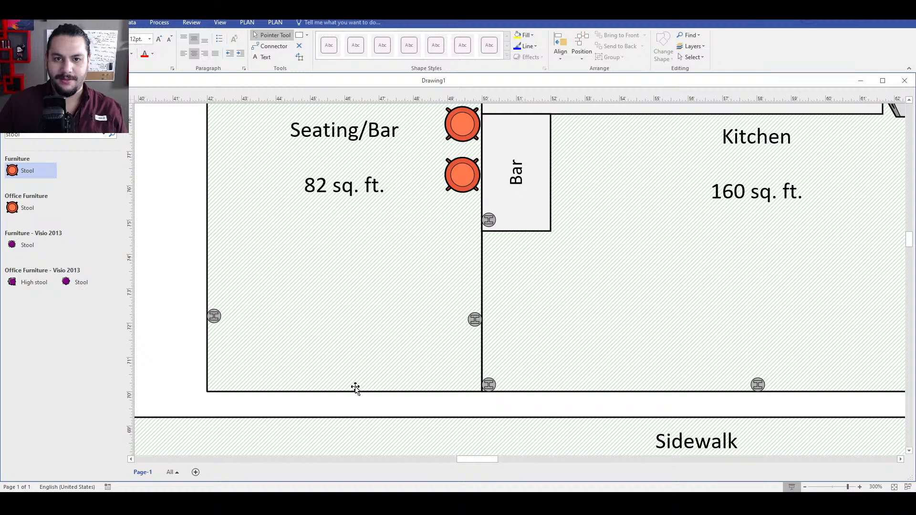
click(356, 389)
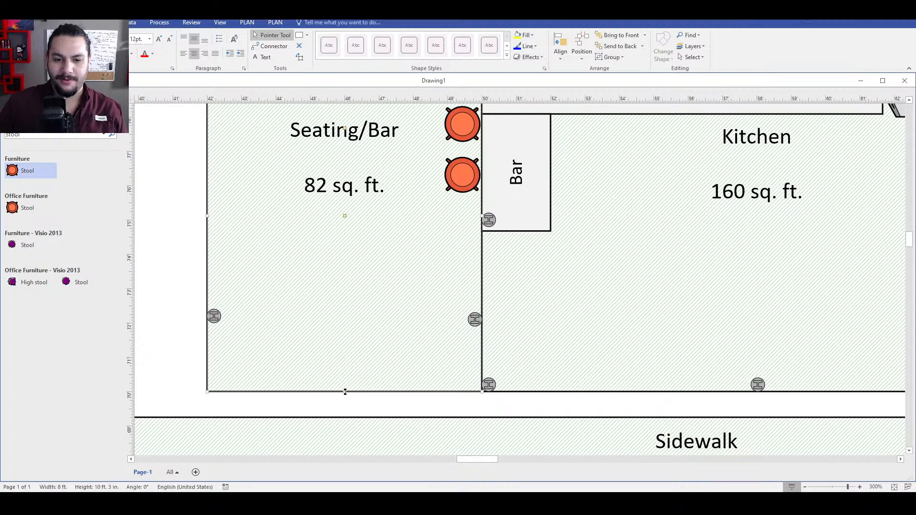
click(437, 406)
- Delete the stray column standing outside the kitchen, beyond its right-hand wall
scroll(436, 404, up, 1)
scroll(408, 366, down, 1)
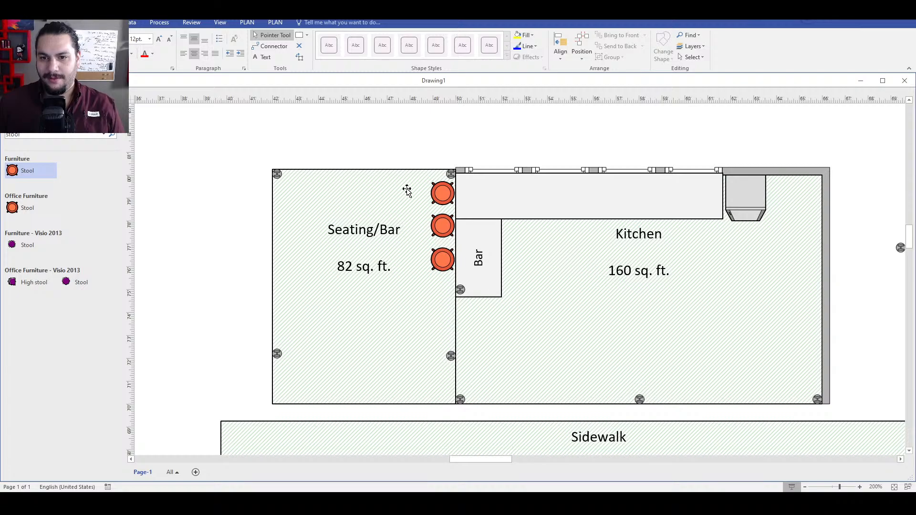
scroll(841, 271, down, 1)
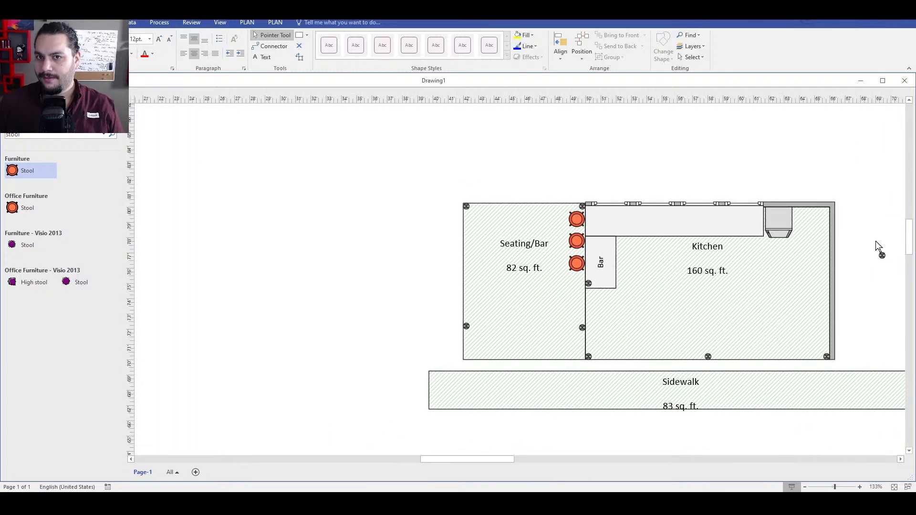
click(881, 253)
click(623, 169)
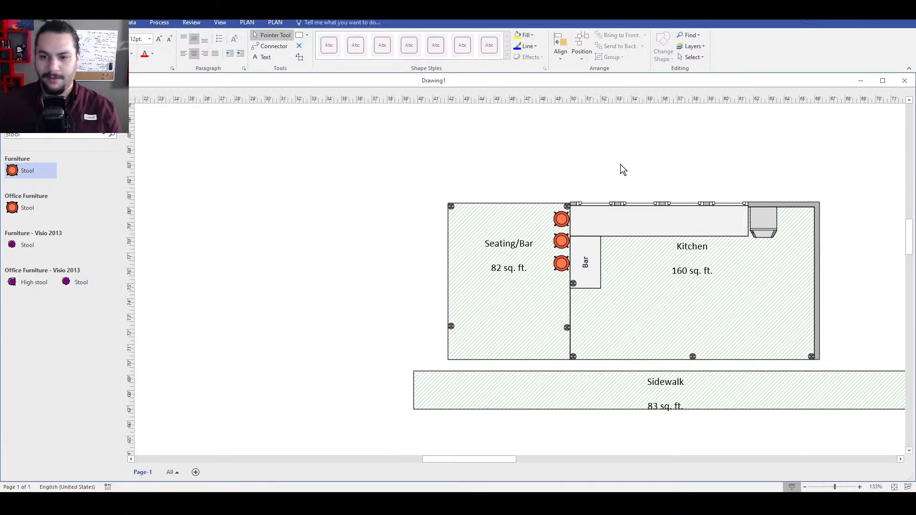
- Place a Foliage plant from the Furniture shapes on the long kitchen counter beneath the windows
scroll(619, 238, up, 1)
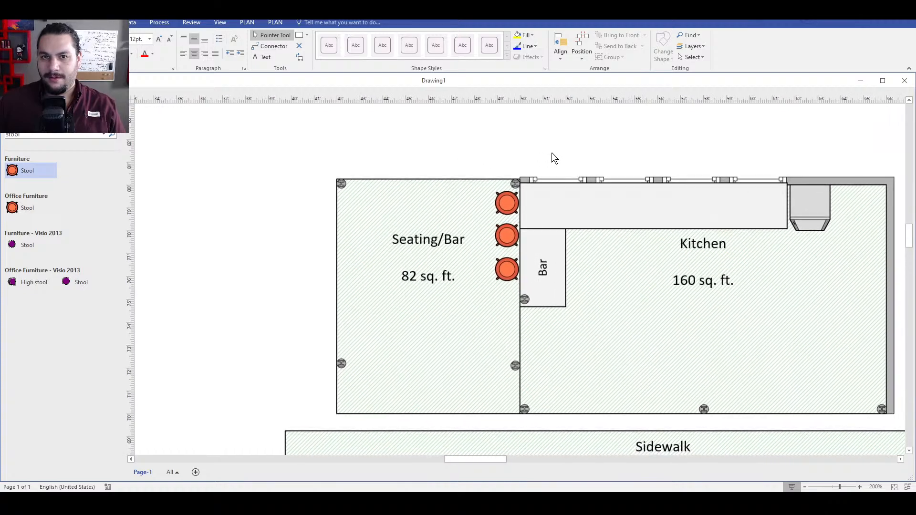
click(17, 123)
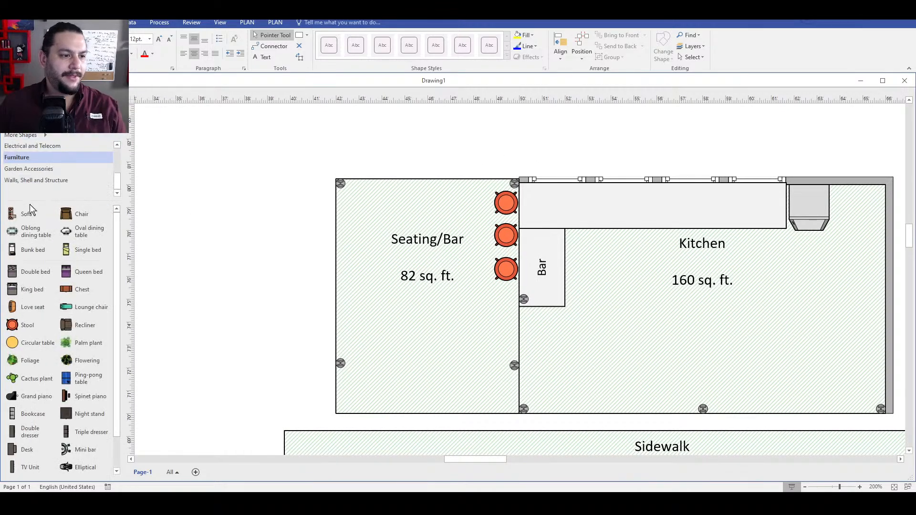
scroll(80, 324, down, 1)
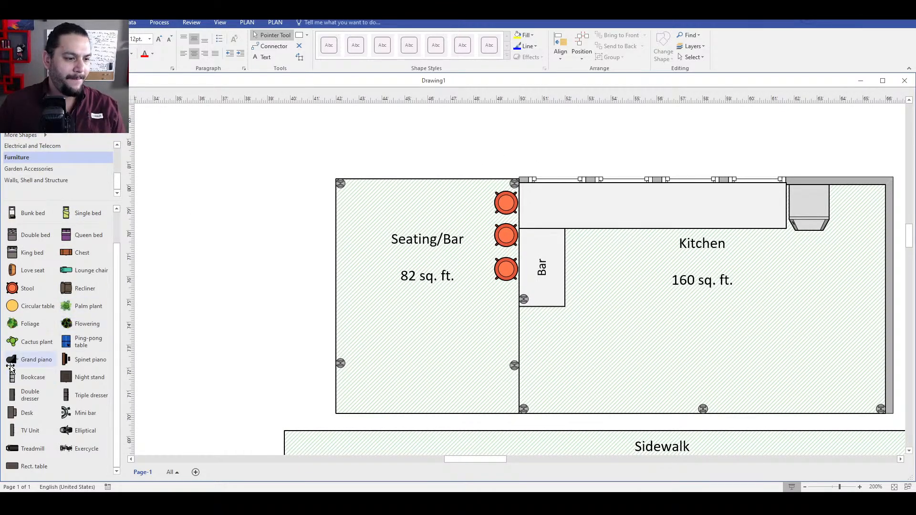
drag(41, 328, 591, 192)
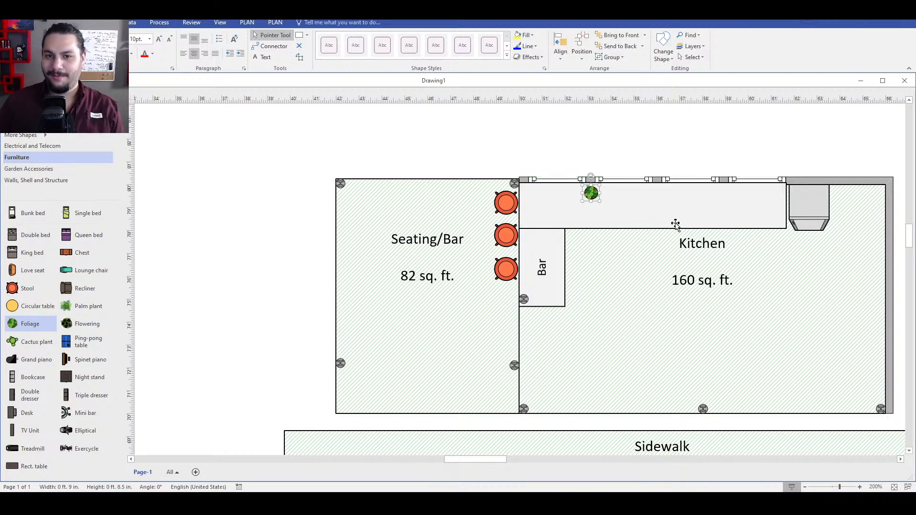
click(262, 169)
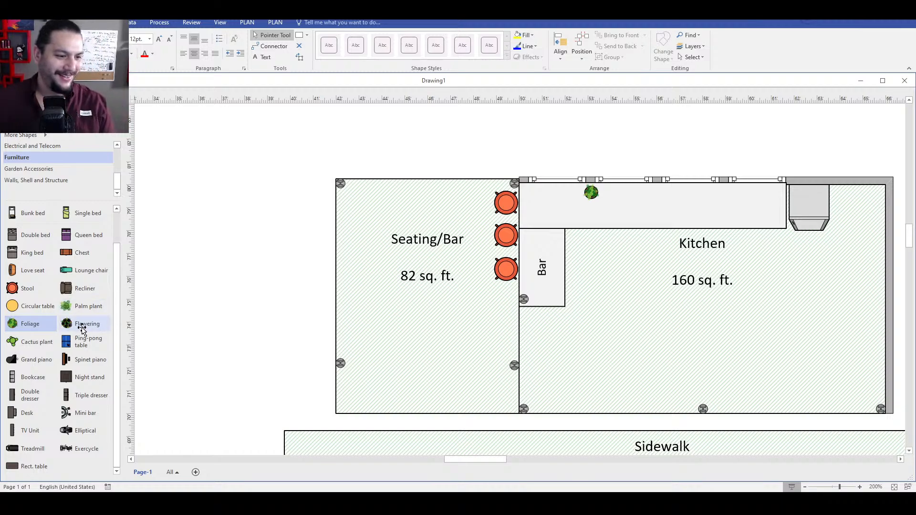
- Add a Flowering plant outside the seating area, enlarge it to about 6 ft. 9 in. square, and move it up
drag(82, 325, 262, 247)
click(212, 320)
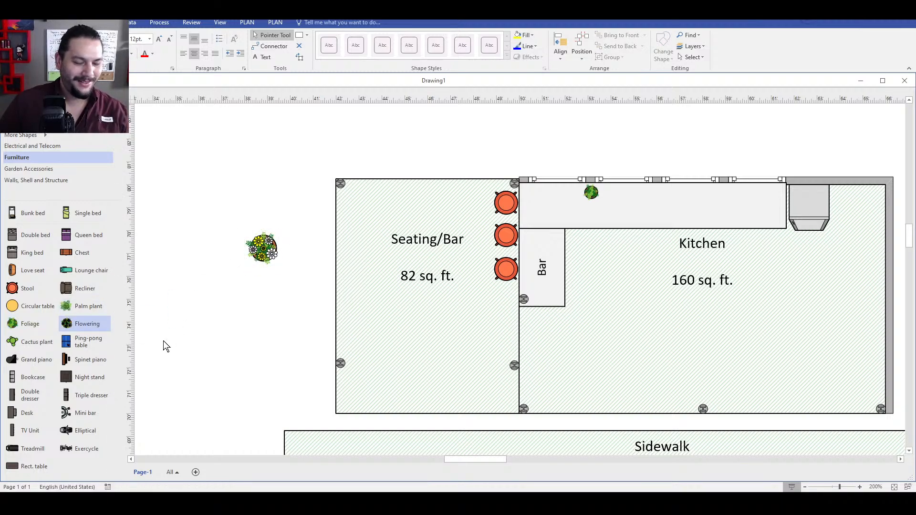
click(259, 253)
drag(243, 264, 172, 371)
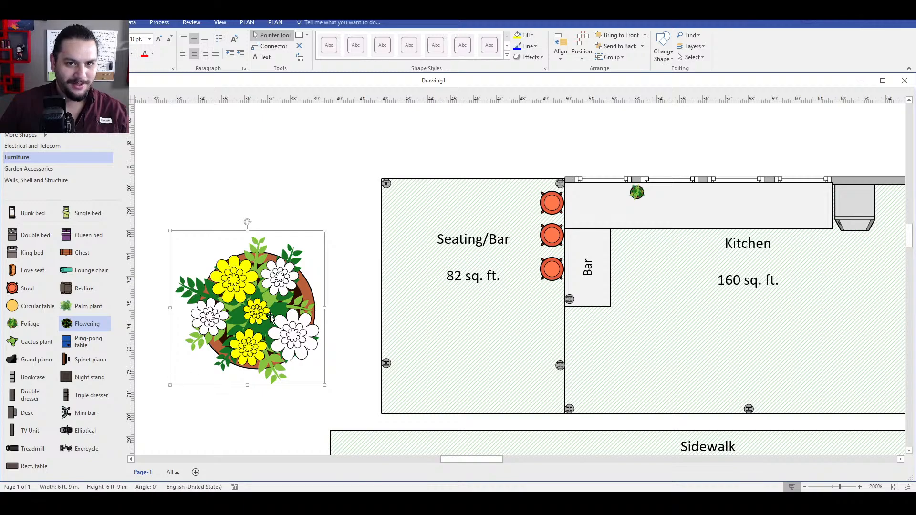
drag(270, 319, 285, 209)
click(247, 380)
- View the shape data of the enlarged flowering plant and close it without changes
right_click(337, 215)
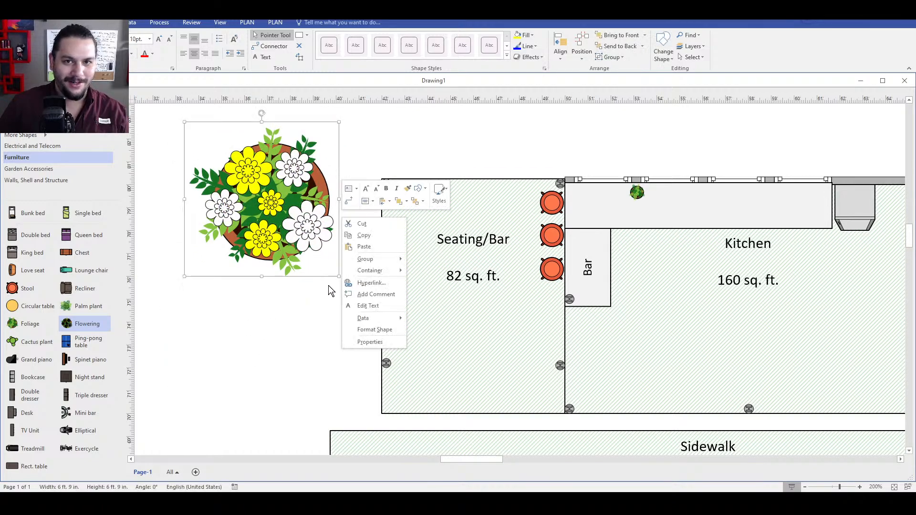
click(367, 343)
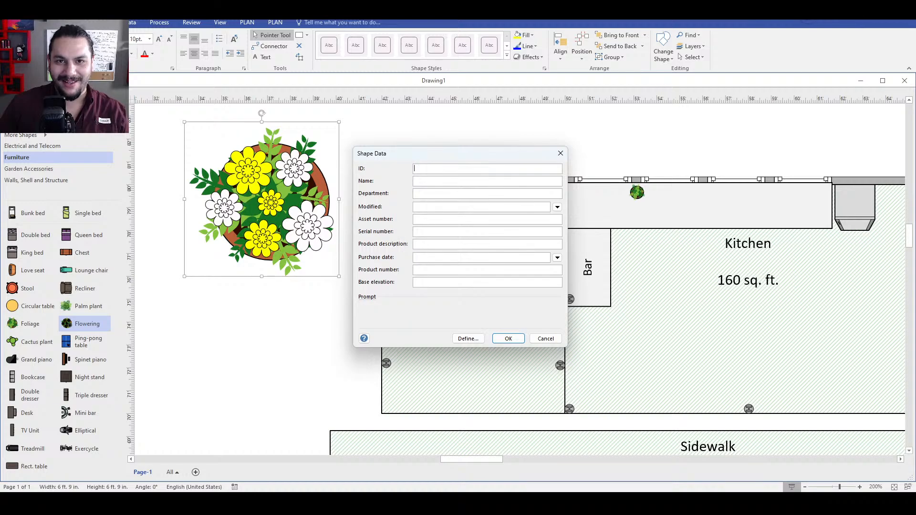
click(549, 339)
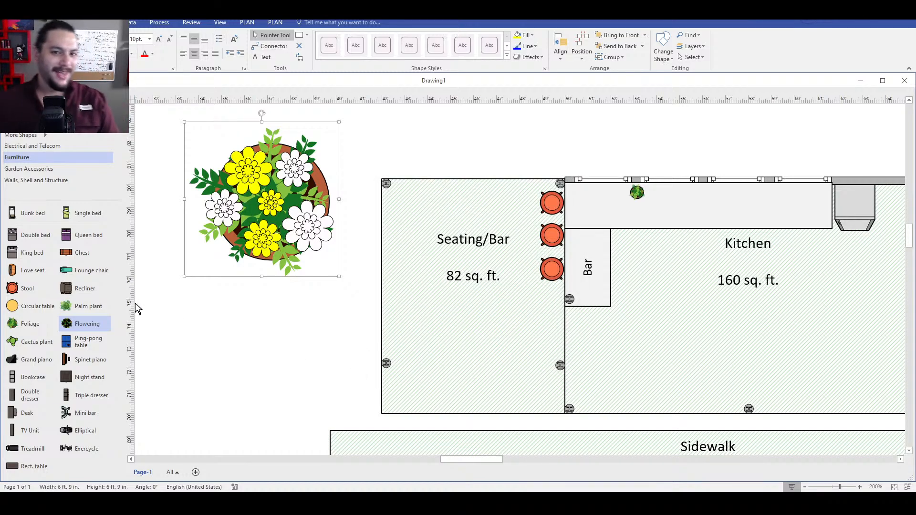
- Place a Mini bar from the Furniture shapes outside the seating area, below the flowering plant
drag(81, 413, 236, 336)
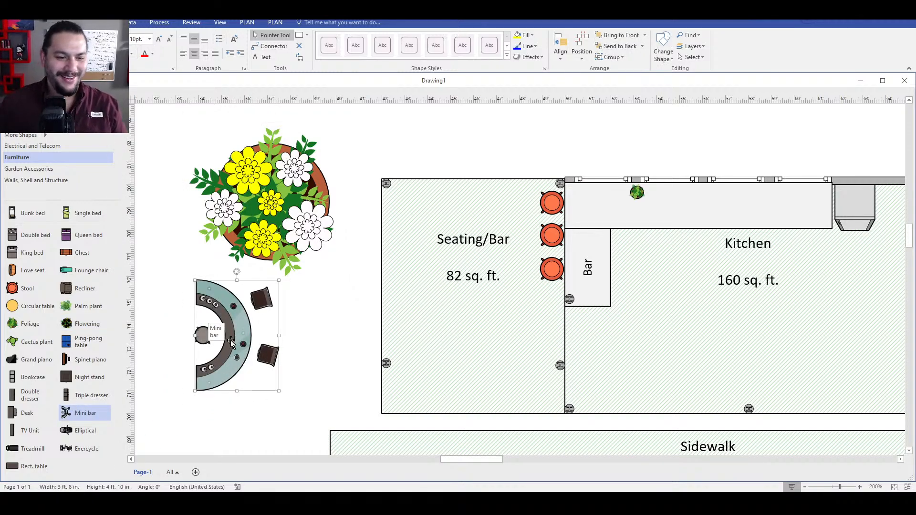
- Reposition the mini bar below the flowering plant outside the seating area
drag(232, 323, 257, 343)
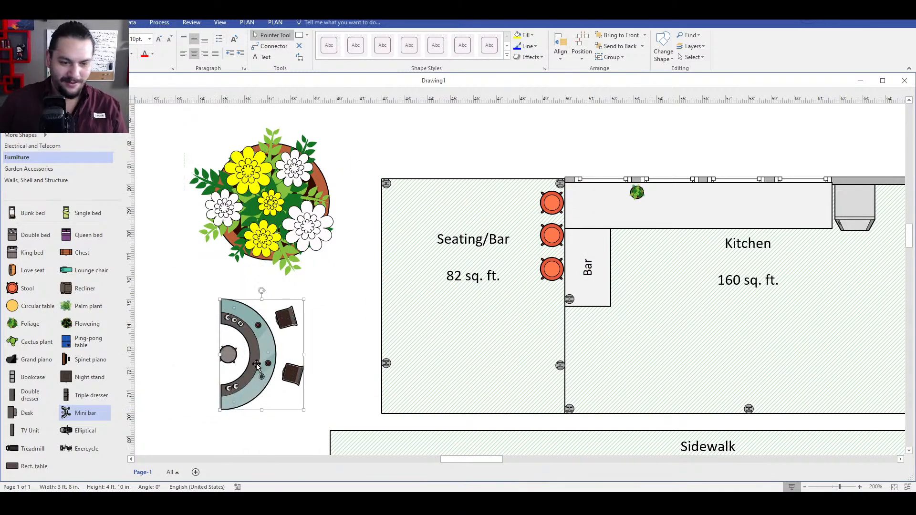
key(Delete)
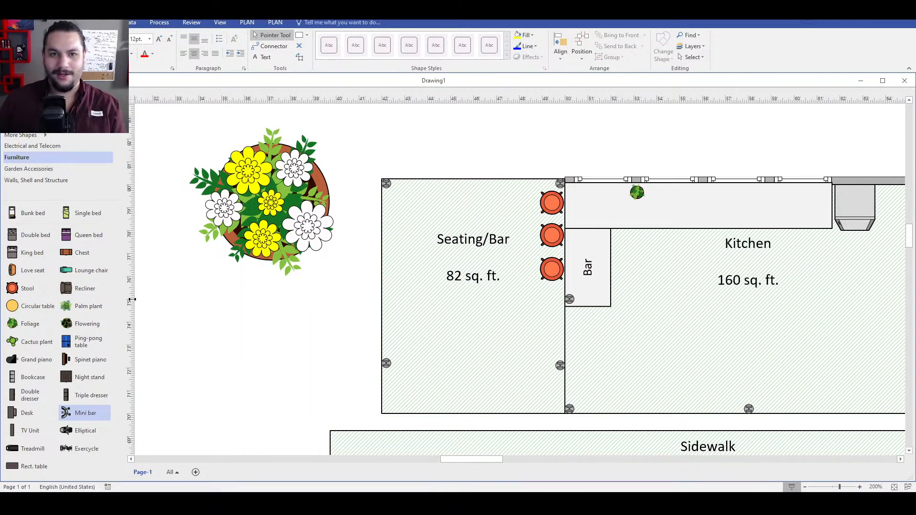
key(ctrl+z)
drag(262, 358, 234, 352)
- View the shape data of the lowest stool beside the bar and close it without changes
click(552, 270)
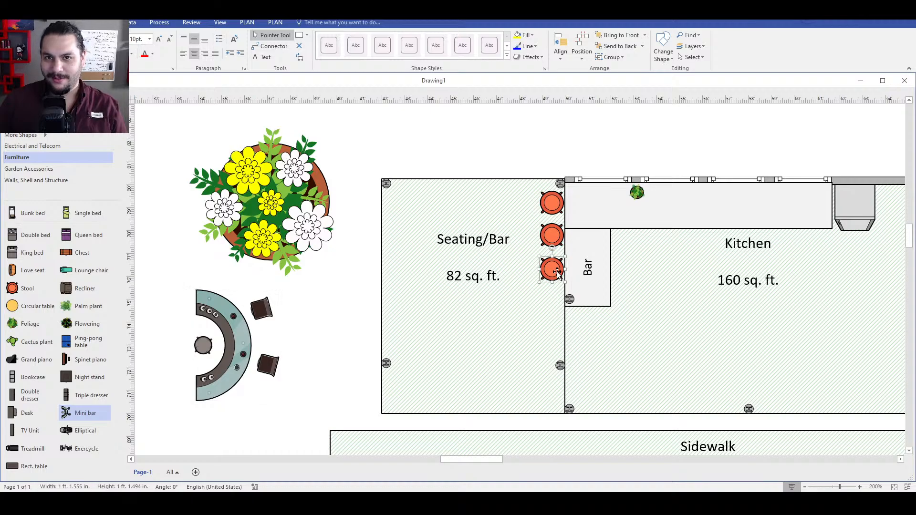
right_click(553, 272)
click(614, 405)
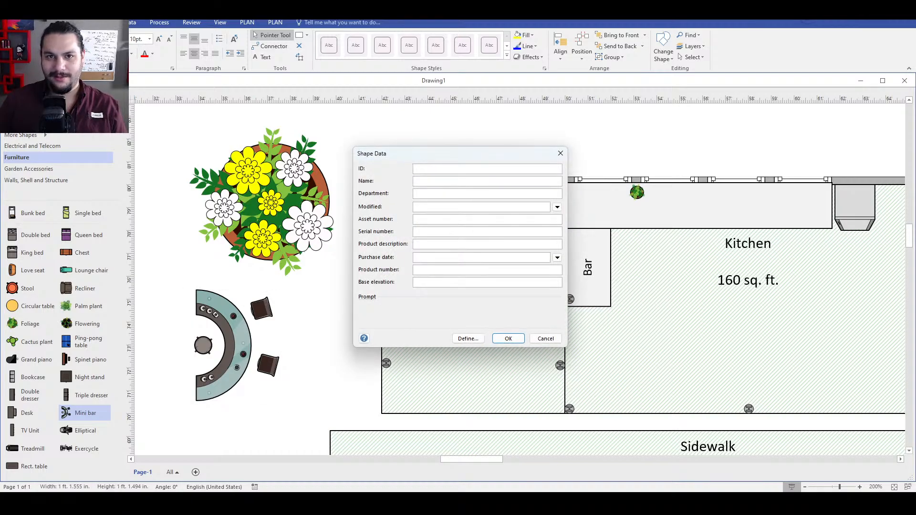
click(546, 339)
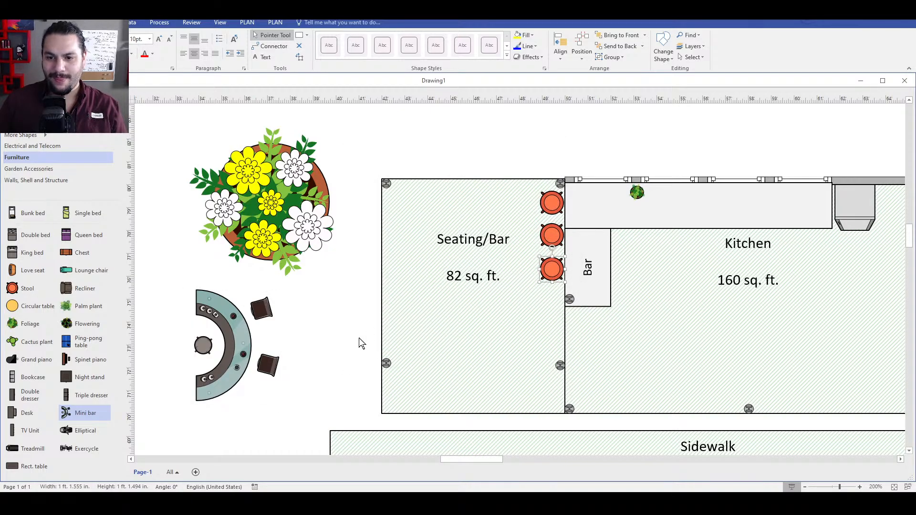
- Measure the seat diameter of the lowest stool with the measuring tape shape
scroll(328, 319, down, 4)
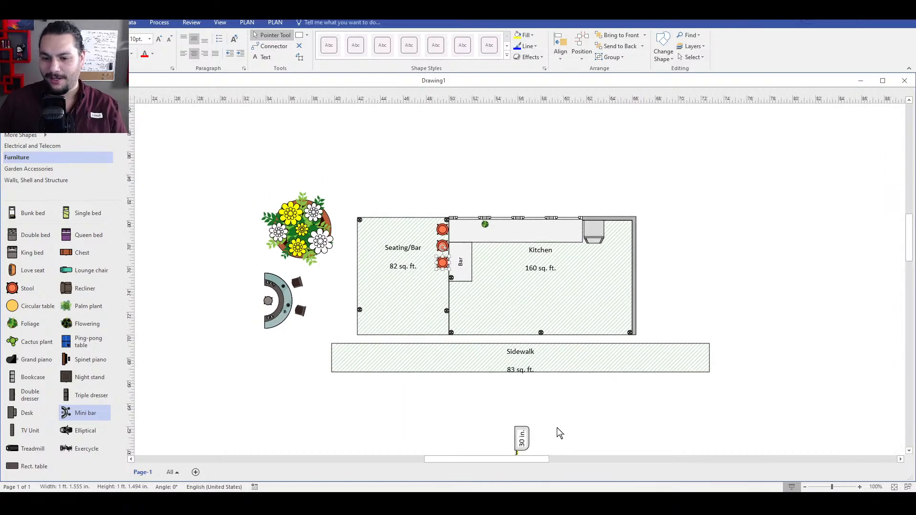
drag(523, 438, 491, 268)
scroll(492, 269, up, 6)
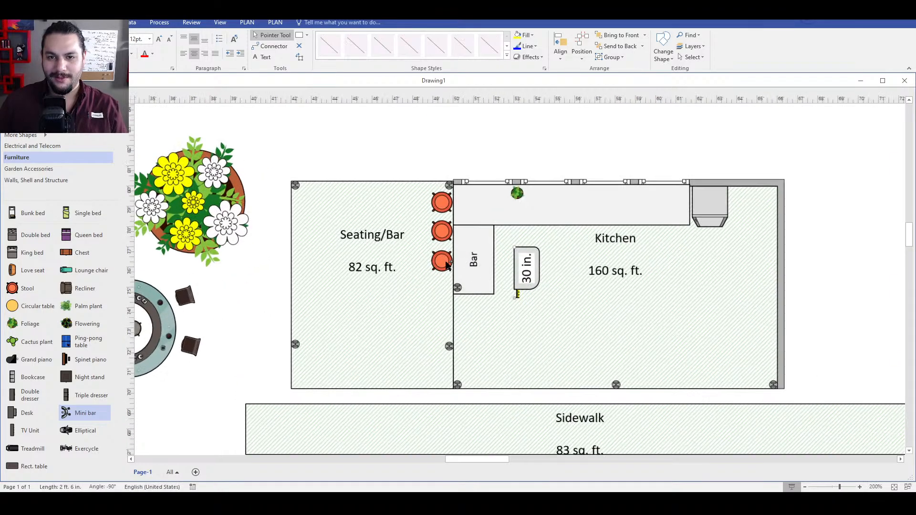
drag(679, 210, 434, 223)
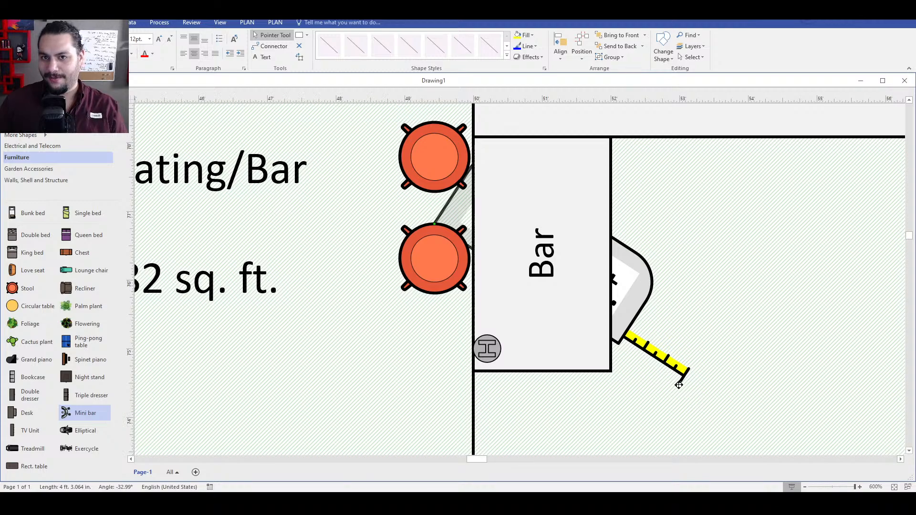
drag(679, 385, 434, 294)
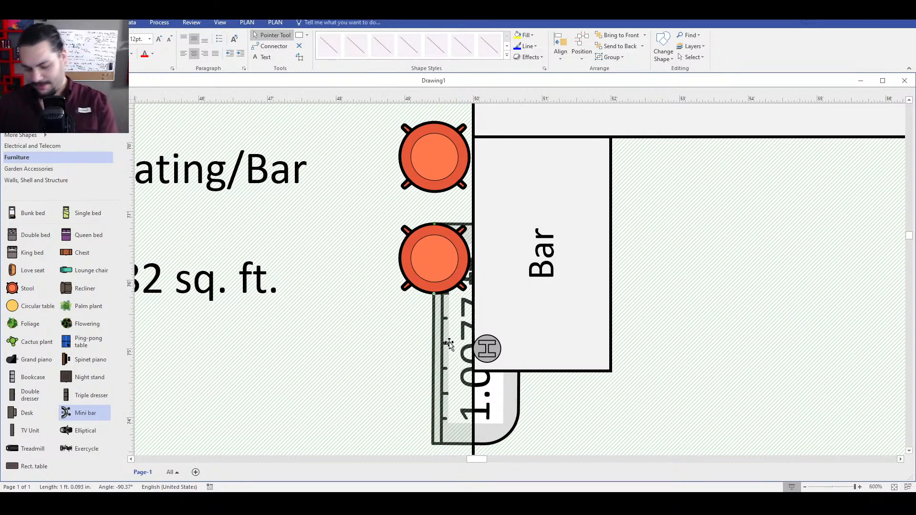
click(451, 362)
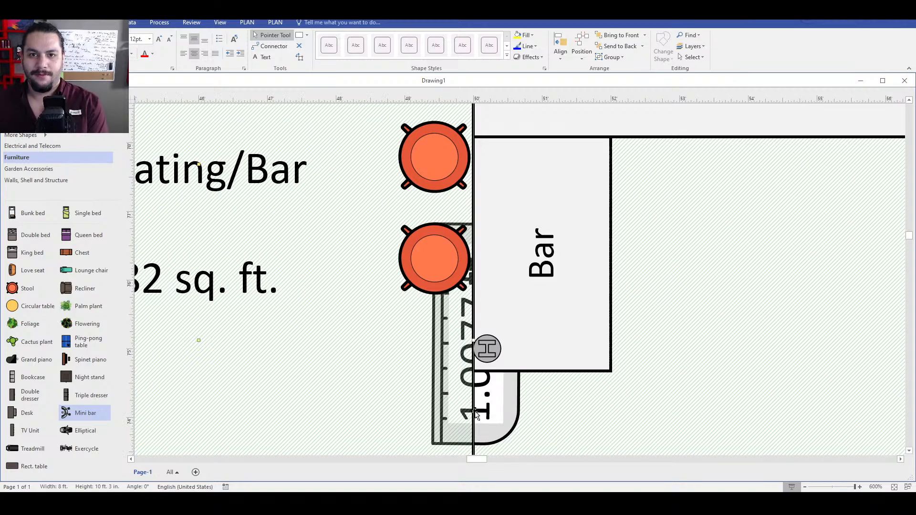
- Move the measuring tape off the stool and out of the kitchen, above the window wall
drag(476, 413, 687, 352)
scroll(728, 347, down, 1)
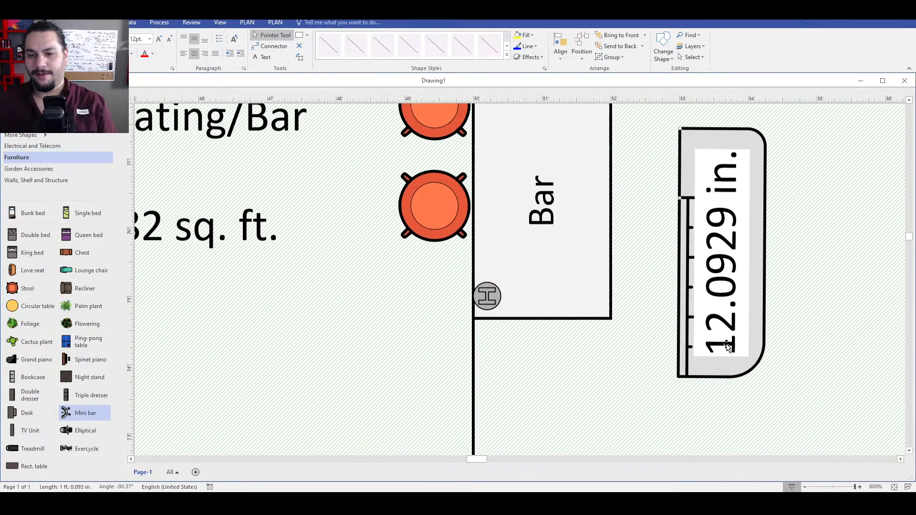
scroll(728, 347, down, 3)
drag(729, 319, 636, 138)
scroll(530, 217, down, 2)
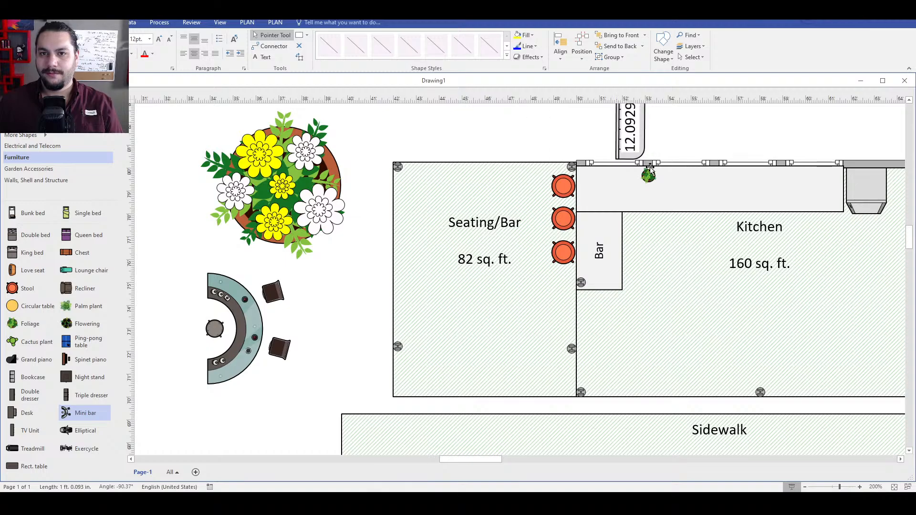
- Delete the mini bar below the flowering plant
click(333, 292)
click(249, 318)
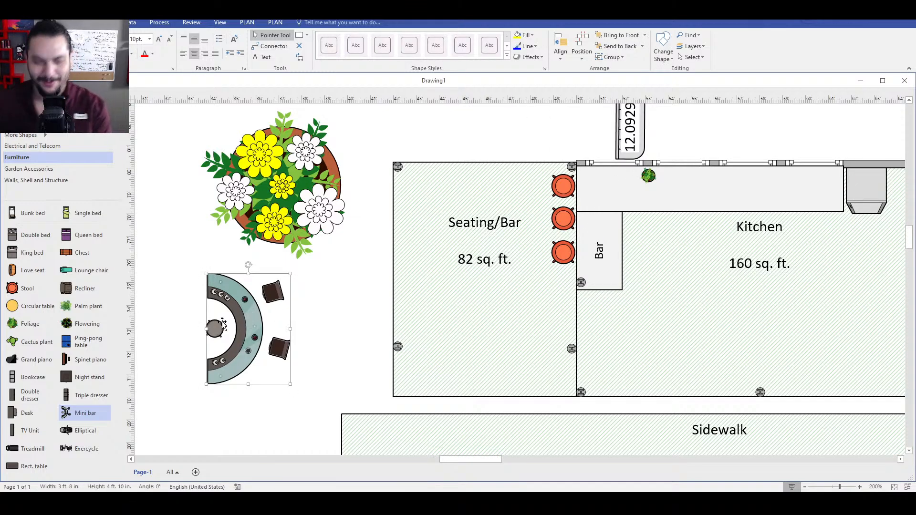
key(Delete)
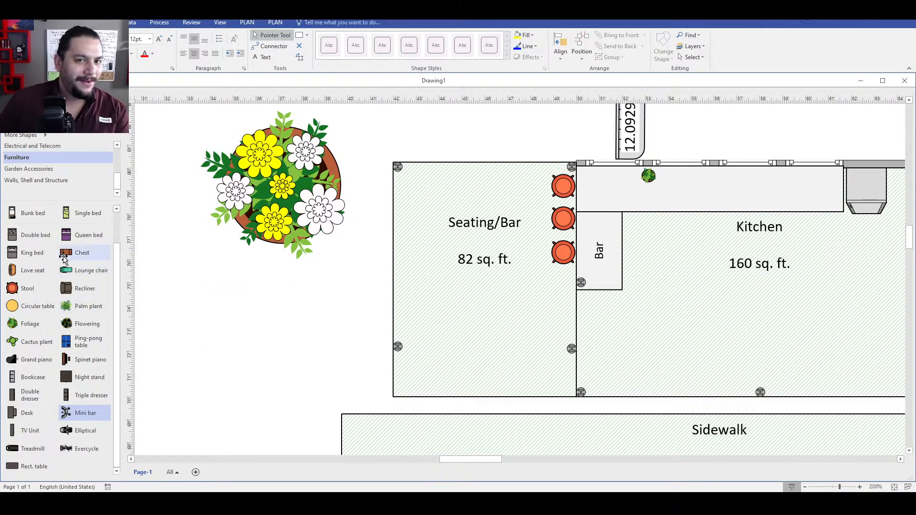
- Try an Oblong dining table from the Furniture shapes below the flowering plant and delete it
scroll(76, 248, up, 1)
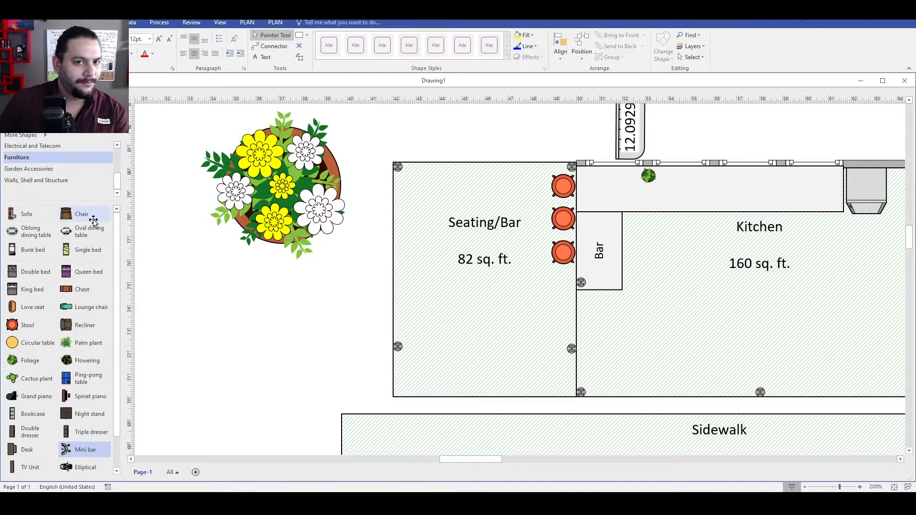
drag(29, 236, 233, 310)
key(Delete)
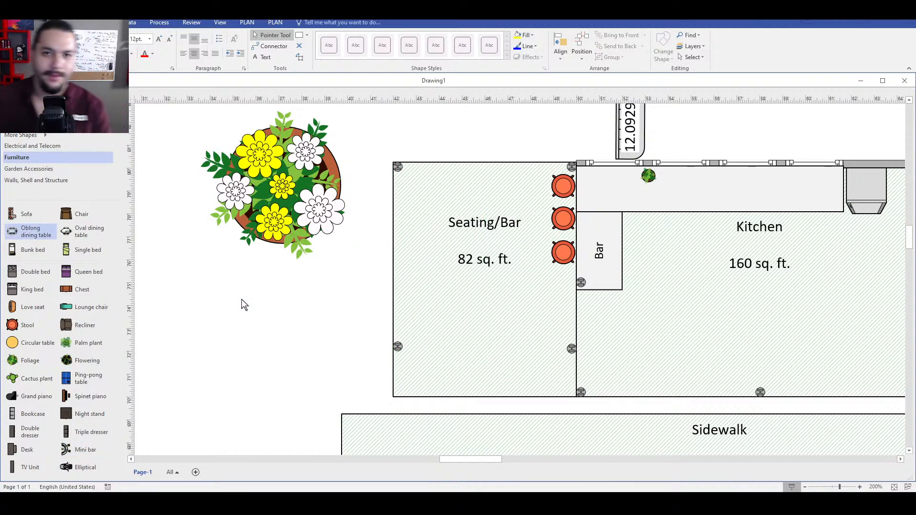
- Duplicate the Bar counter, rotate the copy to horizontal, and move it into the upper part of the seating area
click(607, 247)
click(259, 306)
key(ctrl+v)
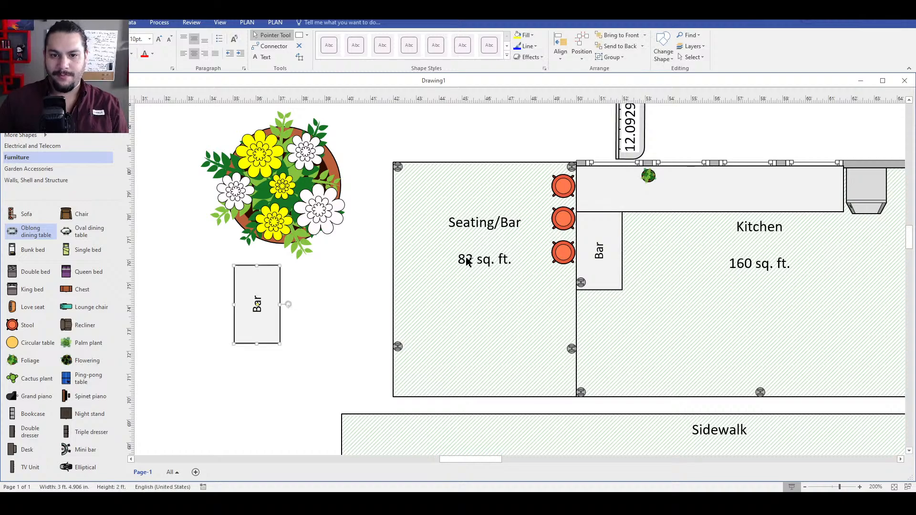
drag(254, 284, 484, 125)
drag(497, 200, 467, 205)
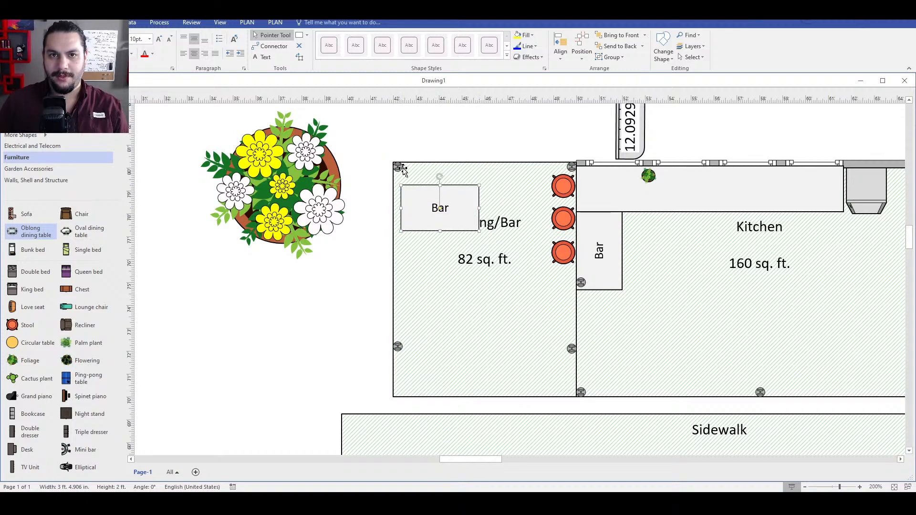
- Bring the seating area's two upper columns to the front and move the bar copy into the upper-left corner
click(398, 167)
shift+click(574, 167)
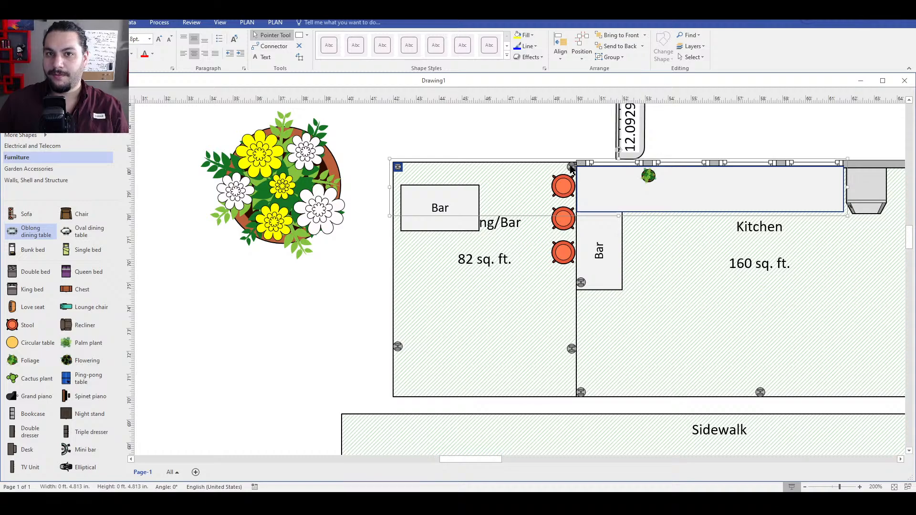
shift+click(595, 176)
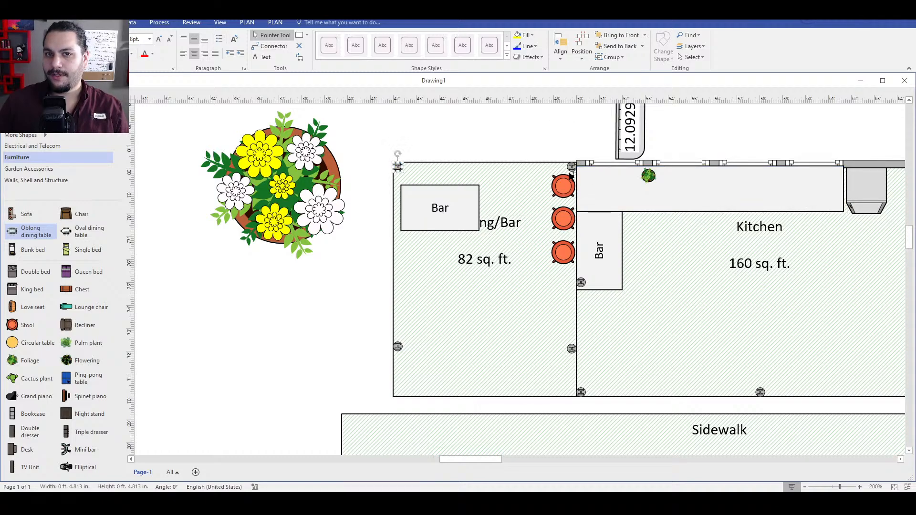
shift+click(571, 167)
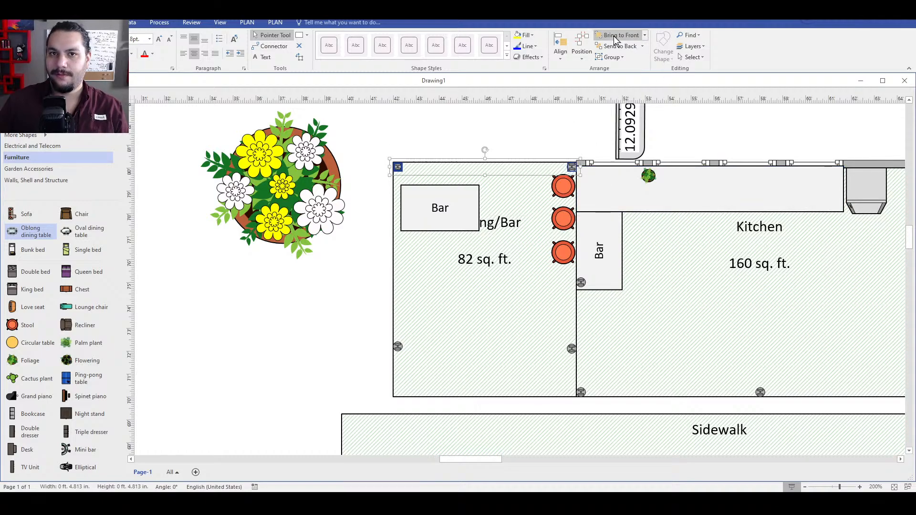
drag(454, 214, 448, 191)
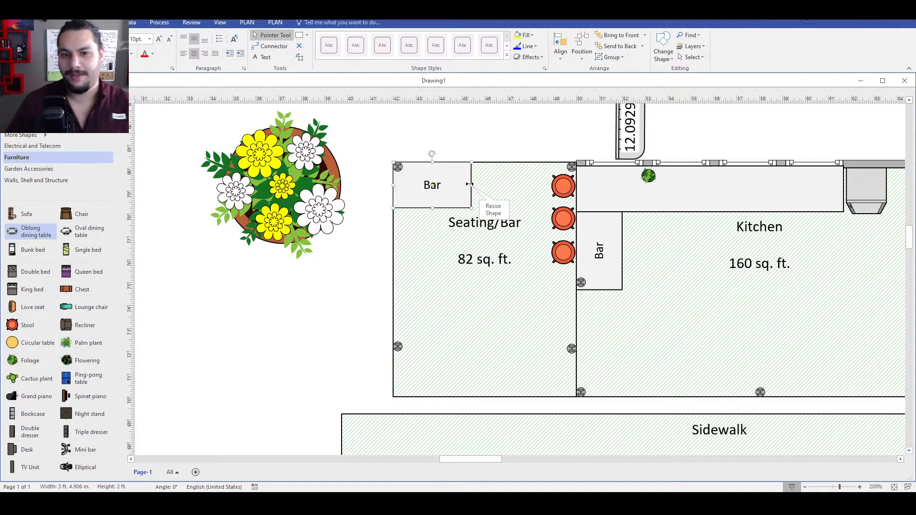
- Lengthen the seating-area bar to 6 ft. 3 in. and set its depth to 1 ft
drag(469, 184, 537, 184)
right_click(537, 190)
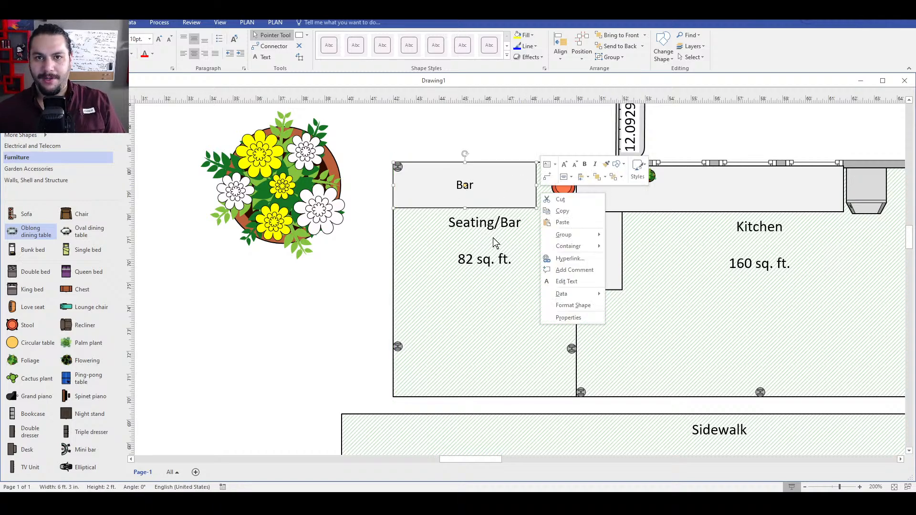
click(556, 324)
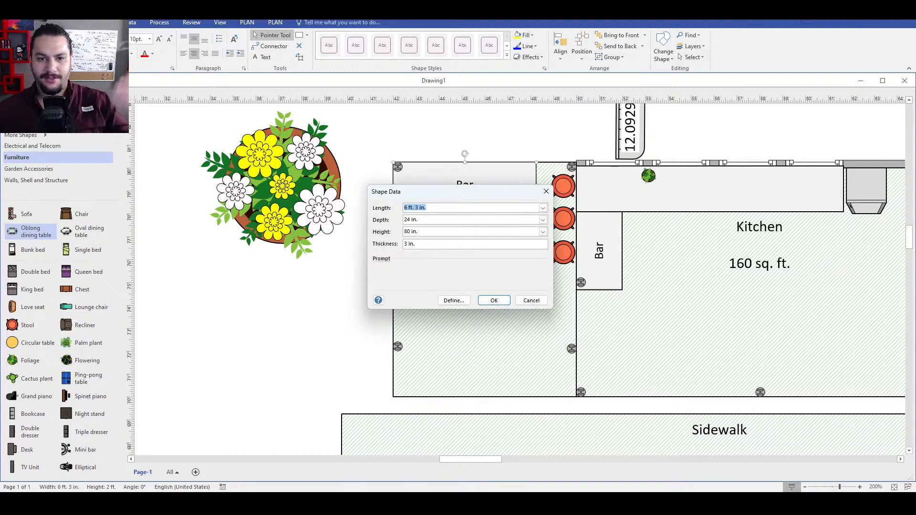
click(407, 221)
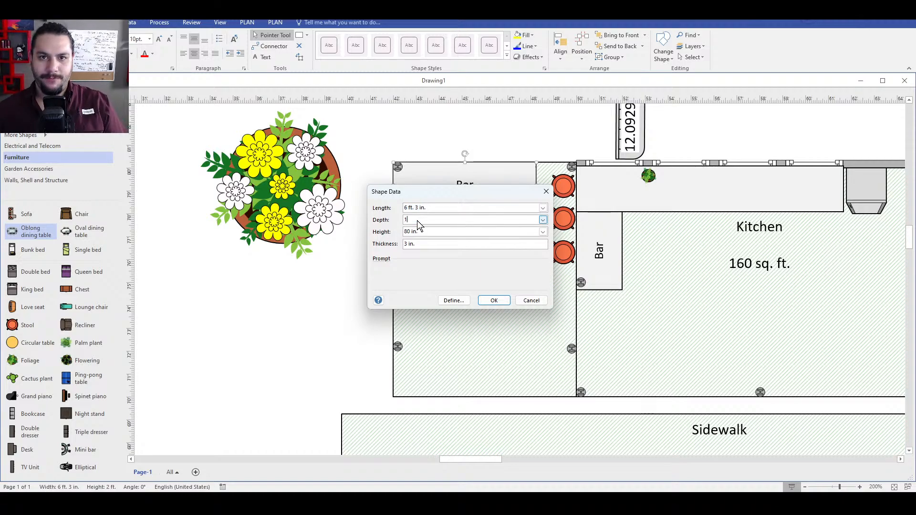
click(494, 300)
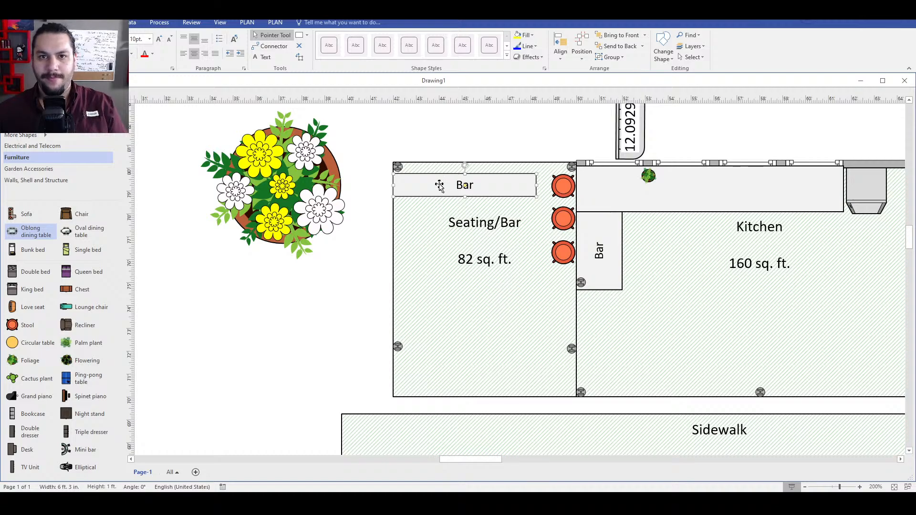
- Move the narrow bar flush with the seating area's upper edge and resize it to 4 ft. 3 in. long, clear of the stools
drag(439, 188, 441, 176)
drag(537, 174, 574, 172)
click(561, 193)
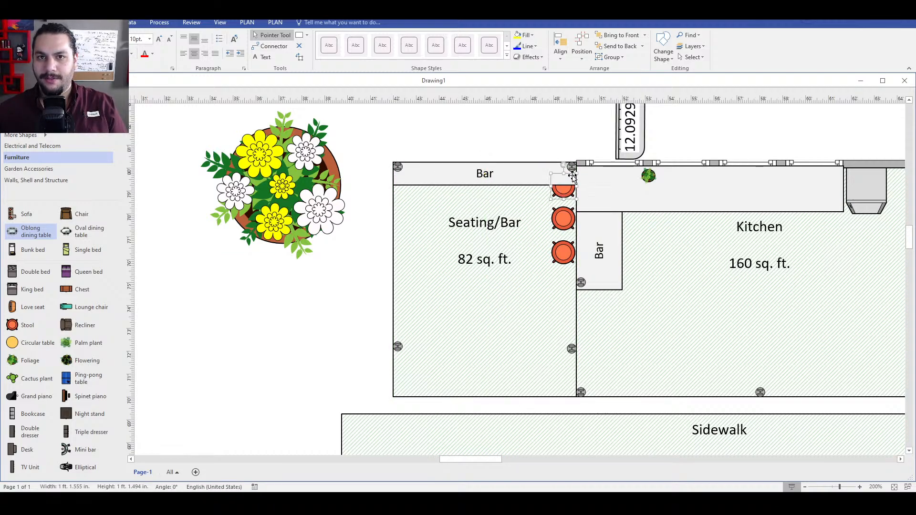
click(520, 179)
drag(574, 173, 491, 174)
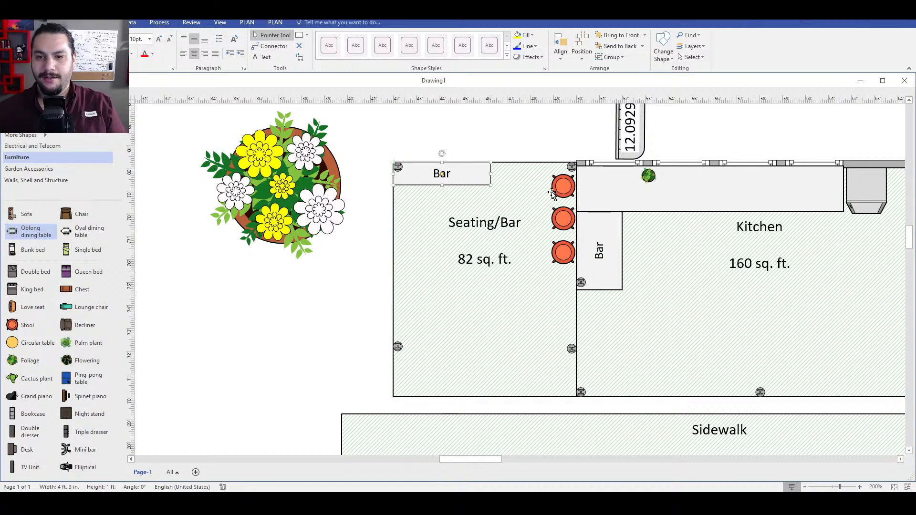
click(507, 133)
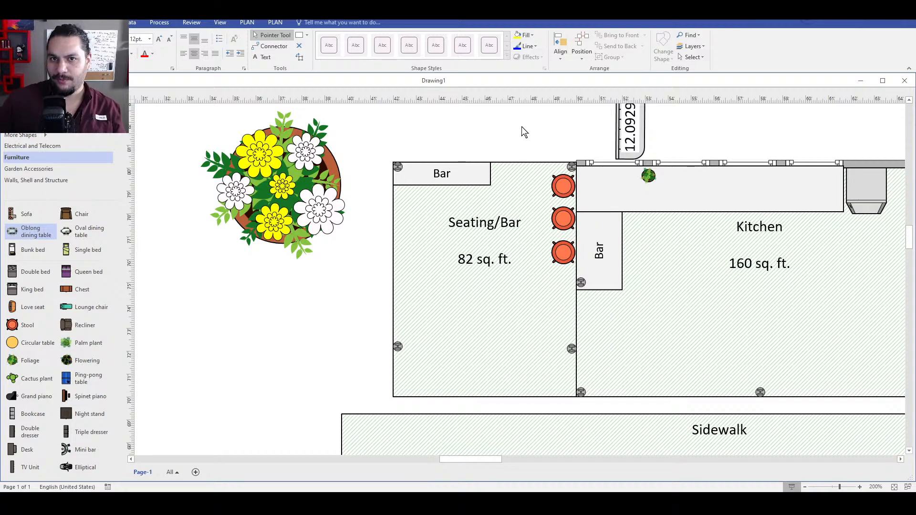
- Place a Range from the Appliances shapes in the kitchen's lower-right corner, rotated with its back against the right wall
scroll(348, 303, down, 1)
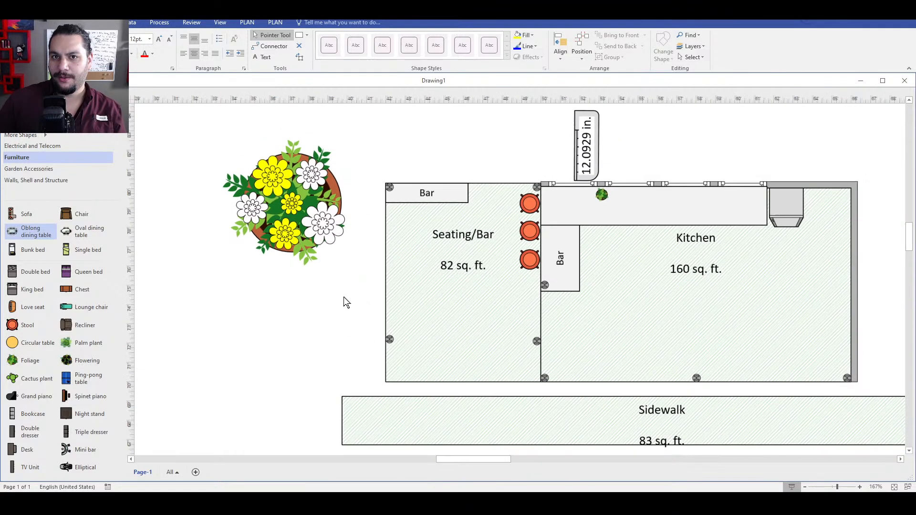
drag(299, 304, 378, 321)
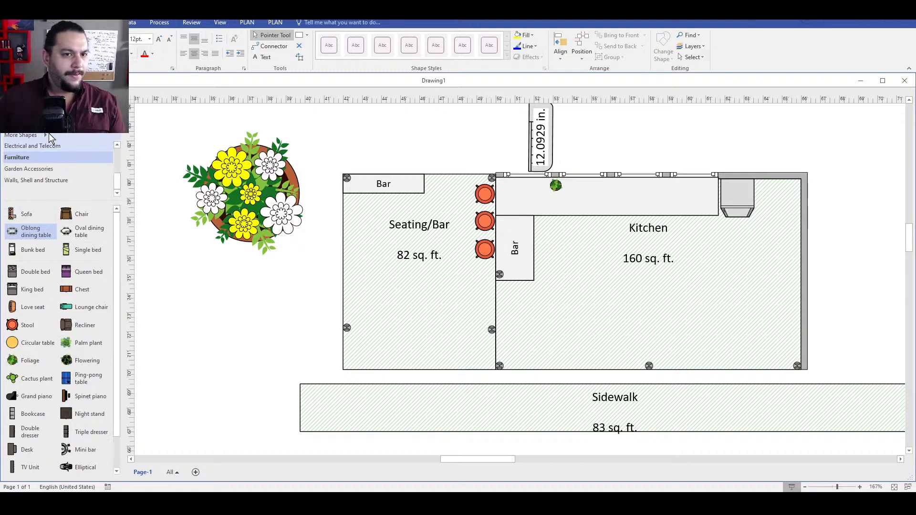
scroll(44, 168, up, 1)
scroll(45, 167, up, 2)
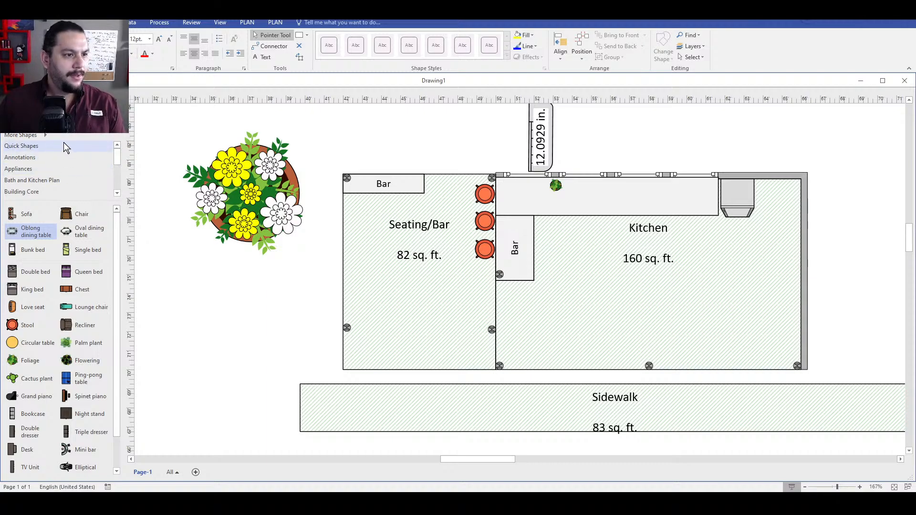
click(77, 169)
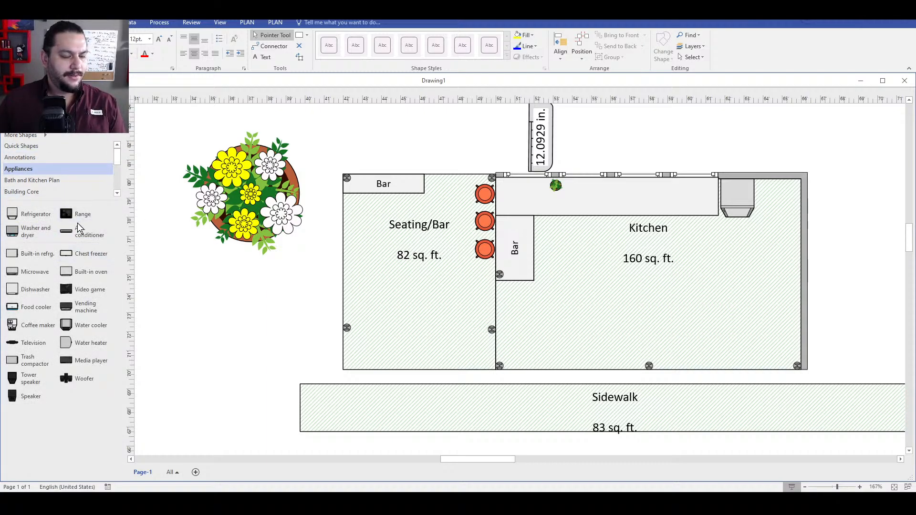
drag(77, 215, 774, 339)
drag(769, 290, 836, 321)
drag(777, 329, 794, 341)
click(855, 296)
- Copy the kitchen's right wall and stretch the copy along the kitchen's lower edge from corner to corner, 16 ft long
scroll(846, 301, down, 3)
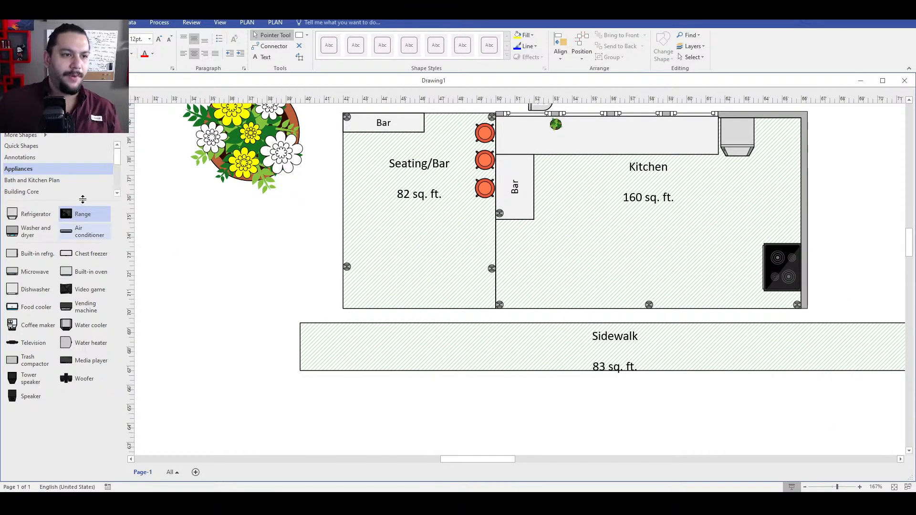
click(806, 210)
key(ctrl+c)
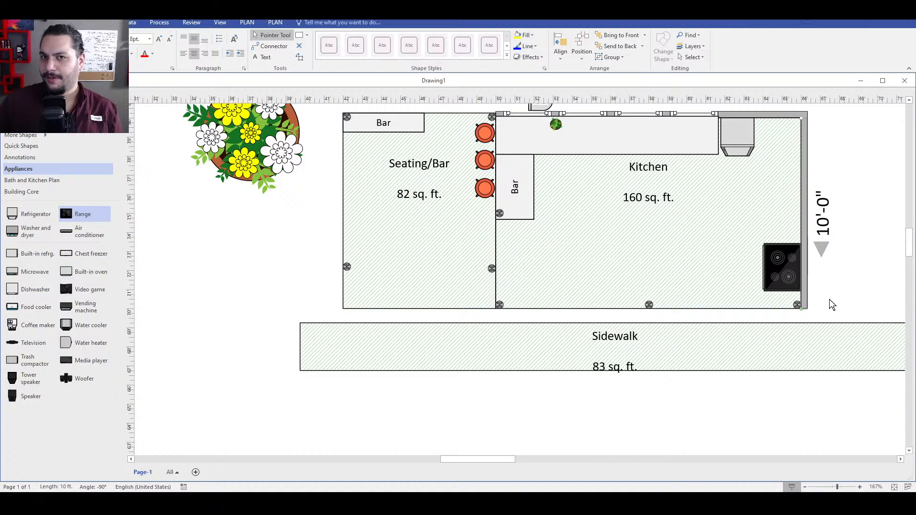
click(876, 286)
key(ctrl+v)
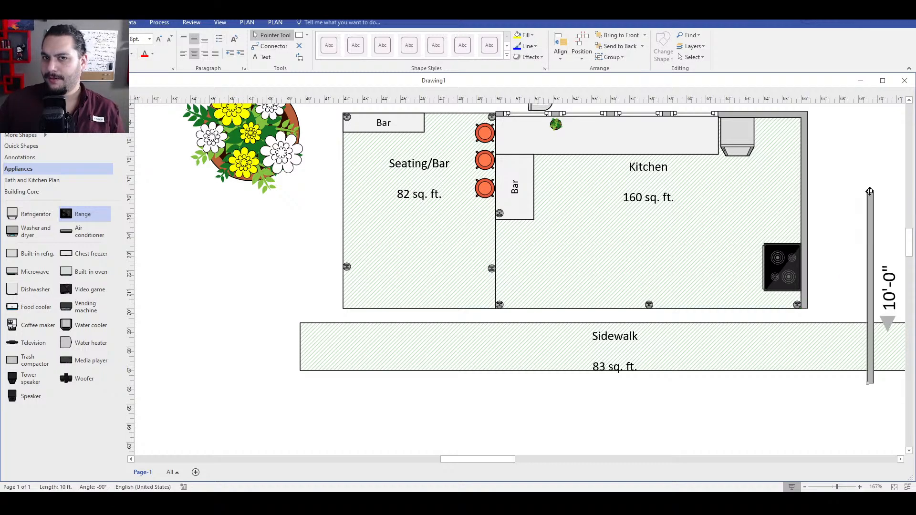
drag(869, 191, 803, 307)
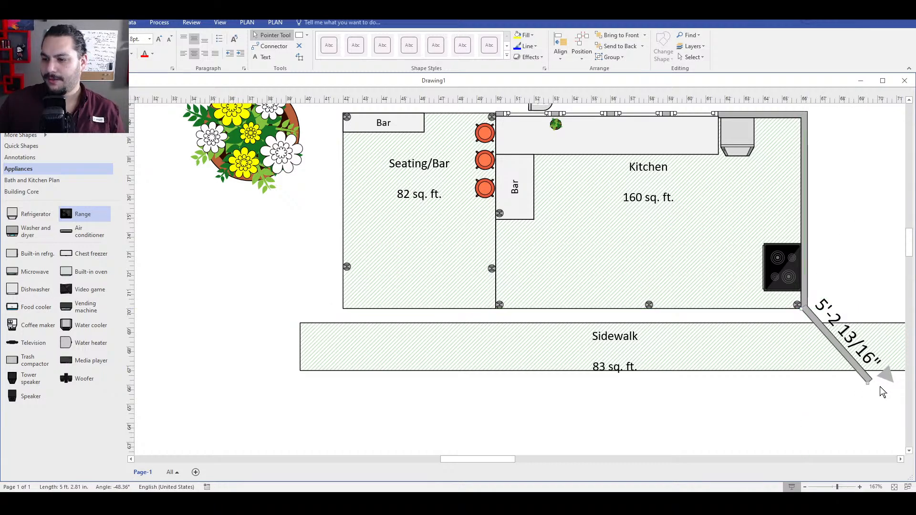
drag(867, 386, 496, 311)
click(593, 409)
click(549, 313)
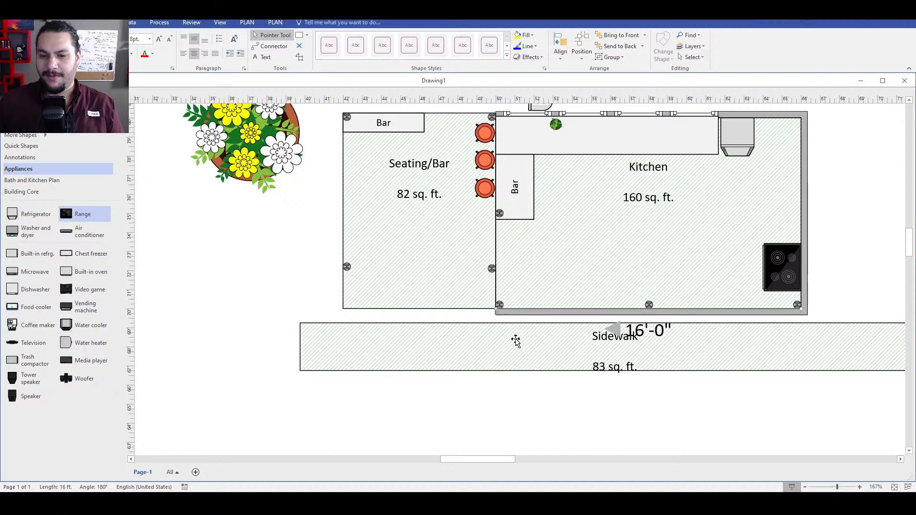
click(560, 403)
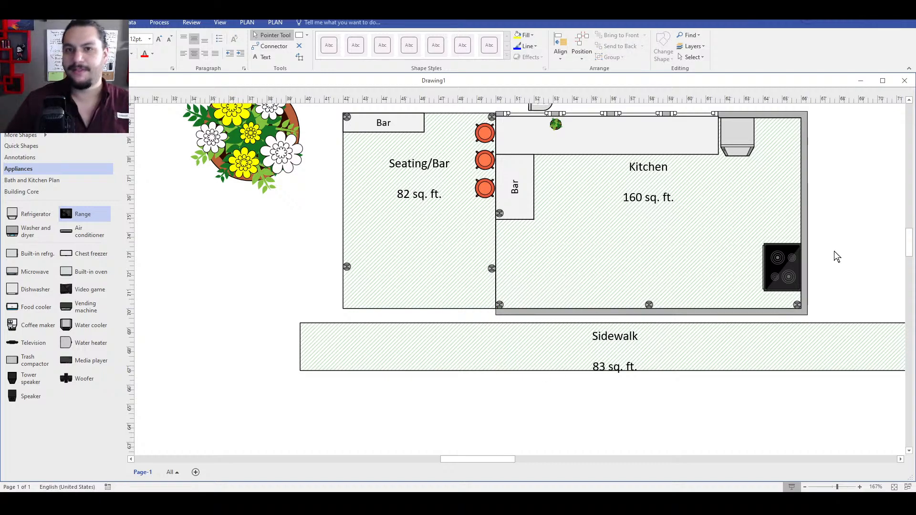
scroll(522, 280, up, 1)
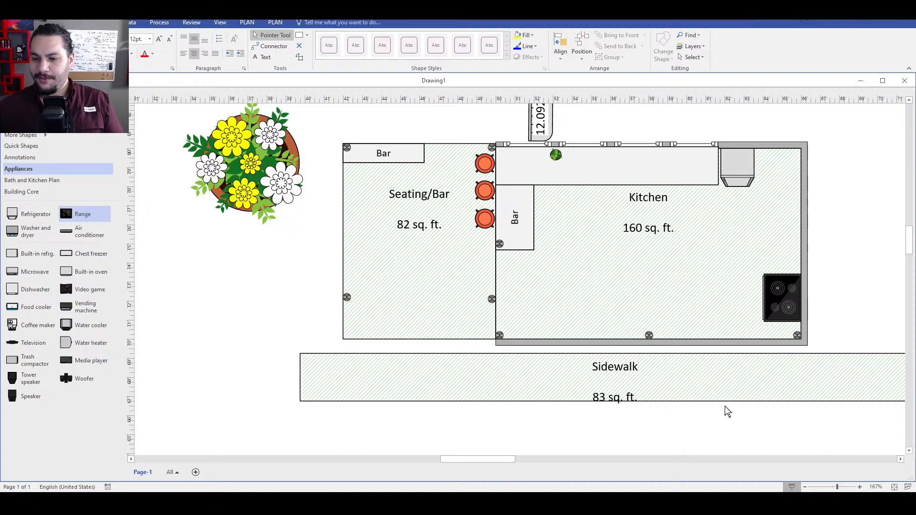
scroll(726, 408, down, 2)
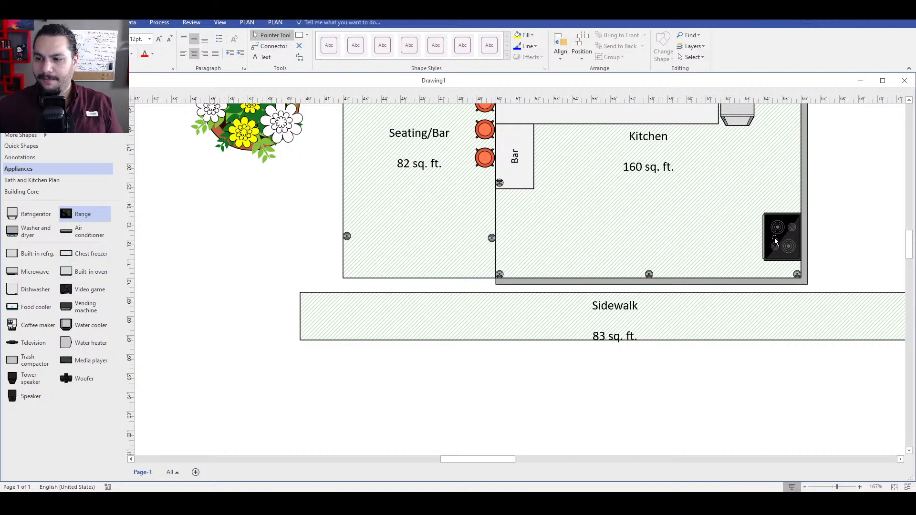
click(777, 258)
scroll(854, 250, up, 2)
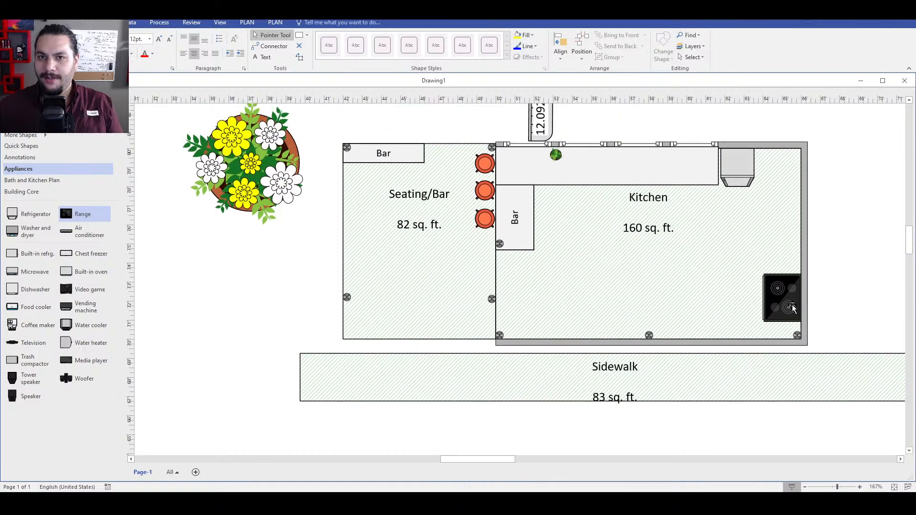
click(246, 340)
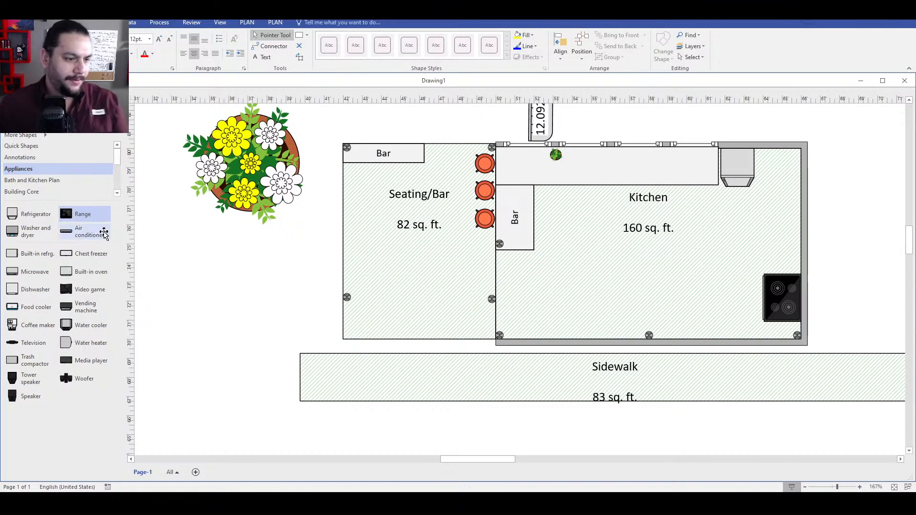
- Label the range against the kitchen's right wall "Conventional"
click(769, 329)
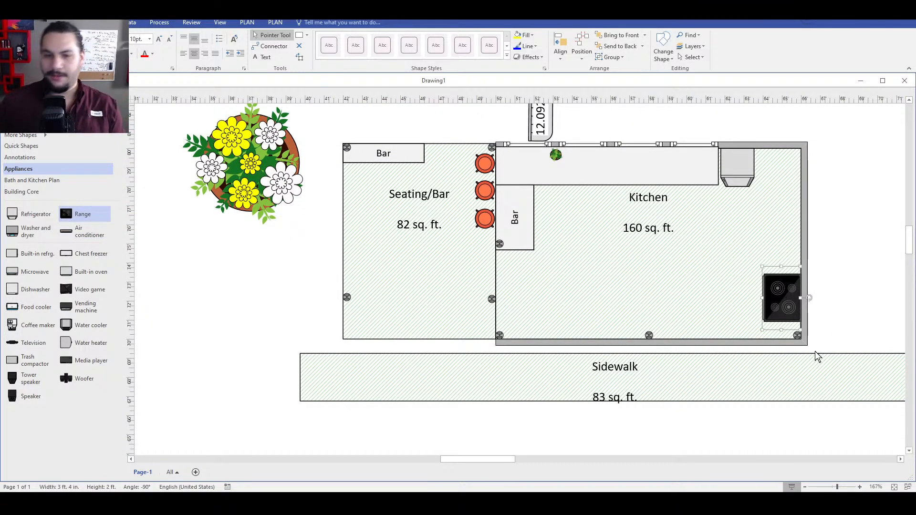
text(Convet)
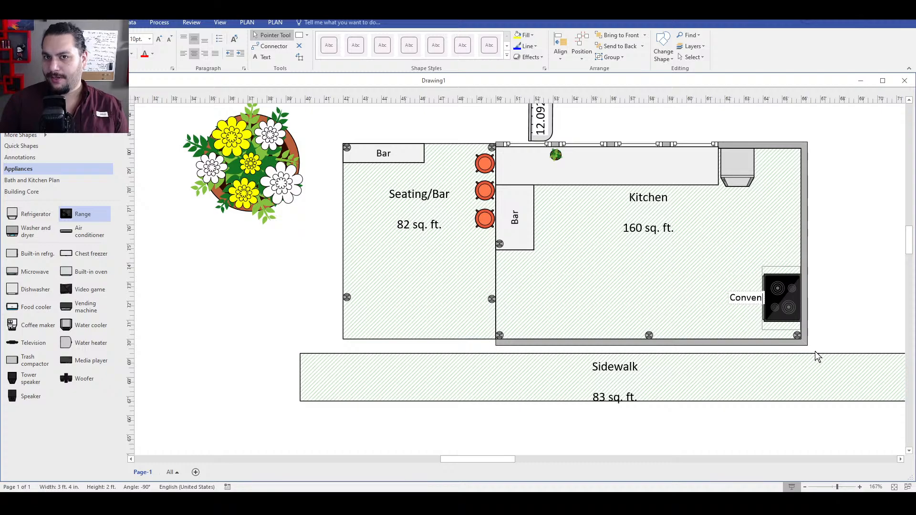
key(BackSpace)
text(ntional)
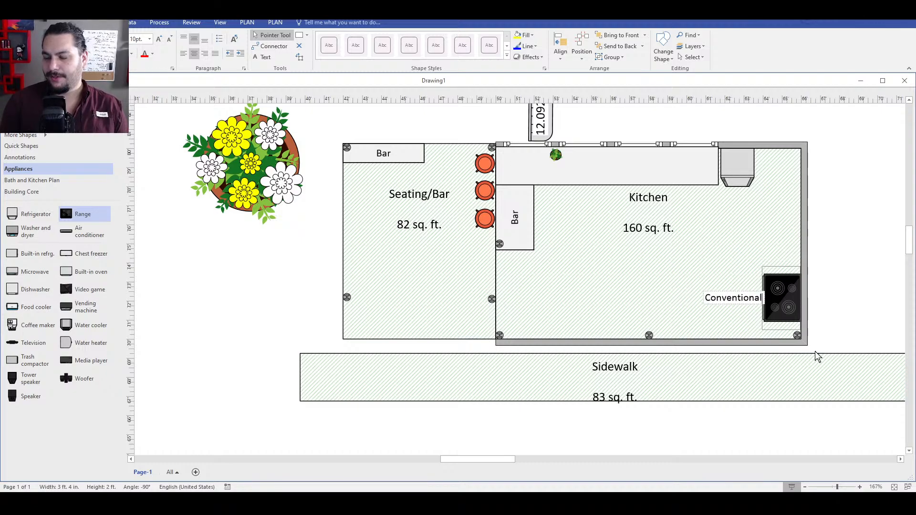
key(Return)
key(BackSpace)
click(842, 294)
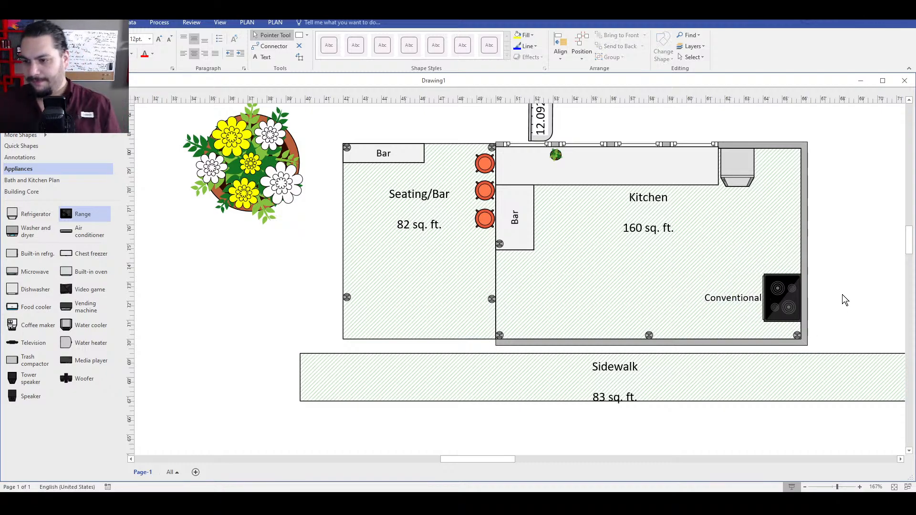
- Move the "Conventional" label onto its range and colour the text red
click(744, 299)
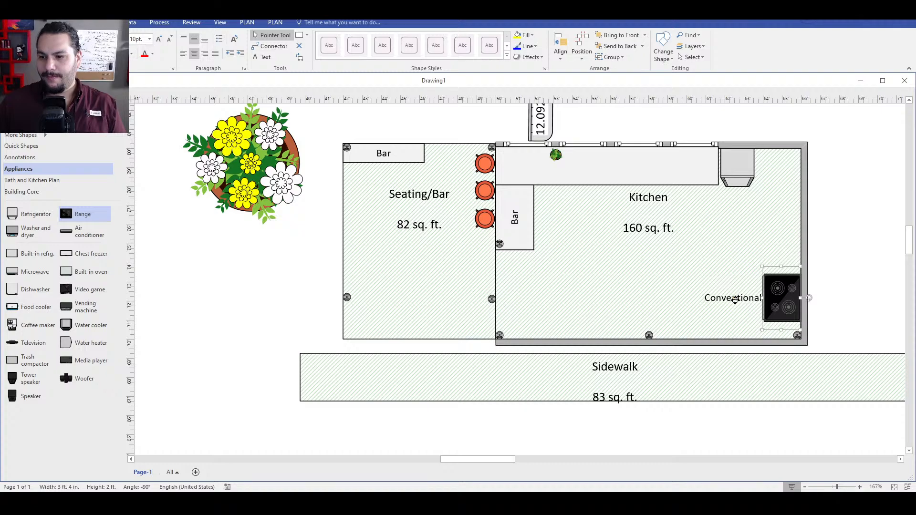
drag(733, 299, 786, 302)
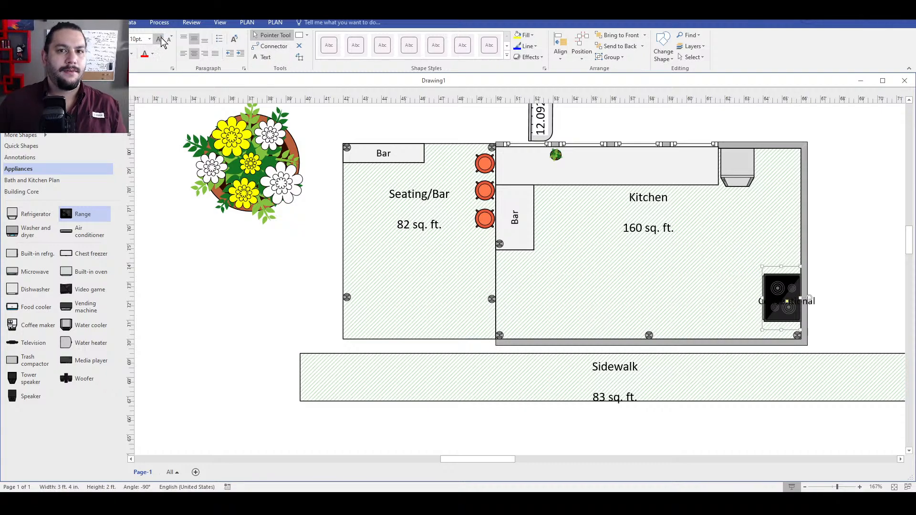
click(152, 54)
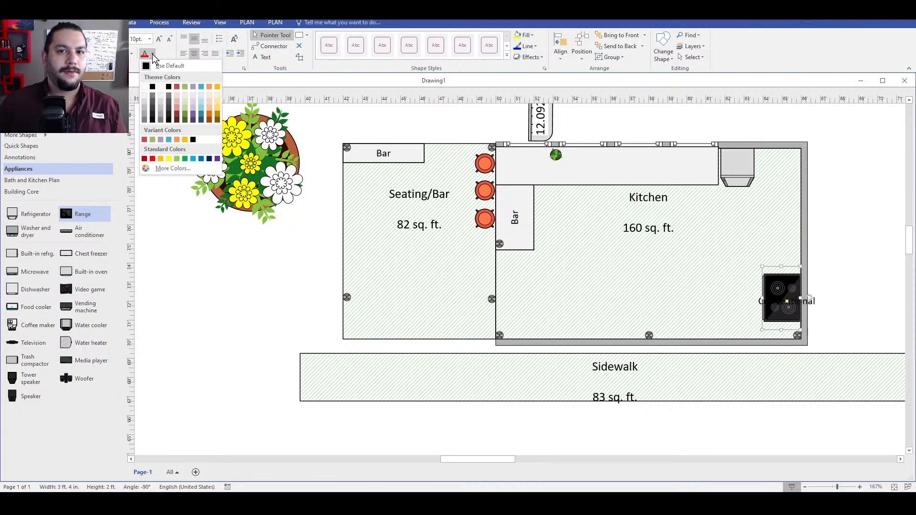
click(152, 158)
click(848, 277)
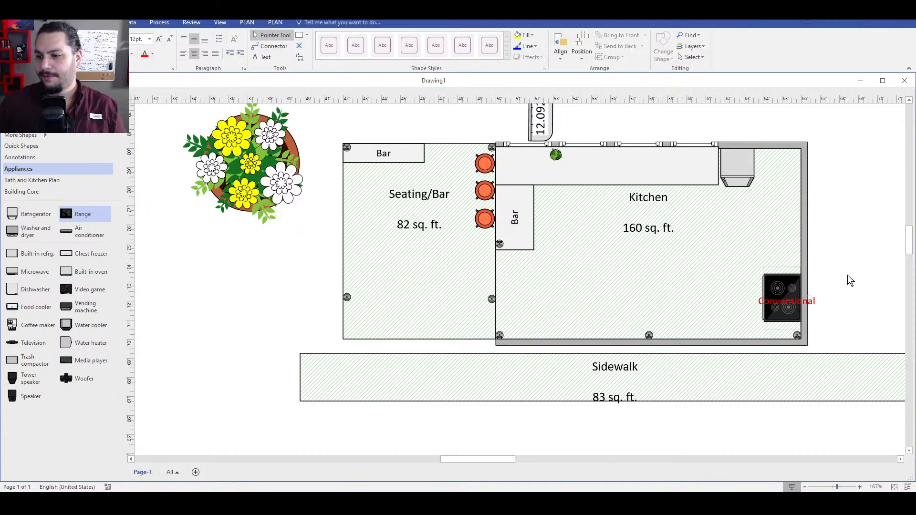
- Duplicate the Conventional range and place the copy directly above it, with its back against the kitchen's right wall
click(783, 296)
key(ctrl+c)
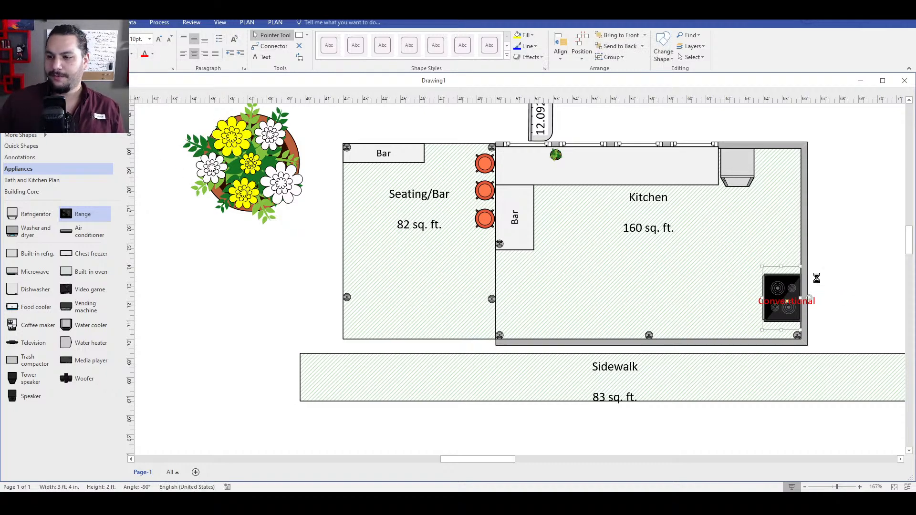
click(862, 247)
key(ctrl+v)
drag(867, 233, 784, 225)
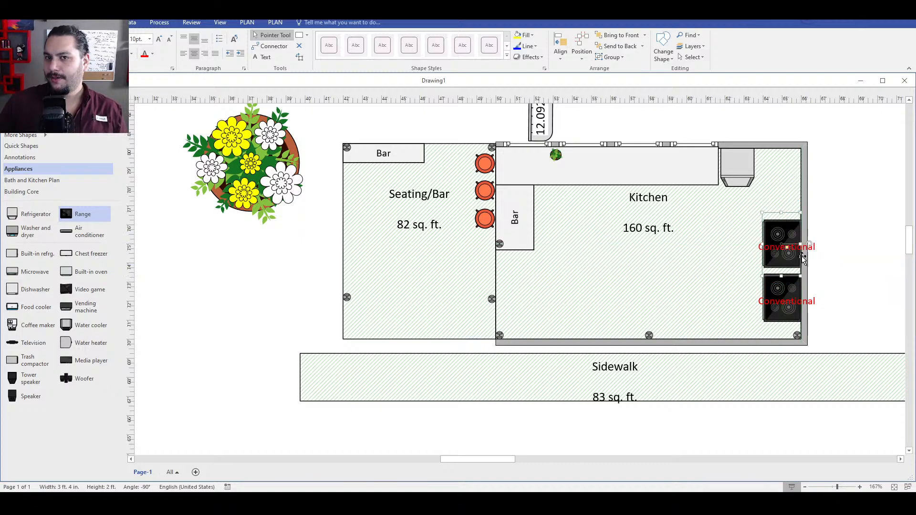
- Change the upper range's label to "Flattop"
double_click(775, 250)
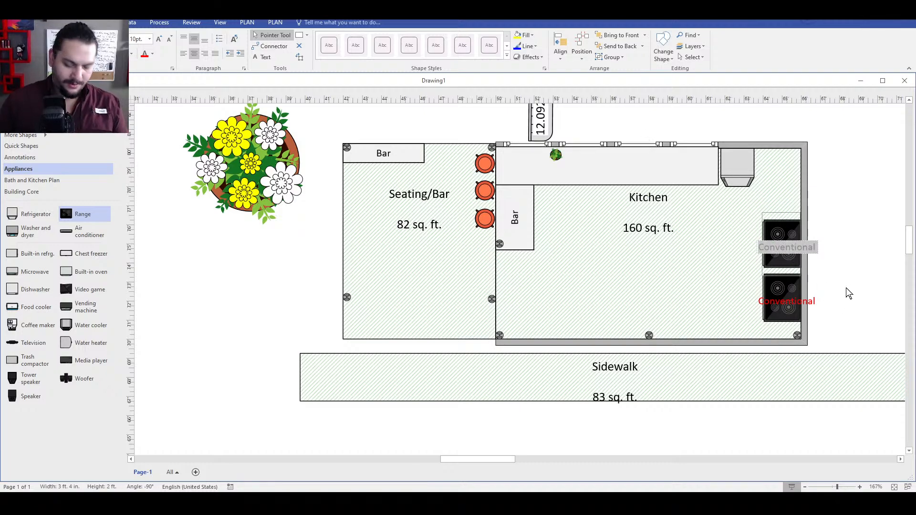
text(Flattop)
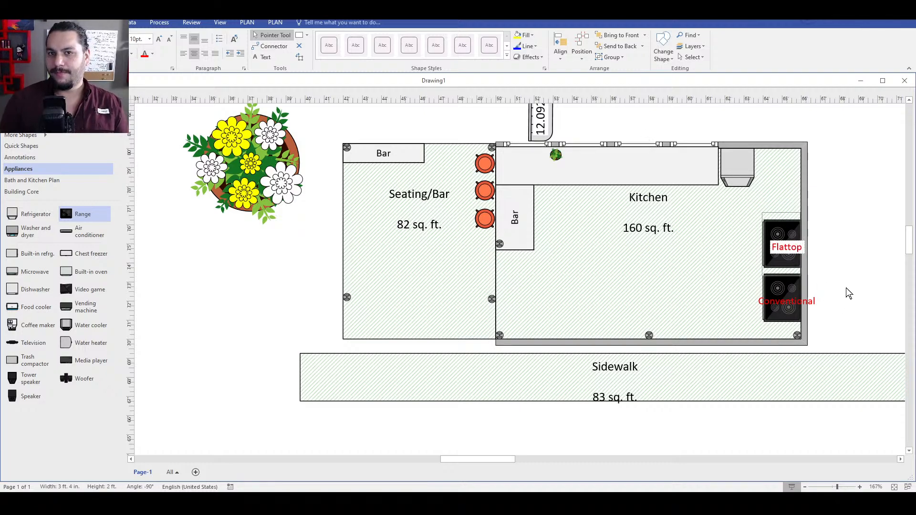
click(845, 288)
click(783, 240)
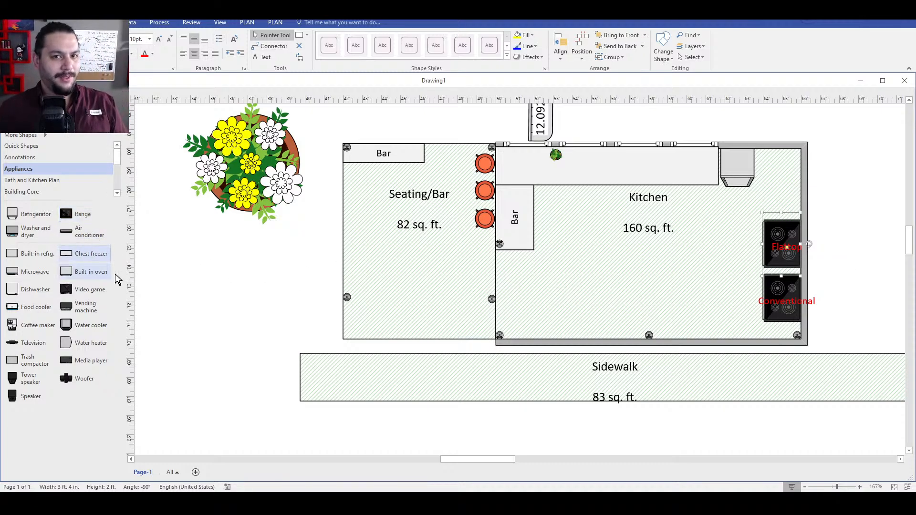
- Place a Chest freezer from the Appliances shapes against the kitchen's lower wall near its left end, rotated 180°
drag(91, 254, 628, 325)
drag(652, 283, 591, 322)
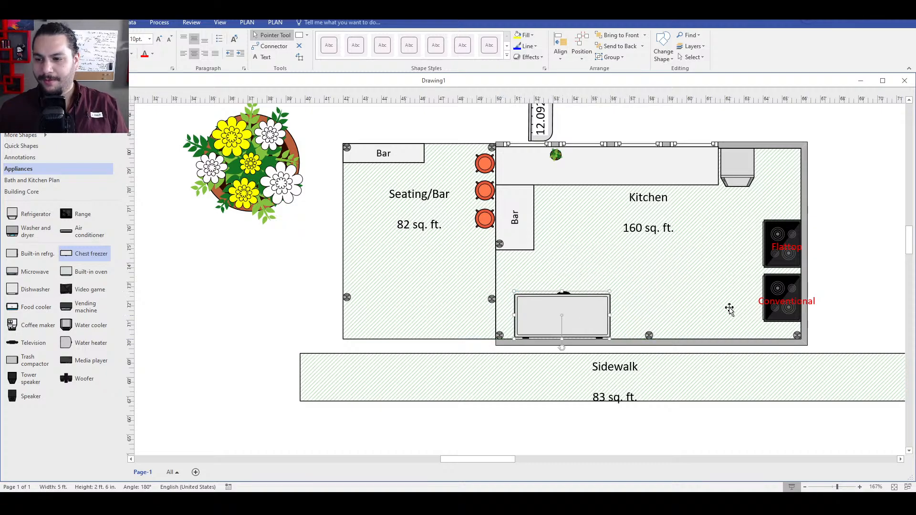
- Centre the "Flattop" label on its range
click(789, 238)
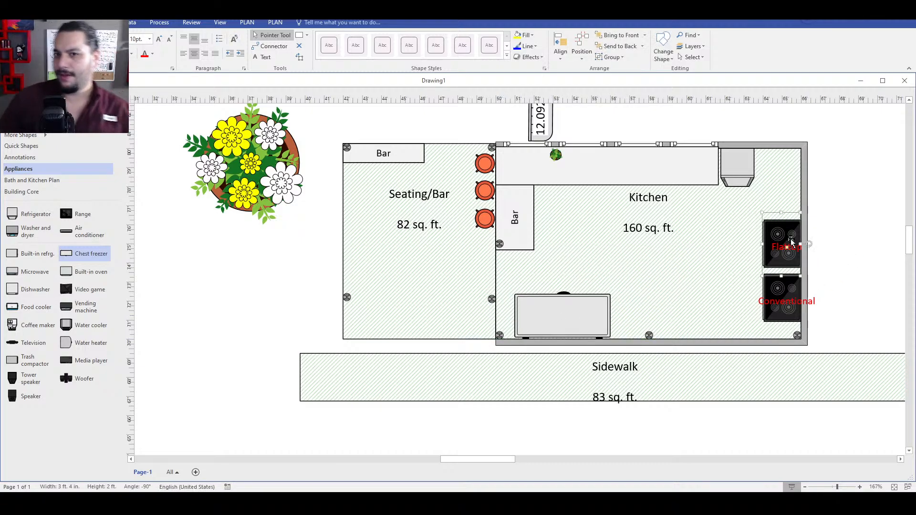
drag(787, 247, 781, 244)
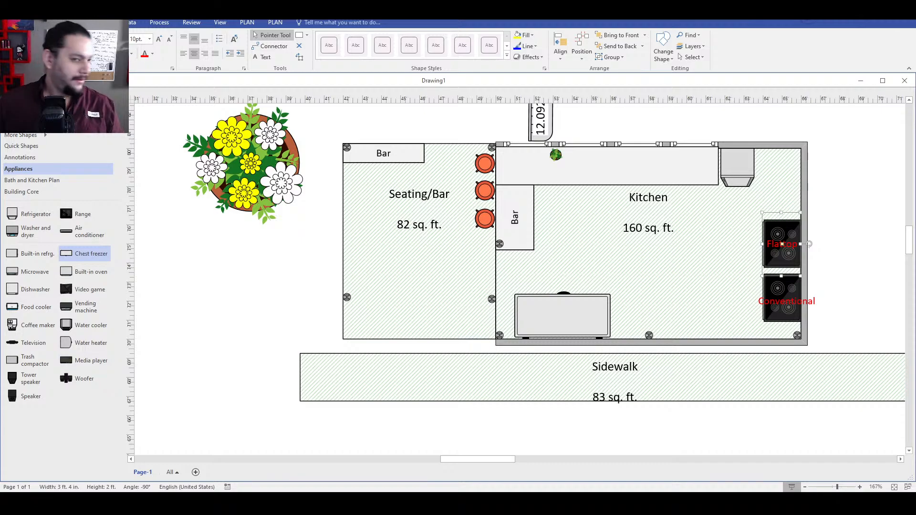
key(Escape)
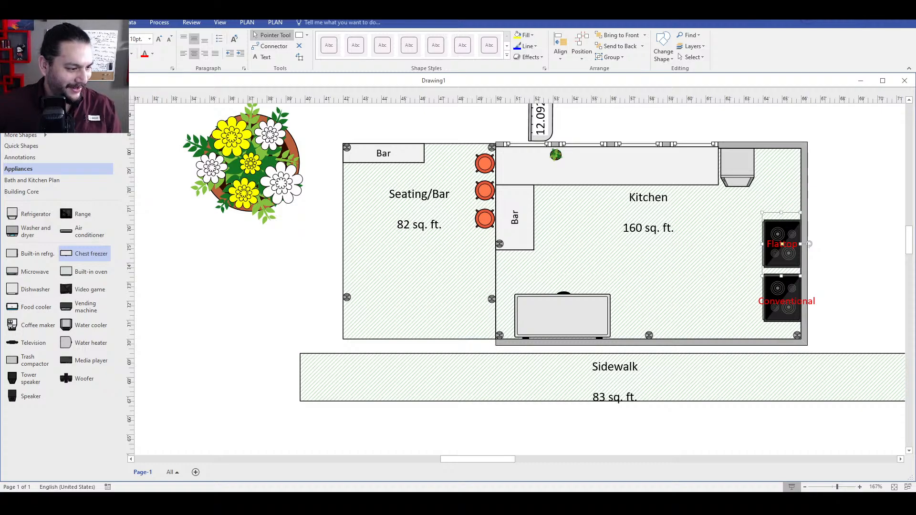
click(856, 240)
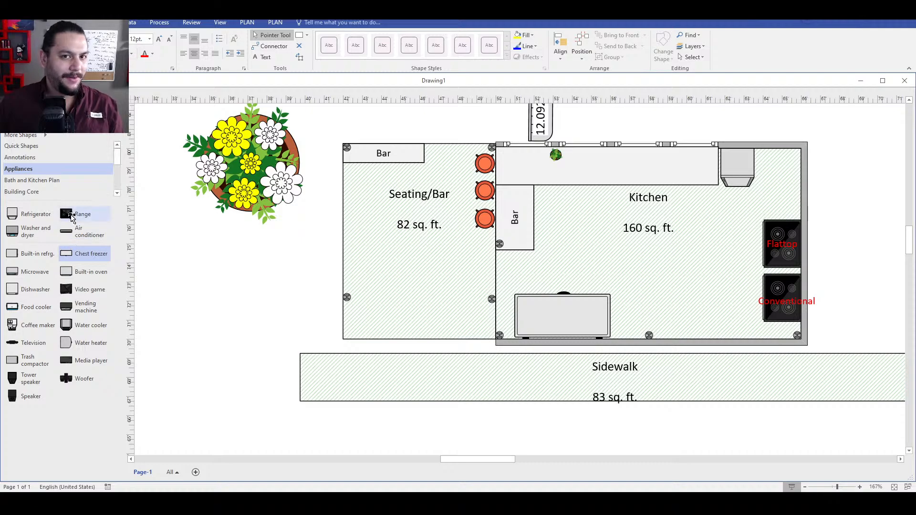
- Add a range labelled "Smoker" in the kitchen's upper-right corner, made from a copy of the Flattop range
drag(71, 217, 292, 287)
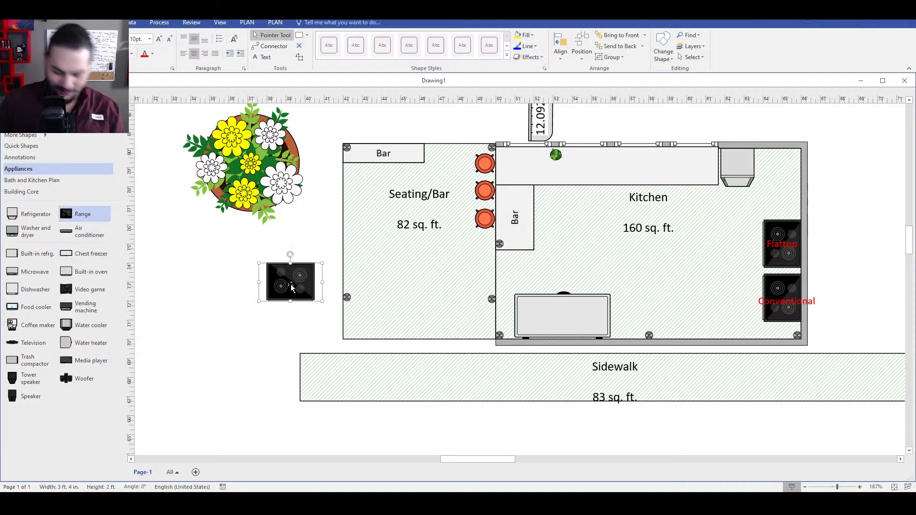
key(Delete)
drag(775, 256, 868, 272)
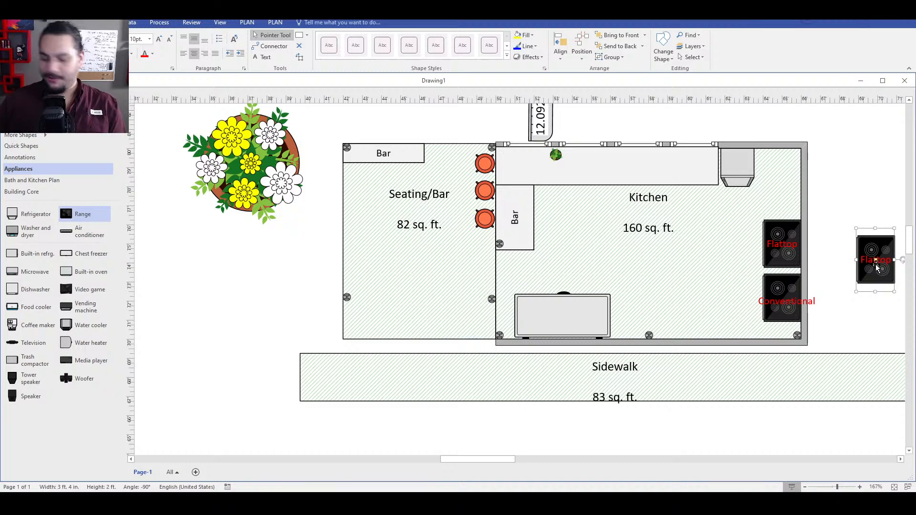
double_click(877, 267)
text(Smoker)
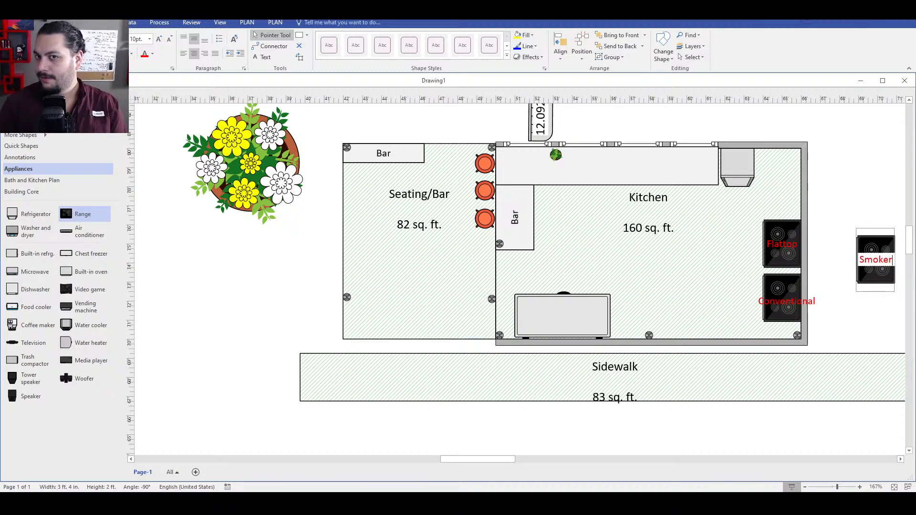
click(878, 303)
click(888, 266)
drag(887, 285, 792, 194)
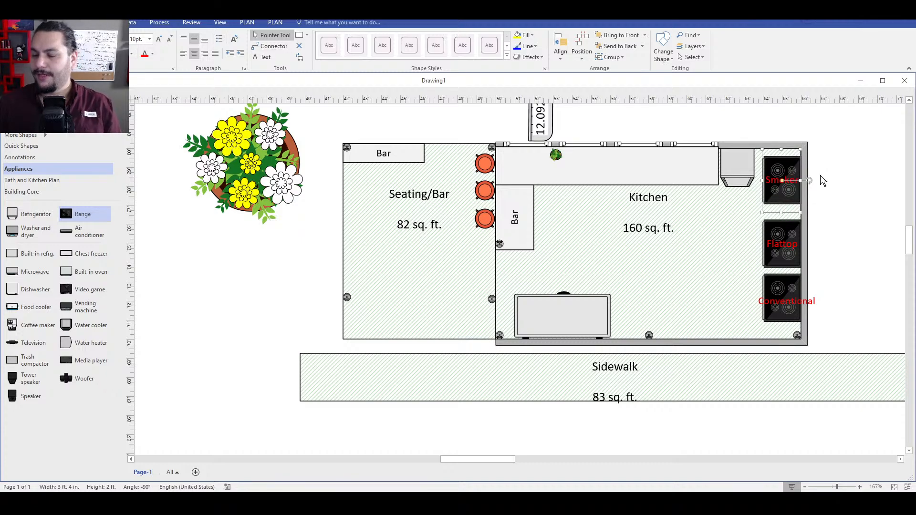
- Nudge the Flattop and Conventional ranges upward along the right wall to space the three ranges evenly
click(795, 264)
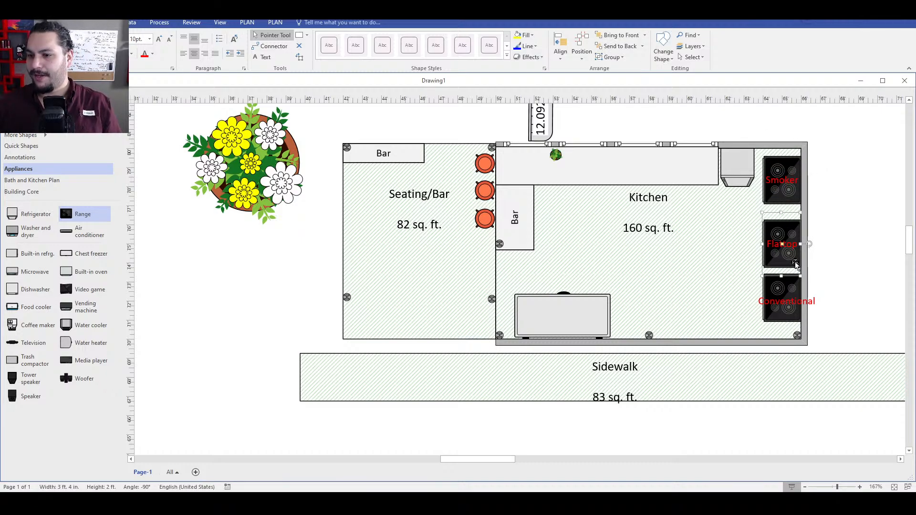
key(Up)
key(Up)
key(Up)
click(791, 296)
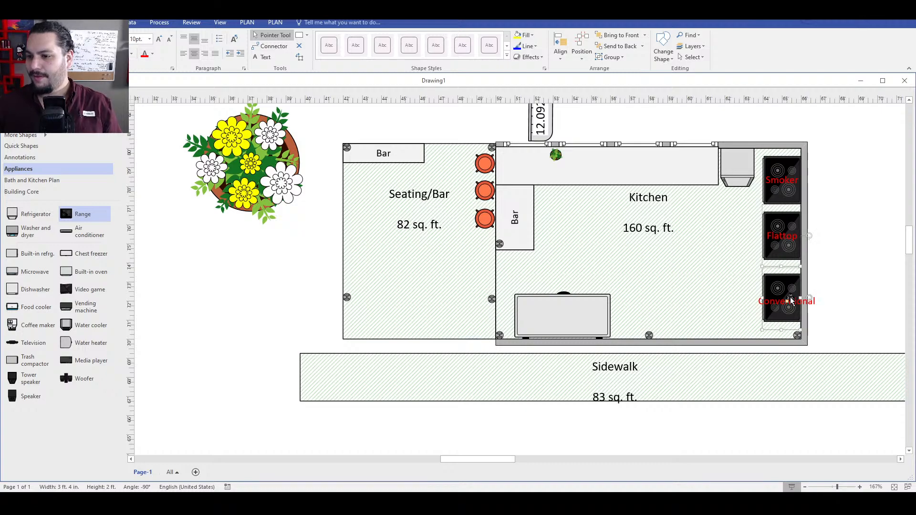
key(Up)
key(Up)
key(Up)
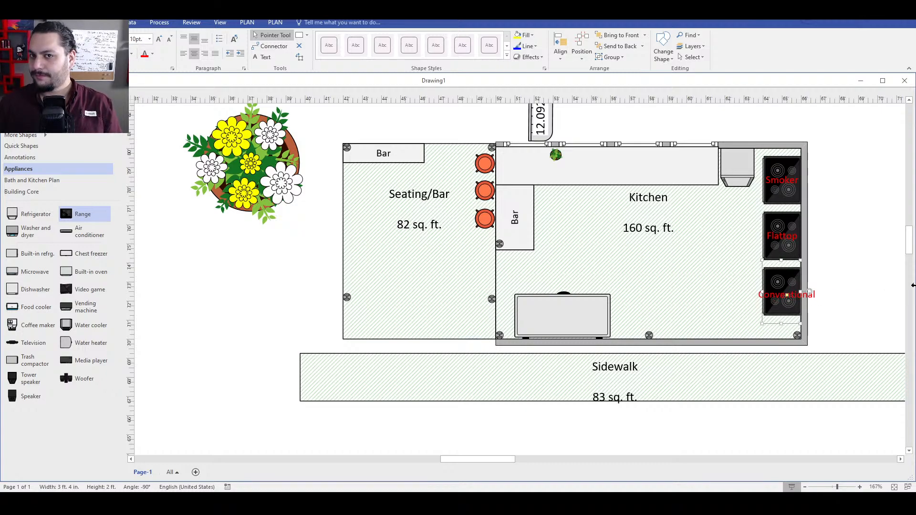
click(839, 296)
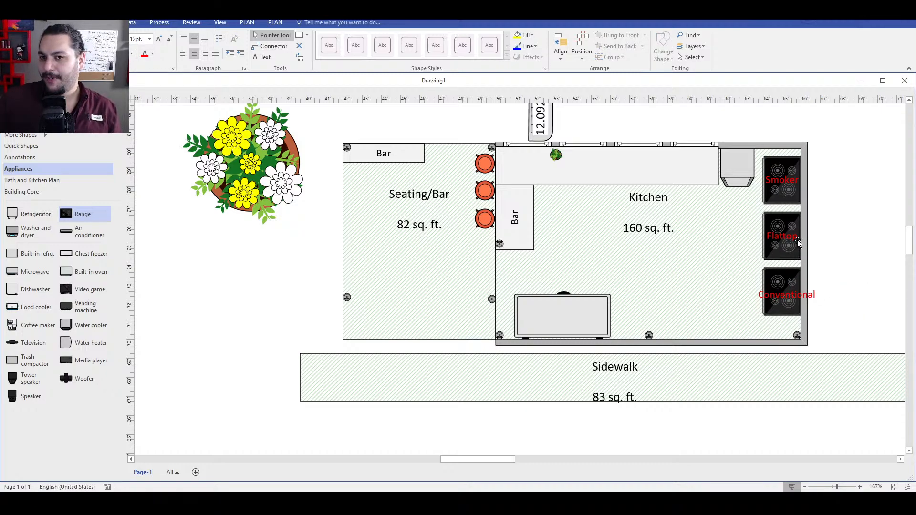
click(813, 289)
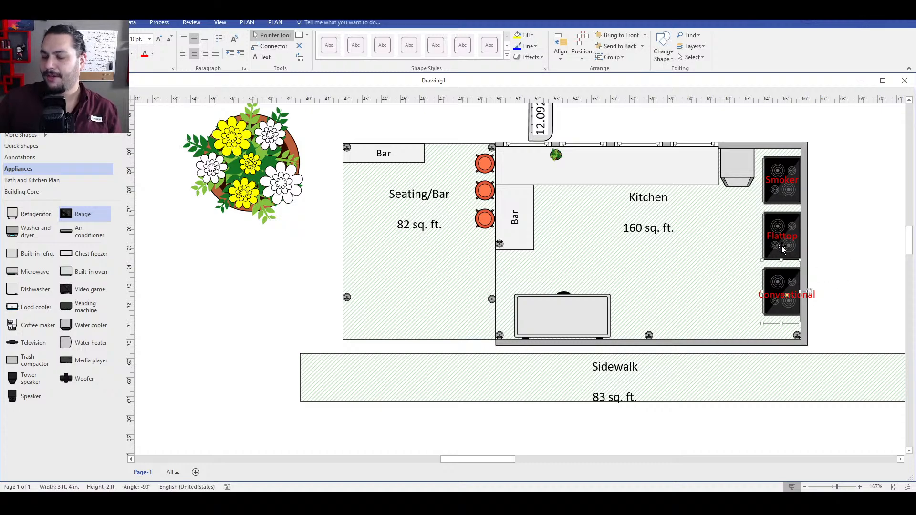
click(821, 256)
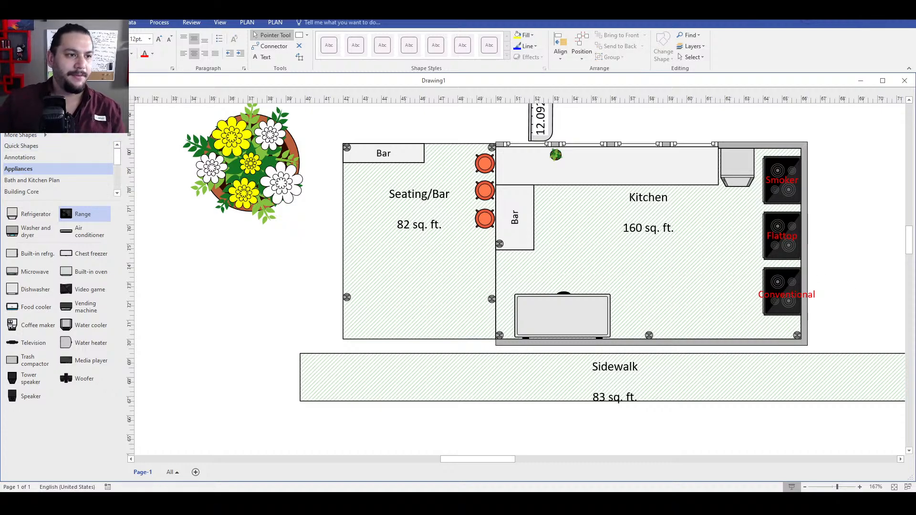
- Search the shape library for "tank" and return to the Appliances shapes
key(Return)
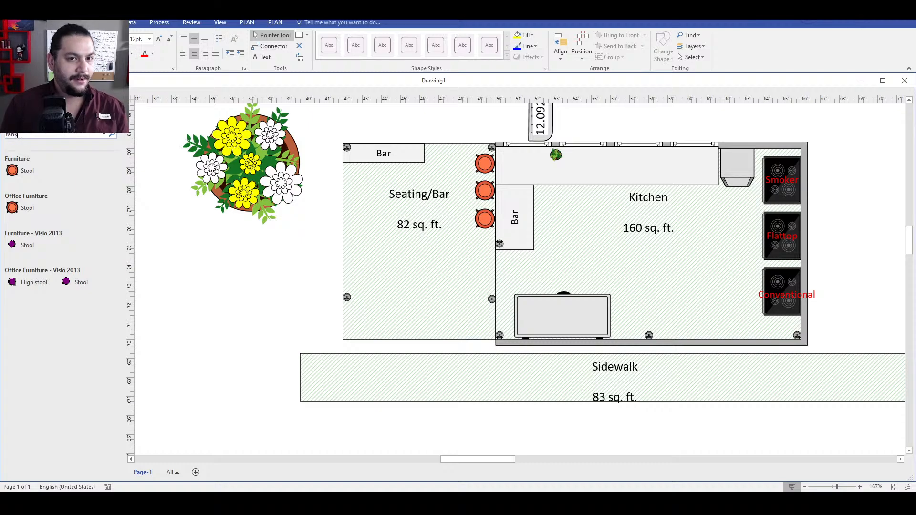
text(tank)
key(Return)
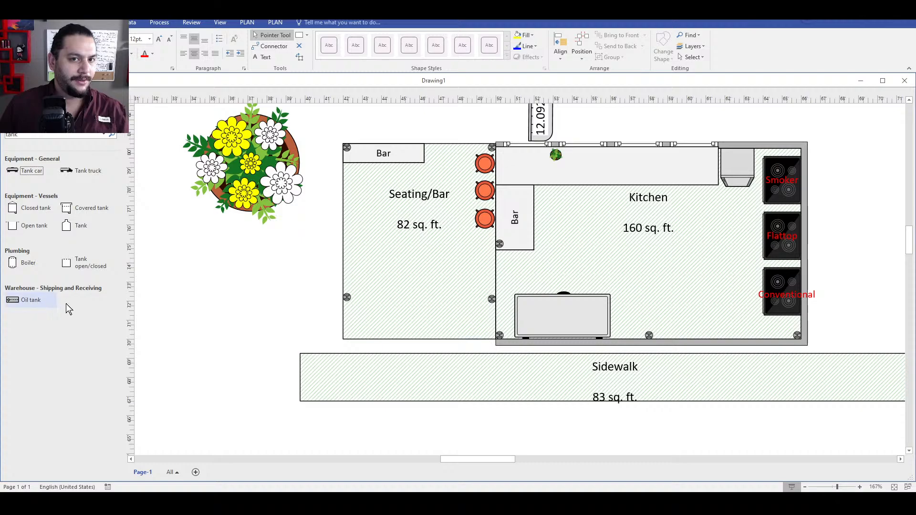
click(16, 123)
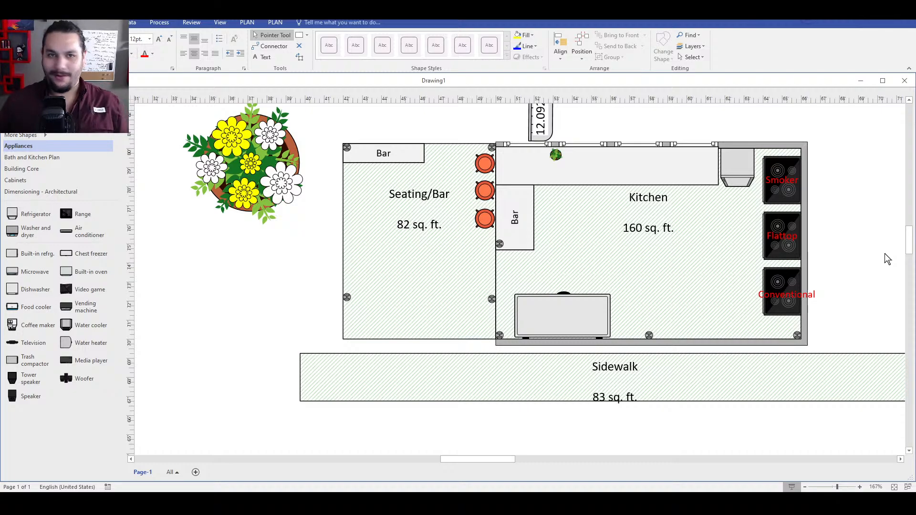
- Add a copy of the small green plant on the kitchen counter, centred below the middle post between the windows
click(557, 155)
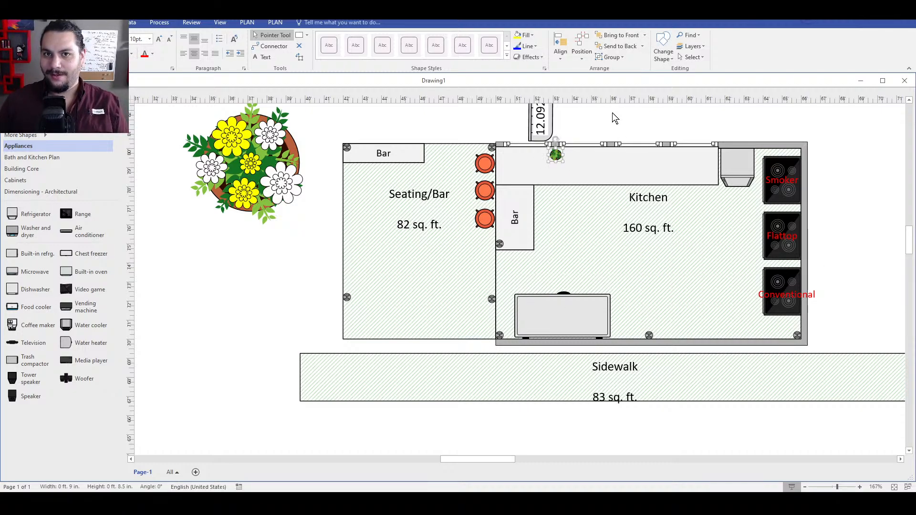
key(ctrl+v)
scroll(614, 177, up, 2)
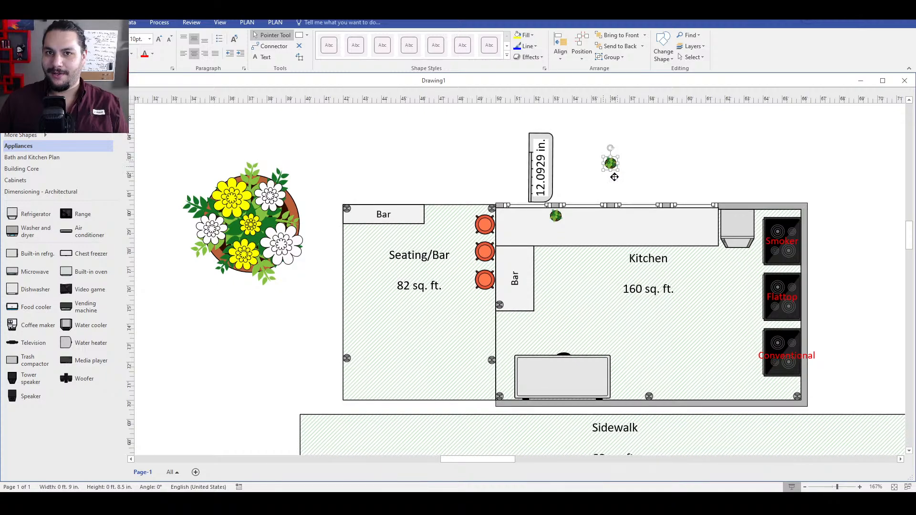
drag(614, 177, 621, 224)
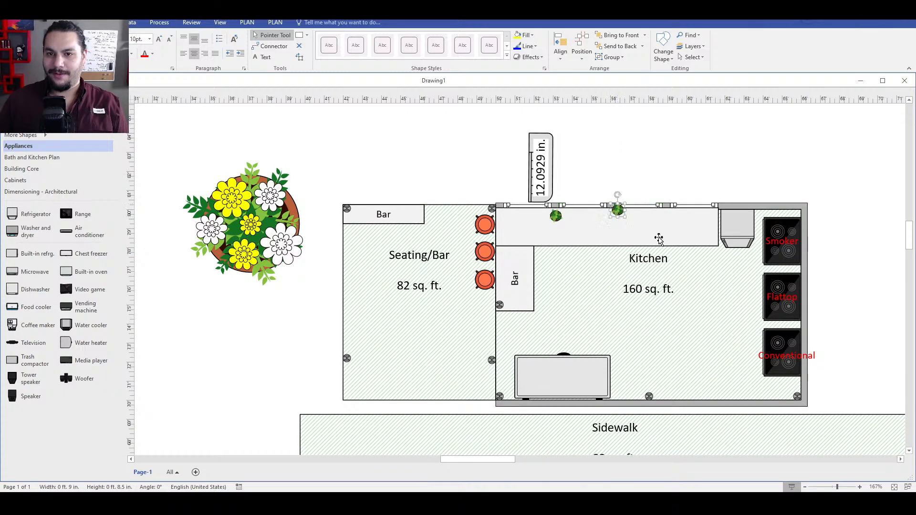
key(Down)
key(Left)
key(Left)
key(Down)
key(Down)
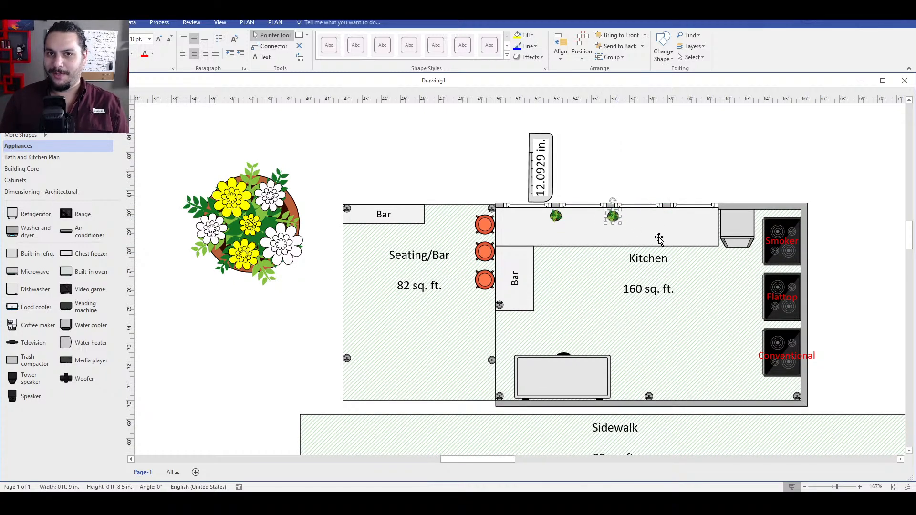
key(Left)
- Add a third small plant on the kitchen counter below the right-hand window post, level with the other two
key(ctrl+v)
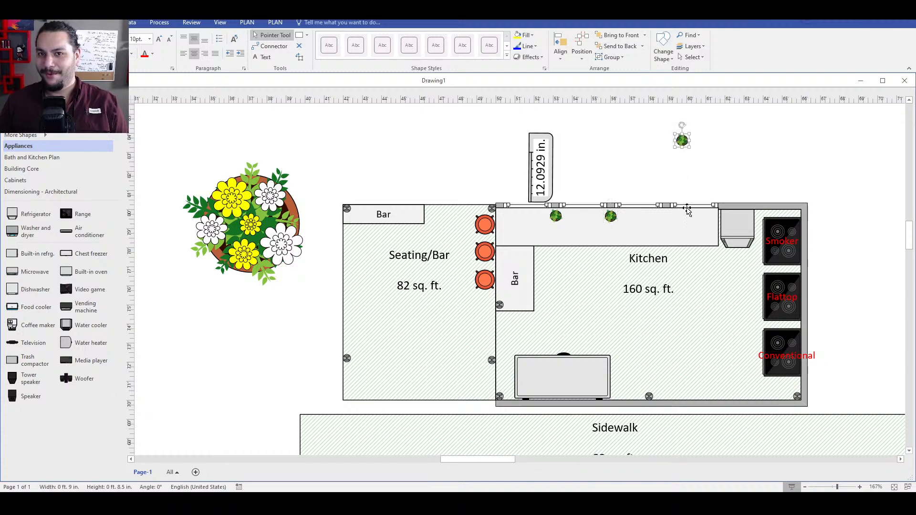
drag(685, 140, 663, 219)
key(Down)
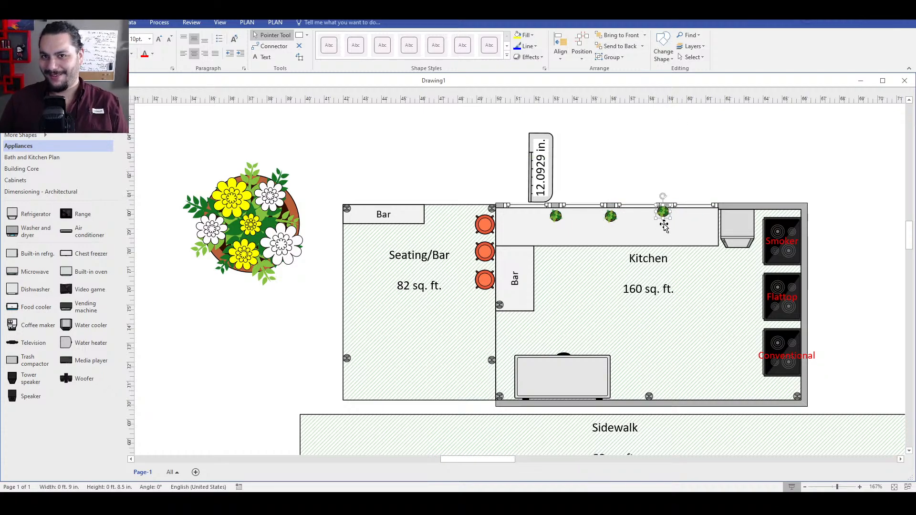
key(Down)
key(Right)
key(Right)
key(Left)
key(Right)
key(Down)
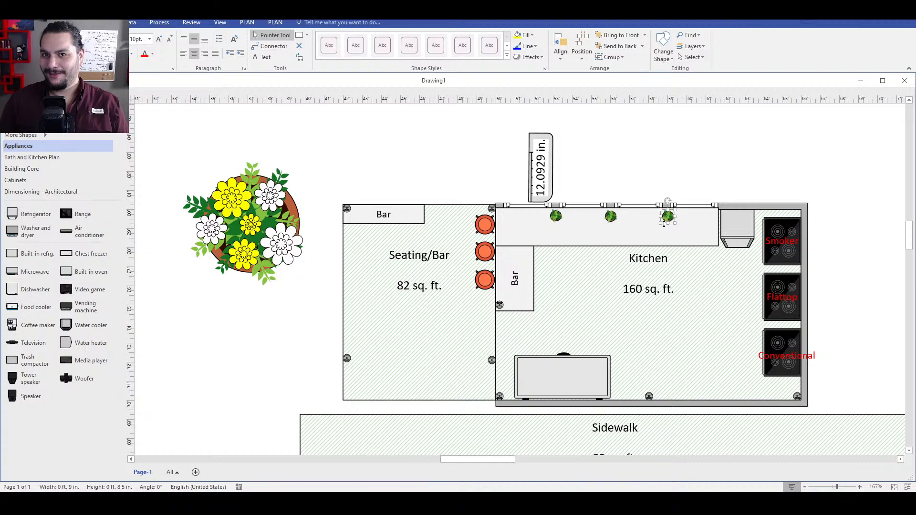
key(Left)
click(665, 157)
- Shrink the large flower pot outside the Seating/Bar area proportionally to a little over a third of its width
scroll(608, 241, down, 3)
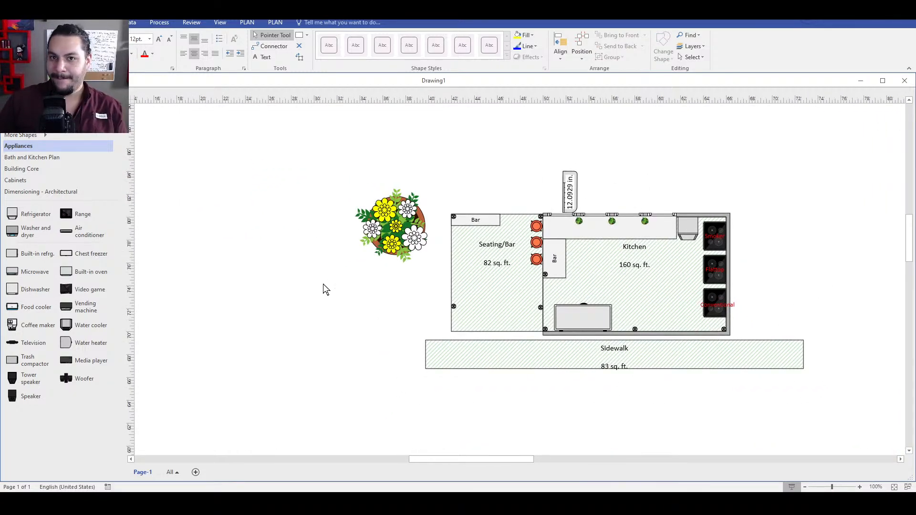
middle_click(350, 276)
middle_click(340, 307)
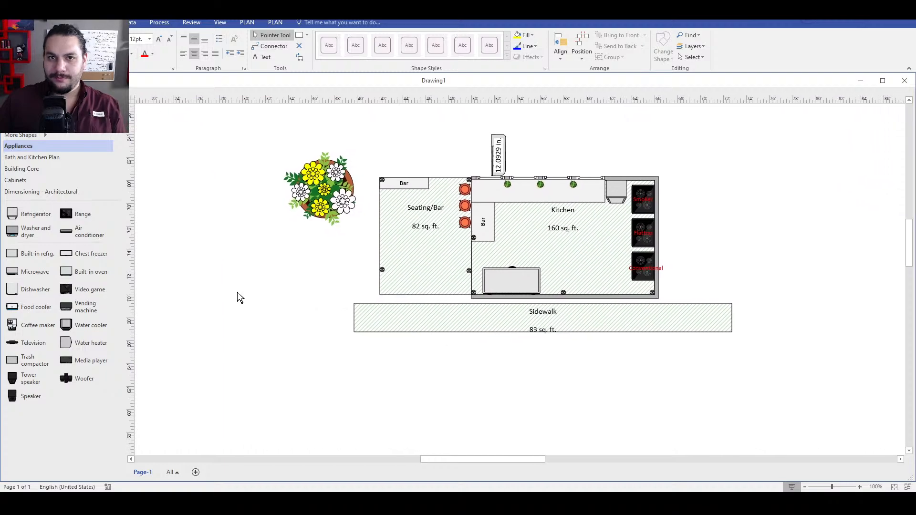
click(332, 203)
drag(359, 228, 312, 181)
click(340, 191)
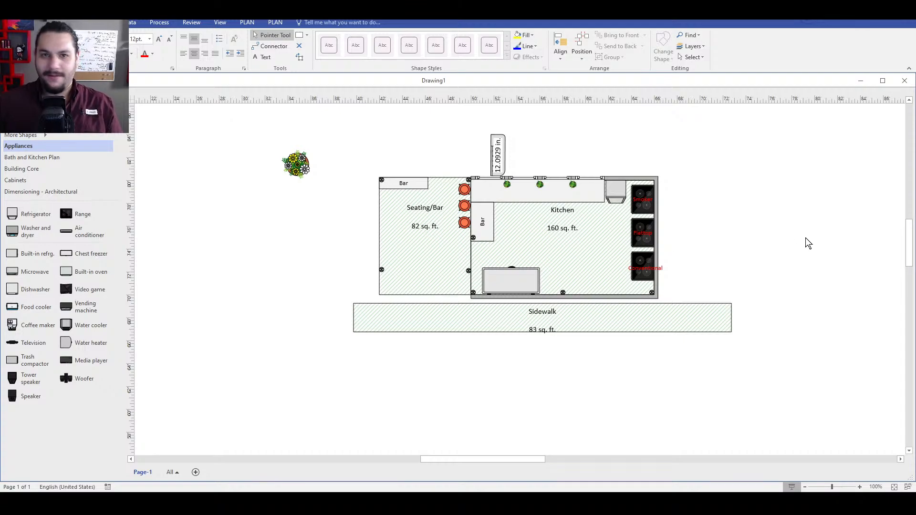
scroll(591, 223, up, 3)
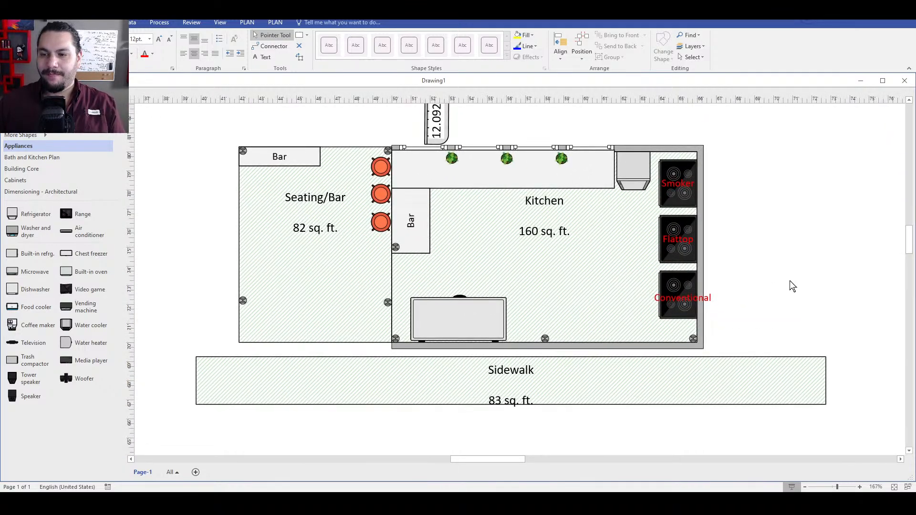
scroll(800, 286, up, 1)
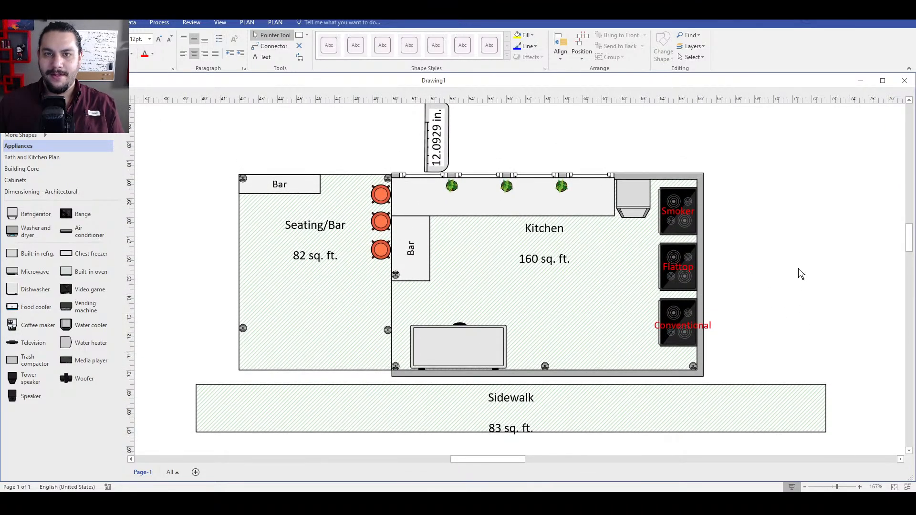
scroll(816, 267, down, 2)
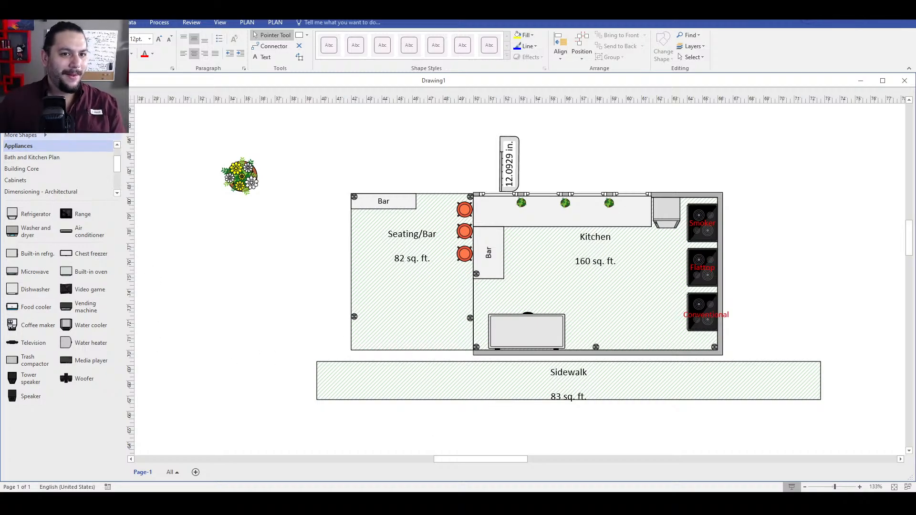
- Search the shape library for "plank" and "sidewalk", returning to the Appliances shapes
click(44, 123)
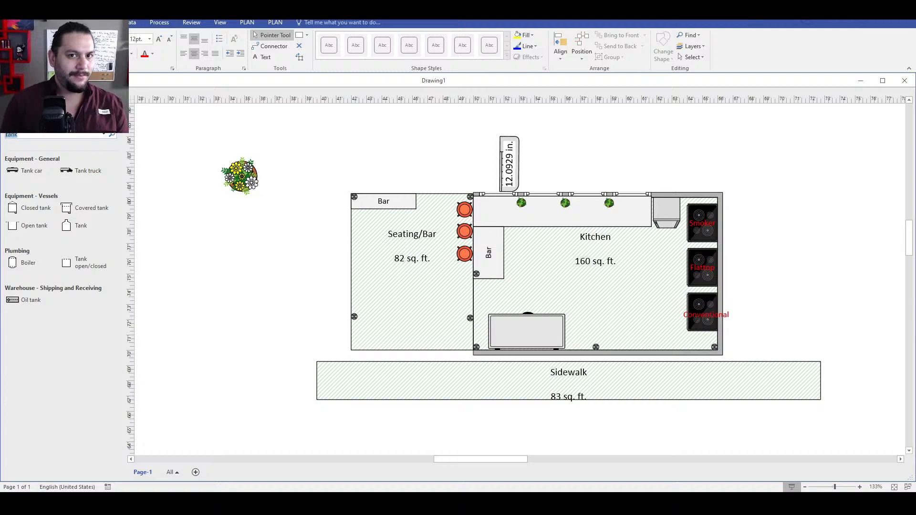
text(plank)
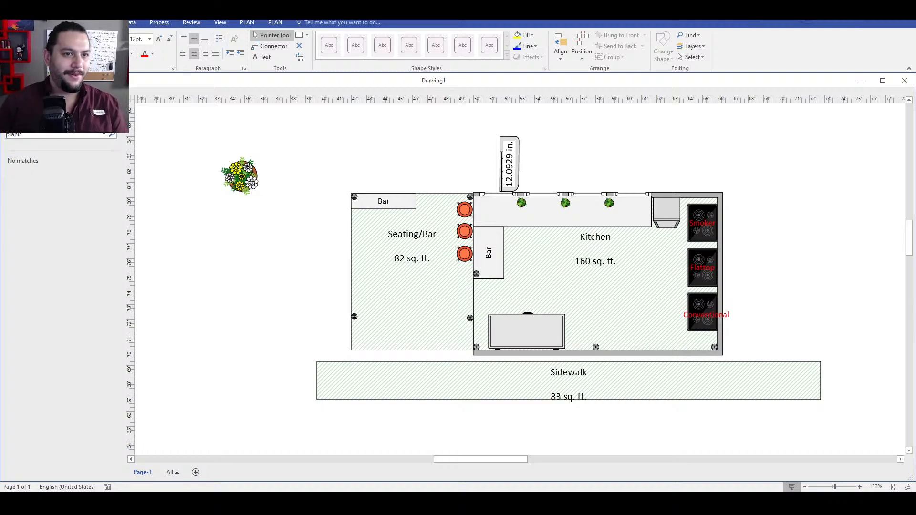
text(side)
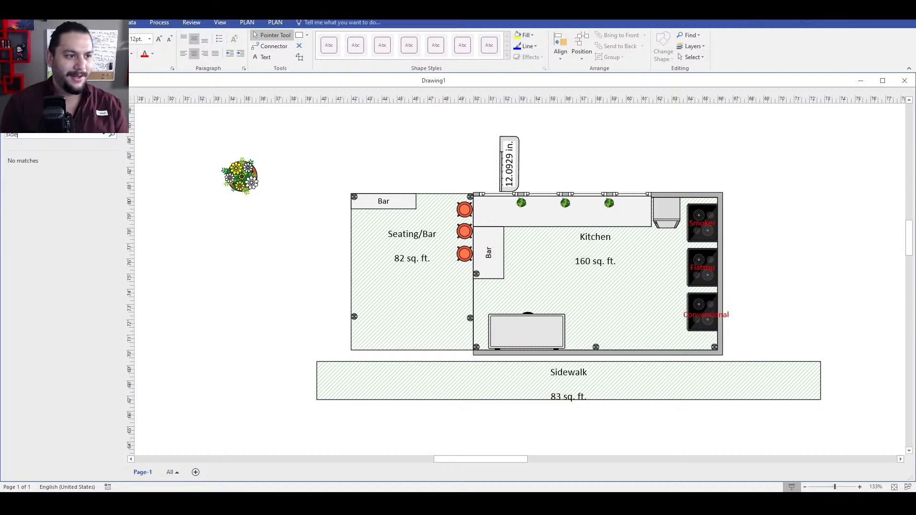
text(walk)
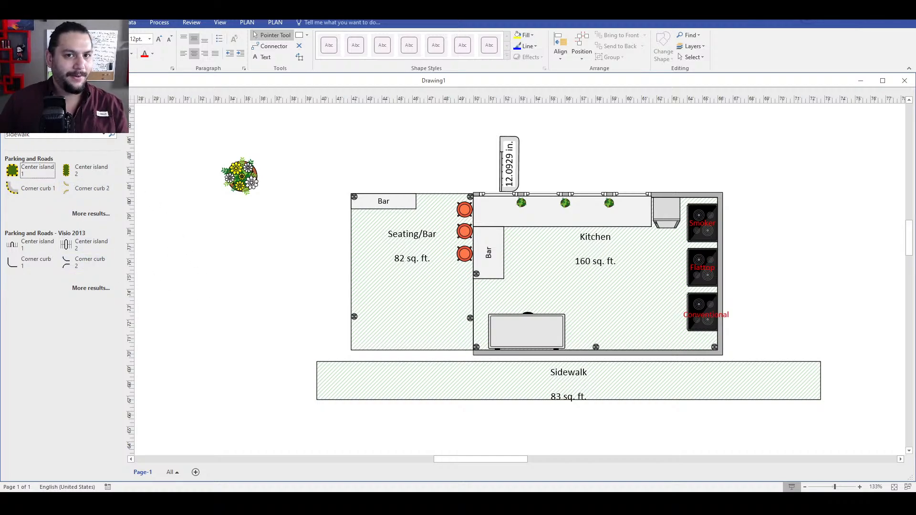
click(43, 147)
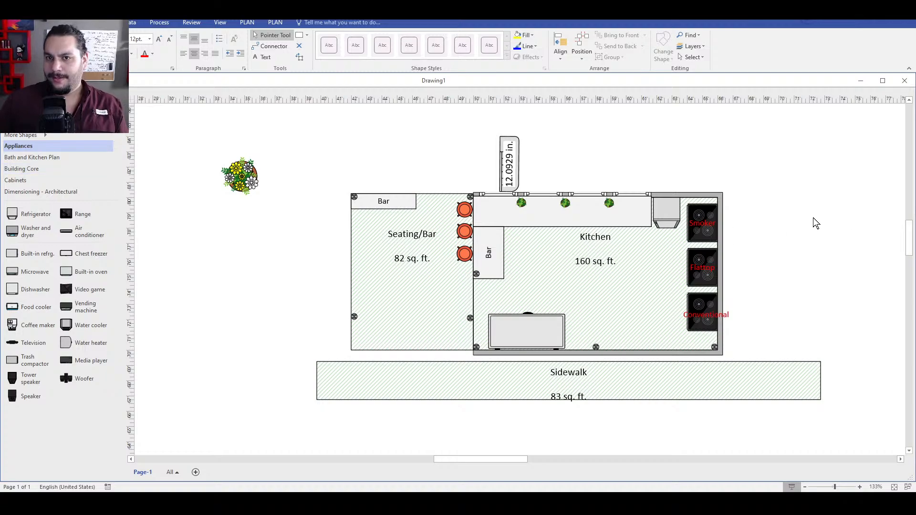
click(700, 279)
click(697, 316)
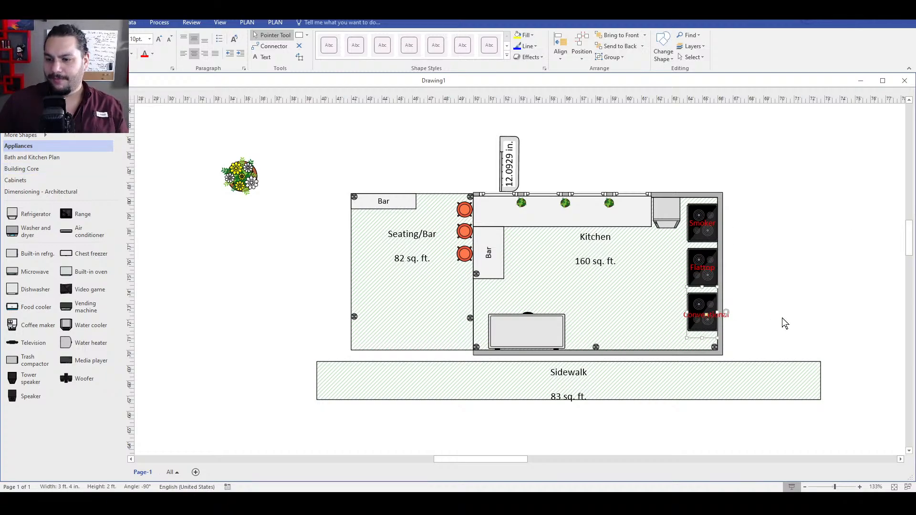
click(810, 296)
click(697, 326)
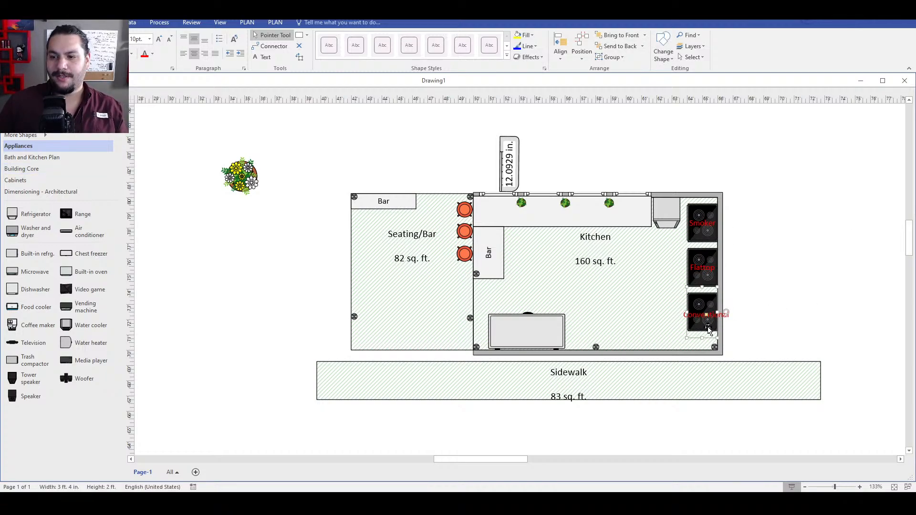
click(859, 310)
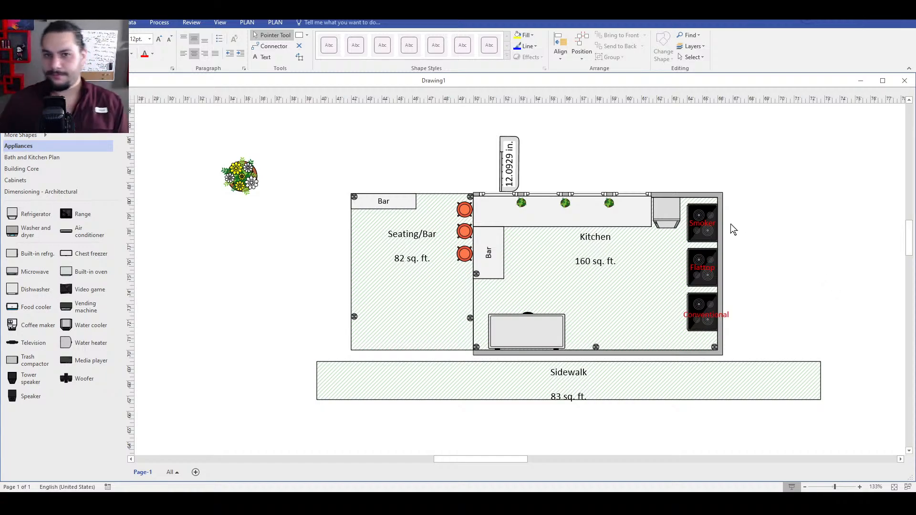
- Move the 2 ft square appliance from the counter's right end to beside the chest freezer, rotated 180° against the lower wall
drag(666, 215, 578, 376)
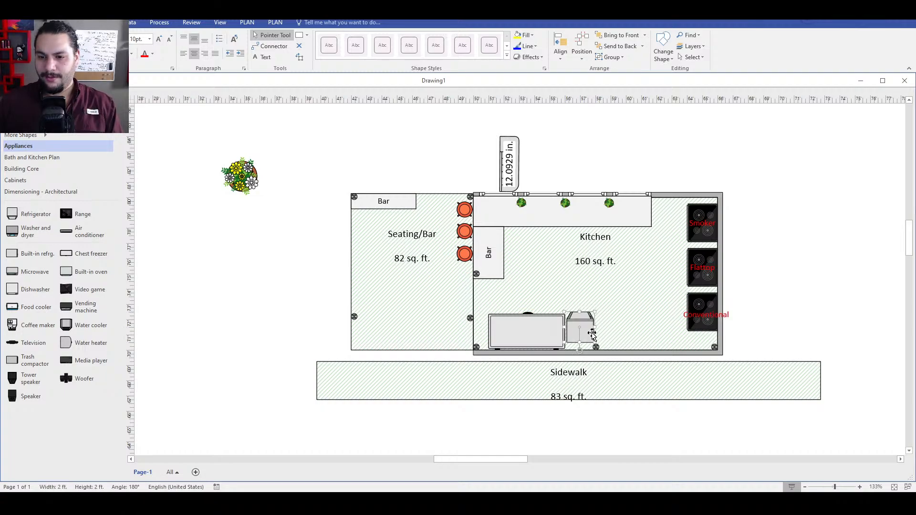
drag(592, 334, 589, 341)
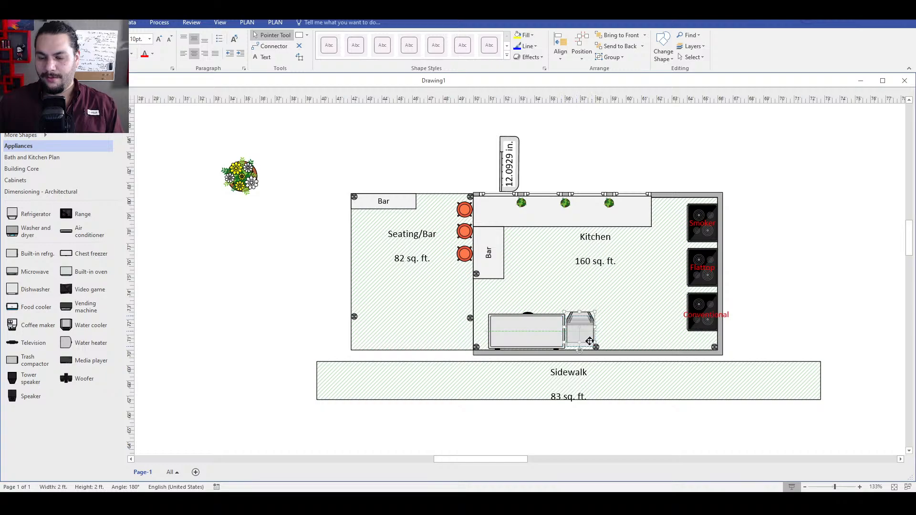
click(818, 330)
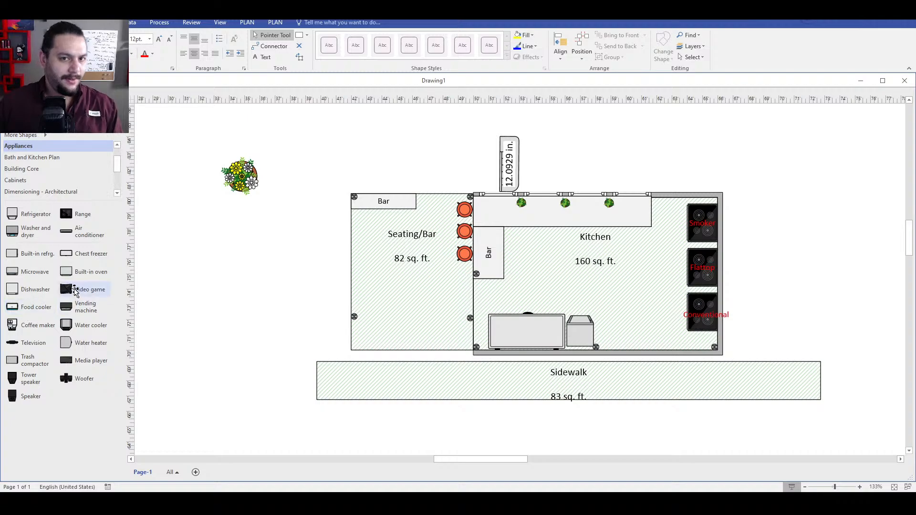
- Place a Video game shape from the Appliances shapes in the blank area beside the Seating/Bar and remove it
drag(67, 289, 269, 313)
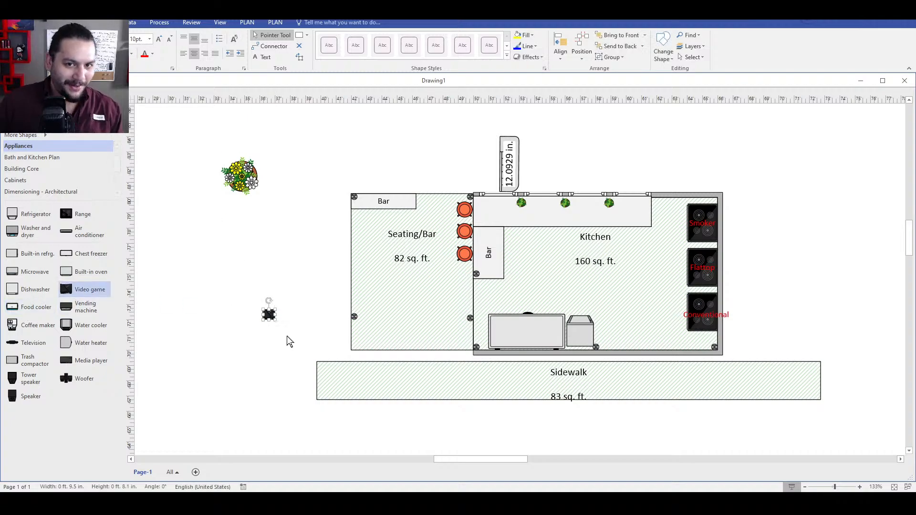
click(307, 368)
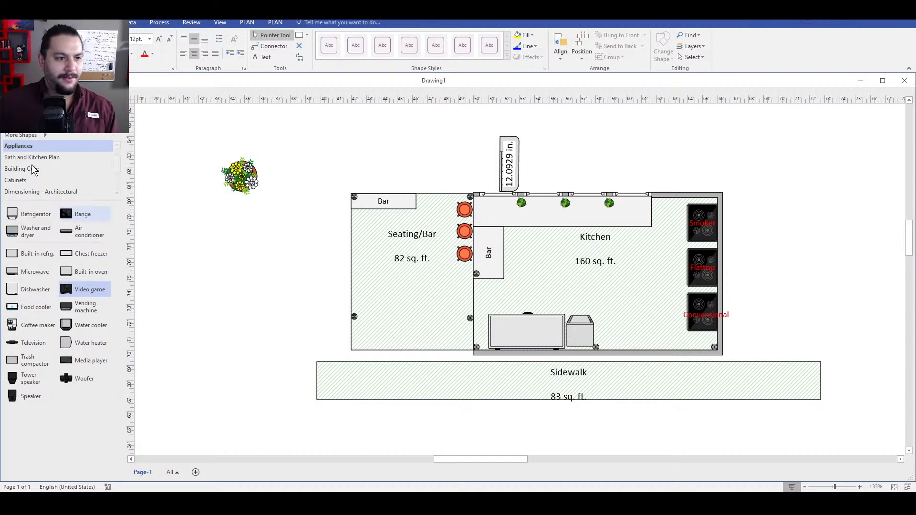
- Search the shape library for "projector" and place the Network and Peripherals Projector in the blank area beside the Seating/Bar
click(45, 122)
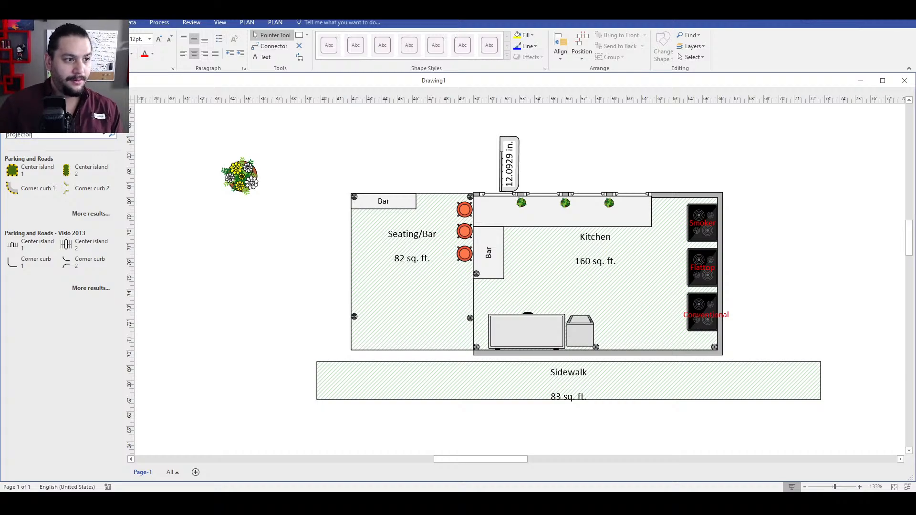
text(projector)
key(Return)
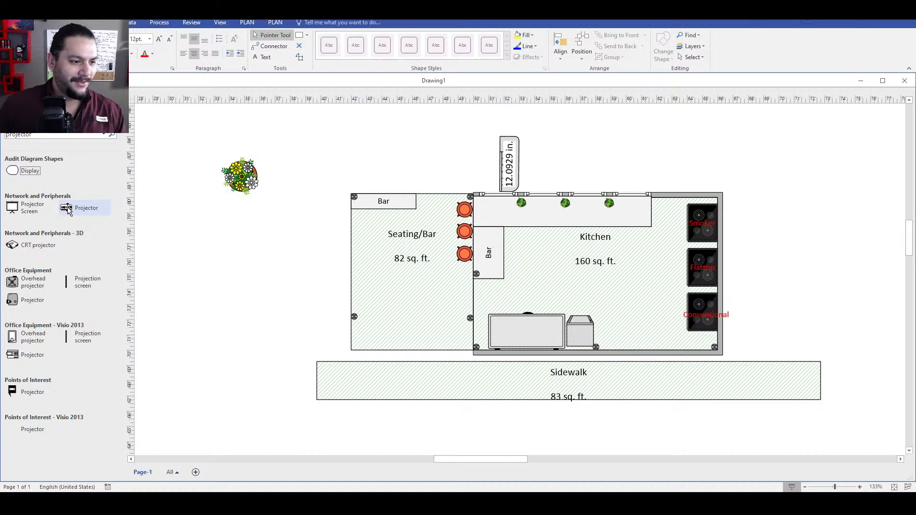
drag(67, 210, 272, 290)
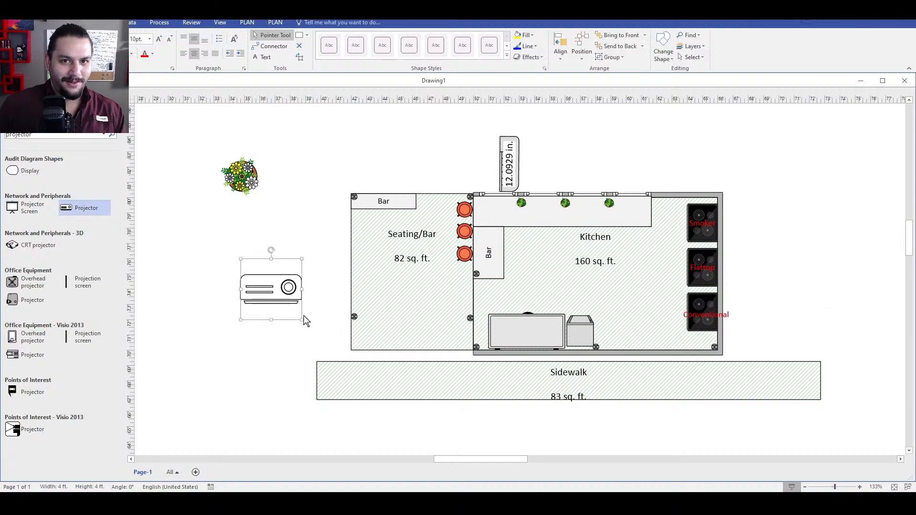
- Shrink the projector to about 1 ft 1.5 in square and place it below the Seating/Bar area label
drag(301, 323, 413, 273)
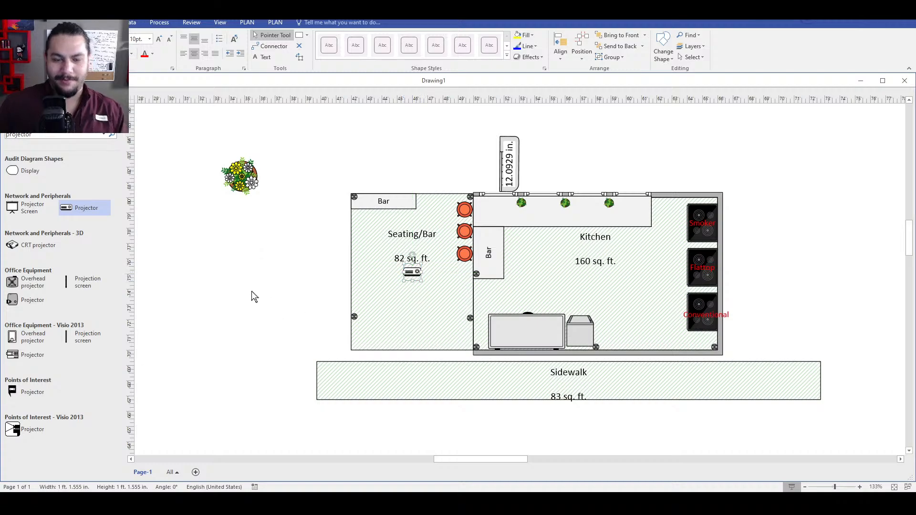
click(240, 298)
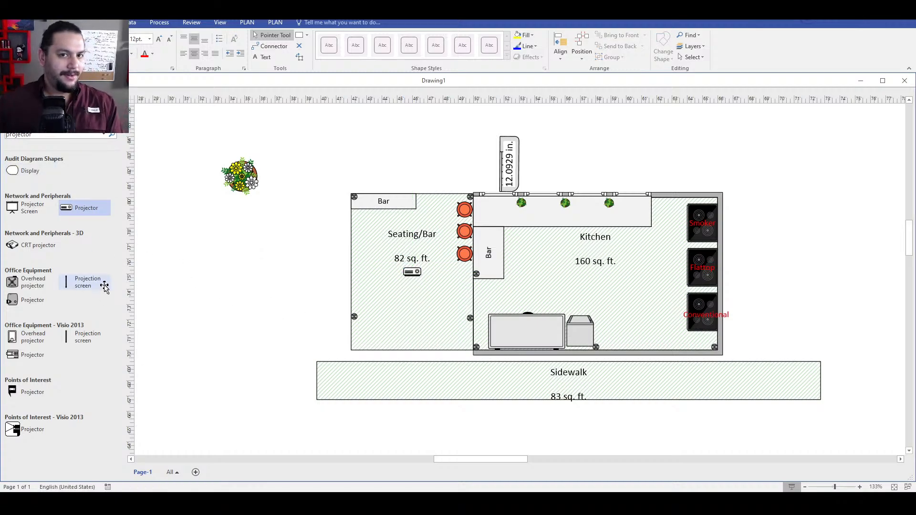
- Place an Office Equipment Projection screen in the blank area beside the Seating/Bar and delete the projector from the room
drag(80, 279, 223, 317)
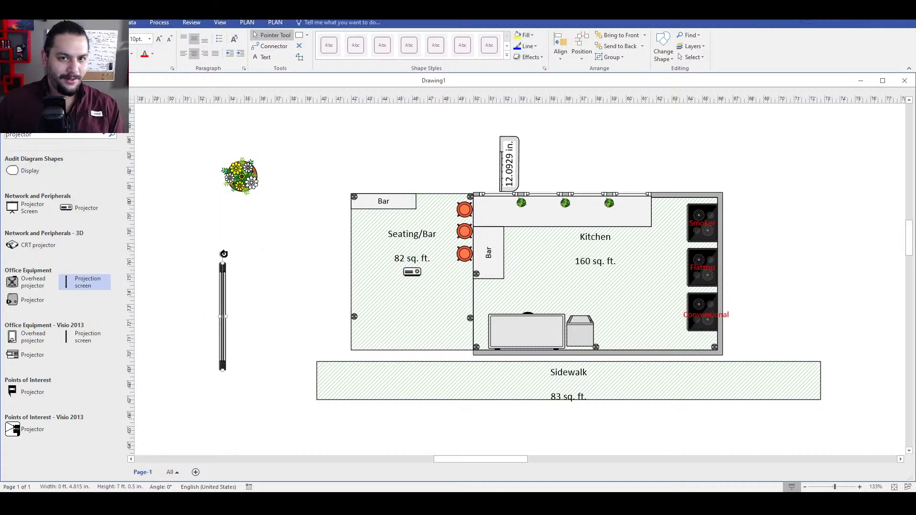
click(410, 274)
key(Delete)
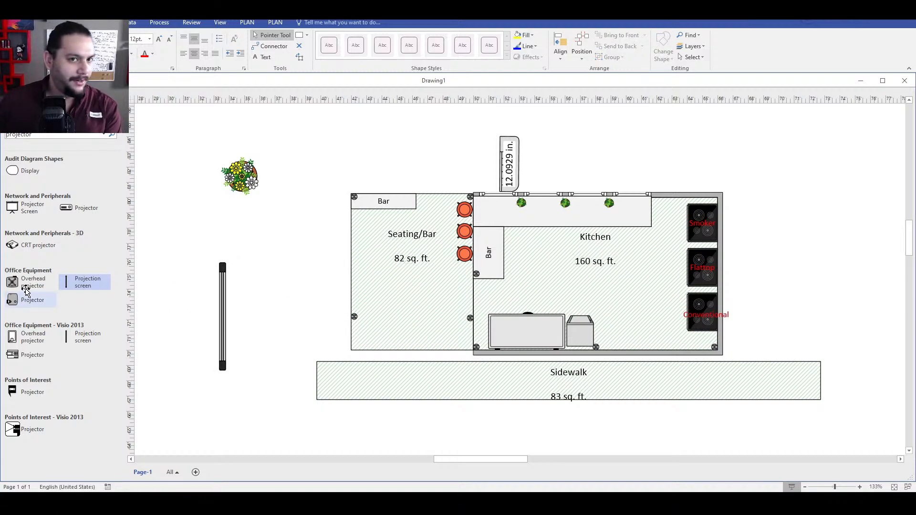
- Place the Office Equipment Projector just below the Seating/Bar area label and rotate it 90°
click(33, 286)
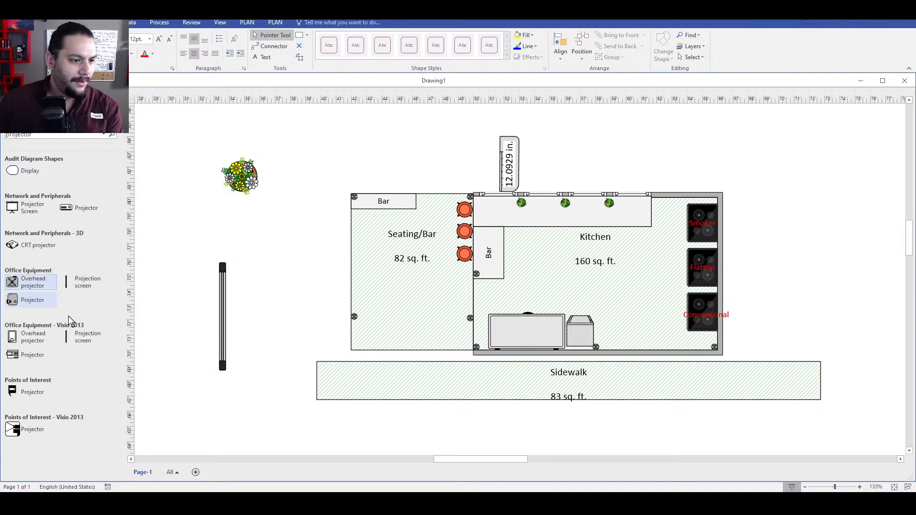
drag(32, 299, 411, 262)
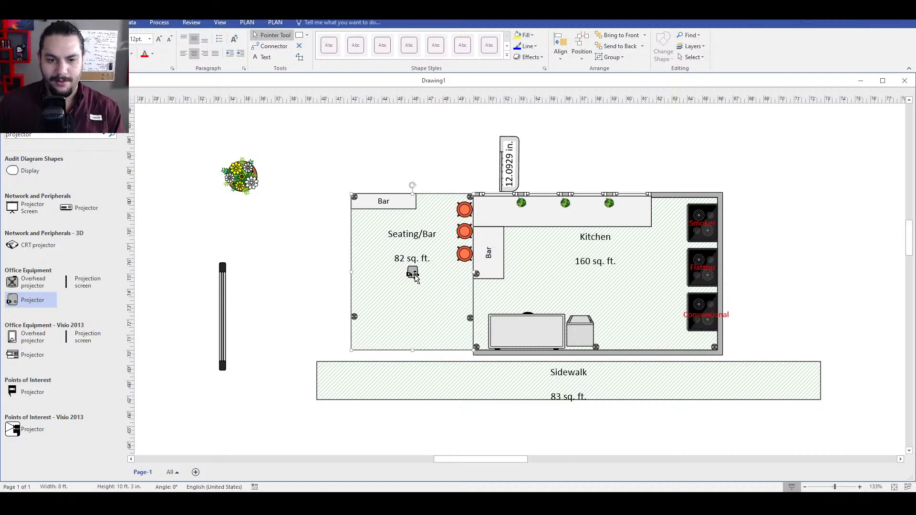
click(413, 273)
drag(415, 260, 382, 272)
- Rotate the projection screen -90° and fit it along the Seating/Bar's lower edge across the room's full width
click(222, 316)
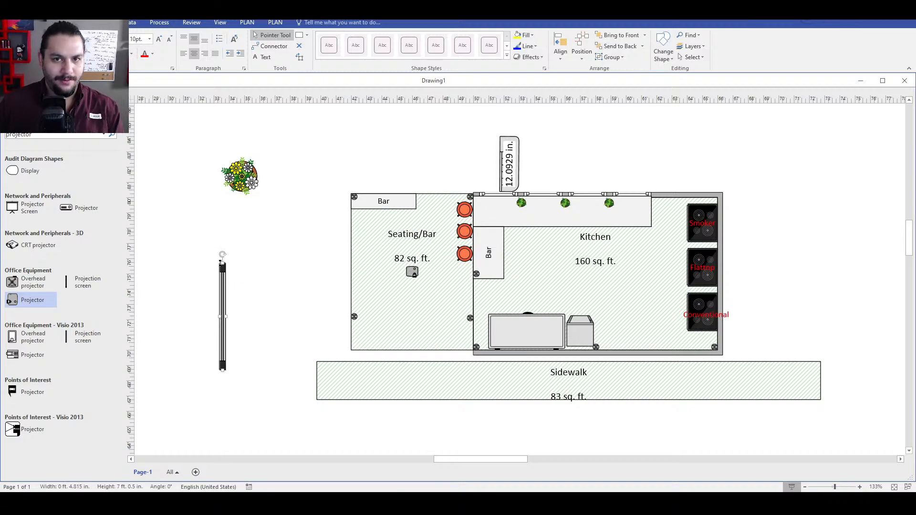
drag(223, 263, 222, 342)
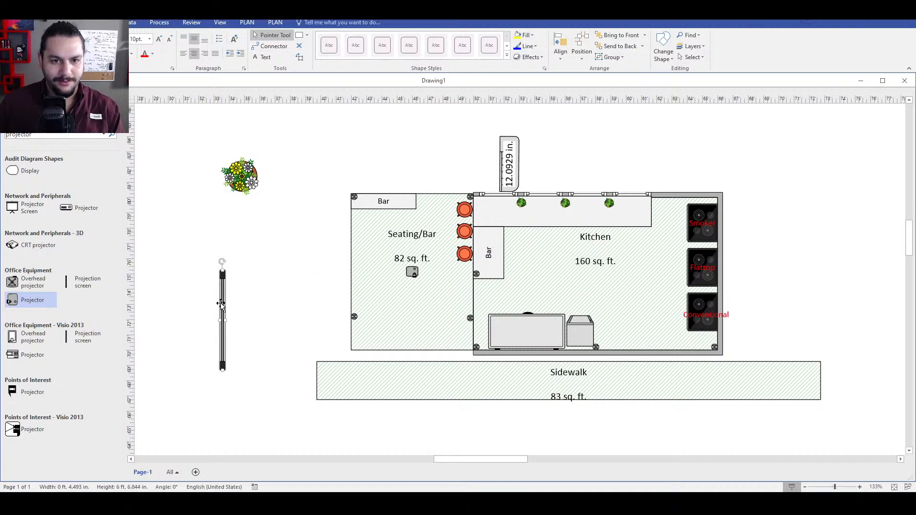
drag(222, 272, 469, 349)
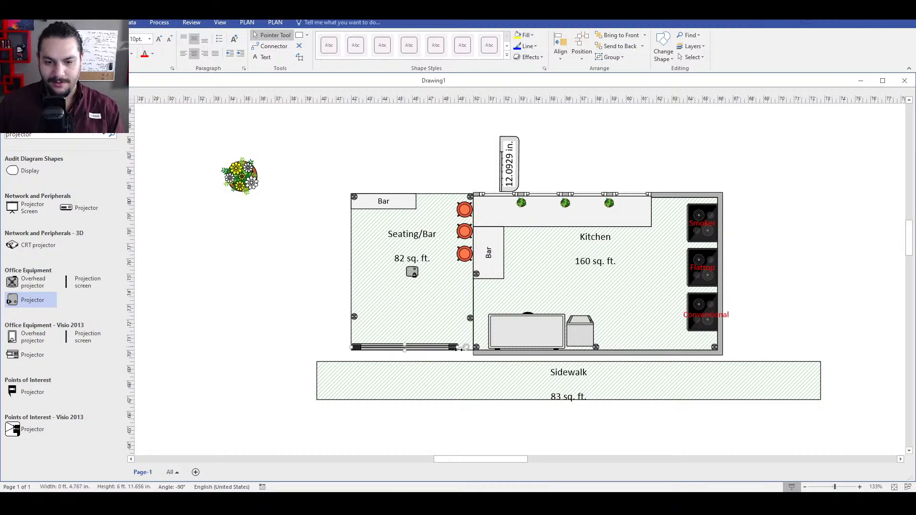
click(238, 328)
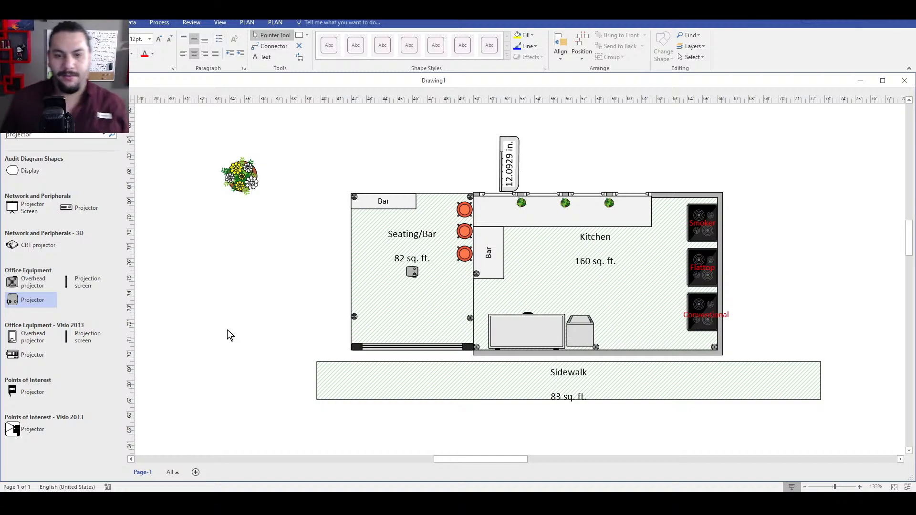
- Shorten the Sidewalk so its left end lines up with the Seating/Bar's left edge
click(341, 376)
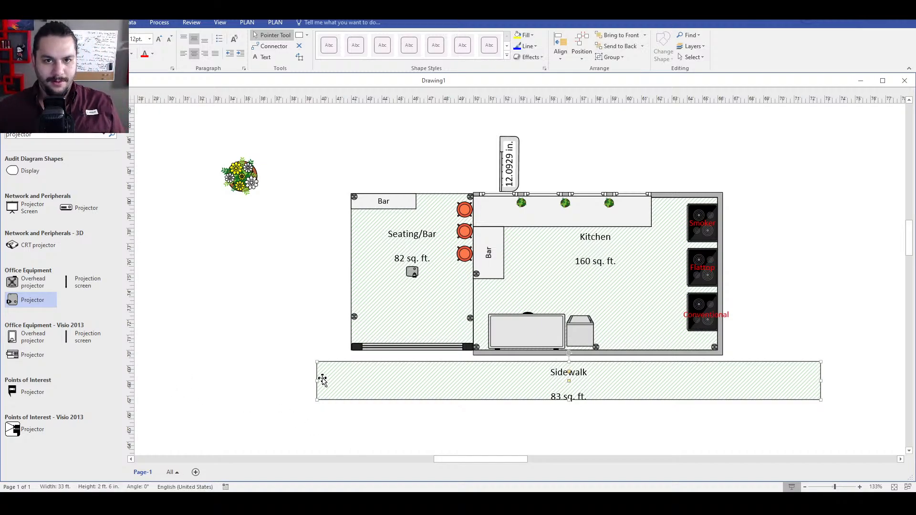
drag(332, 381, 351, 381)
click(316, 360)
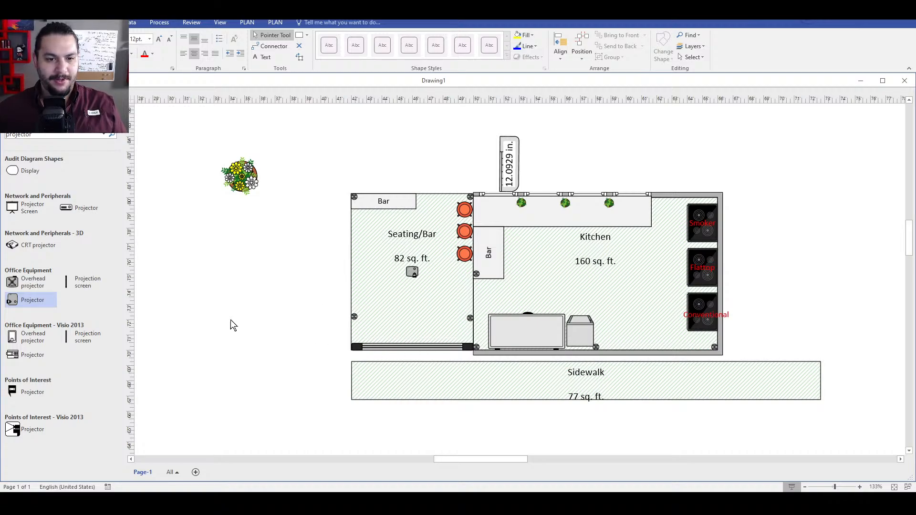
- Duplicate the Seating/Bar space into the blank area beside it
click(437, 300)
key(ctrl+c)
key(ctrl+v)
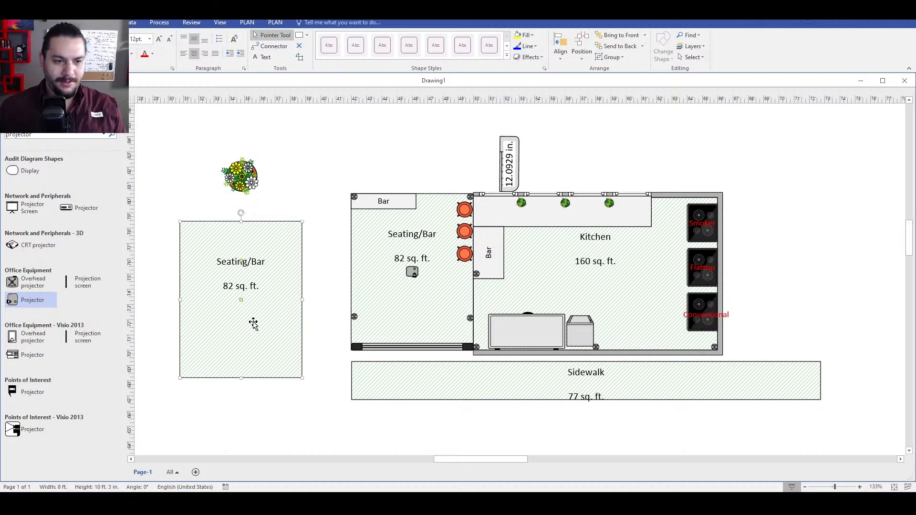
- Try labelling the copied space with the added text "Patio", and clear that text again
text(Patio)
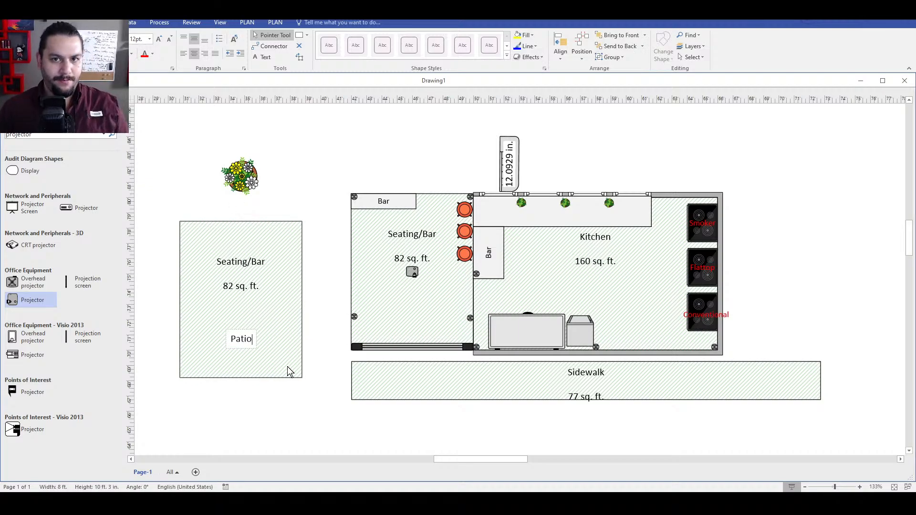
click(267, 357)
click(241, 341)
click(243, 337)
click(233, 340)
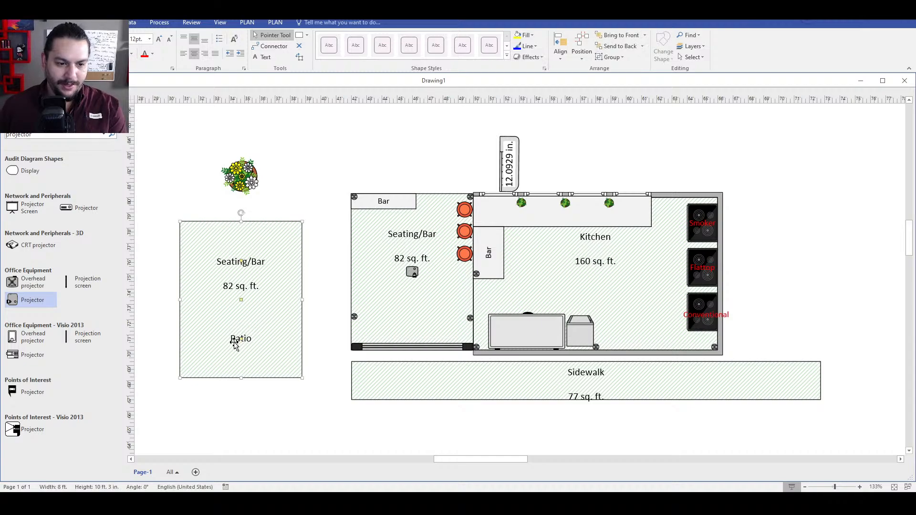
click(236, 338)
double_click(227, 321)
key(BackSpace)
click(266, 303)
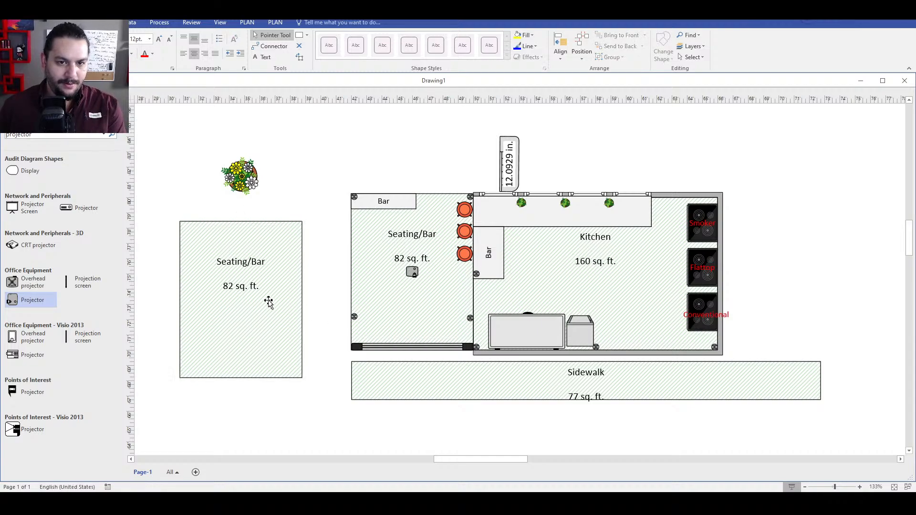
- Set the copied space's Space use to Patio in its shape data
right_click(302, 375)
click(329, 294)
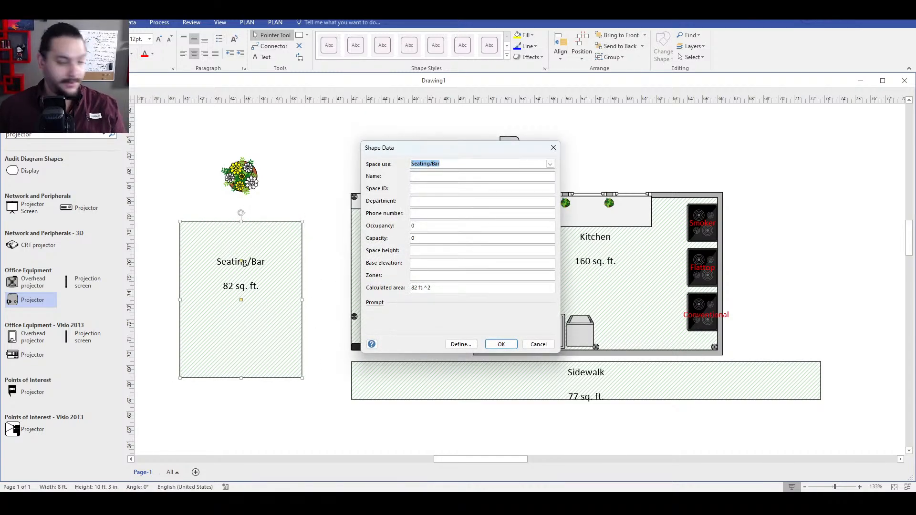
text(PRIO)
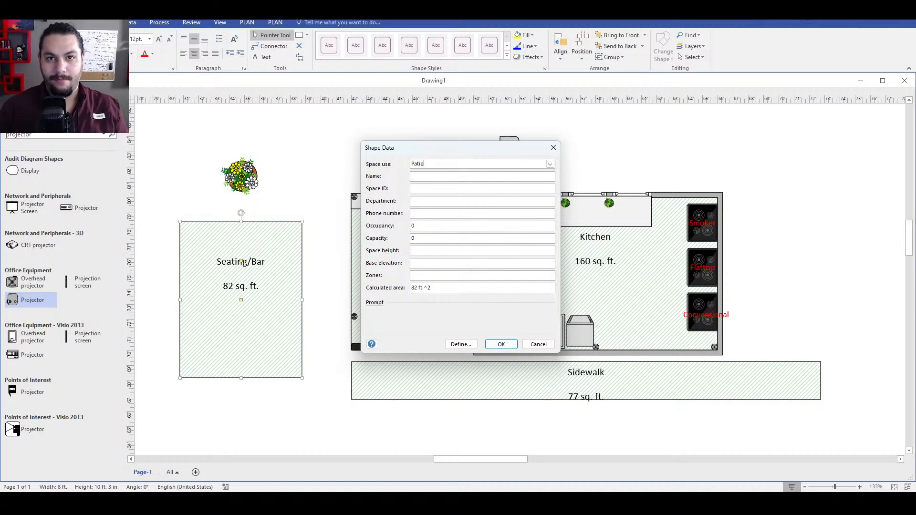
key(Return)
click(276, 213)
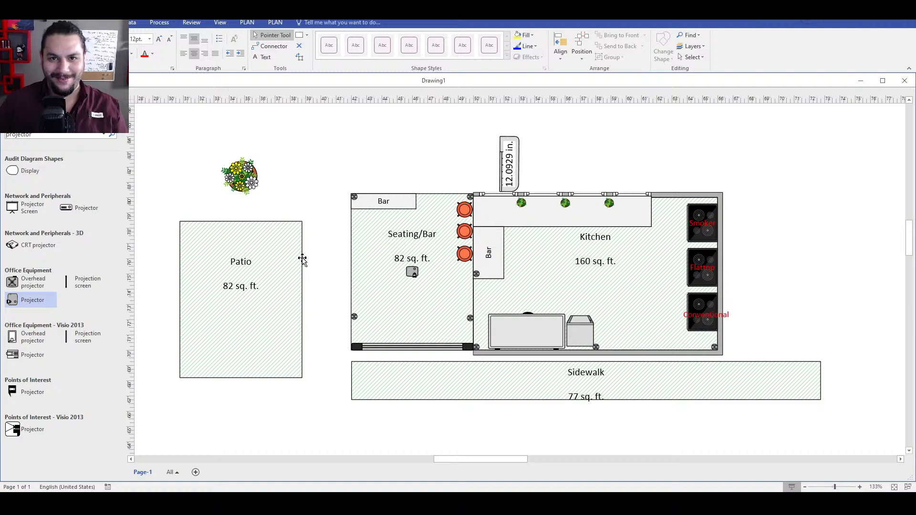
- Move the Patio beside the Seating/Bar and enlarge it to about 12 ft 7 in by 13 ft 6 in, level with the Sidewalk's lower edge
drag(267, 336, 305, 321)
drag(222, 272, 153, 271)
click(309, 400)
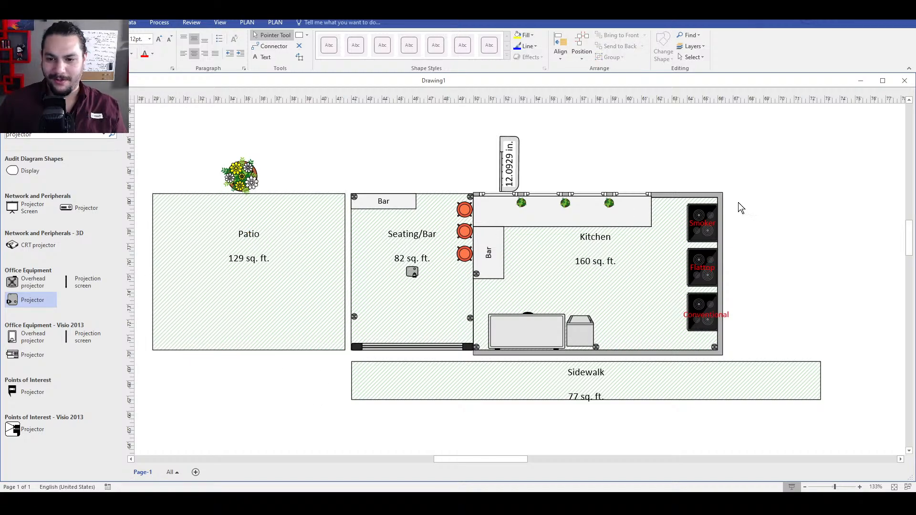
click(229, 331)
drag(245, 350, 247, 400)
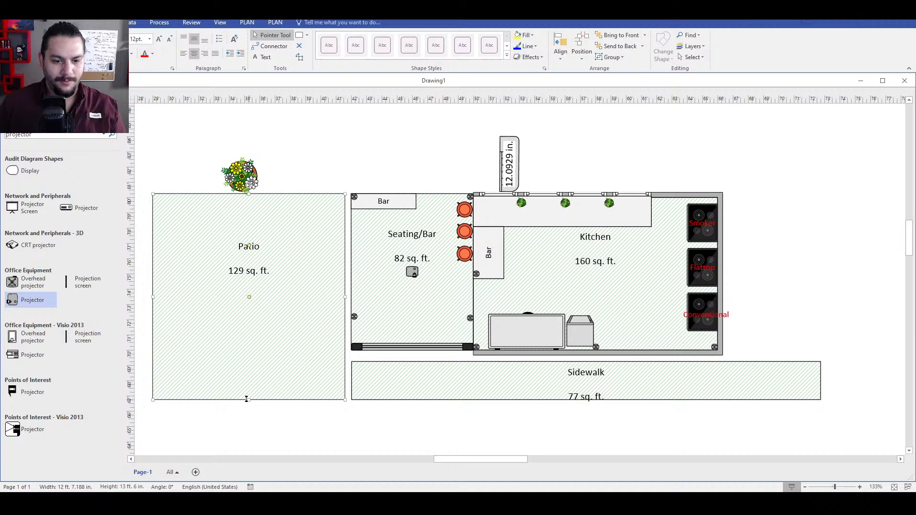
- Extend the Sidewalk's left end to meet the Patio's right edge, making it about 31 ft 2 in long
click(354, 379)
drag(351, 381, 344, 382)
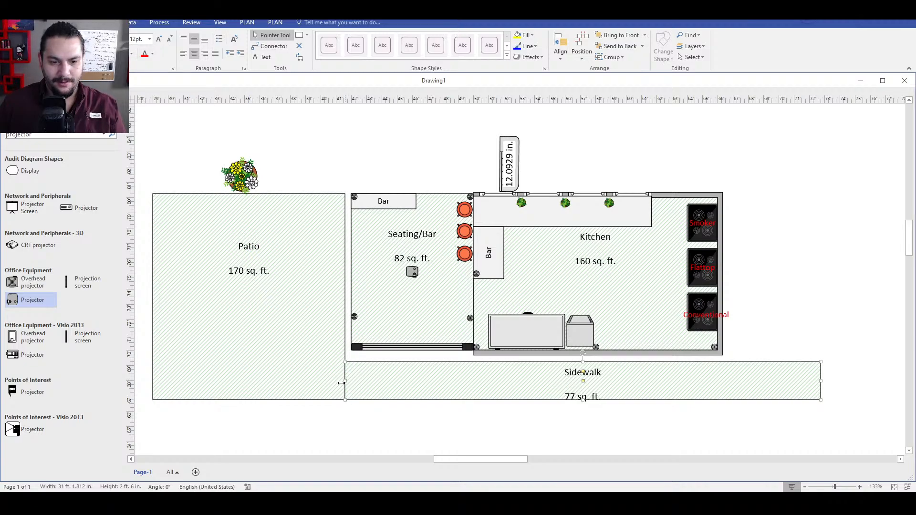
click(685, 181)
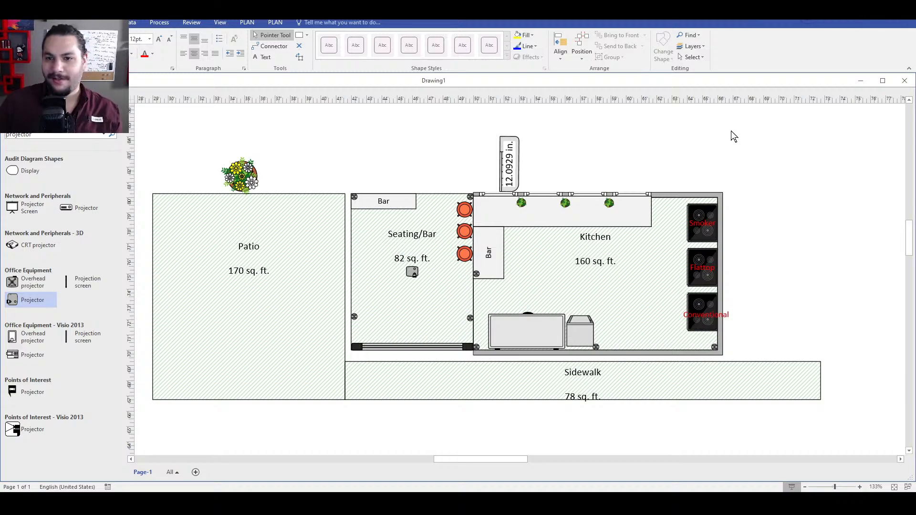
- Move the 12.0929 in. dimension from above the counter to the blank area right of the Kitchen
click(507, 160)
drag(510, 150, 724, 159)
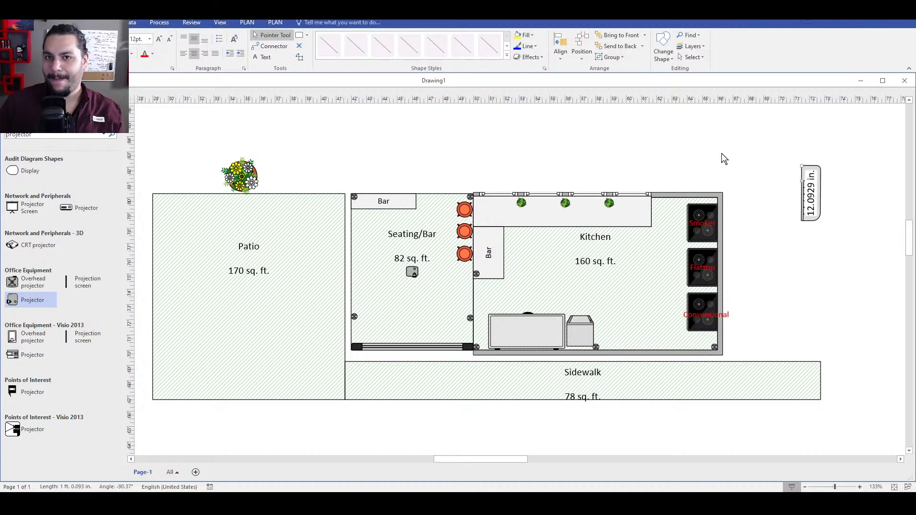
click(725, 159)
- Label the screen along the Seating/Bar's lower edge "Projection Screen" and move the label just above it
scroll(413, 267, down, 2)
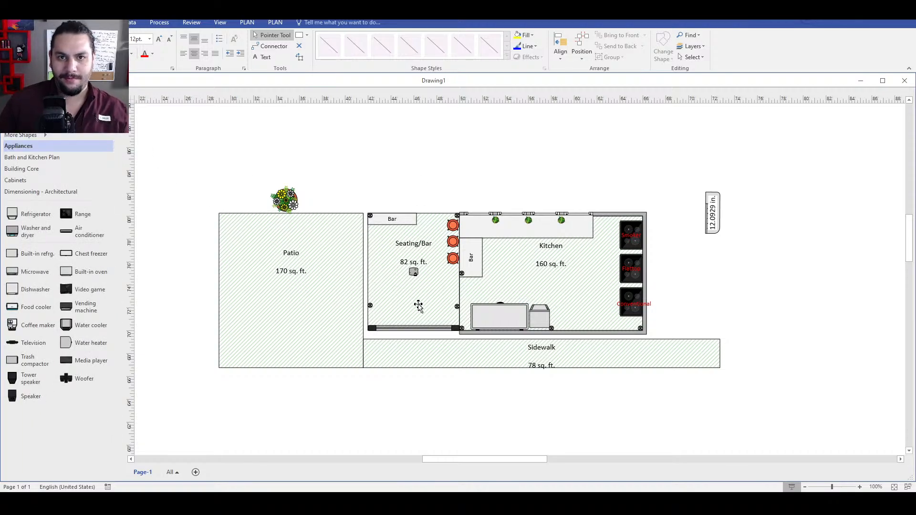
click(415, 329)
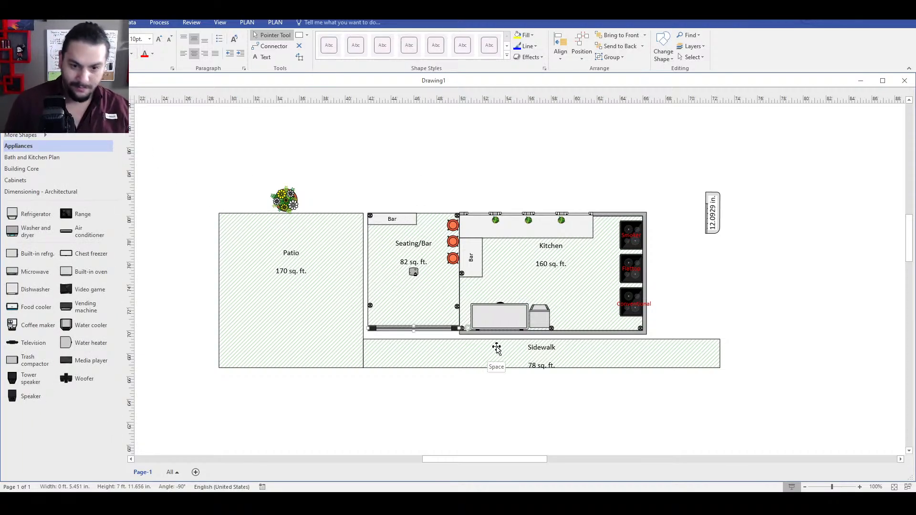
text(Projection Screen)
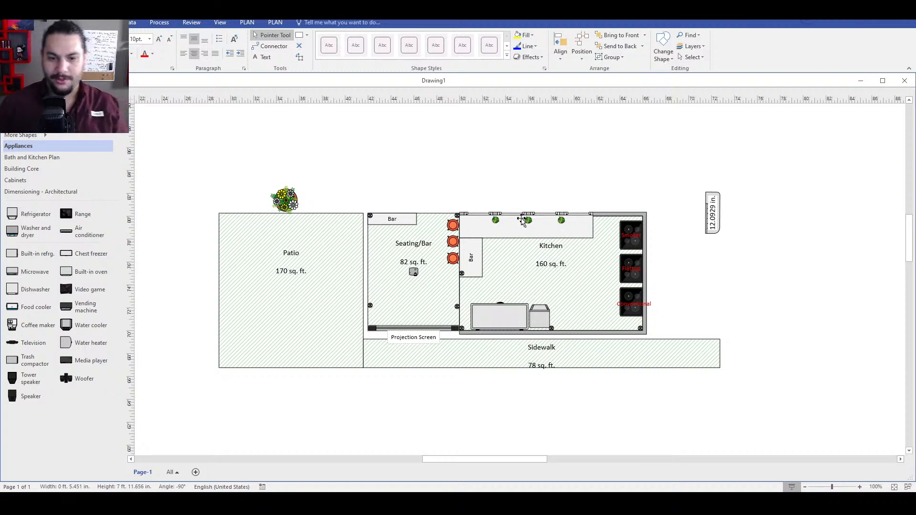
click(444, 413)
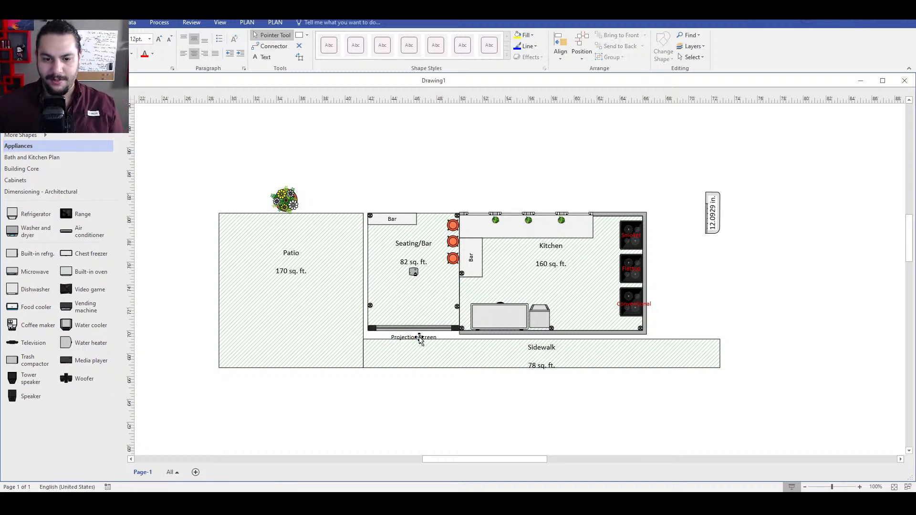
click(423, 329)
drag(412, 339, 414, 319)
click(806, 301)
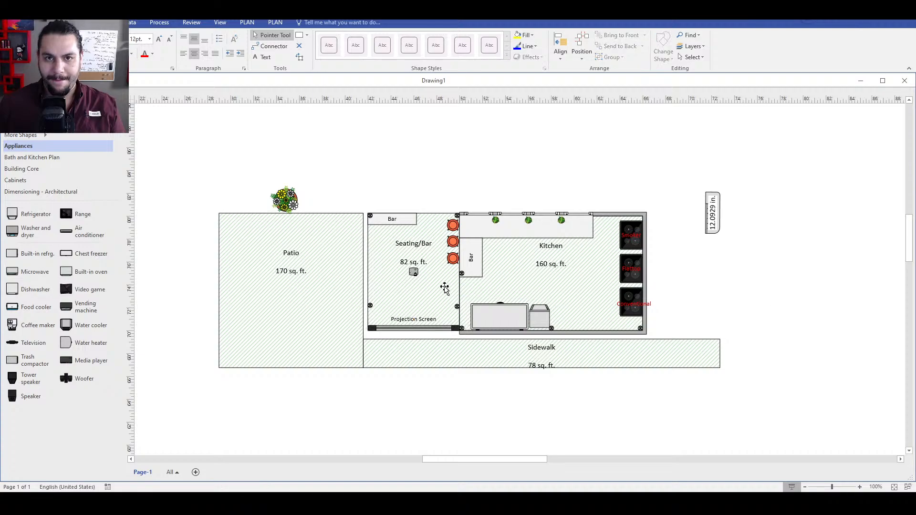
- Label the projector in the Seating/Bar "Projector" and move the label directly below it
click(414, 271)
text(Projector)
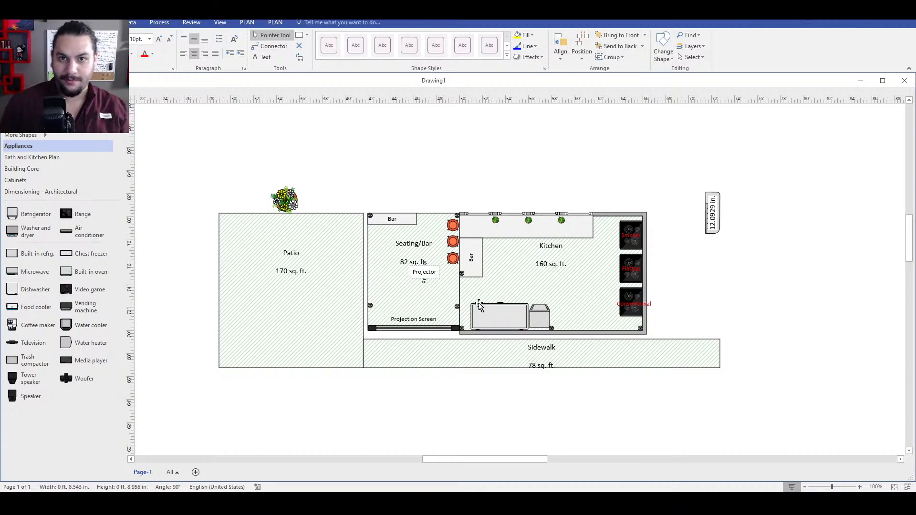
click(741, 283)
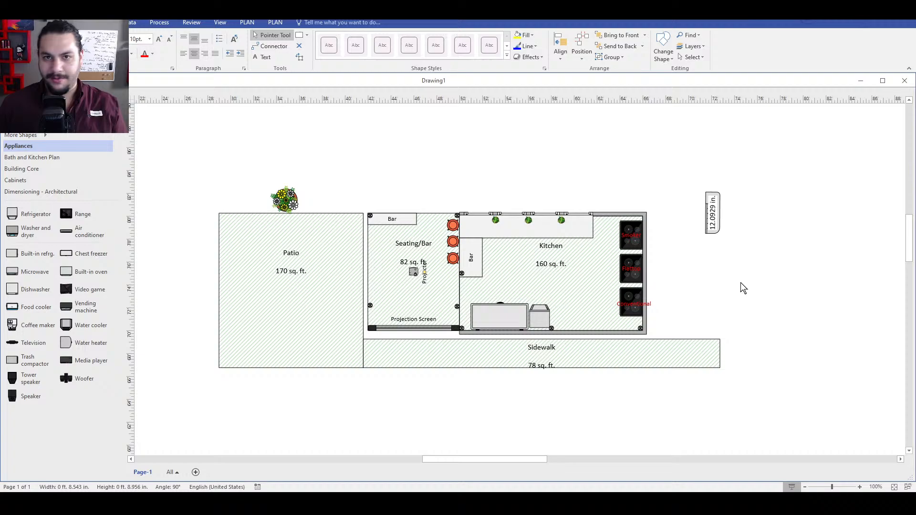
click(424, 282)
drag(426, 272, 414, 291)
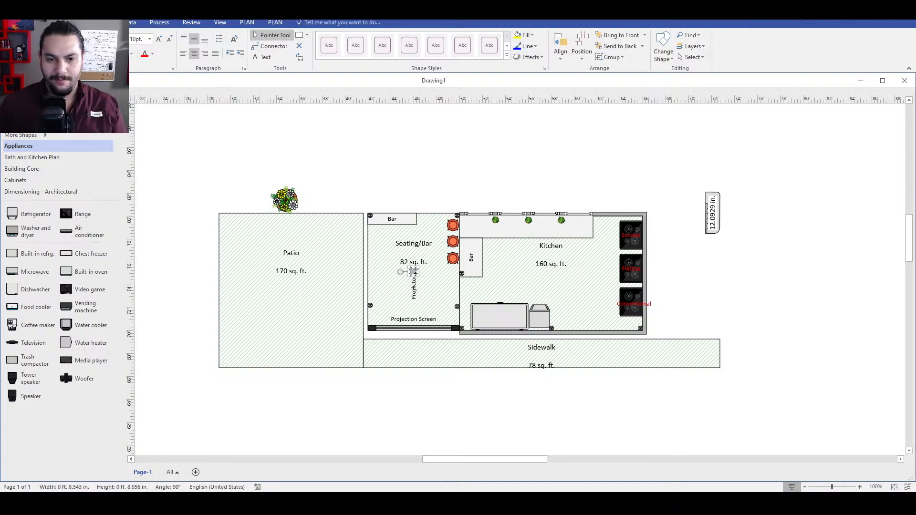
click(741, 292)
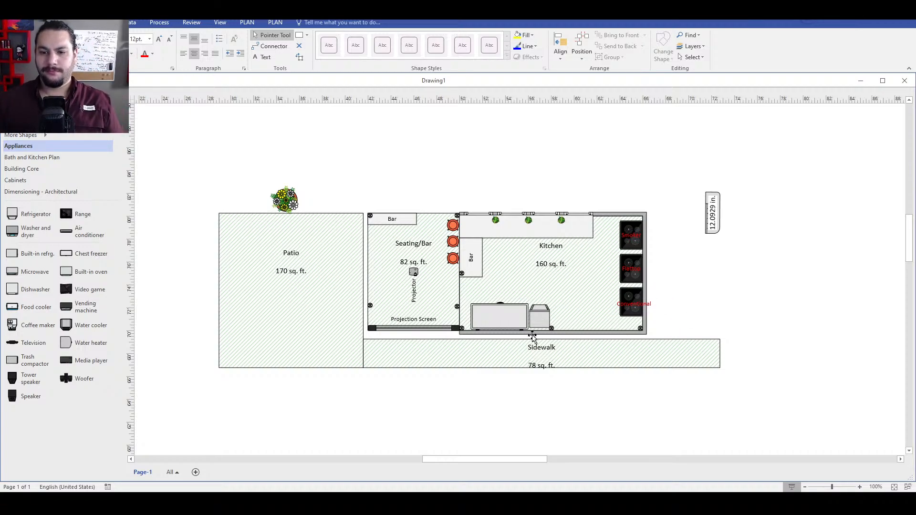
- Copy the leftmost 2 ft 6 in window above the counter into the Kitchen's lower wall, near the Conventional appliance
click(477, 213)
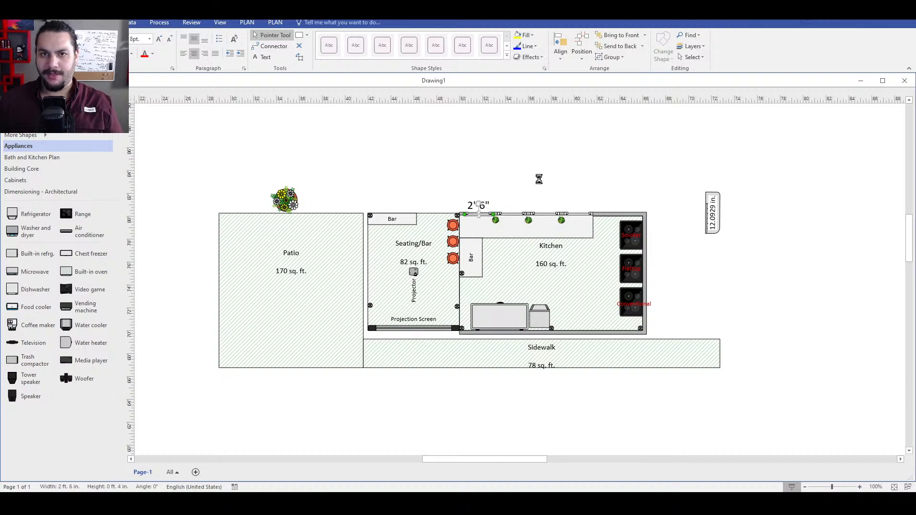
click(538, 175)
key(ctrl+v)
drag(542, 175, 622, 331)
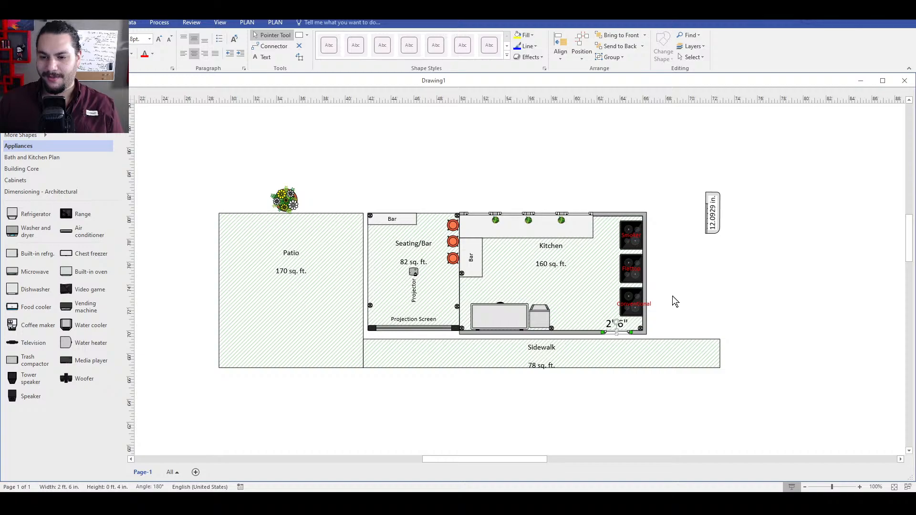
- Paste three more copies of the 2 ft 6 in window, spaced along the Kitchen's lower wall
key(ctrl+v)
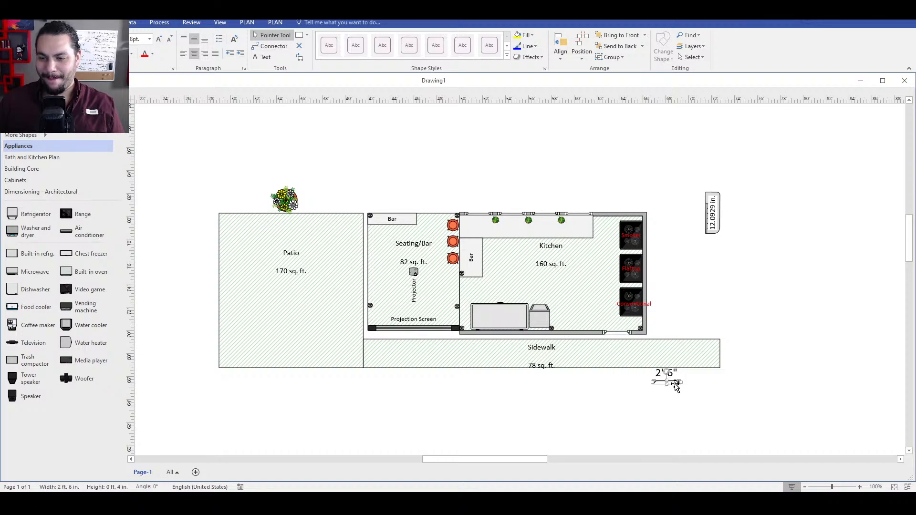
drag(676, 387, 485, 339)
key(ctrl+z)
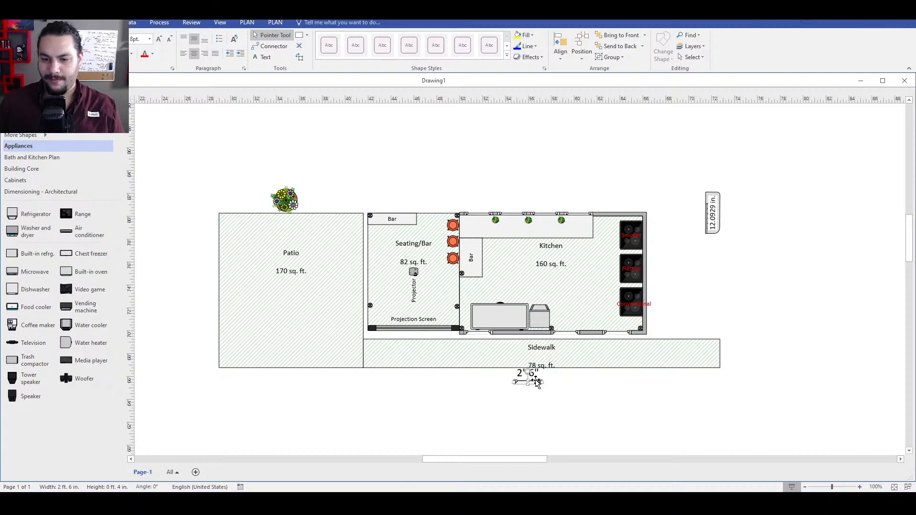
drag(527, 381, 523, 334)
click(609, 409)
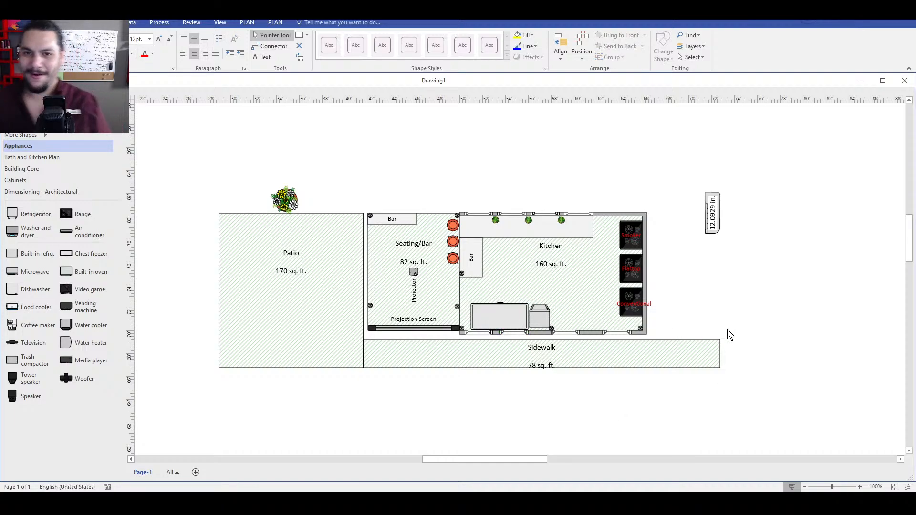
- Nudge the 5 ft wide appliance at the Kitchen's lower wall slightly left, away from the smaller appliance beside it
click(536, 315)
click(724, 297)
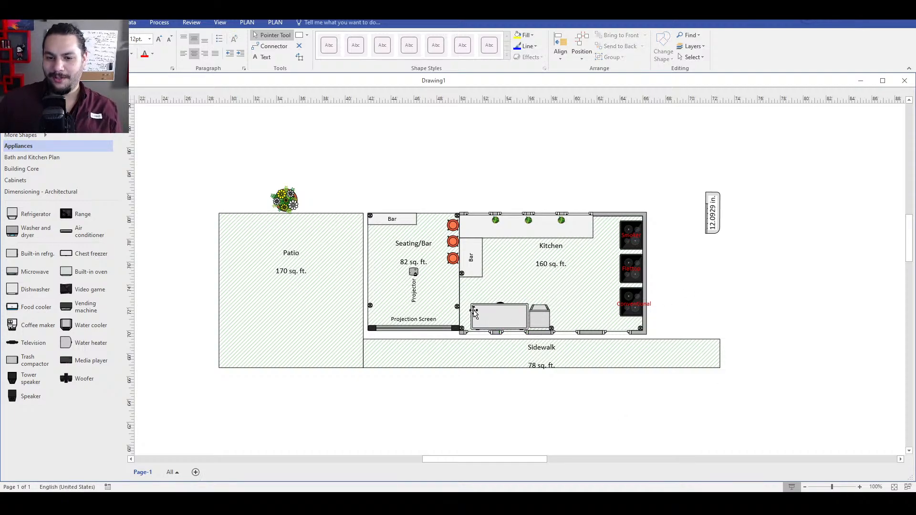
click(475, 313)
key(Left)
key(Left)
key(Right)
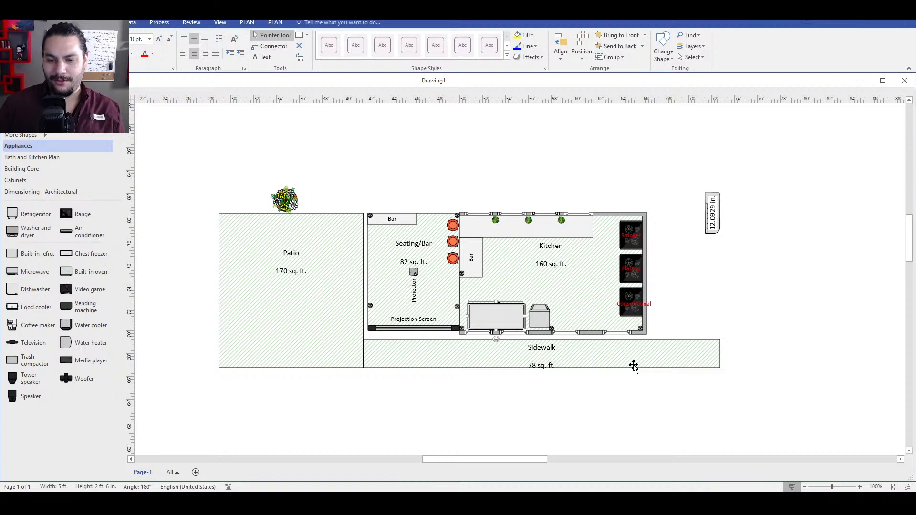
click(548, 430)
click(548, 322)
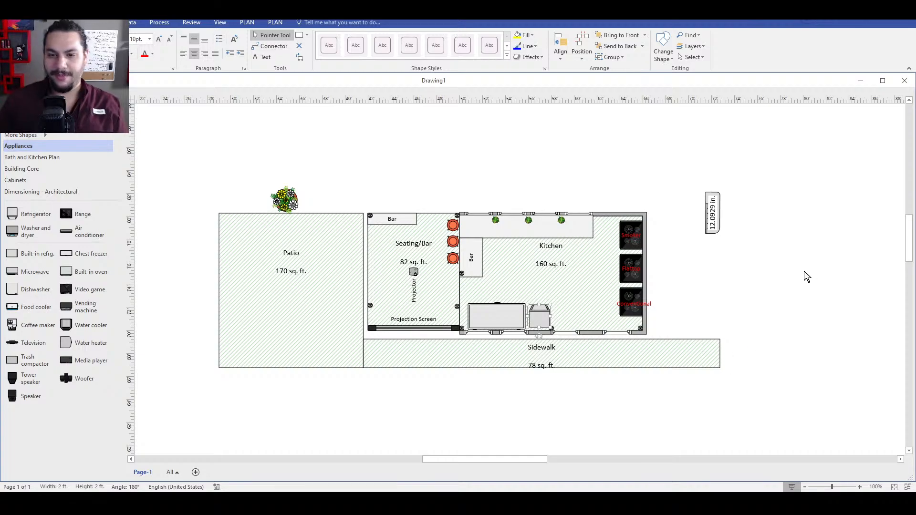
click(791, 276)
click(483, 320)
click(699, 292)
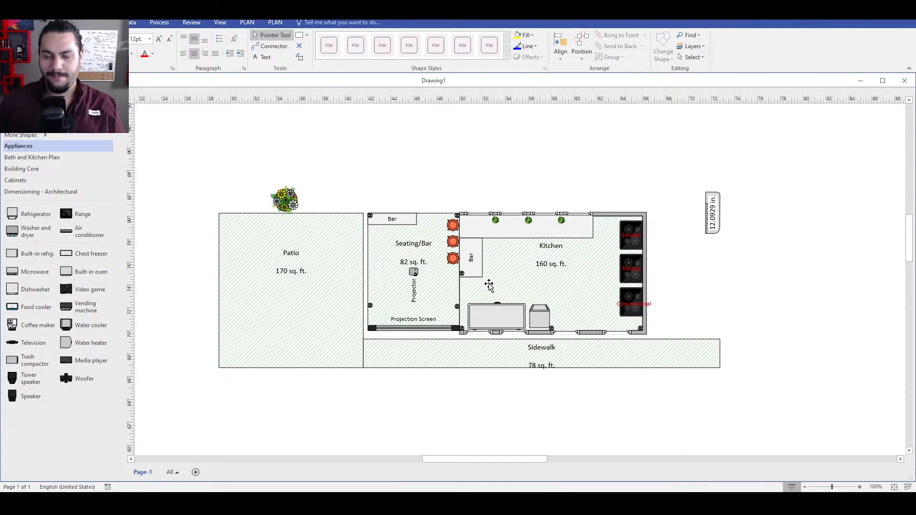
click(483, 311)
click(507, 183)
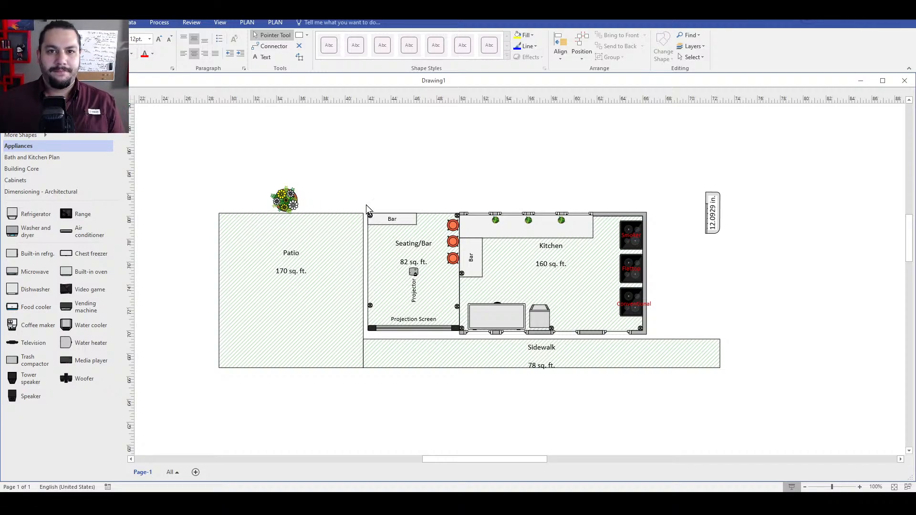
- Add the text label "View" and place it centred just above the Seating/Bar's upper edge
scroll(415, 199, up, 3)
click(265, 57)
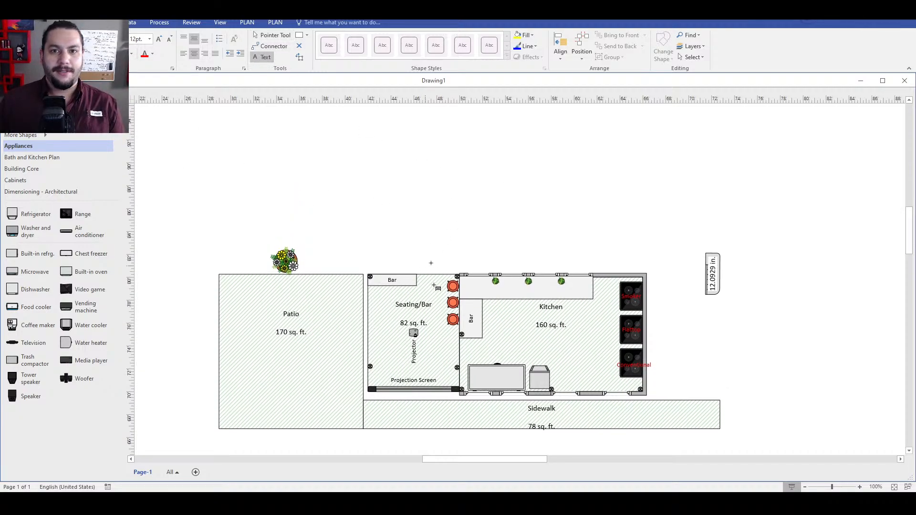
click(396, 246)
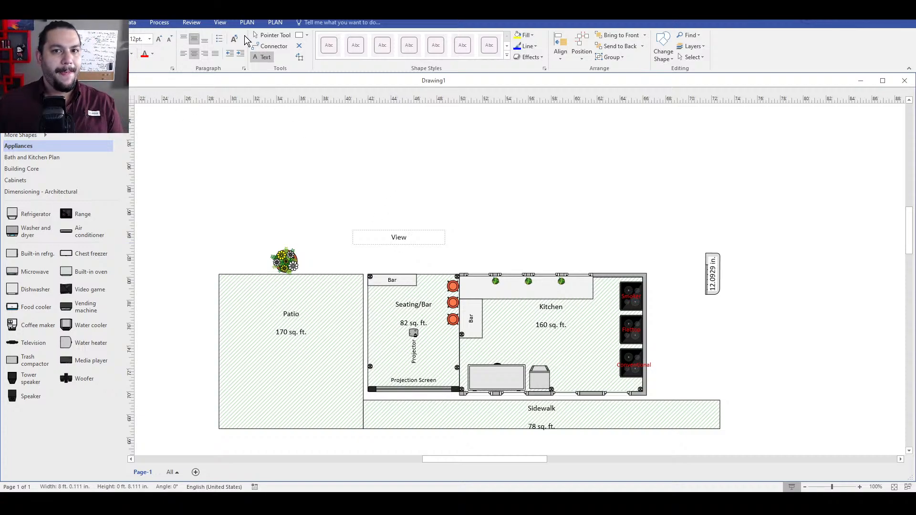
click(266, 34)
drag(406, 239, 414, 263)
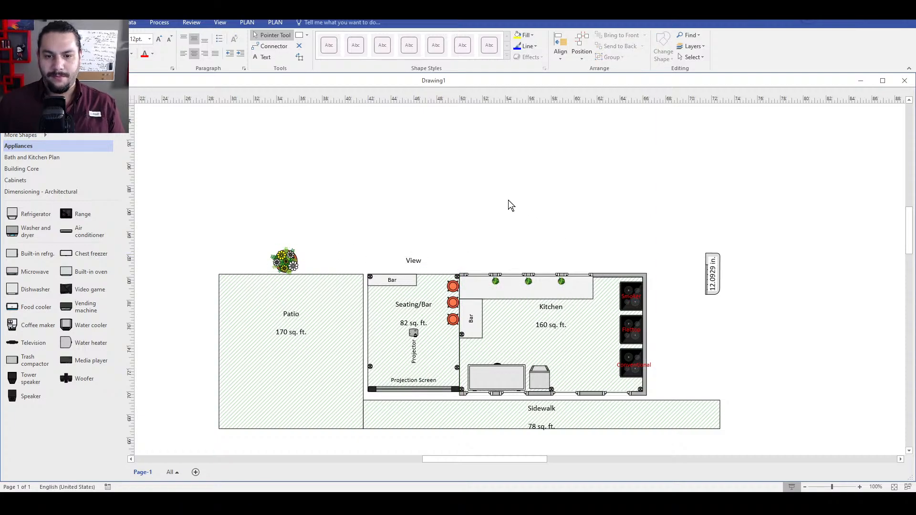
- Copy the topmost orange stool to directly beneath the left end of the Seating/Bar's upper Bar
scroll(508, 204, down, 3)
click(453, 225)
mouse_move(452, 224)
mouse_down()
mouse_move(486, 148)
mouse_move(375, 228)
mouse_up()
key(Down)
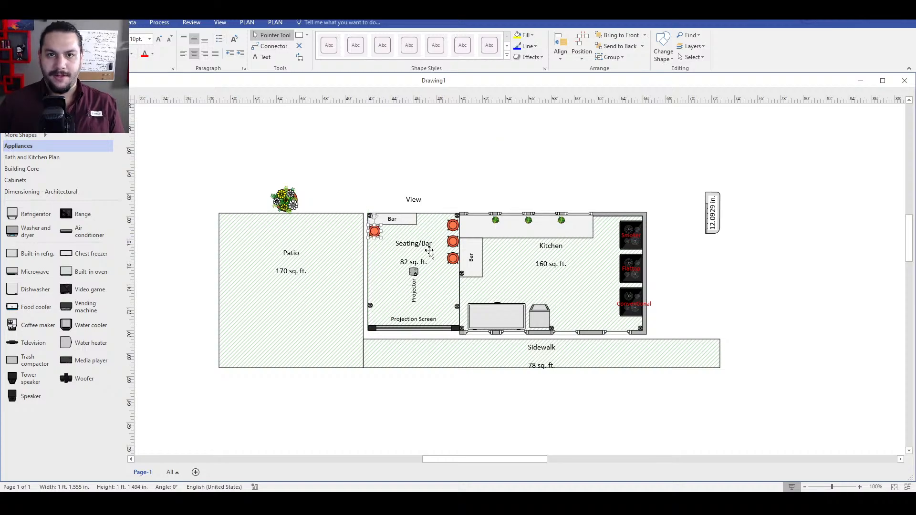
- Paste two more orange stools and line them up beside the first one beneath the upper Bar
scroll(406, 228, up, 2)
key(ctrl+v)
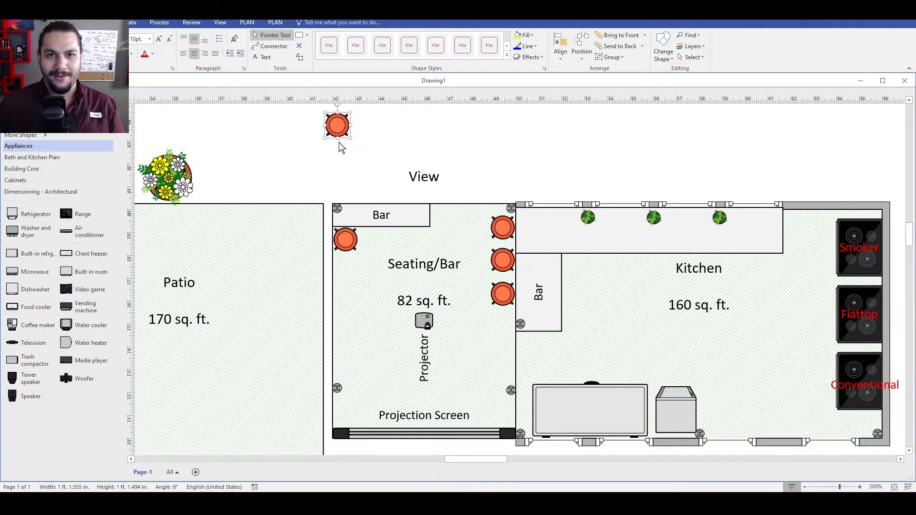
drag(342, 126, 385, 240)
click(372, 143)
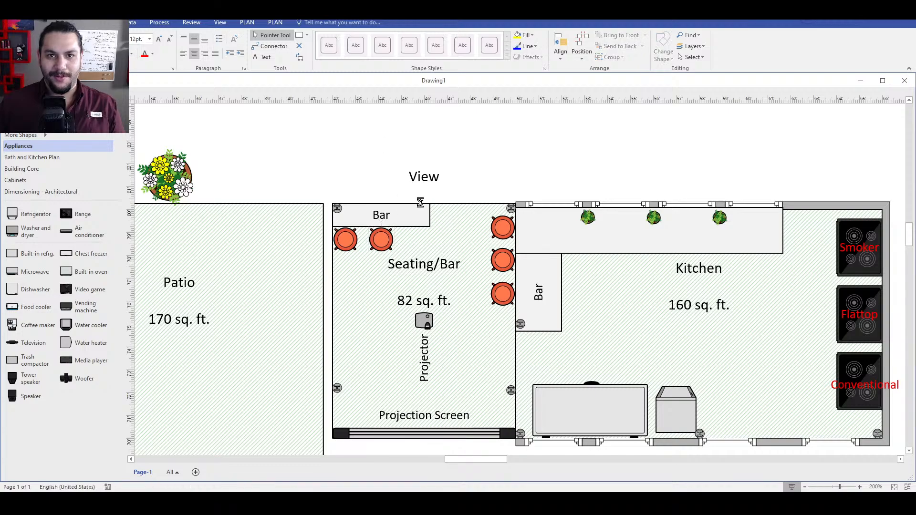
key(ctrl+v)
drag(370, 123, 417, 240)
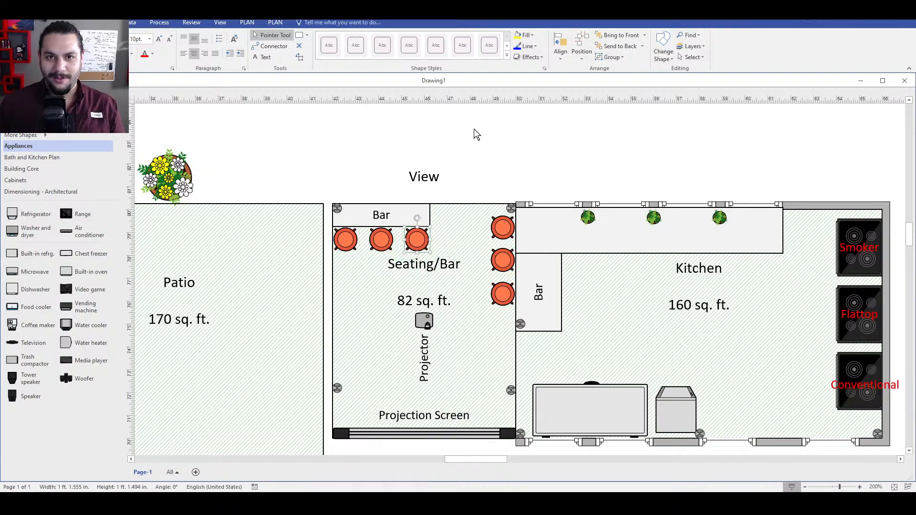
click(477, 135)
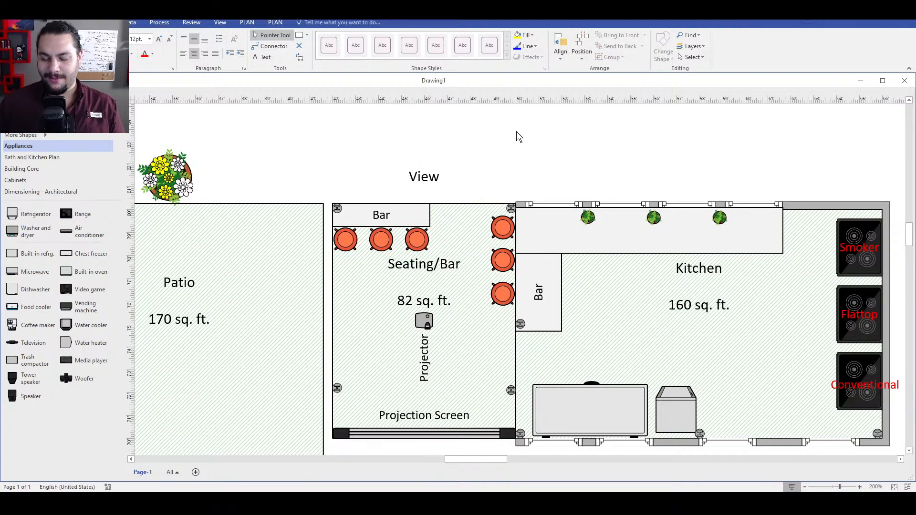
key(ctrl+v)
drag(519, 115, 502, 151)
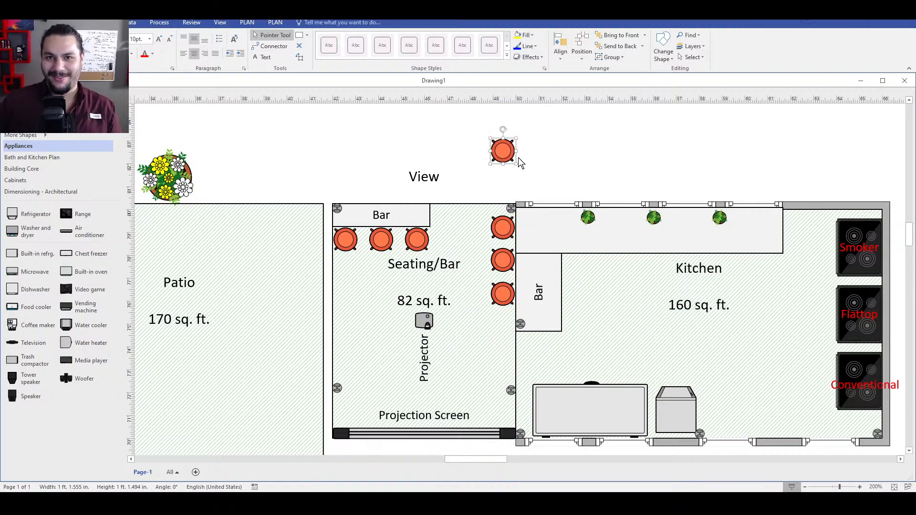
key(Delete)
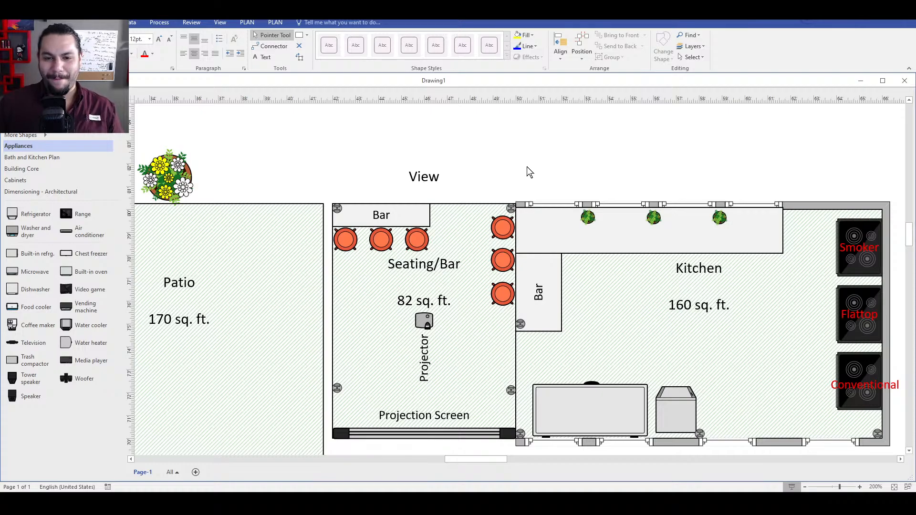
- Examine the Seating/Bar layout and the small round fixture at the lower end of the vertical Bar
scroll(505, 138, down, 1)
scroll(511, 171, up, 2)
scroll(511, 176, down, 1)
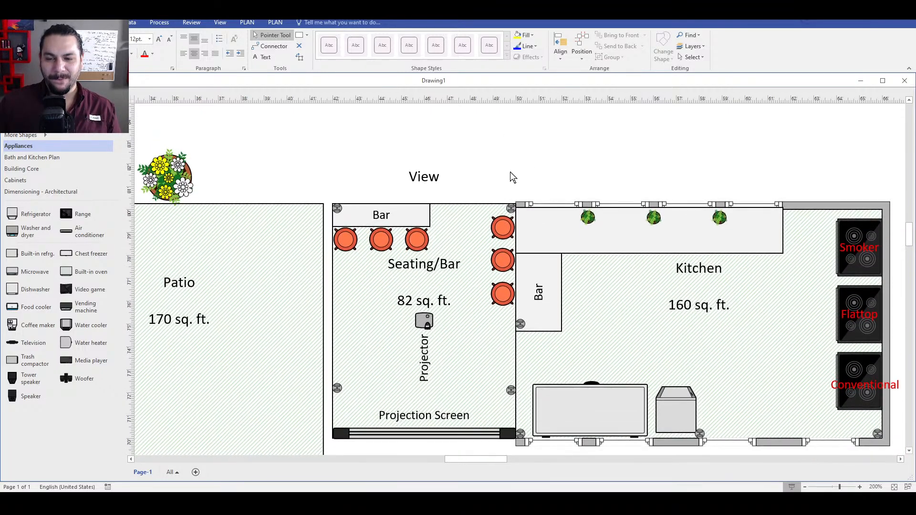
click(438, 227)
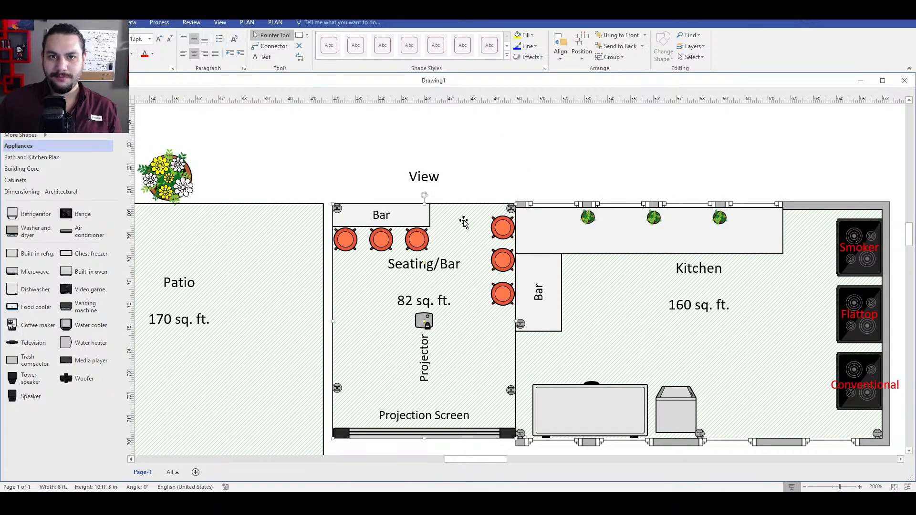
click(502, 155)
scroll(567, 291, down, 1)
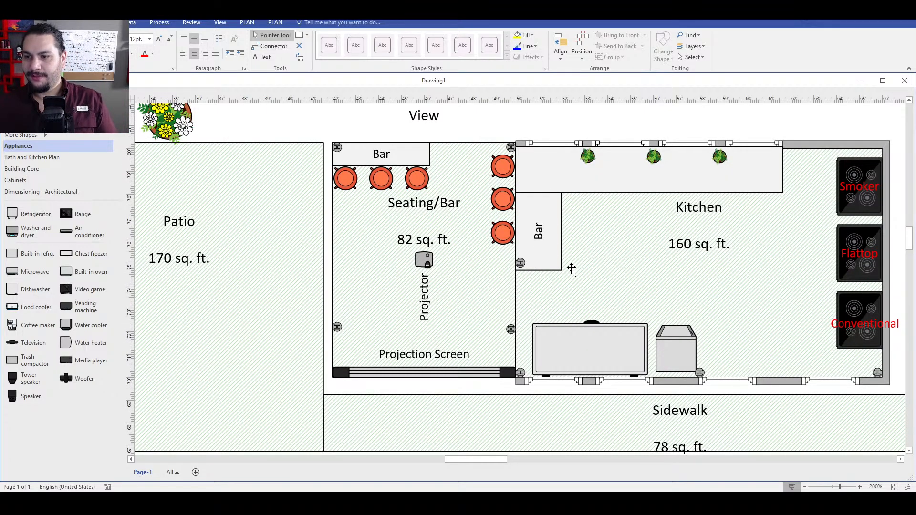
scroll(569, 265, up, 1)
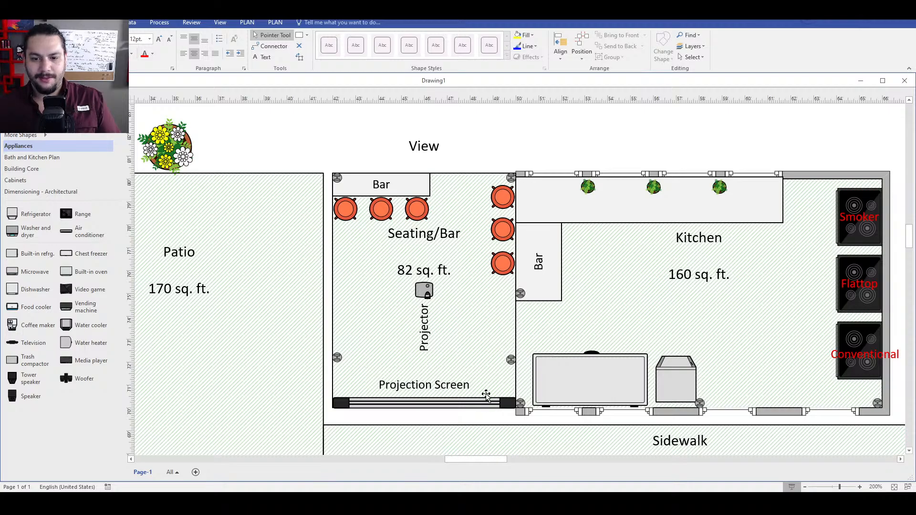
click(359, 361)
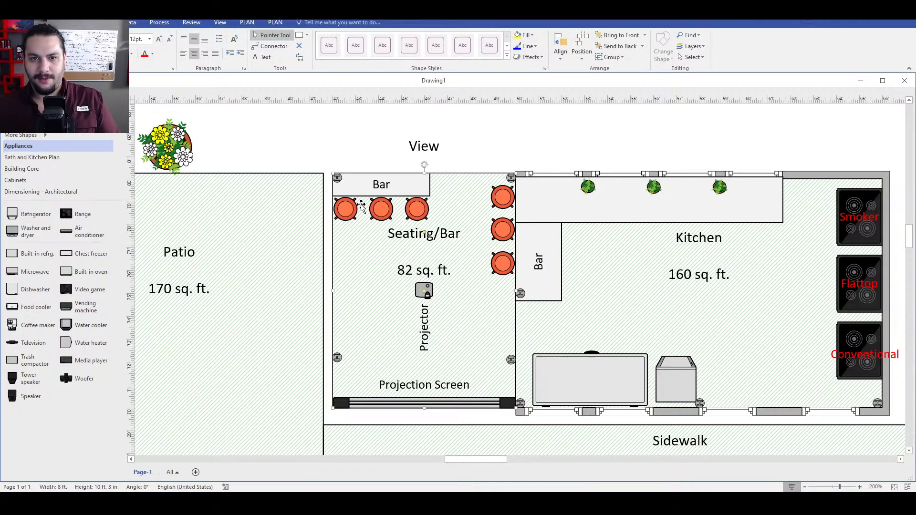
click(586, 129)
click(520, 294)
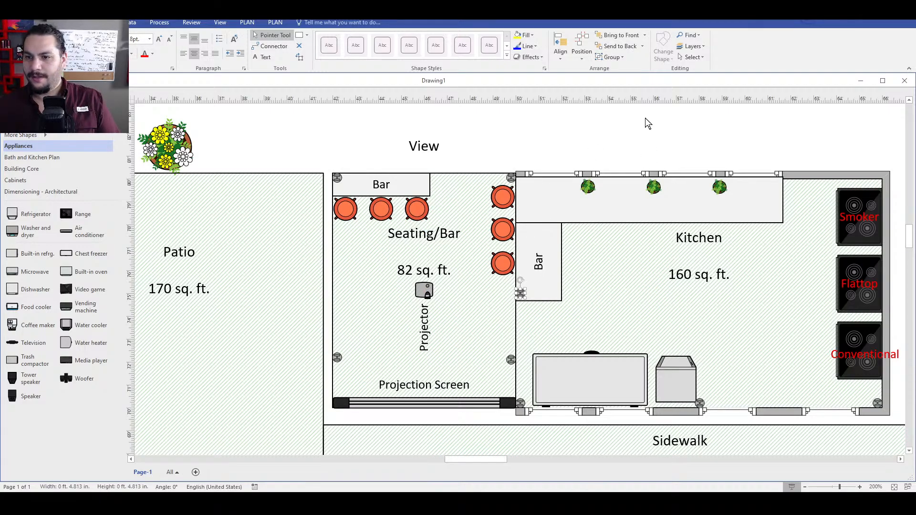
click(628, 145)
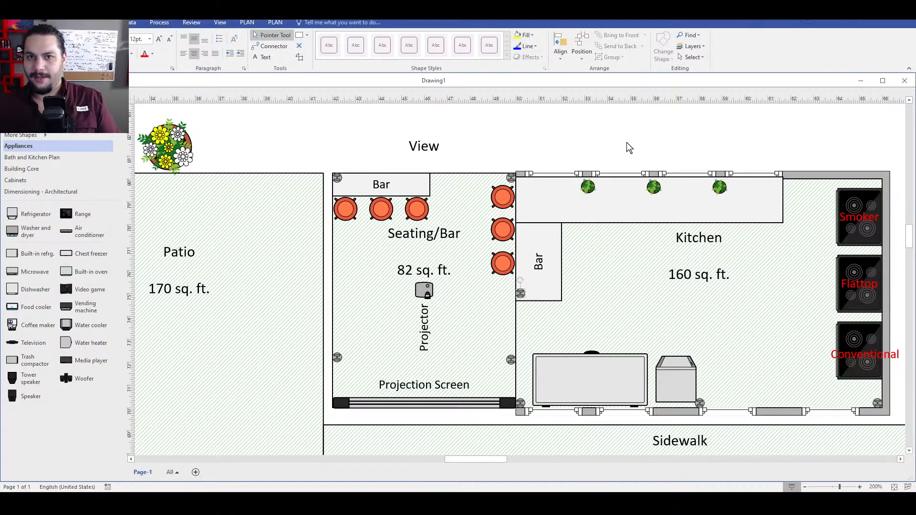
- Move the middle small round fixture from the Kitchen's lower wall straight up to just below the 160 sq. ft. label
click(700, 404)
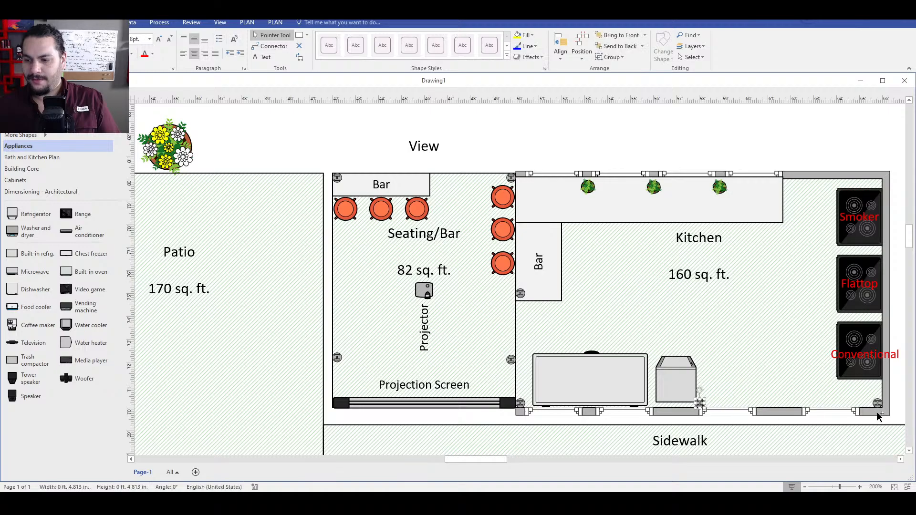
shift+click(881, 405)
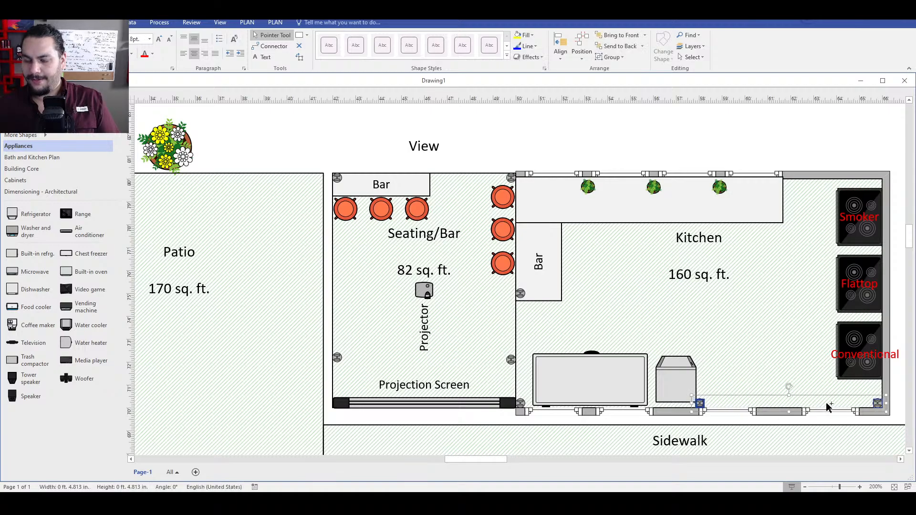
shift+click(520, 404)
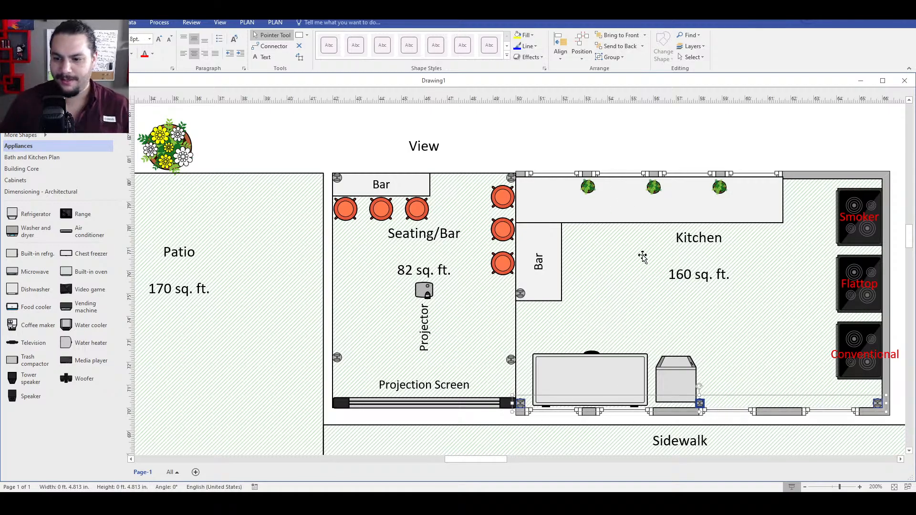
click(705, 397)
click(700, 404)
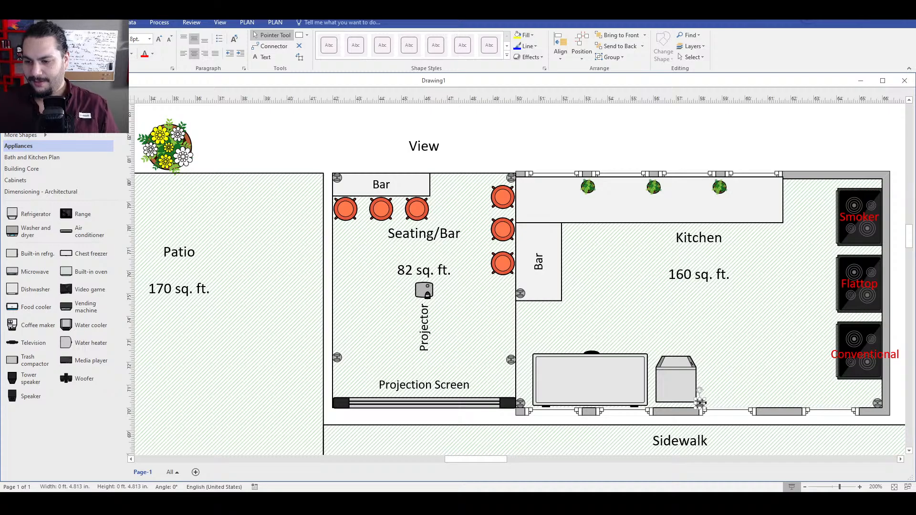
drag(700, 403, 700, 293)
click(767, 119)
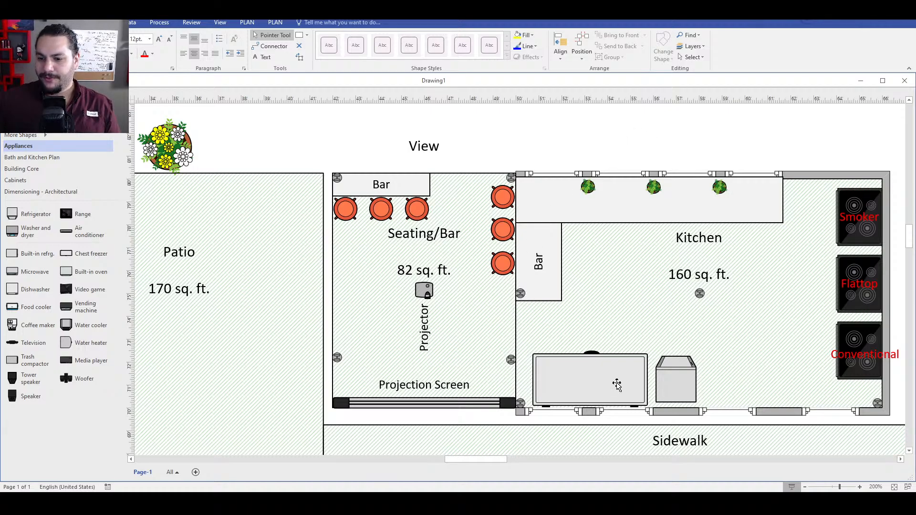
- Delete the small round fixtures in the Kitchen's lower-left and lower-right corners
click(523, 404)
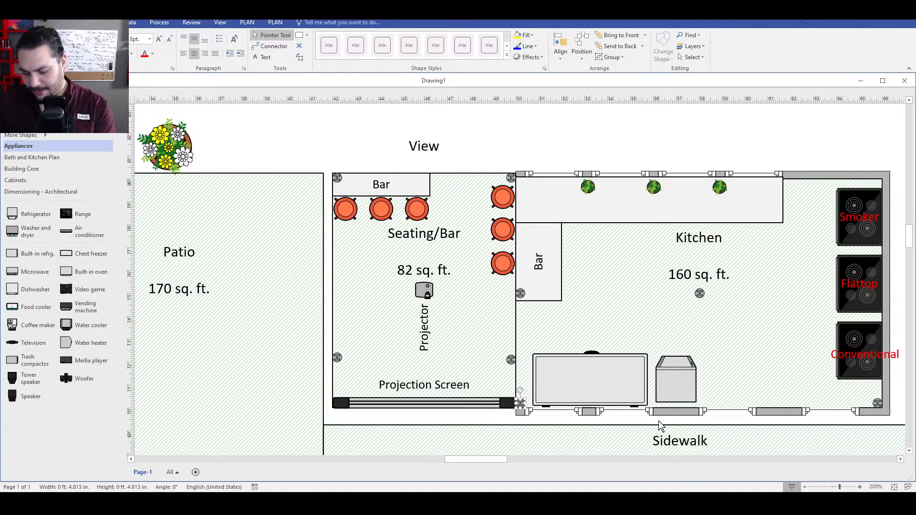
key(Delete)
click(878, 405)
key(Delete)
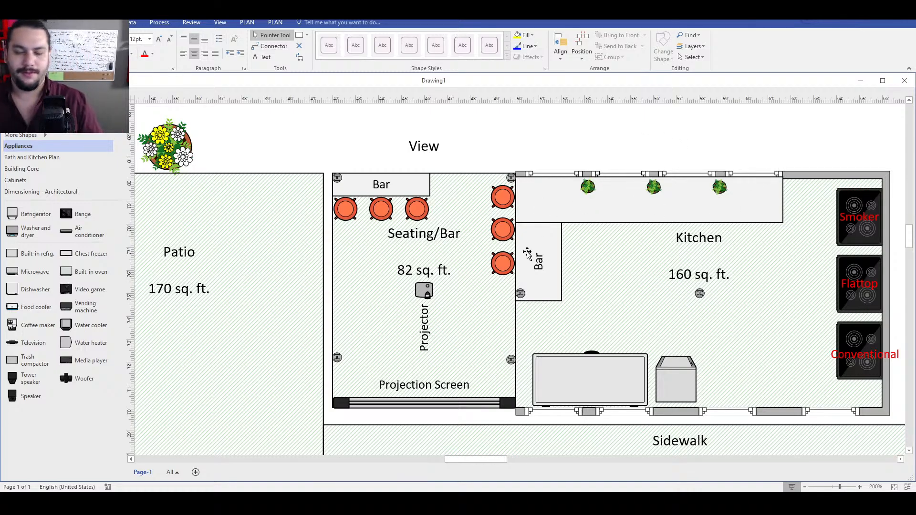
click(520, 293)
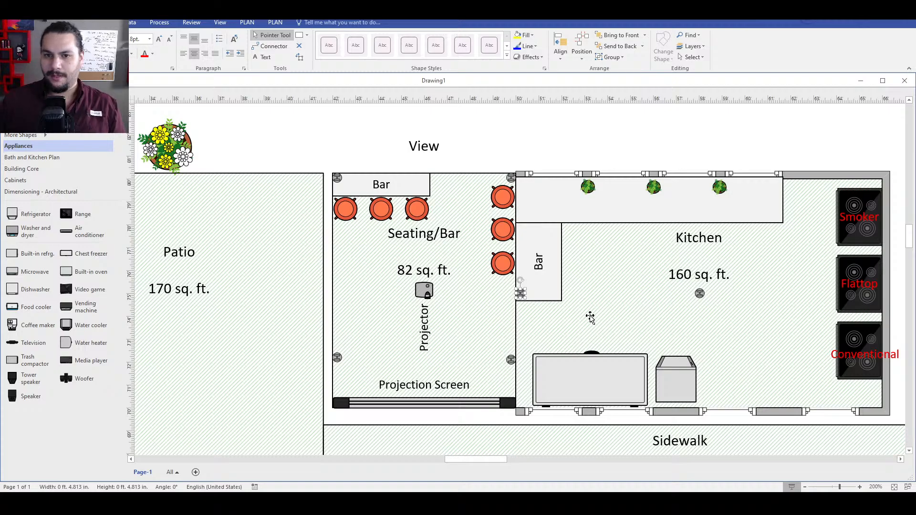
click(513, 149)
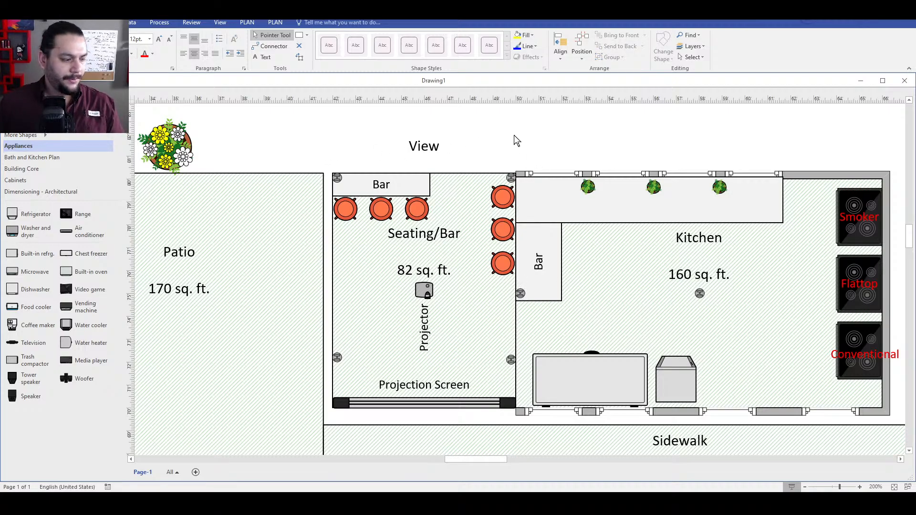
click(846, 210)
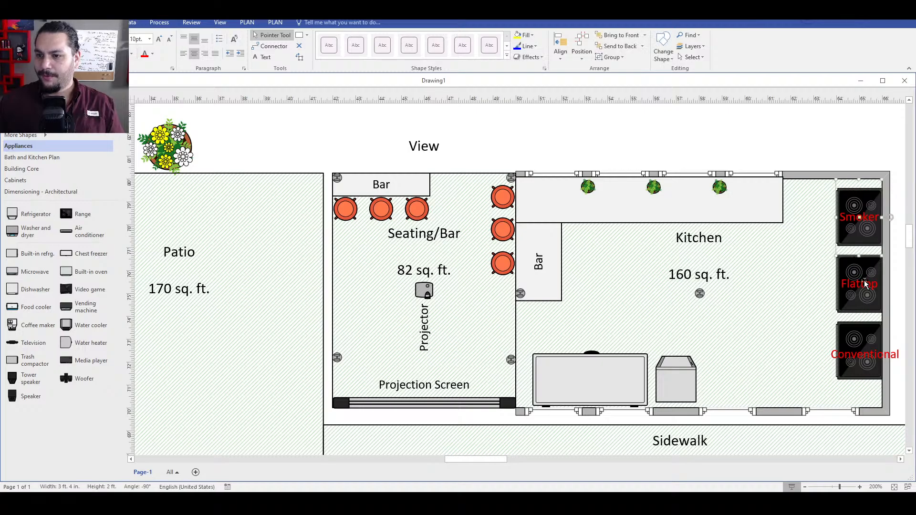
click(864, 293)
click(864, 353)
click(815, 152)
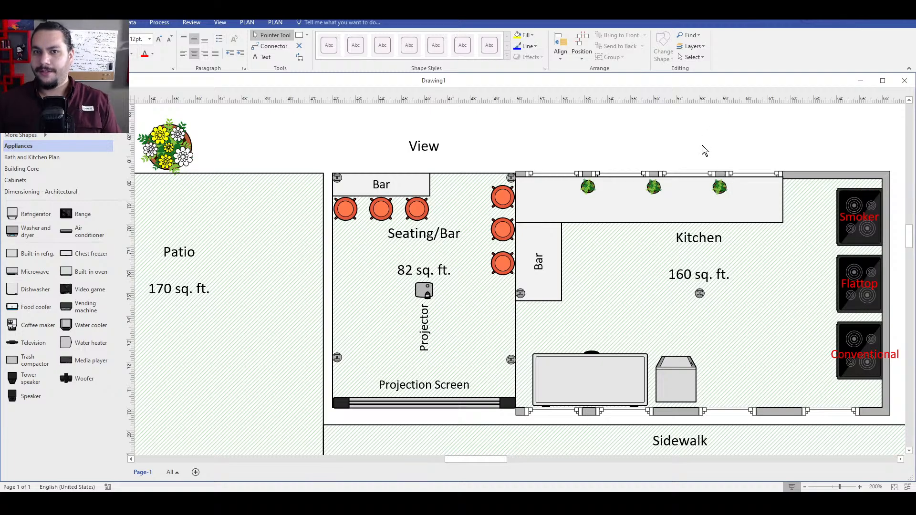
scroll(619, 127, down, 2)
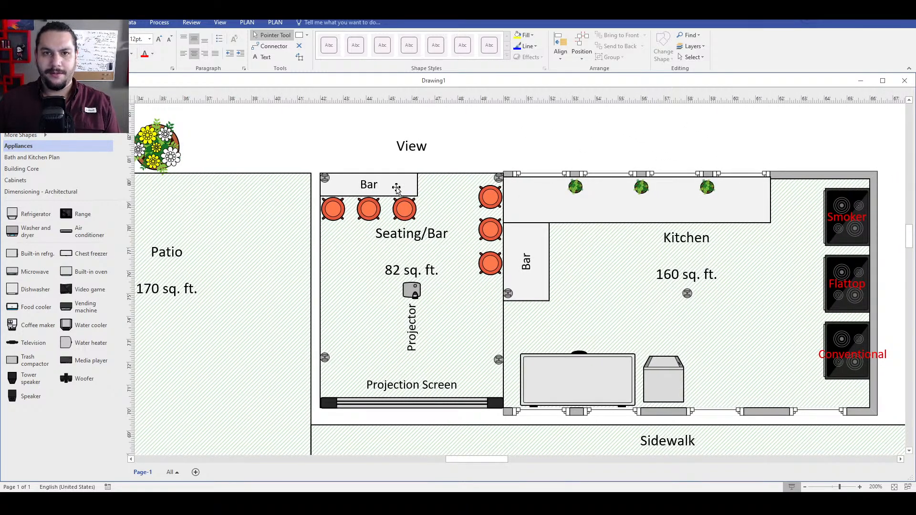
scroll(581, 163, down, 2)
- Measure the Kitchen's upper counter by stretching the dimension line along the windowed wall between the counter's two ends
scroll(583, 165, up, 3)
click(861, 263)
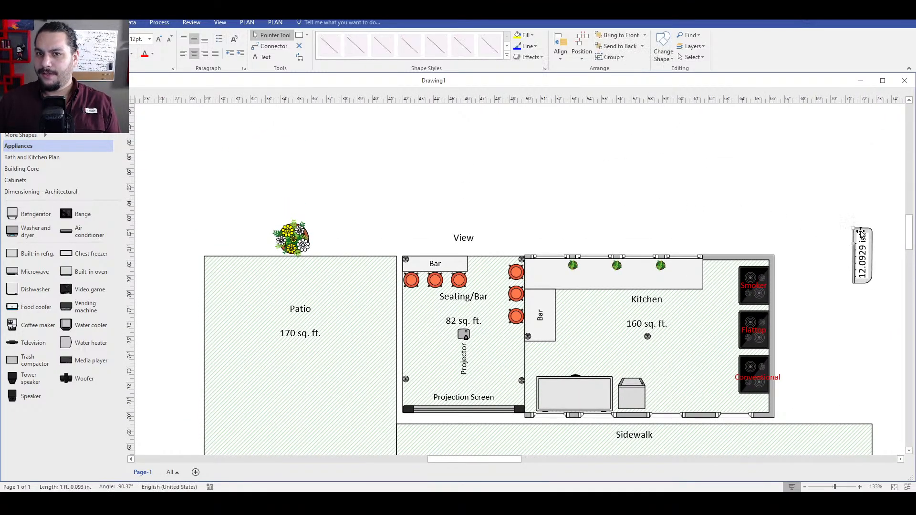
drag(860, 239, 636, 170)
drag(640, 217, 800, 183)
drag(639, 161, 522, 258)
drag(800, 185, 703, 258)
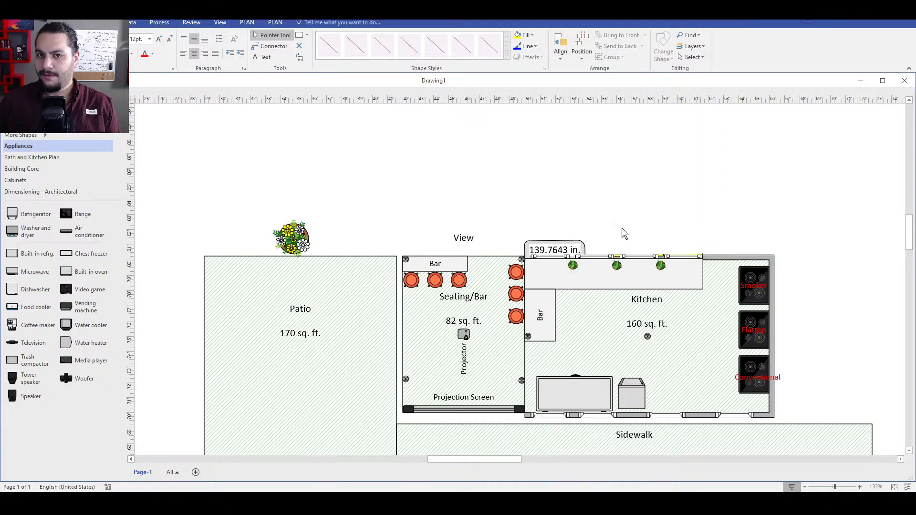
ctrl+scroll(602, 229, up, 2)
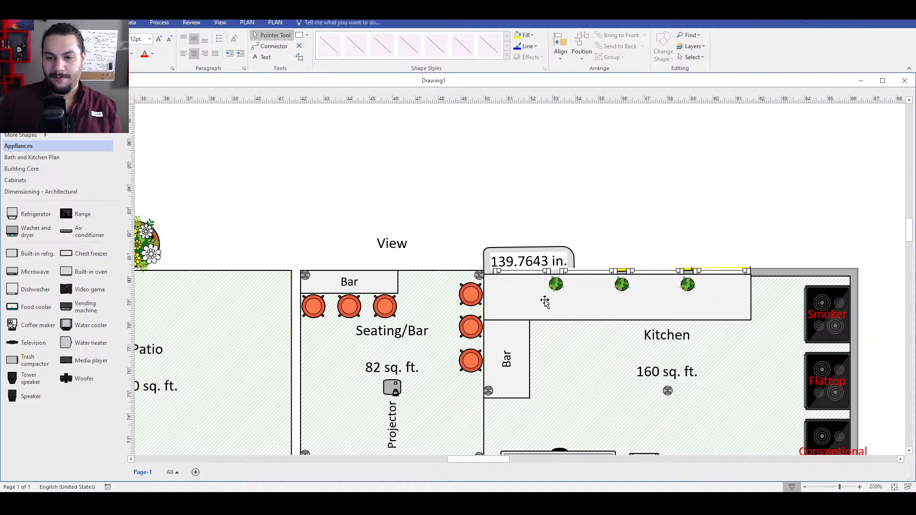
- Move the dimension line to the counter's lower edge, bring it to front, and span it from the vertical Bar's corner to the counter's far end
drag(498, 254, 547, 302)
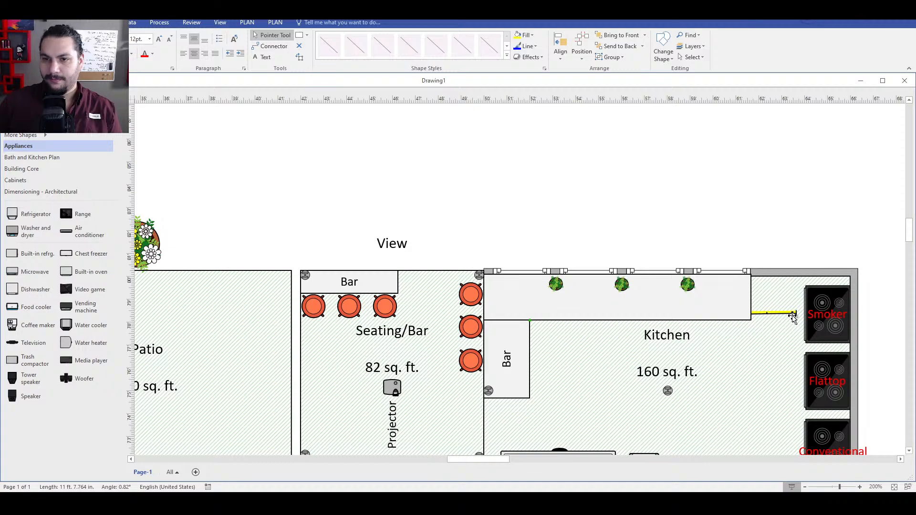
click(602, 35)
drag(801, 316, 750, 320)
click(745, 243)
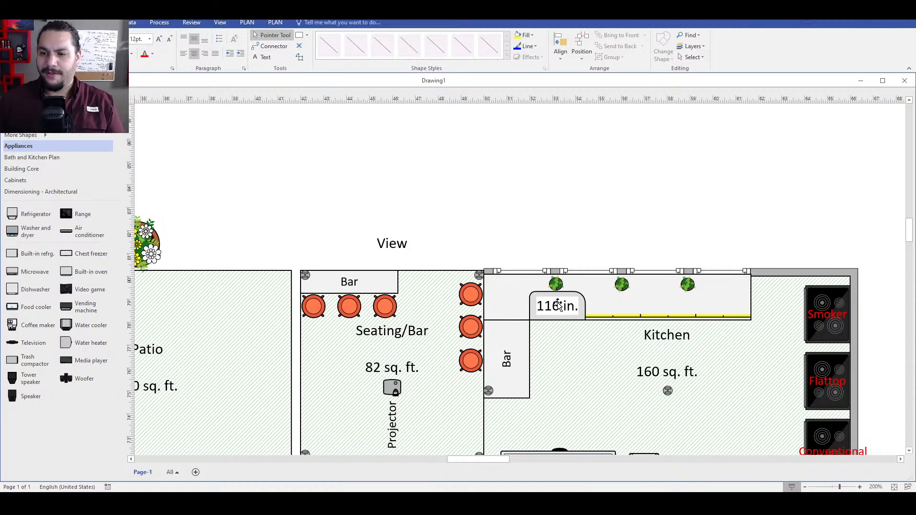
mouse_move(427, 503)
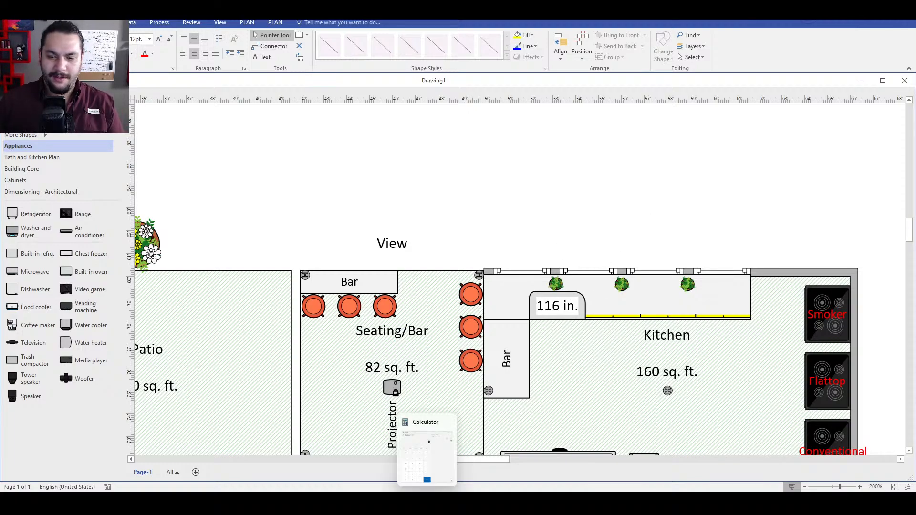
click(427, 470)
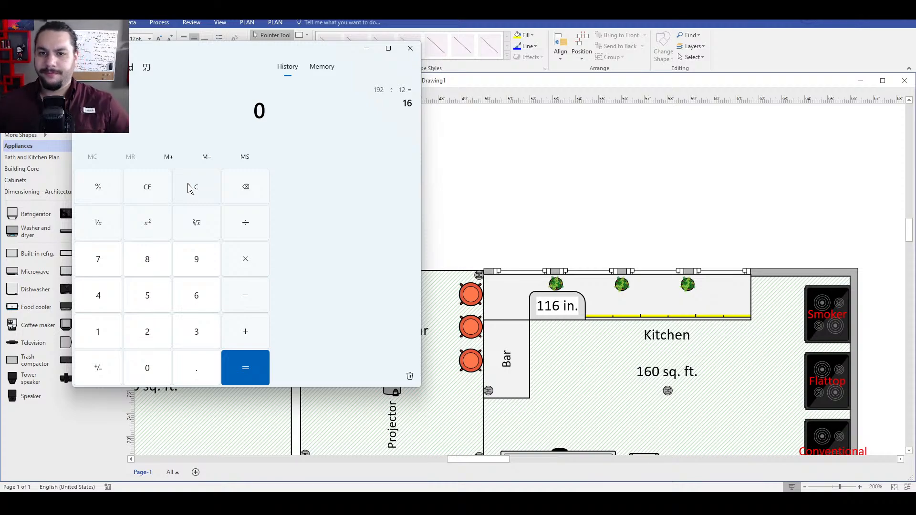
click(539, 282)
scroll(566, 212, down, 4)
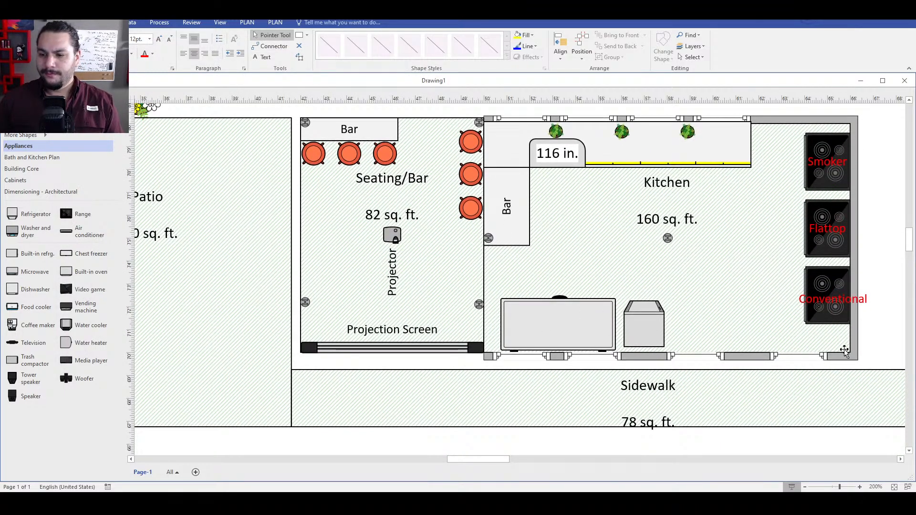
scroll(865, 338, down, 2)
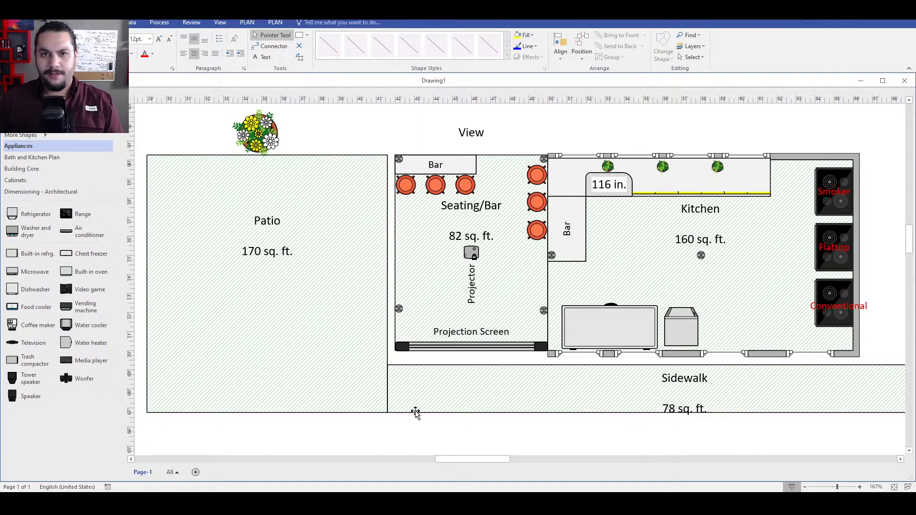
scroll(360, 439, right, 2)
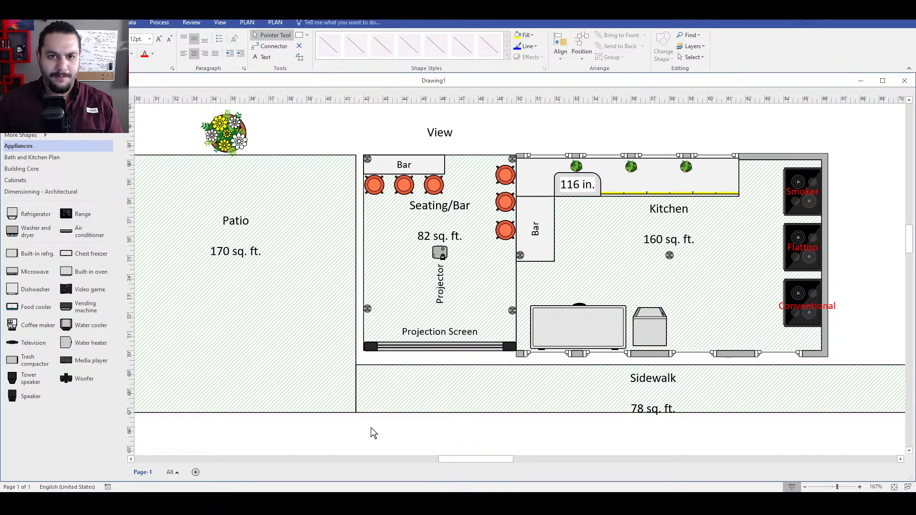
- Switch to Calculator, multiply 100 by 160, and return to the floor plan
key(alt+Tab)
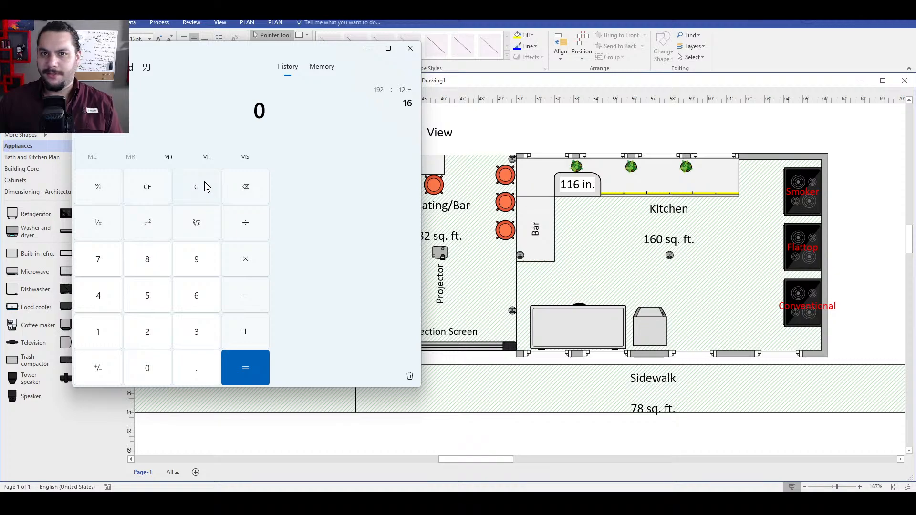
text(100 × )
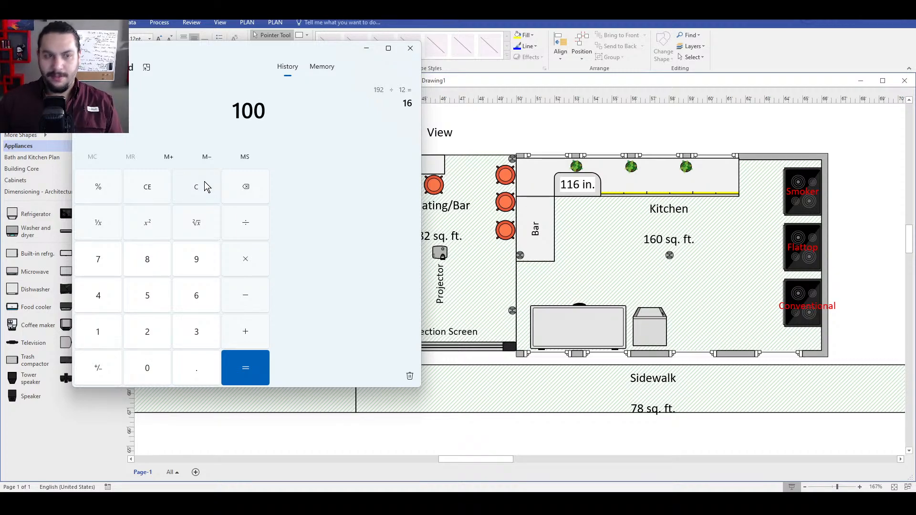
text(160)
key(Return)
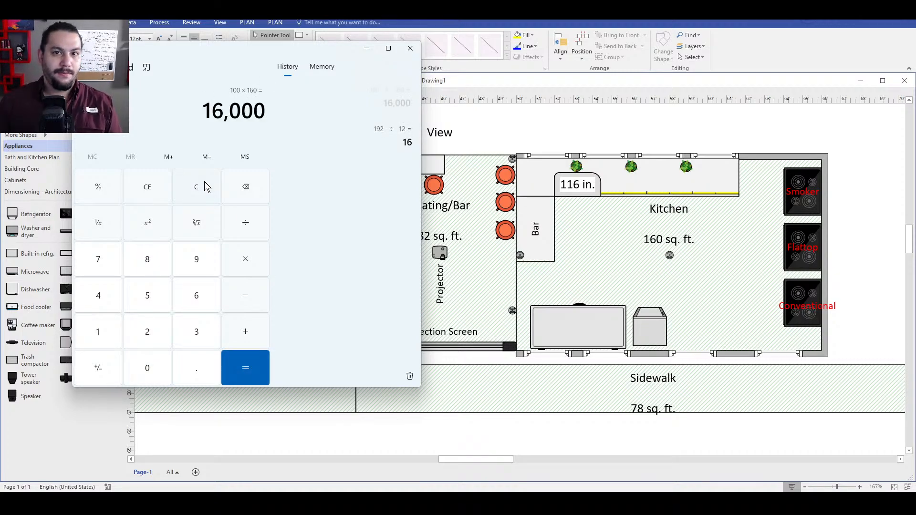
click(865, 216)
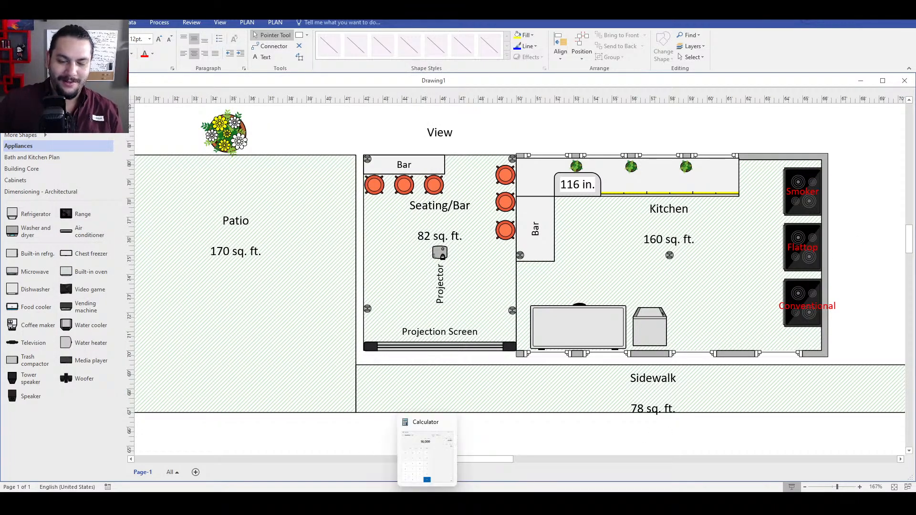
- Switch to the Brave browser and search the web for "estimated cost for finished shed square foot"
click(445, 465)
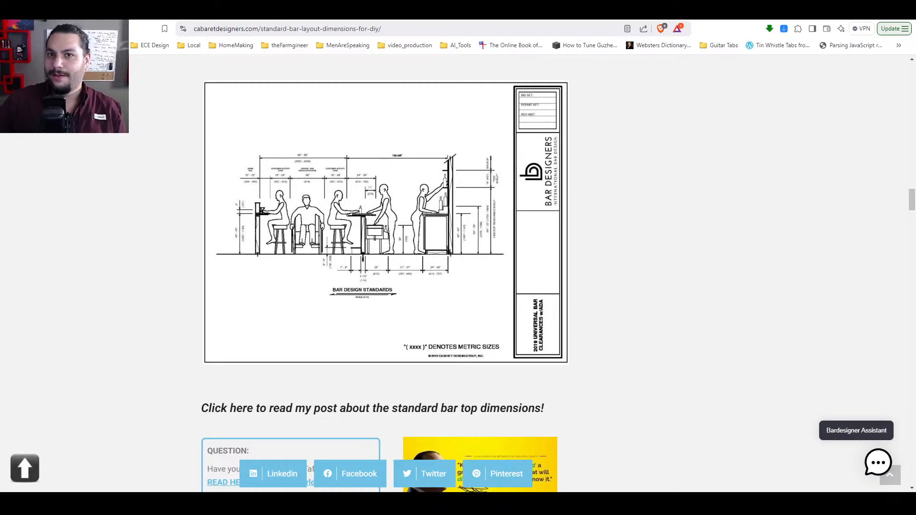
key(ctrl+t)
text(esti)
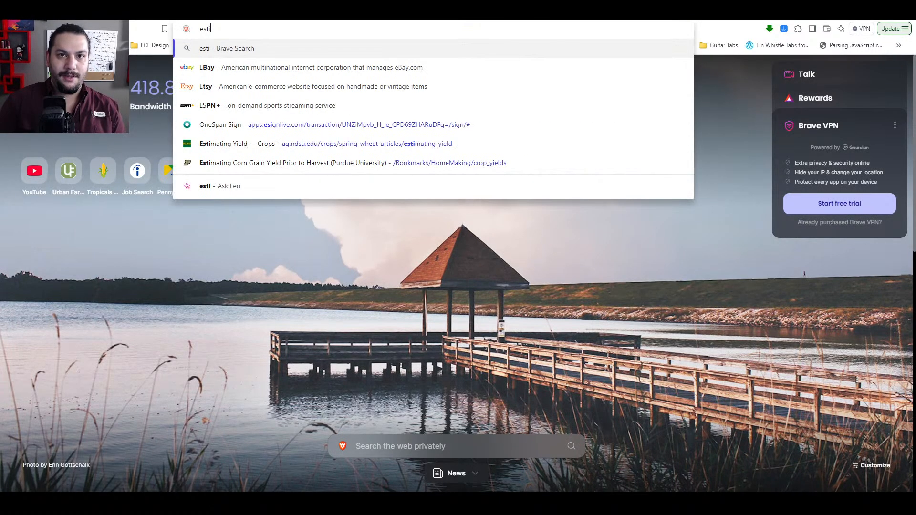
text(mated cost for)
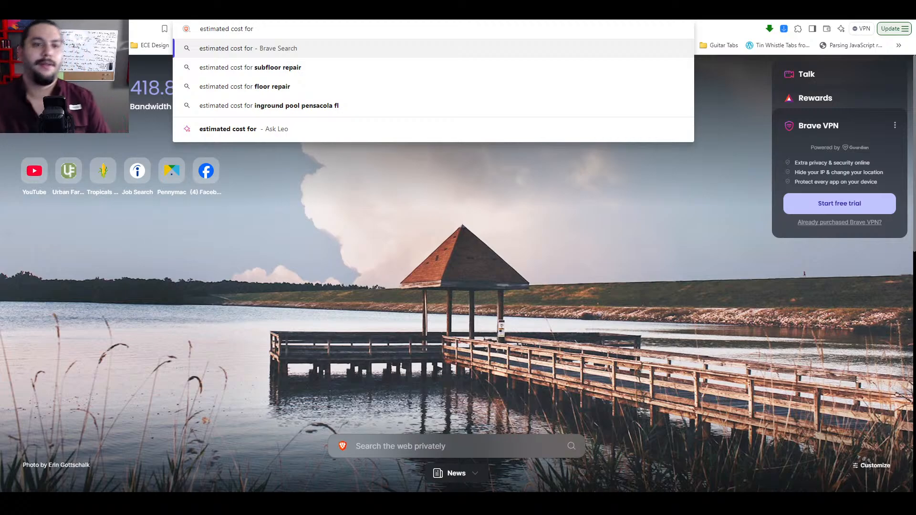
text( finishe)
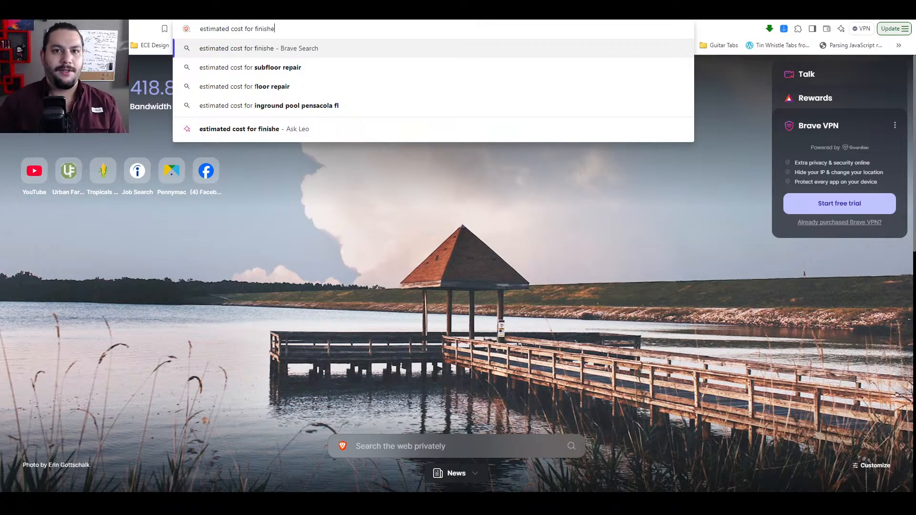
text(d shed square foot)
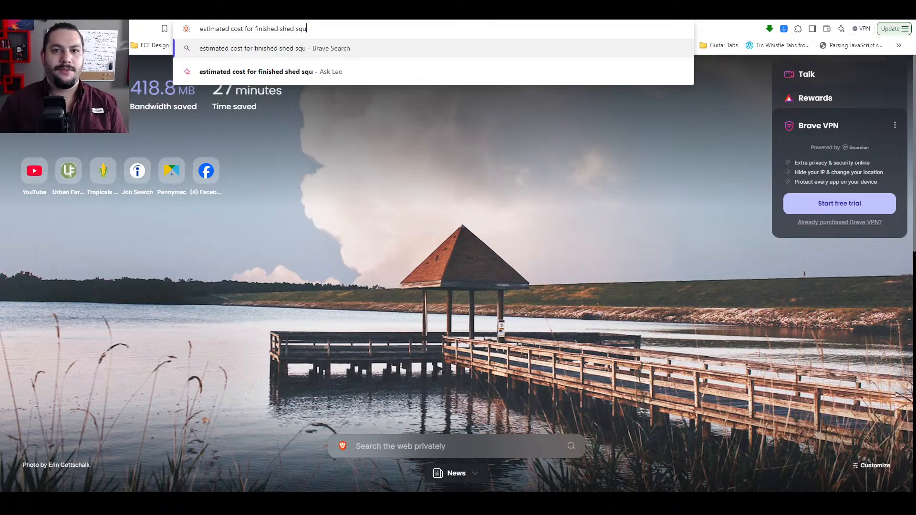
key(Return)
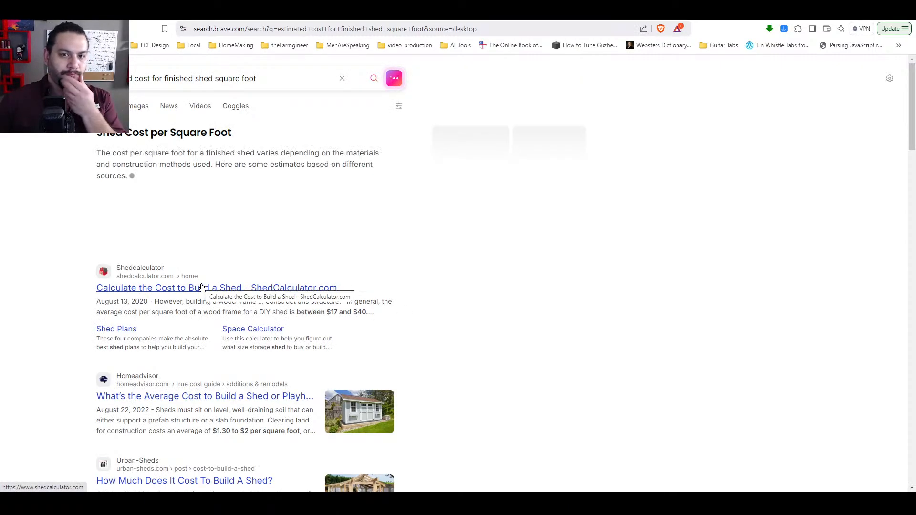
- Open the ShedCalculator.com result and examine its cost inputs, calculated totals, materials list and assumptions
click(221, 288)
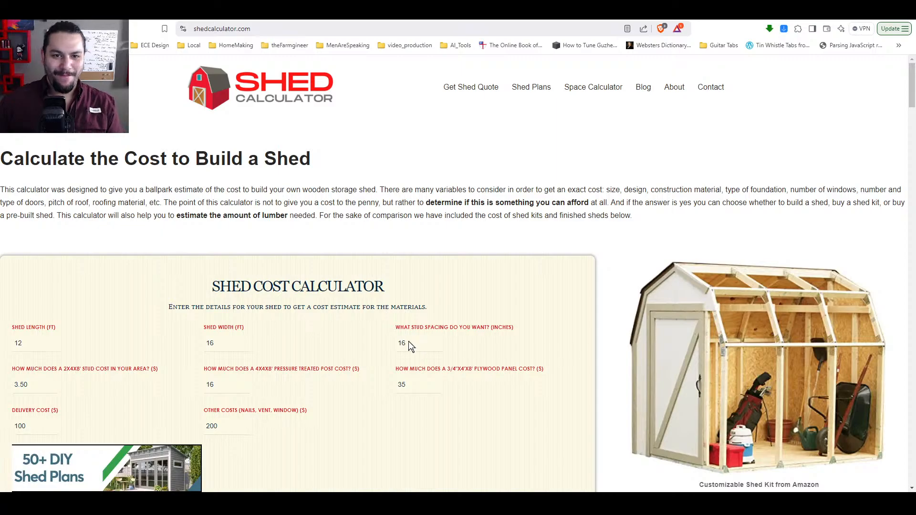
scroll(334, 338, down, 8)
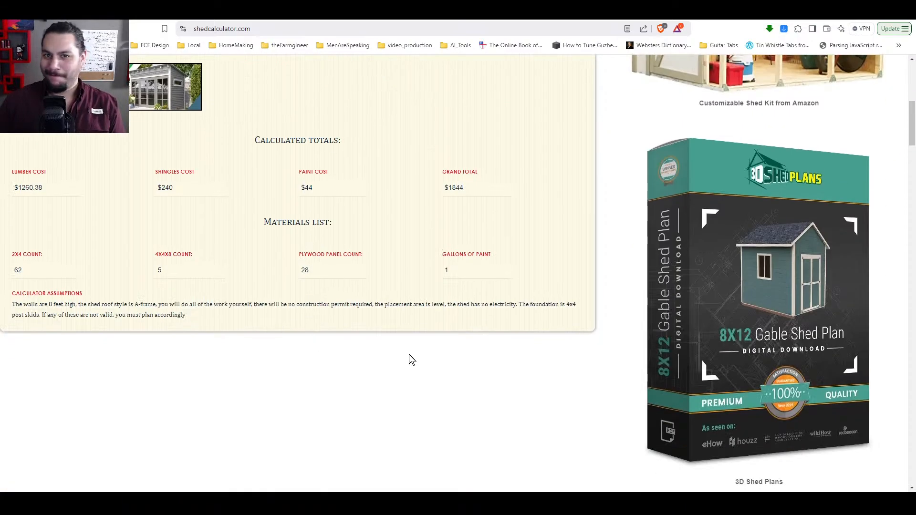
scroll(421, 355, up, 4)
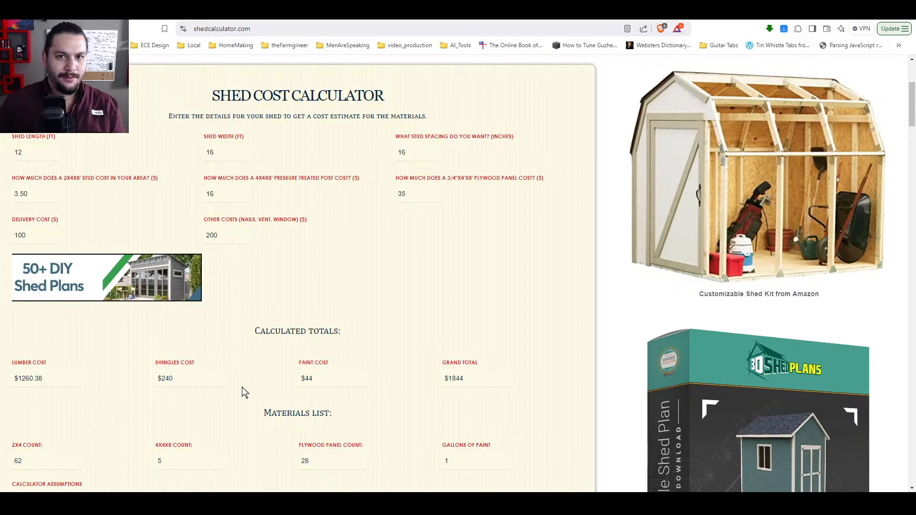
scroll(356, 385, up, 1)
scroll(419, 381, down, 4)
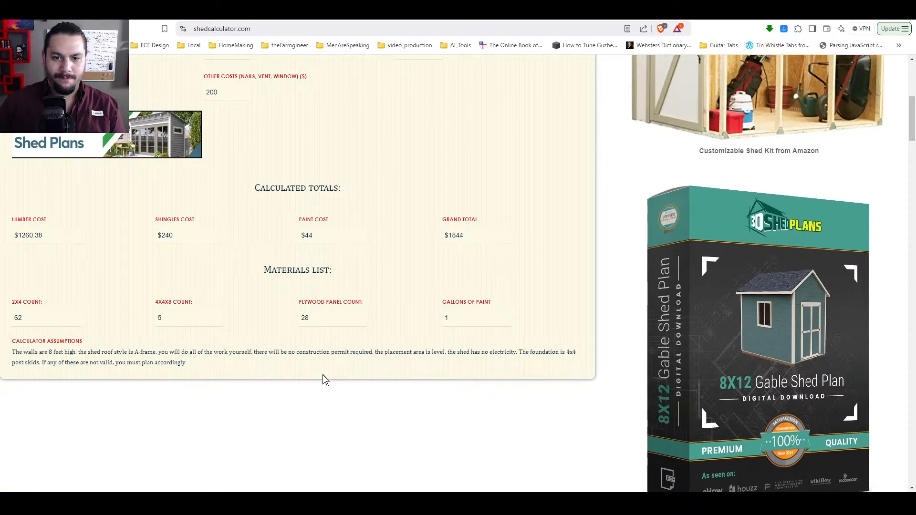
scroll(363, 377, up, 4)
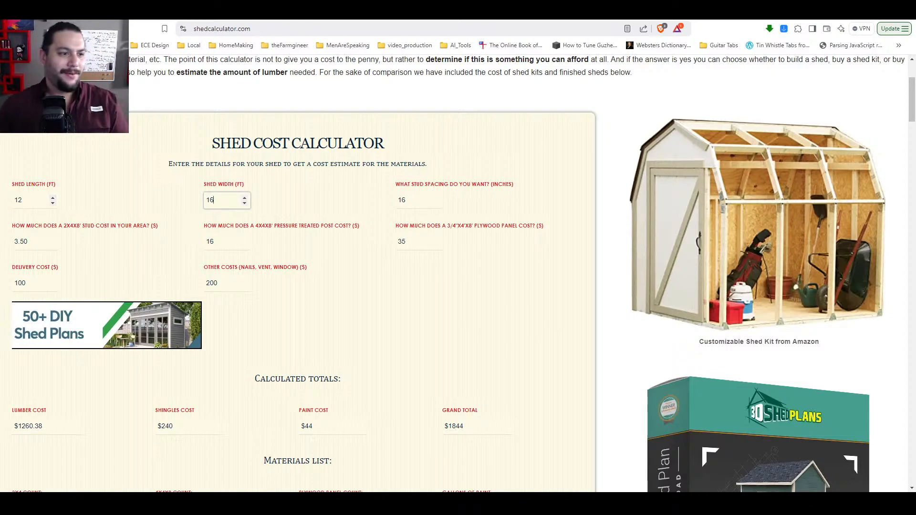
- Set the shed length to 10 ft in the shed cost calculator and check the recalculated totals
drag(22, 200, 18, 200)
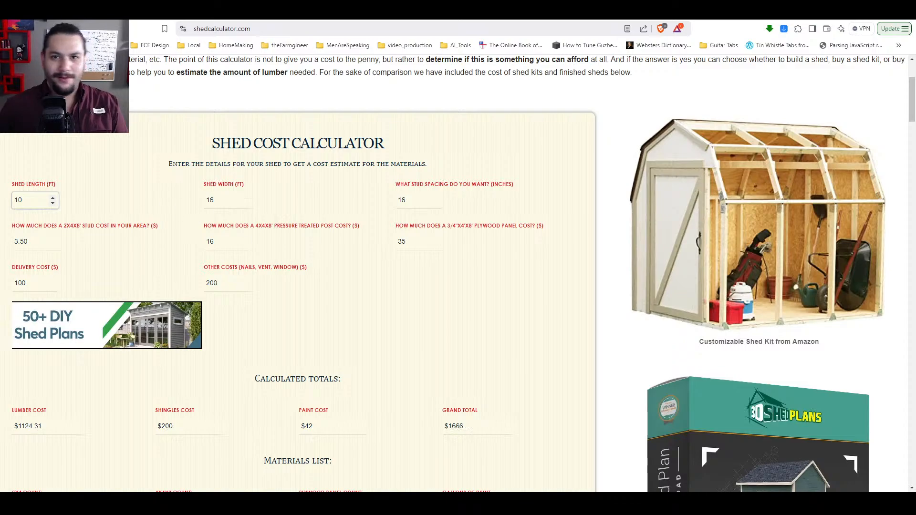
click(602, 286)
scroll(533, 309, down, 3)
scroll(591, 266, up, 6)
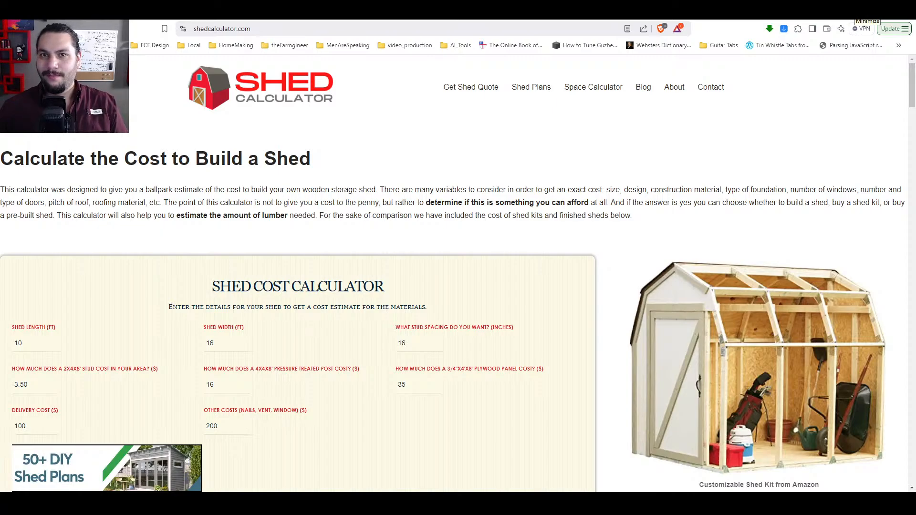
- Return to the floor plan drawing and review the whole layout from the Patio to the Kitchen
click(868, 22)
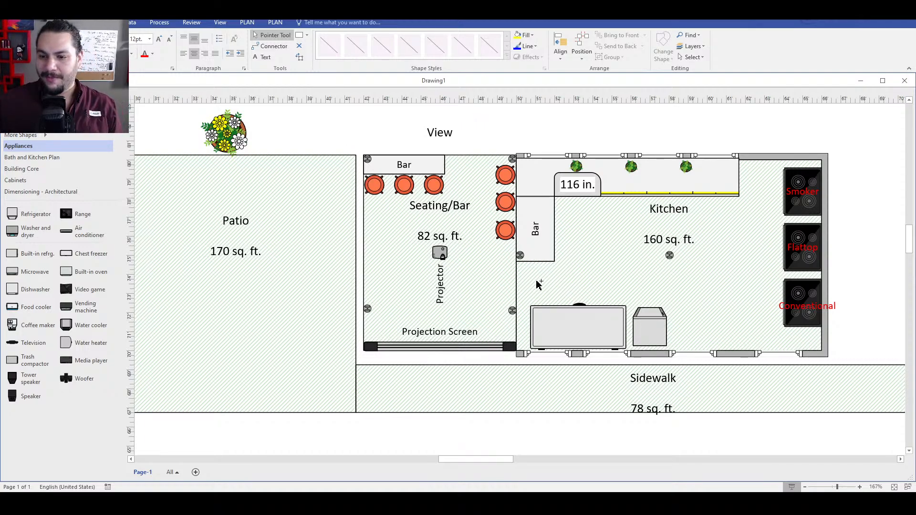
ctrl+scroll(594, 218, down, 2)
middle_click(593, 148)
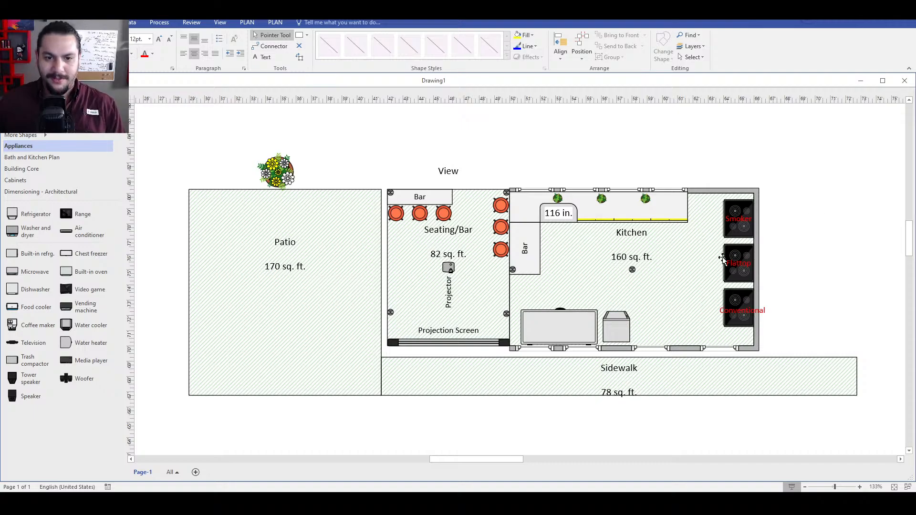
- Switch back to the Brave browser, open youtube.com in a new tab, and dismiss the mini player
mouse_move(429, 489)
click(437, 454)
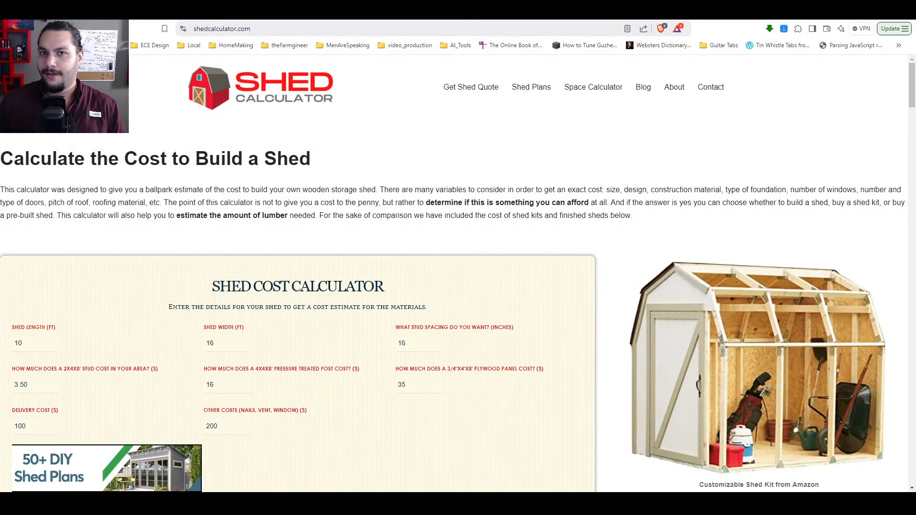
key(ctrl+t)
text(youtube.)
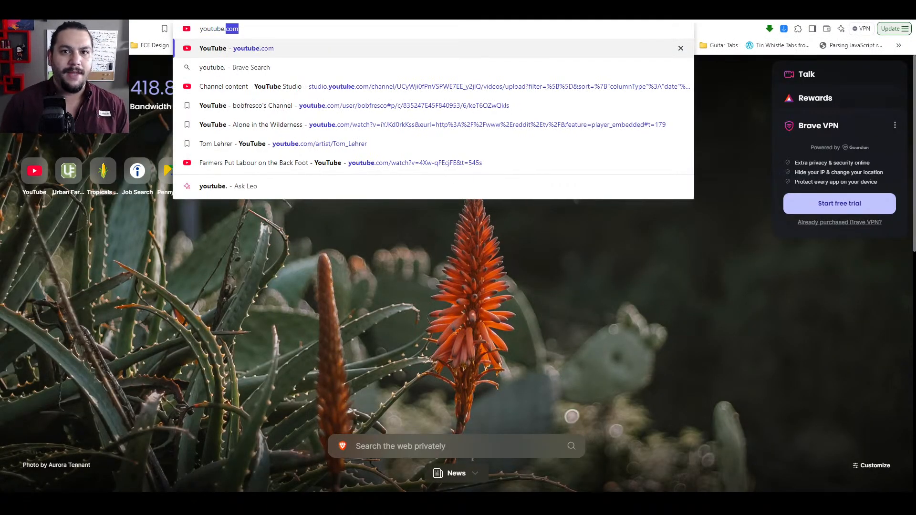
key(Return)
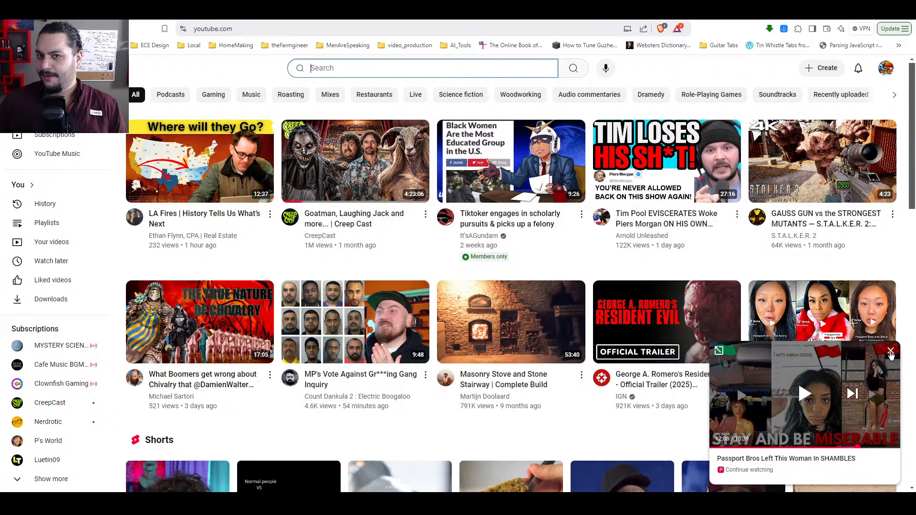
click(890, 353)
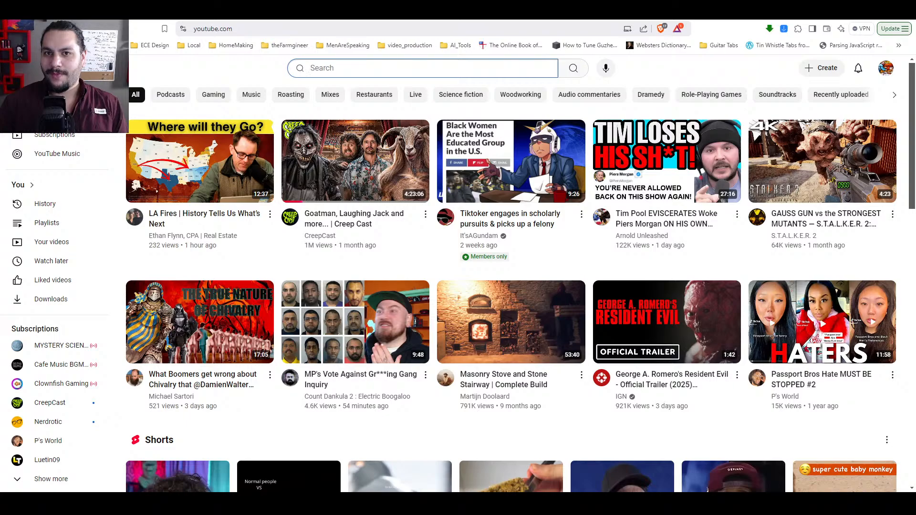
mouse_move(677, 166)
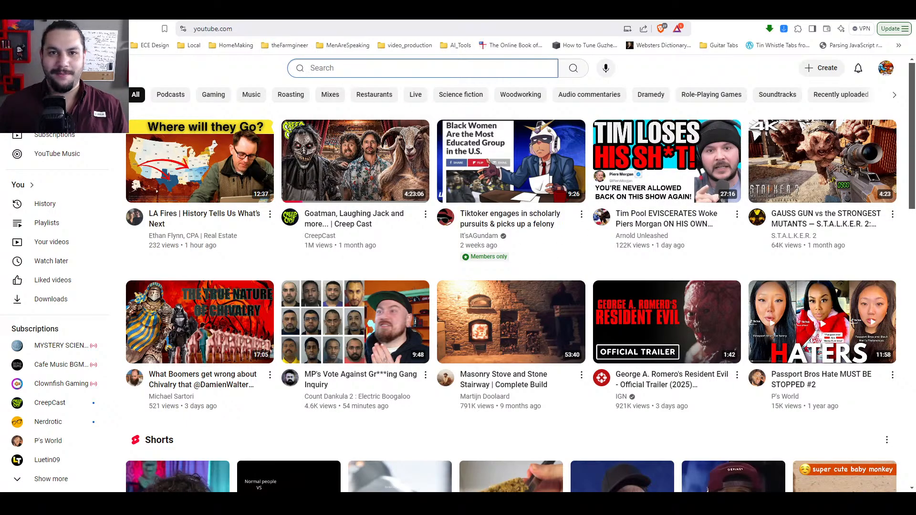
mouse_move(455, 306)
scroll(455, 306, down, 2)
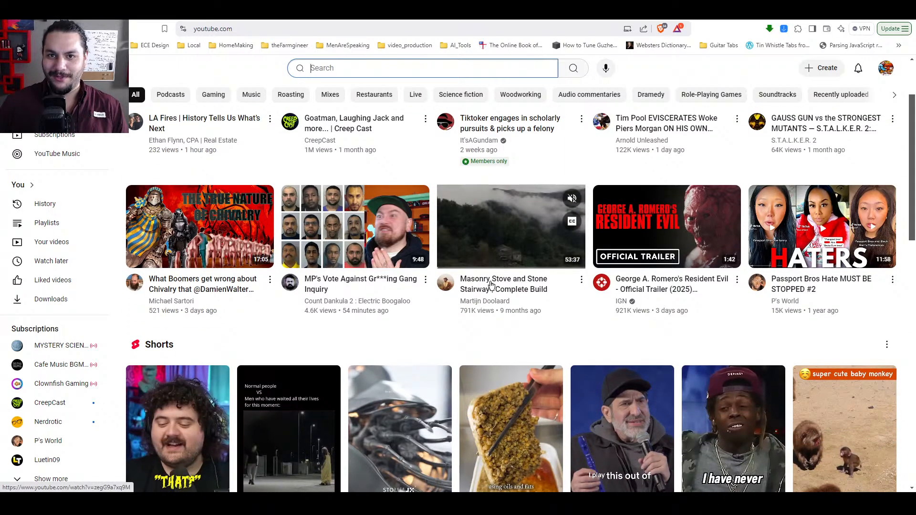
scroll(448, 336, down, 2)
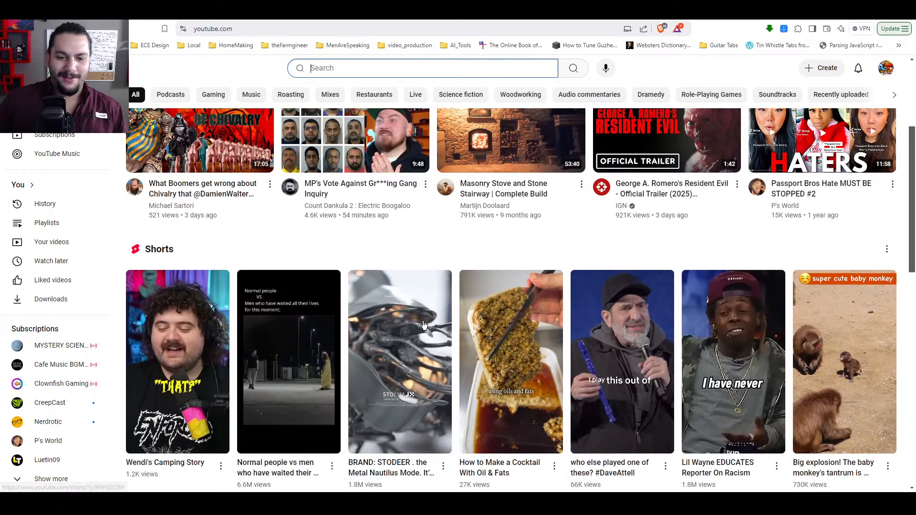
scroll(446, 260, up, 4)
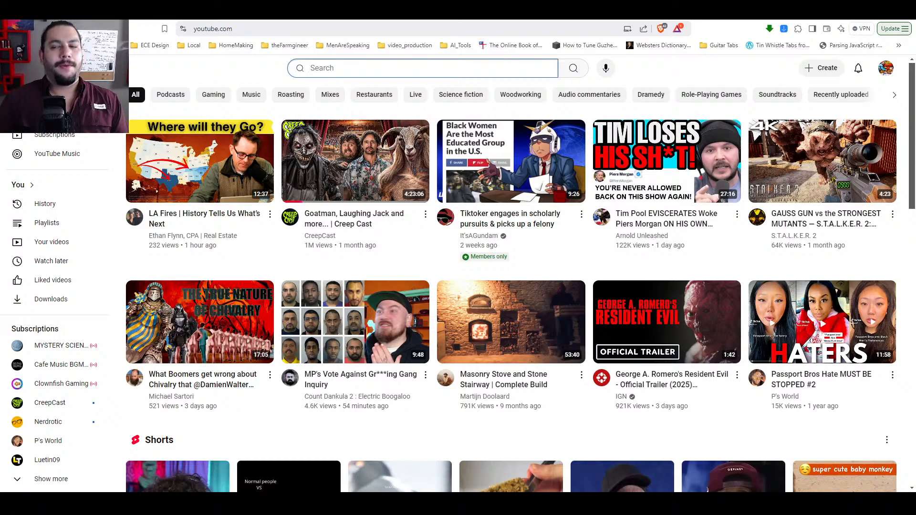
- Search YouTube for "can't get ahead" and look through the first video results
text(can't)
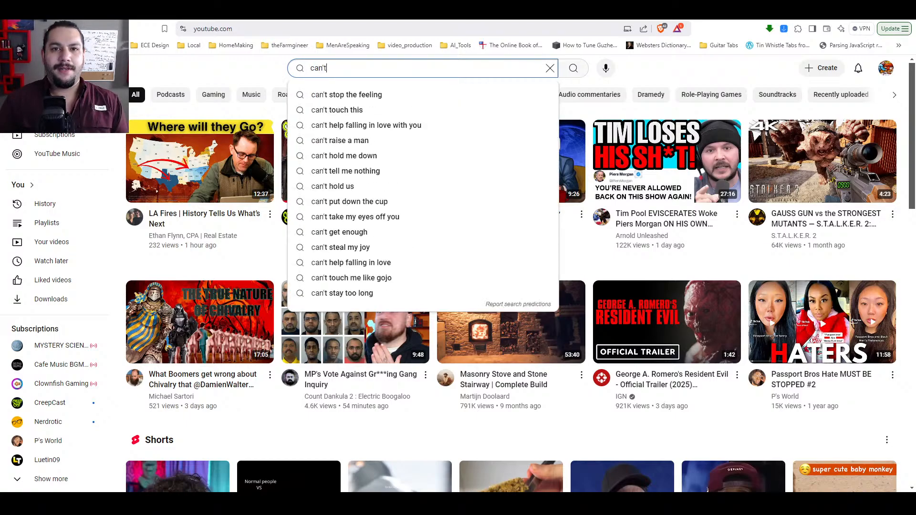
text( get a)
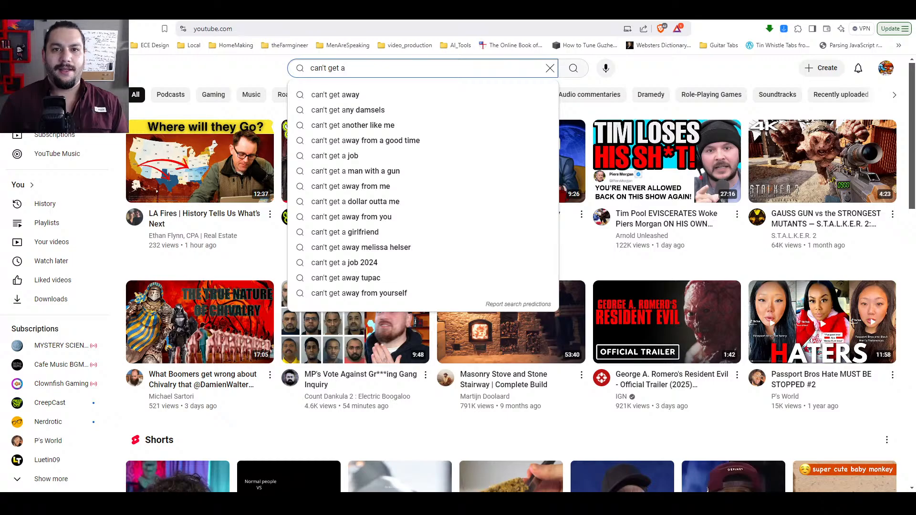
text(head)
key(Return)
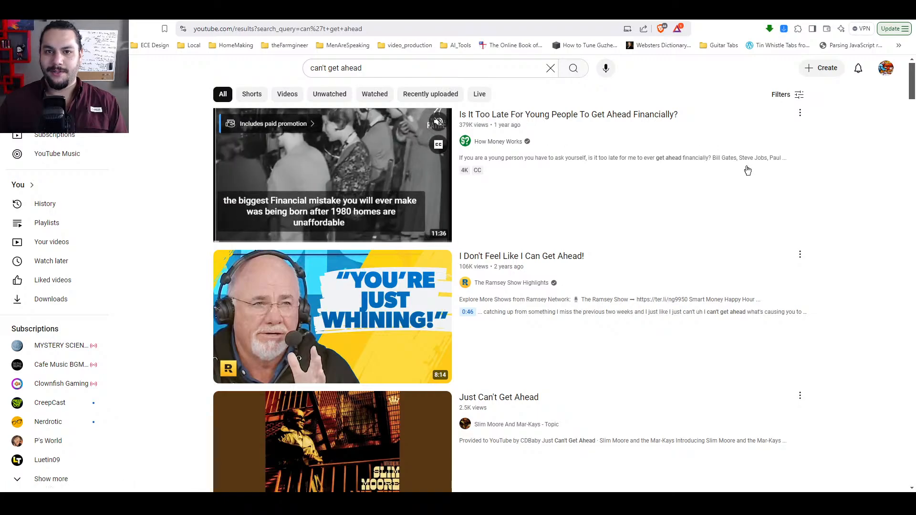
scroll(881, 221, down, 4)
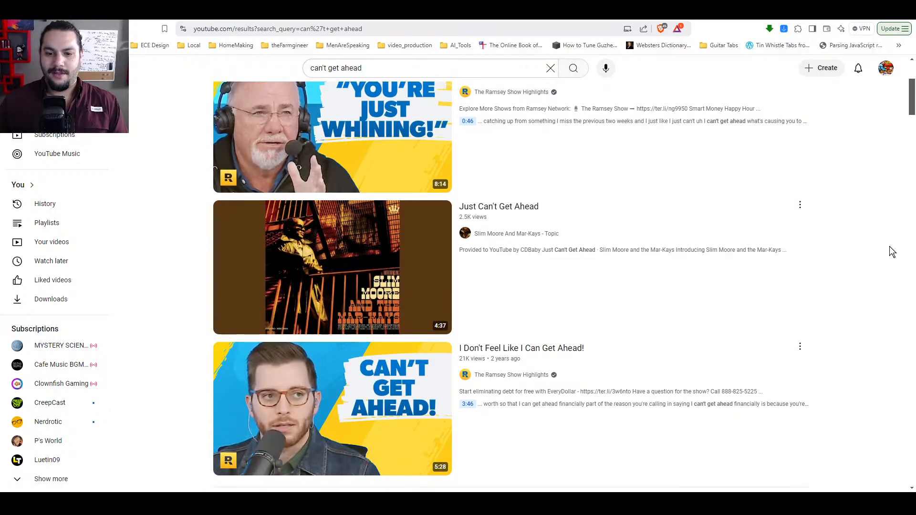
scroll(891, 252, up, 4)
- Open and pause the video "Is It Too Late For Young People To Get Ahead Financially?" and examine its comments and suggested videos
click(588, 145)
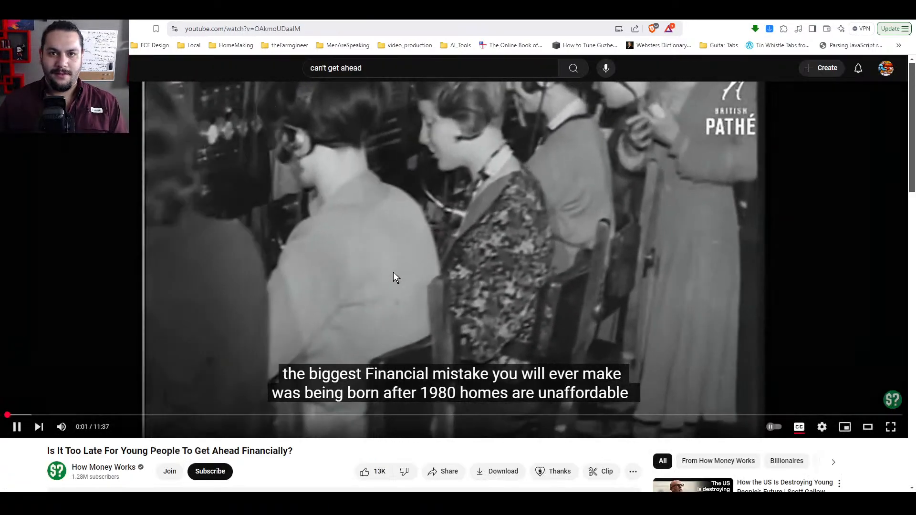
click(395, 278)
scroll(438, 347, down, 3)
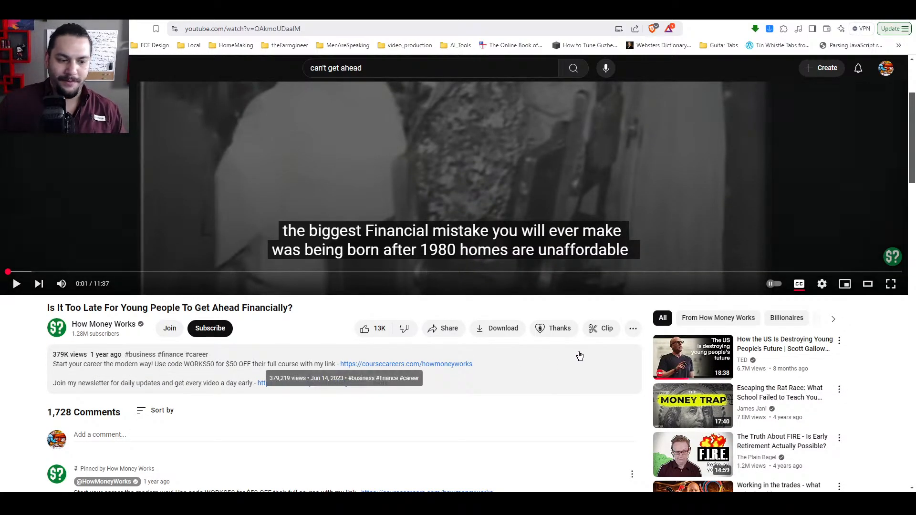
scroll(627, 365, down, 2)
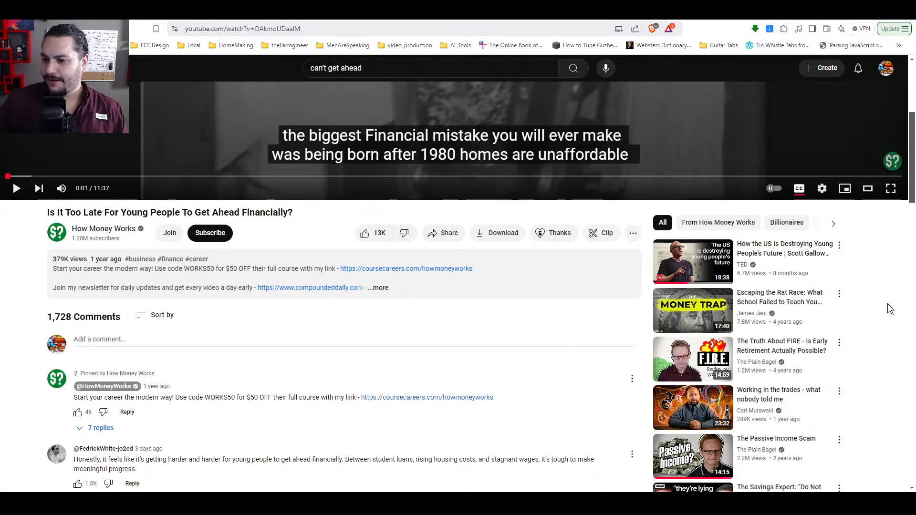
scroll(885, 304, down, 2)
scroll(885, 304, down, 6)
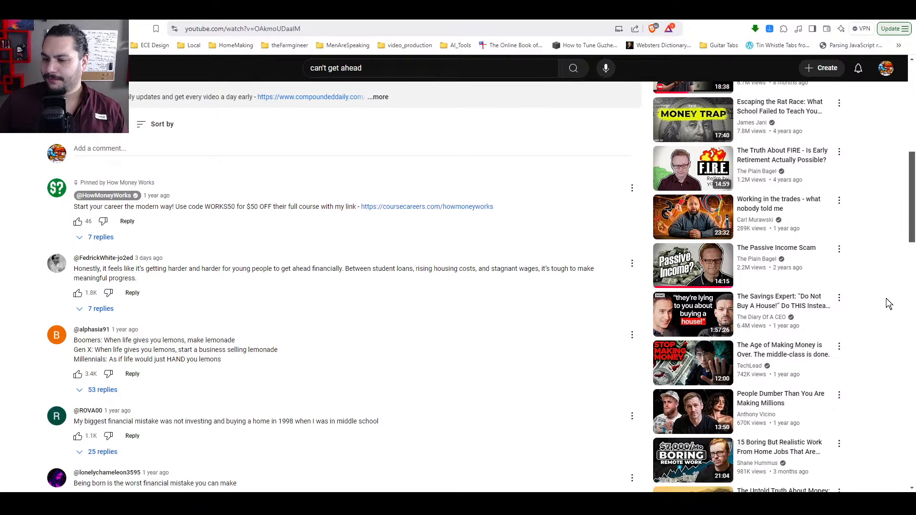
scroll(885, 304, down, 4)
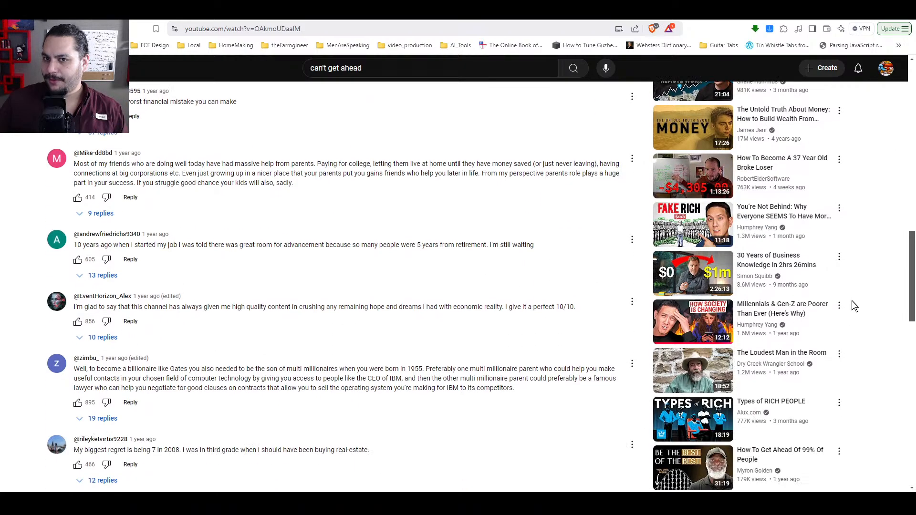
scroll(876, 296, down, 3)
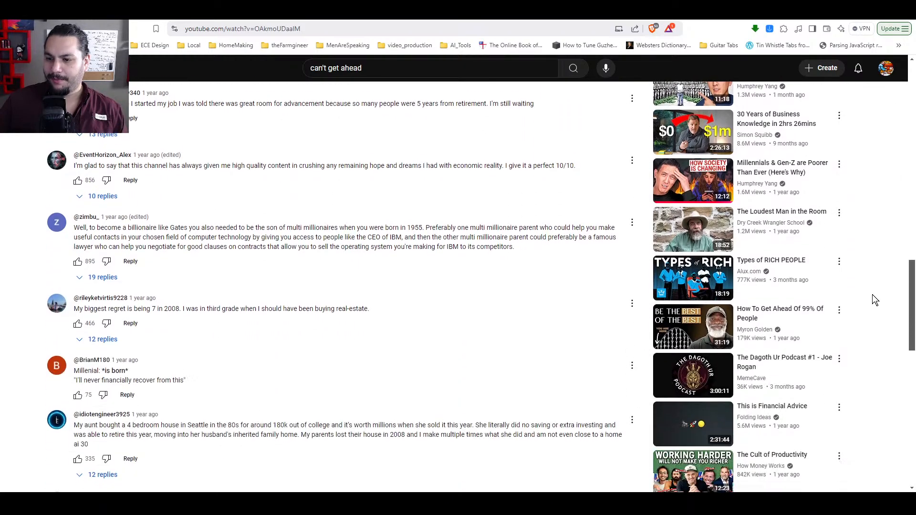
scroll(877, 289, down, 3)
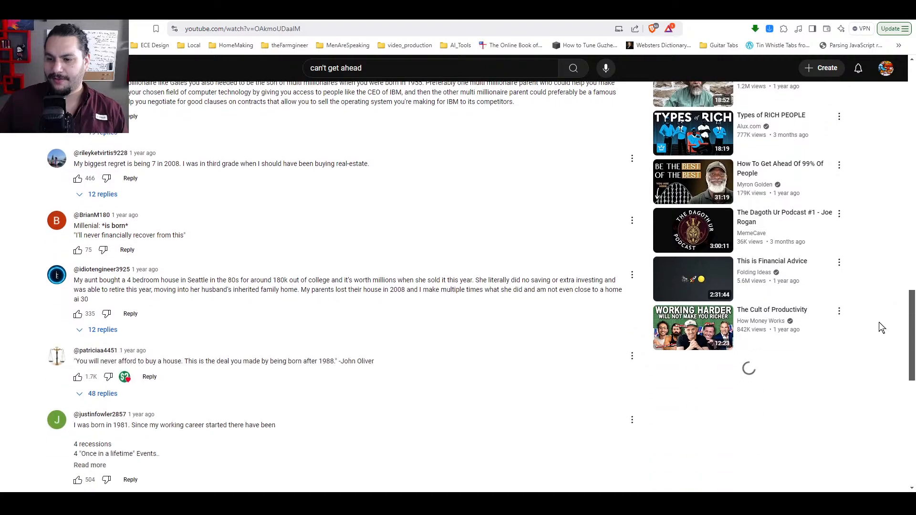
middle_click(879, 323)
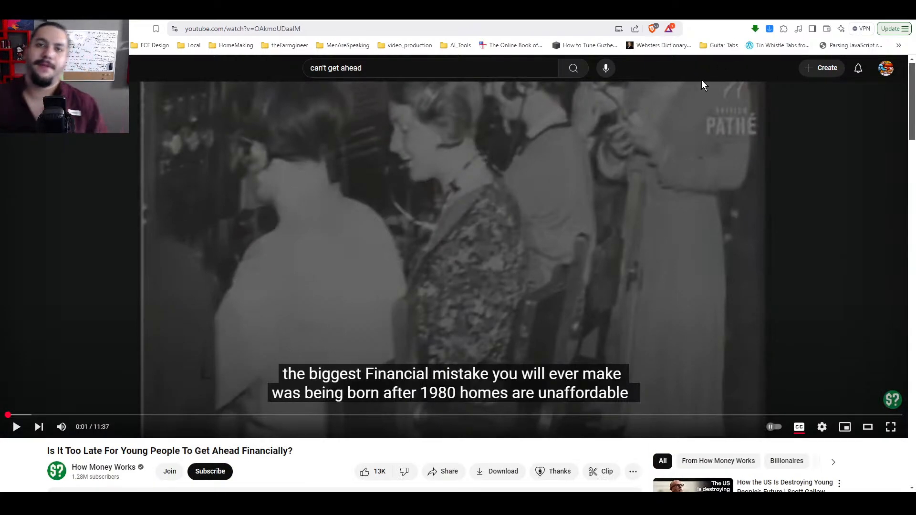